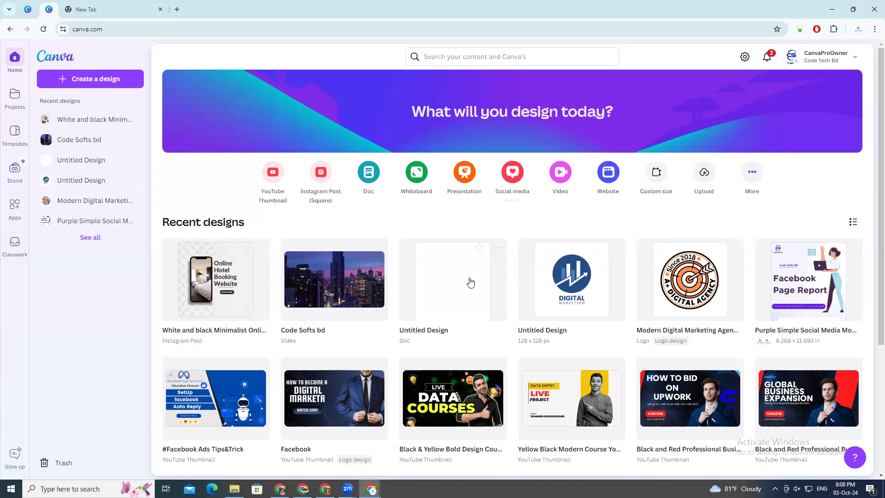
Step: Scroll the recent Canva designs, then bring the Facebook window with Arabiyan Borkha shop forward
scroll(381, 328, "down", 1)
scroll(379, 442, "down", 2)
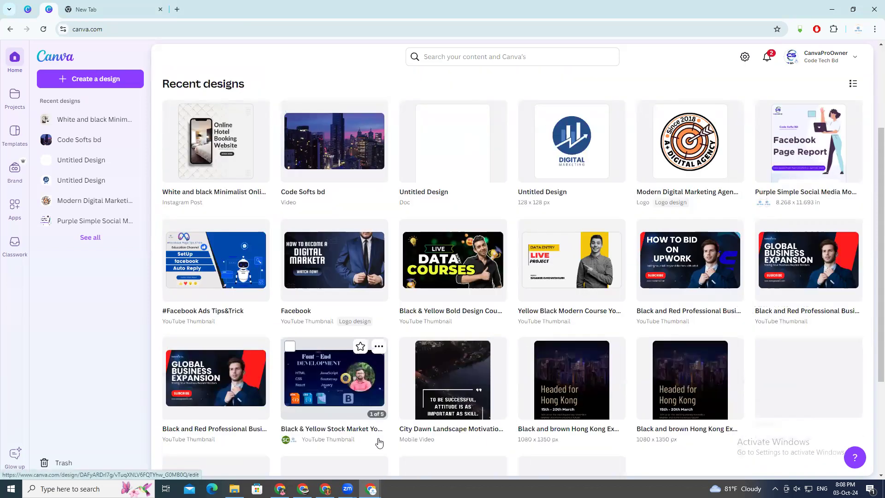
mouse_move(325, 489)
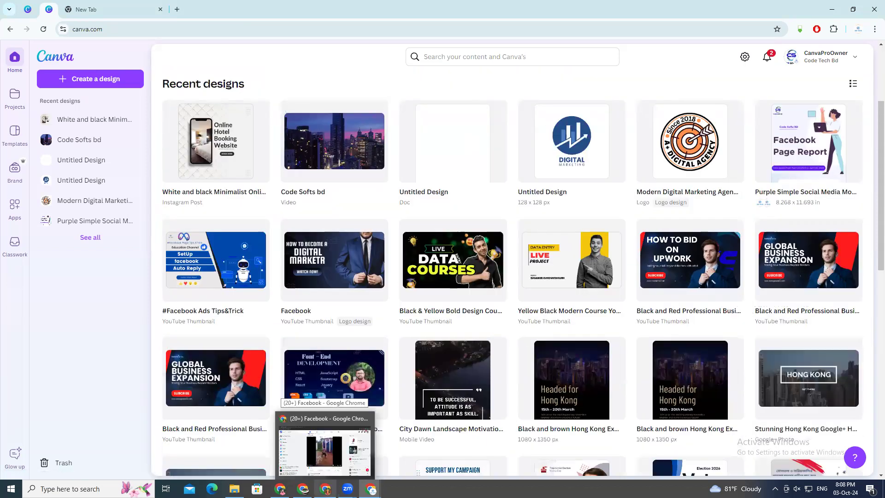
mouse_move(280, 489)
left_click(288, 449)
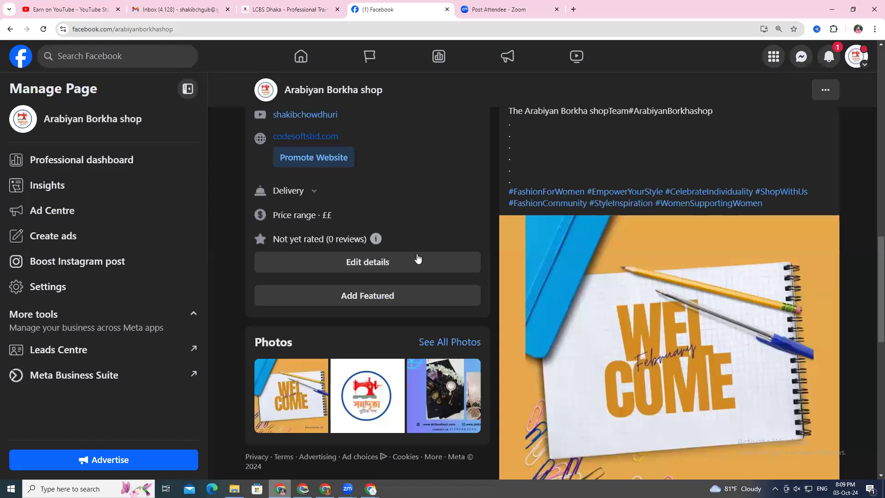
Step: Switch from the Arabiyan Borkha shop profile to the Passifly page via See all profiles
scroll(374, 115, "up", 5)
scroll(369, 111, "up", 4)
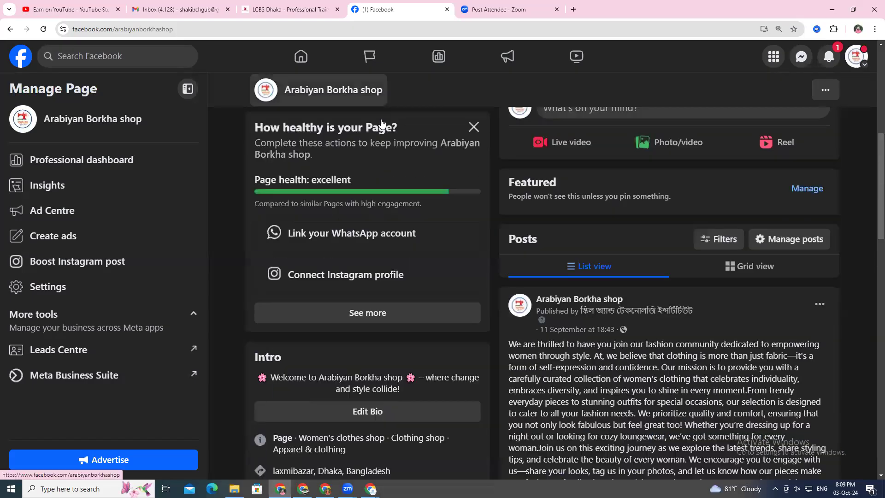
scroll(703, 267, "up", 7)
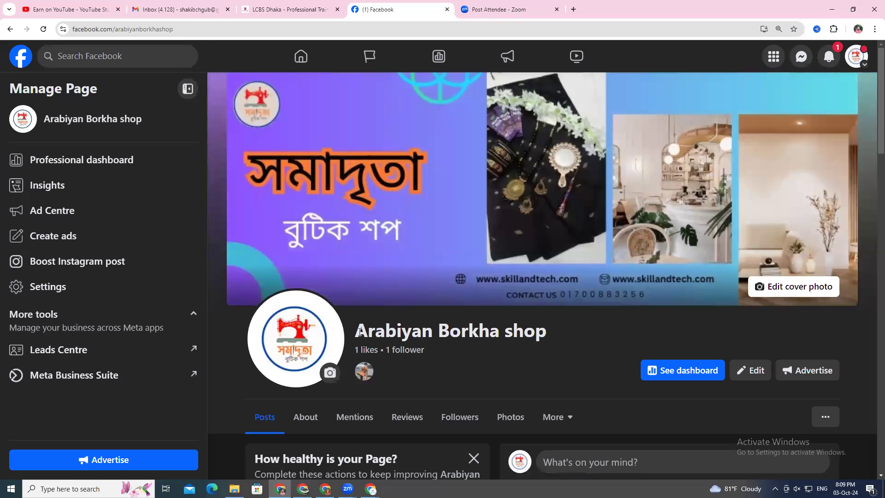
triple_click(552, 325)
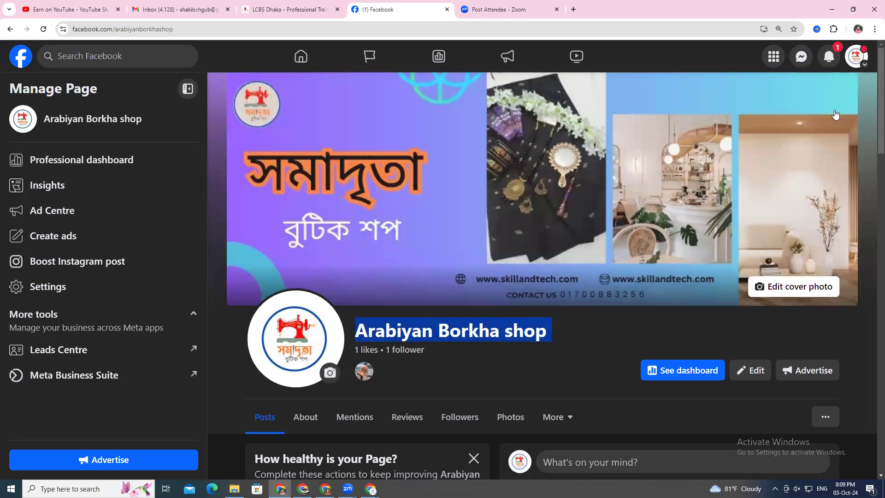
left_click(856, 56)
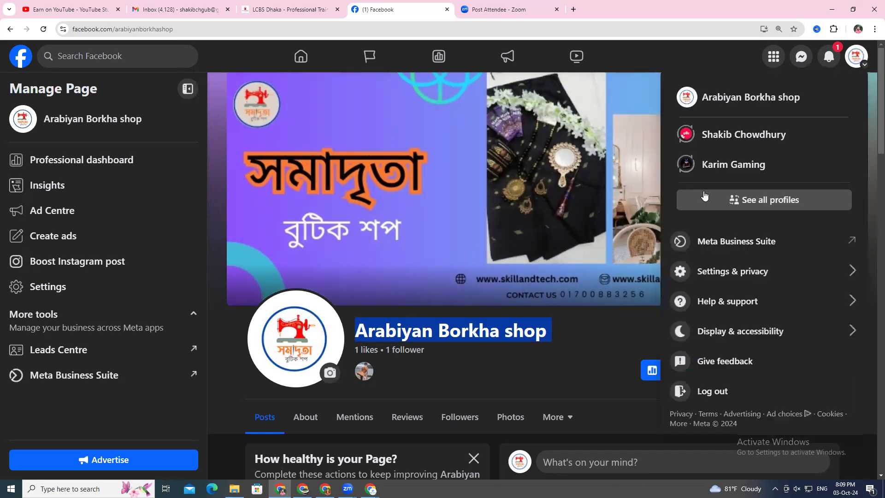
left_click(705, 202)
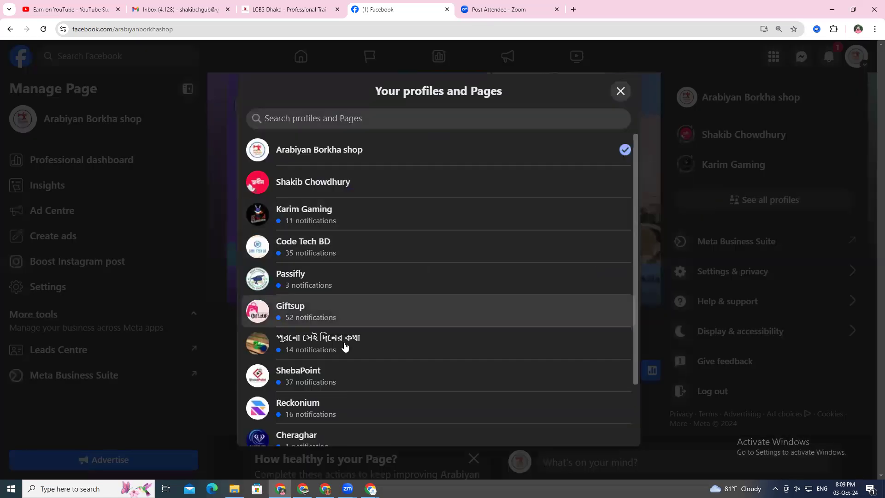
left_click(327, 289)
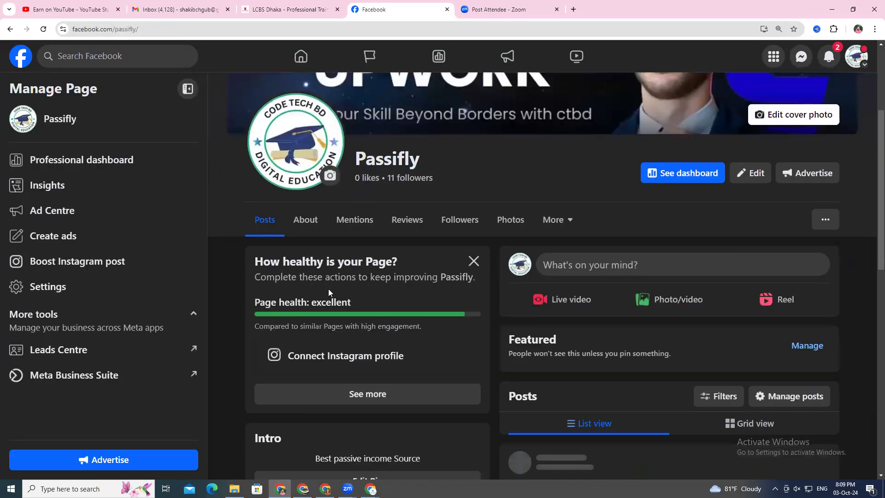
scroll(393, 290, "up", 4)
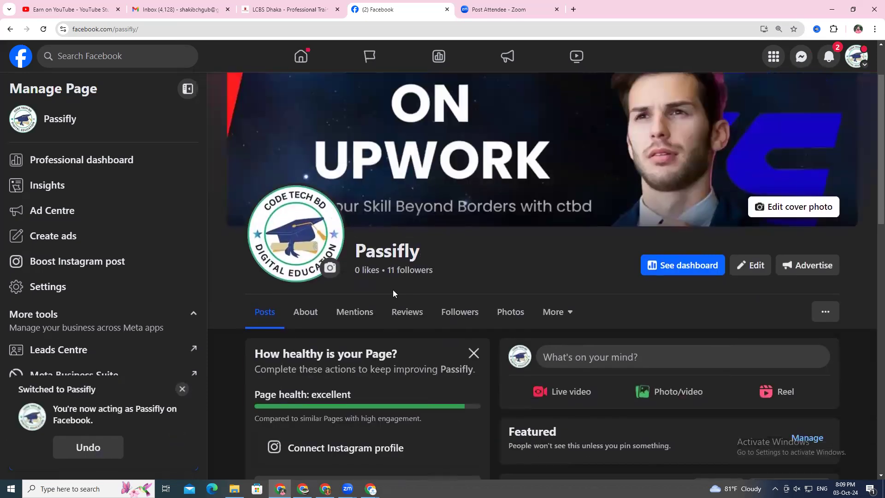
left_click(356, 208)
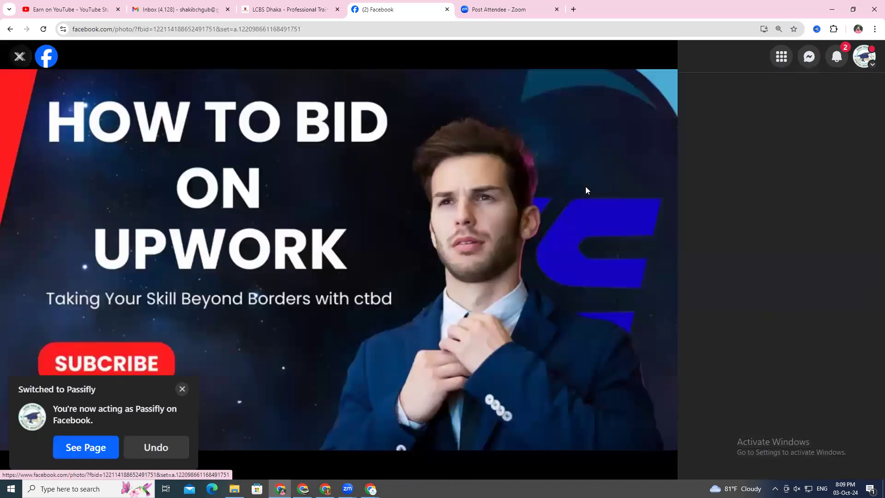
left_click(182, 390)
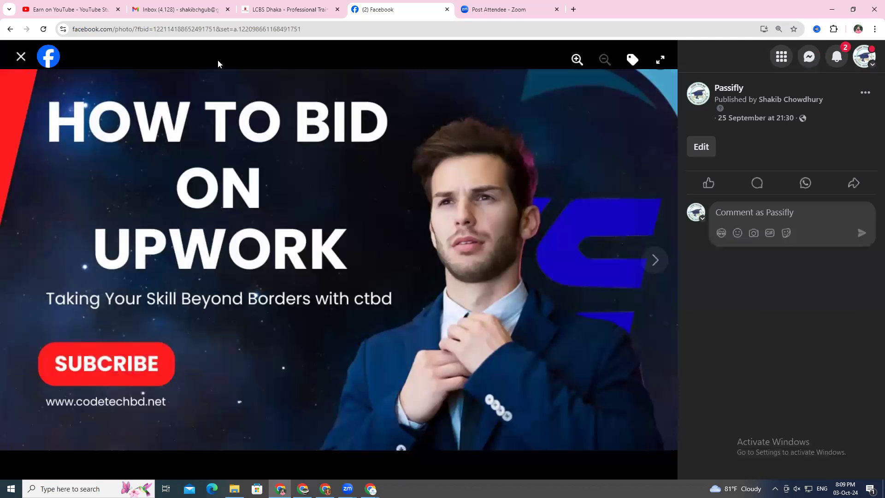
left_click(32, 59)
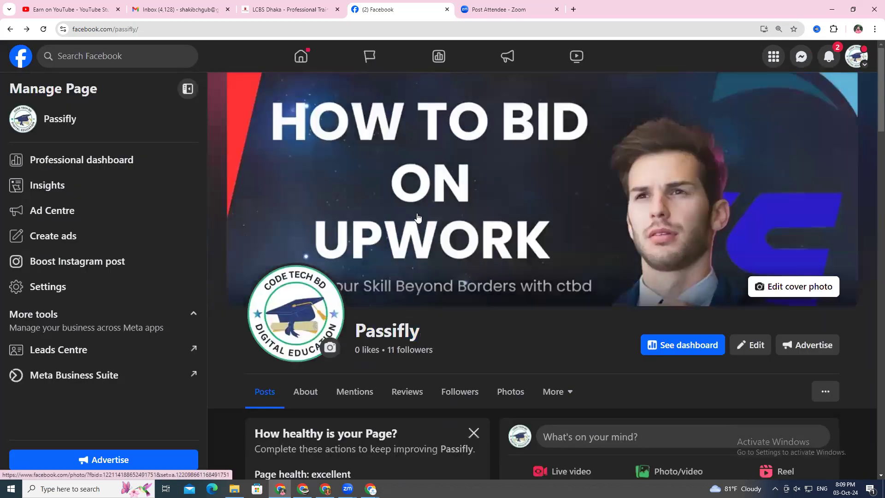
scroll(534, 281, "down", 3)
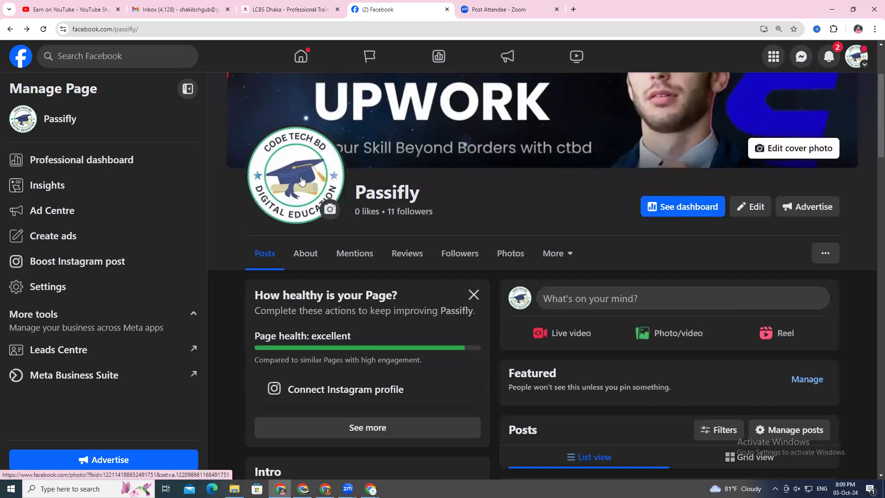
scroll(475, 279, "down", 5)
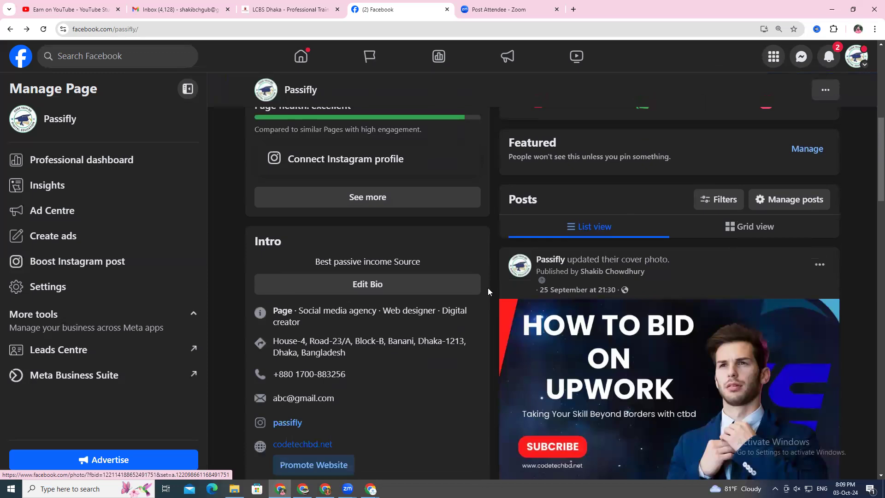
scroll(488, 286, "up", 8)
scroll(655, 179, "down", 1)
scroll(648, 187, "up", 1)
scroll(641, 194, "down", 1)
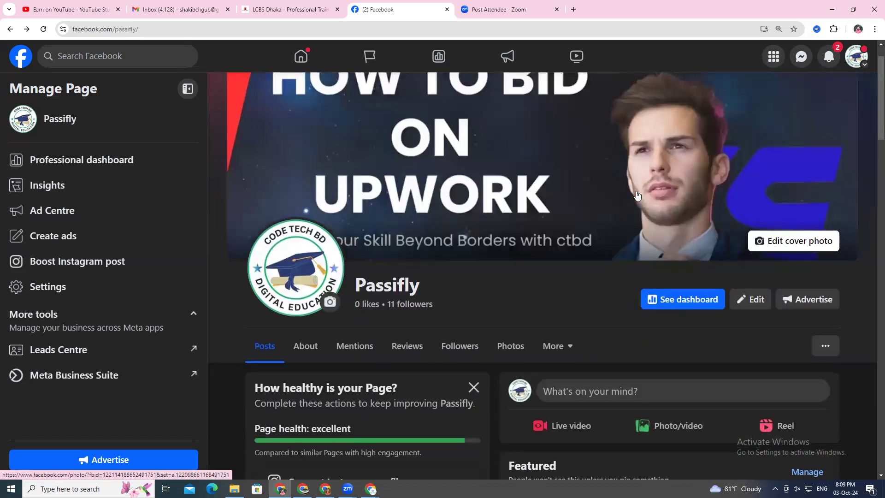
scroll(638, 196, "up", 1)
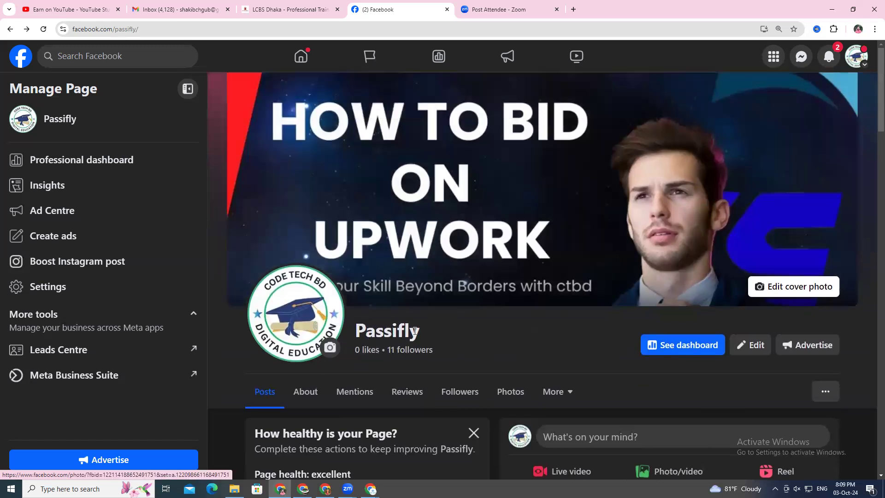
double_click(421, 330)
left_click(436, 332)
left_click_drag(418, 330, 354, 332)
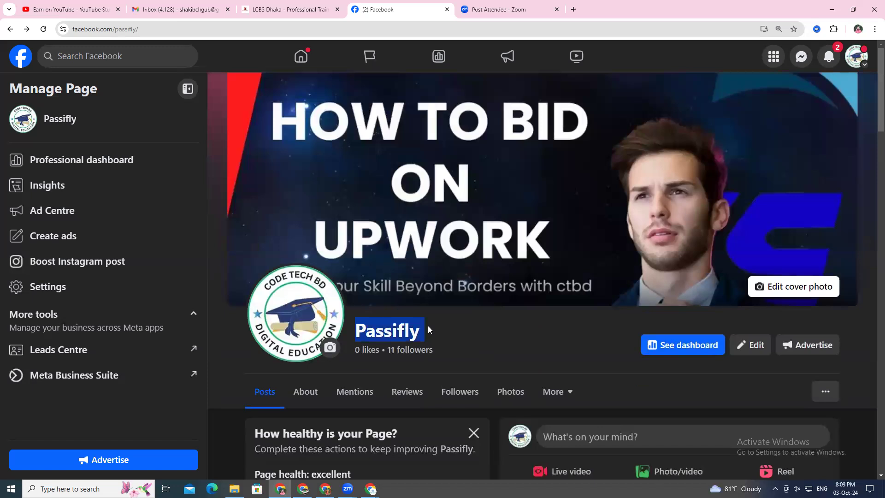
left_click(399, 330)
left_click_drag(417, 329, 367, 331)
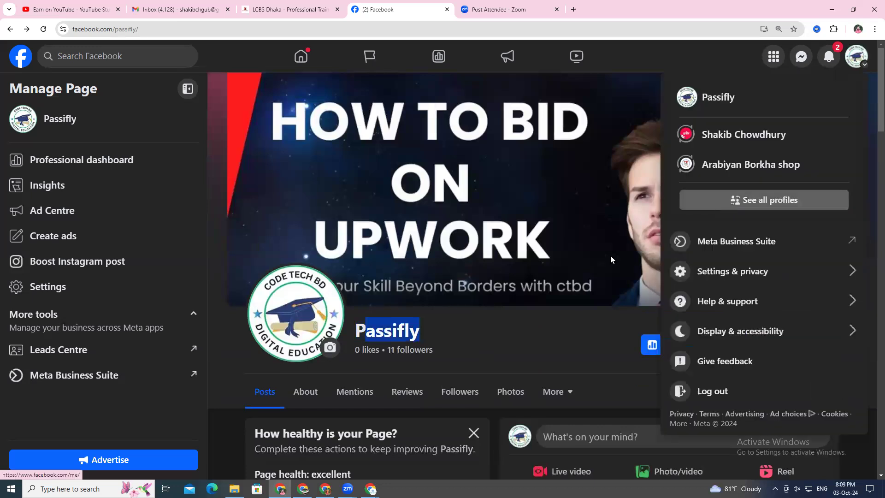
left_click(756, 200)
scroll(295, 323, "down", 2)
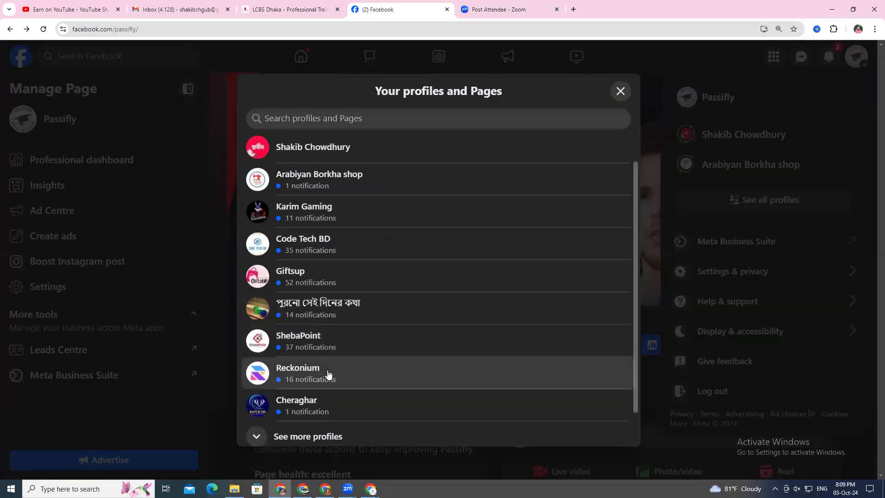
scroll(326, 378, "down", 1)
left_click(327, 394)
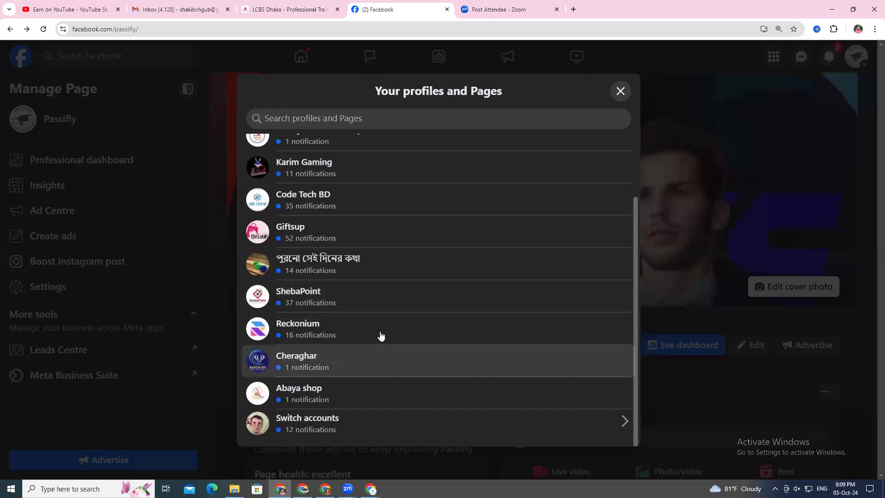
scroll(381, 336, "up", 3)
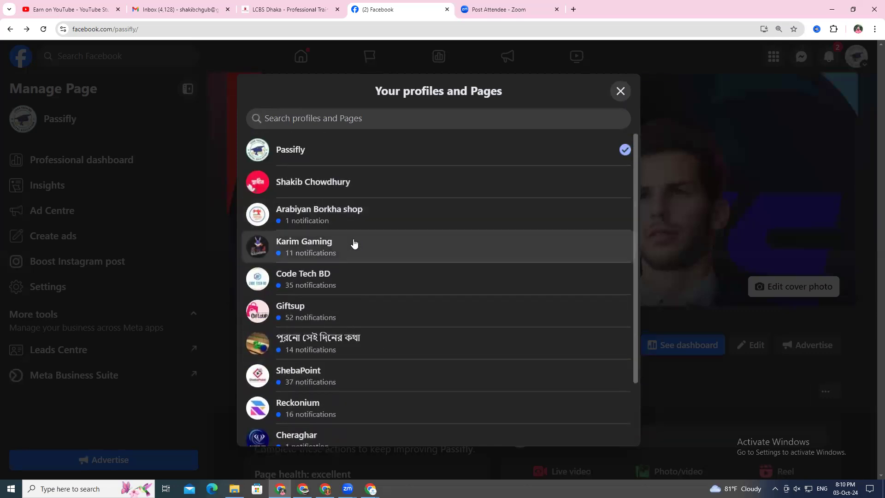
scroll(415, 235, "down", 2)
left_click(620, 91)
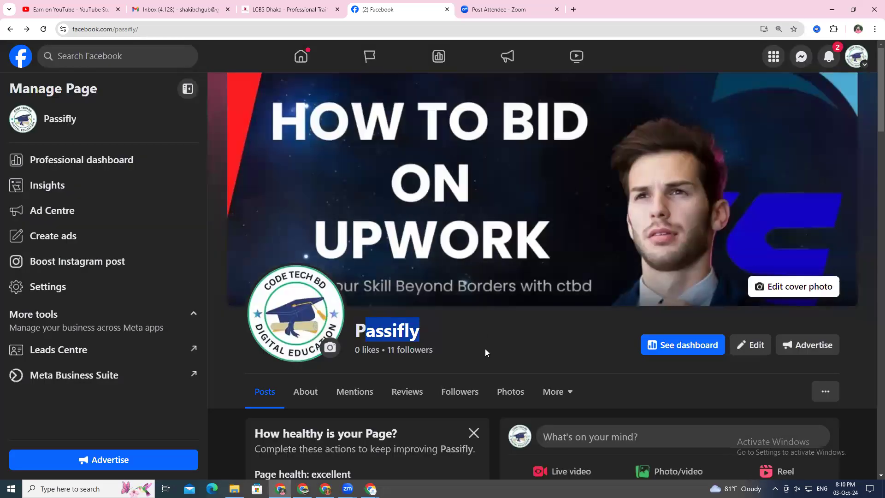
left_click(476, 347)
left_click_drag(430, 334, 360, 327)
left_click_drag(437, 332, 358, 335)
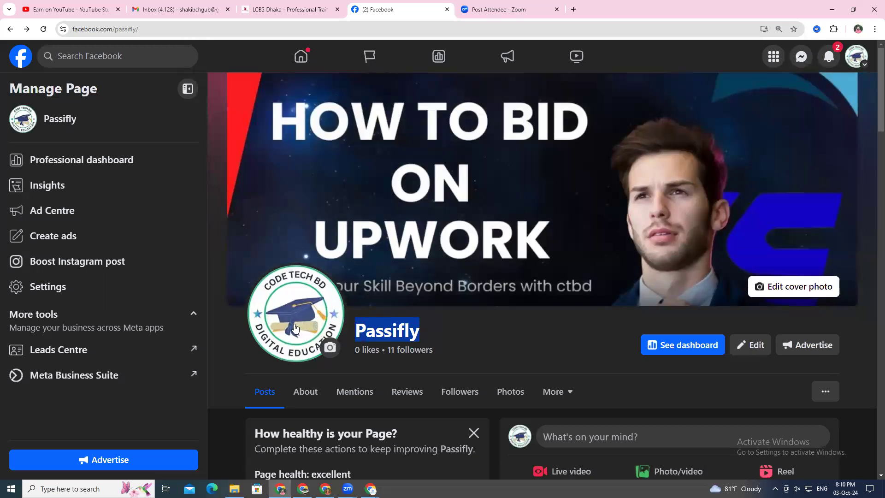
Step: Type 'co' in the Facebook search box, then erase it until the box is empty
left_click(460, 329)
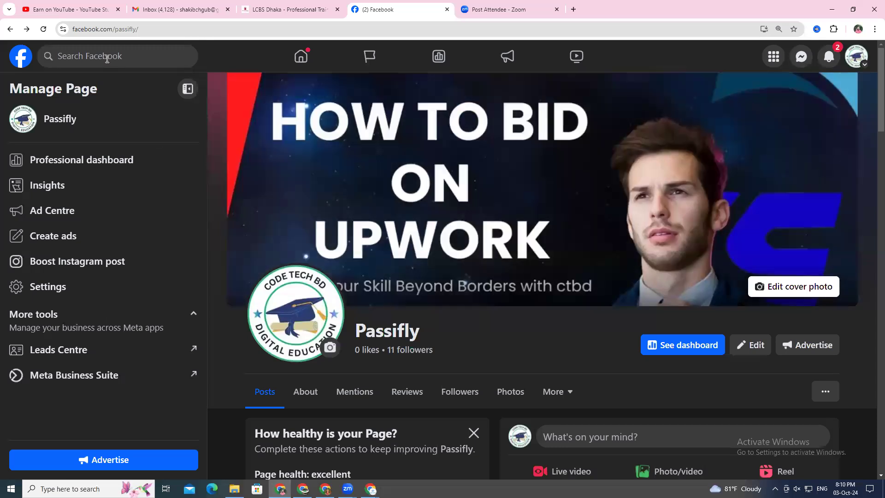
left_click(167, 57)
type("co")
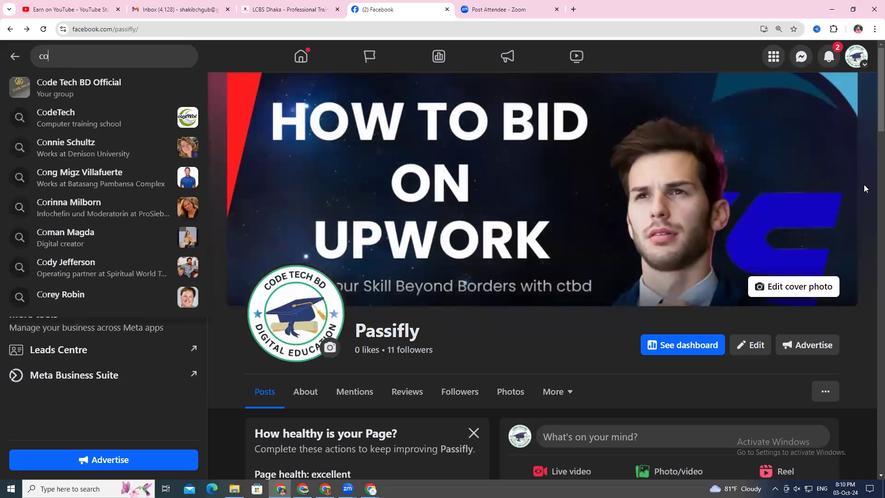
key("BackSpace")
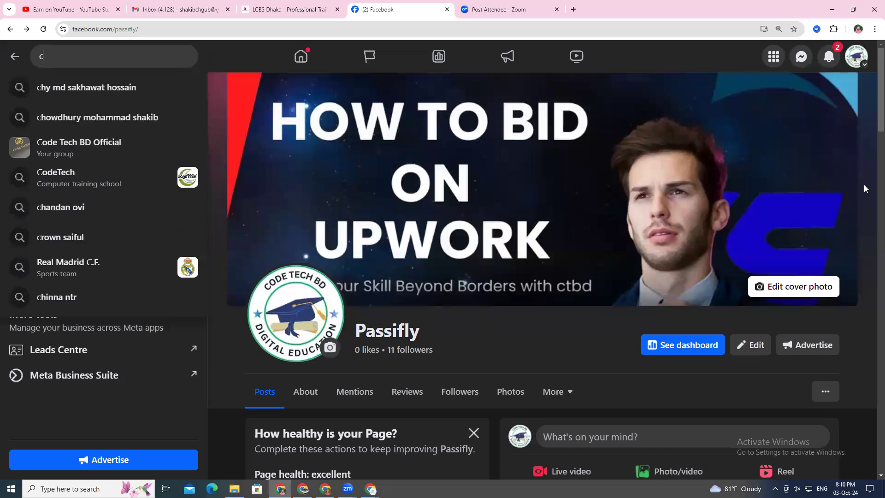
key("BackSpace")
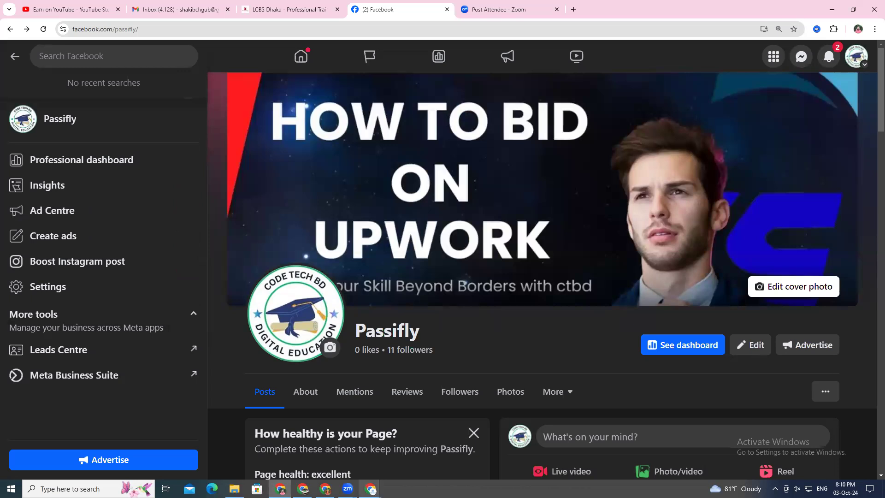
Step: Search Canva designs for 'lgo' and open the Modern Digital Marketing Agency Logo
mouse_move(371, 488)
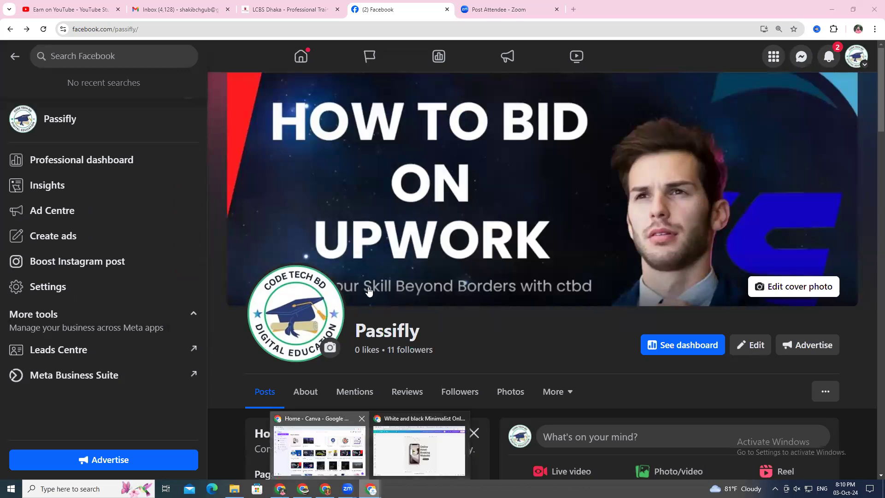
scroll(488, 297, "down", 4)
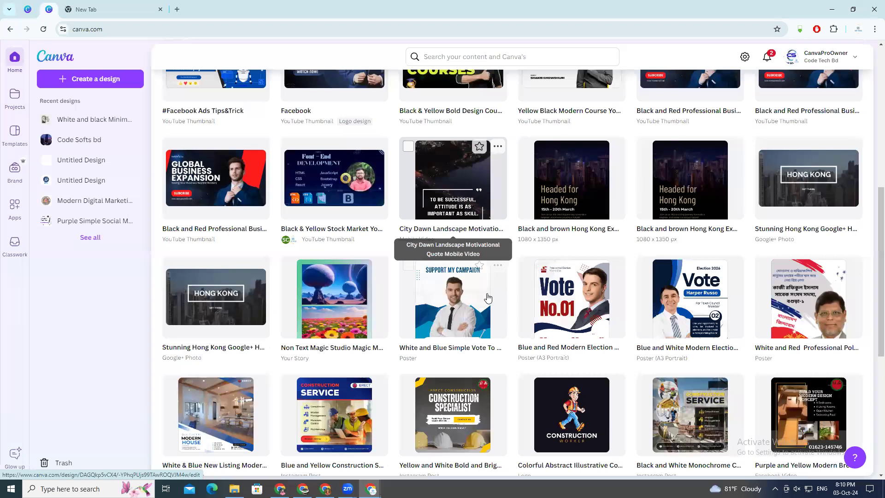
scroll(488, 295, "down", 5)
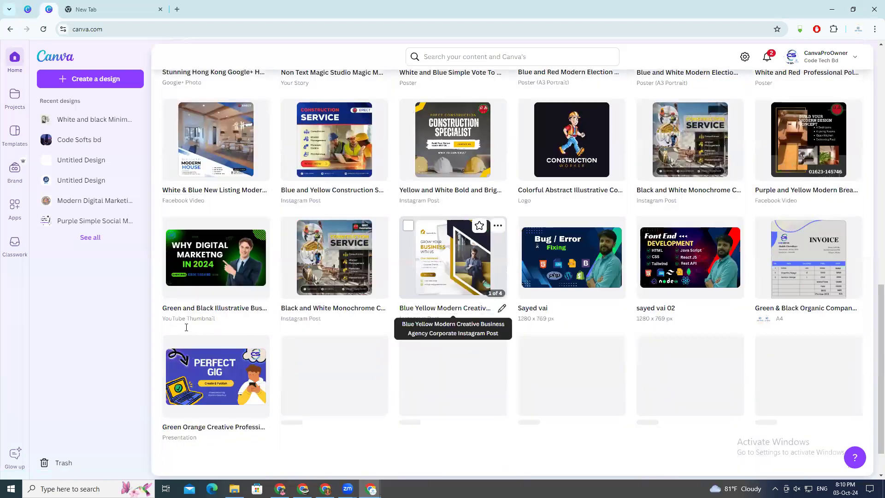
left_click(555, 57)
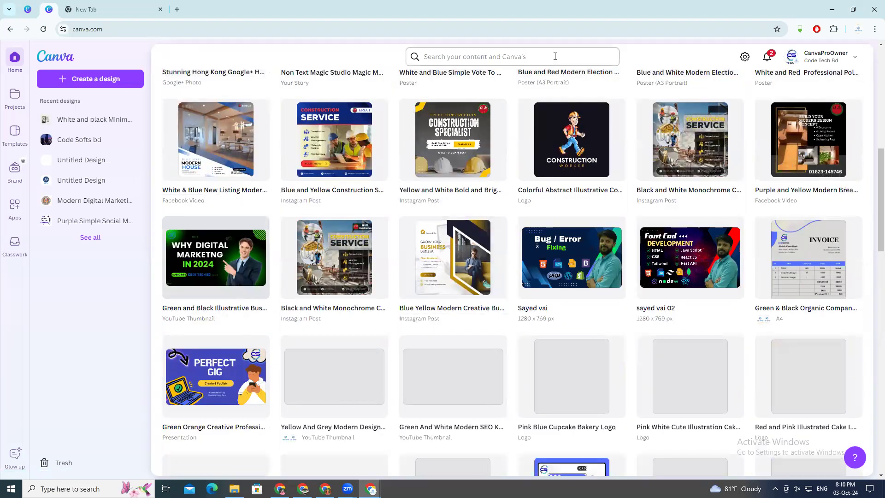
scroll(555, 57, "up", 4)
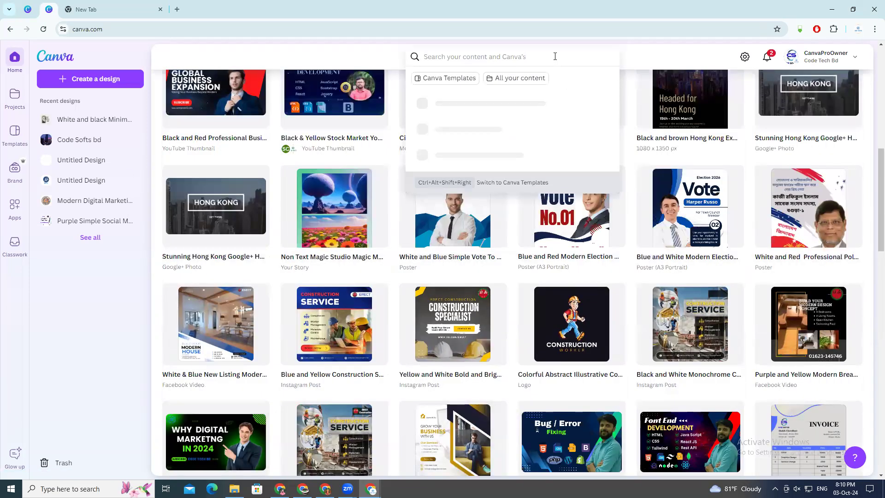
type("lgo")
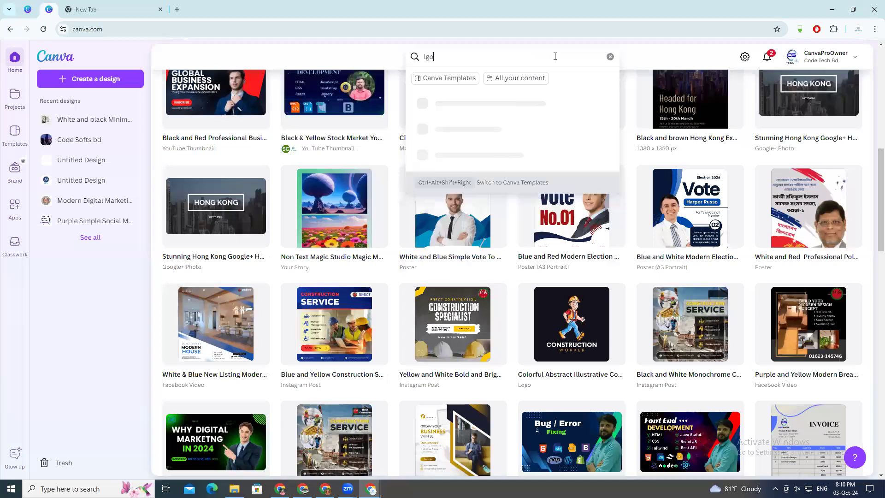
scroll(365, 102, "up", 10)
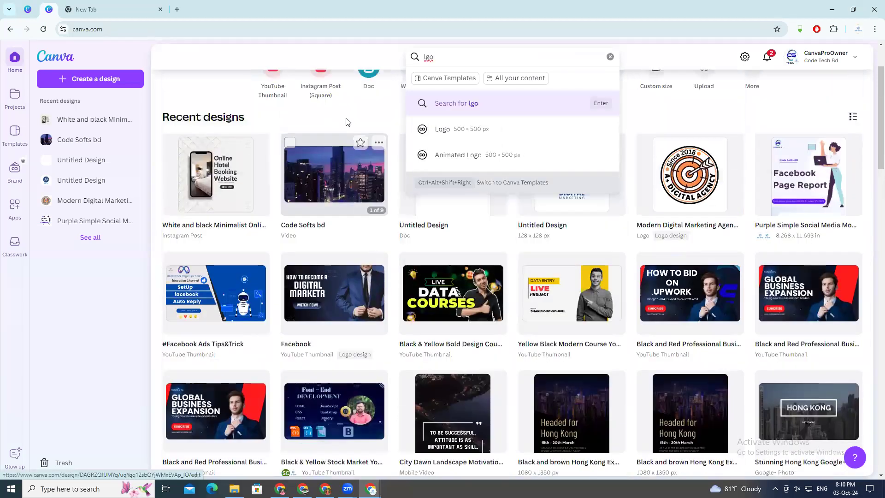
left_click(681, 257)
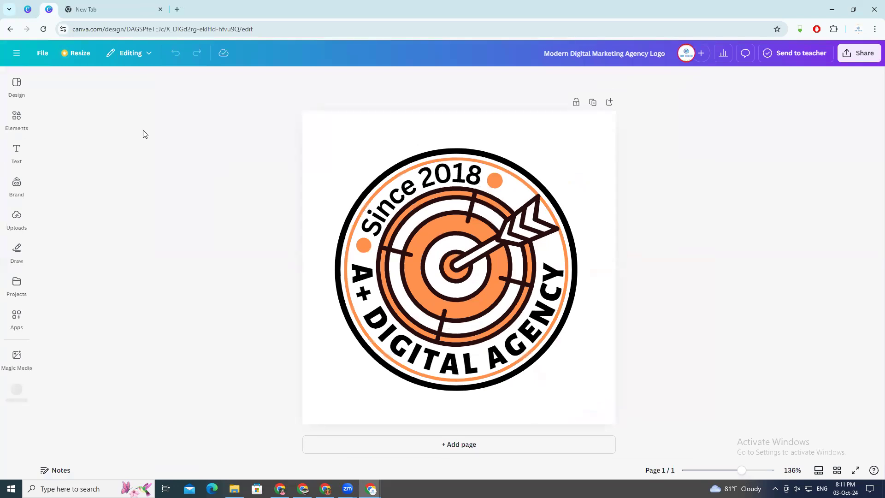
Step: Open the Elements library from the left sidebar, passing through the Text panel
left_click(16, 152)
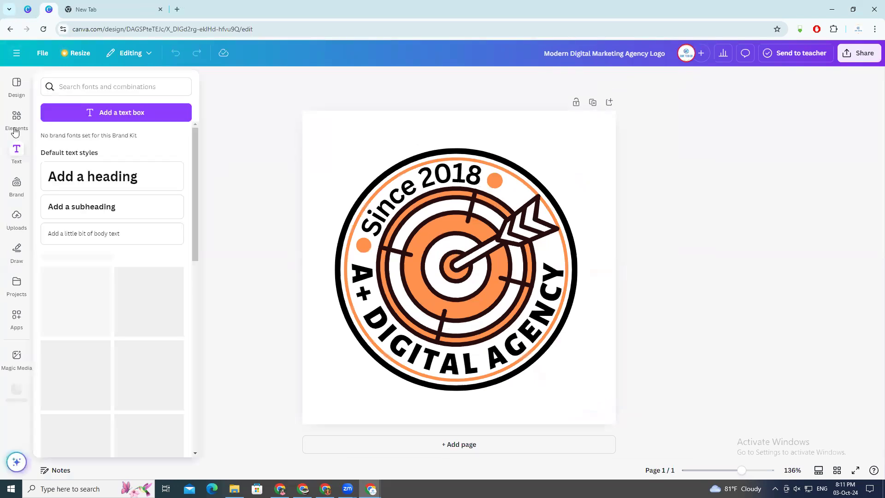
left_click(16, 129)
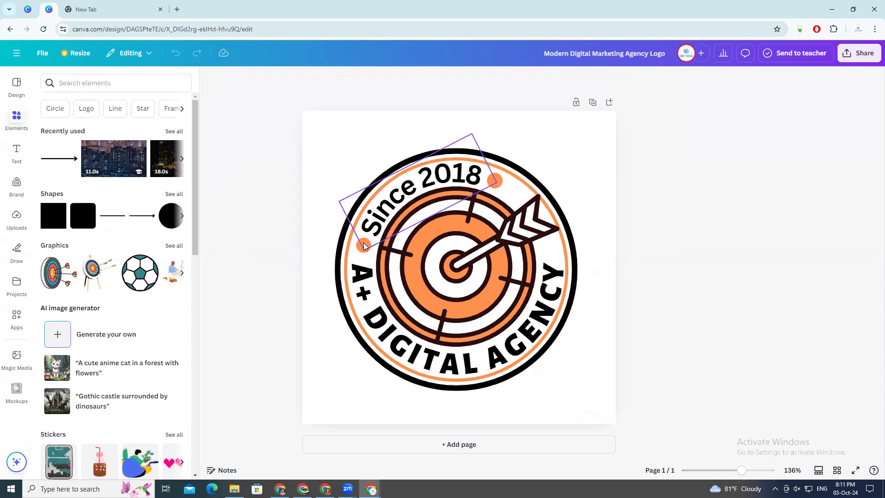
Step: Search Elements for 'Star', add the gold star graphic and shrink it
left_click(81, 85)
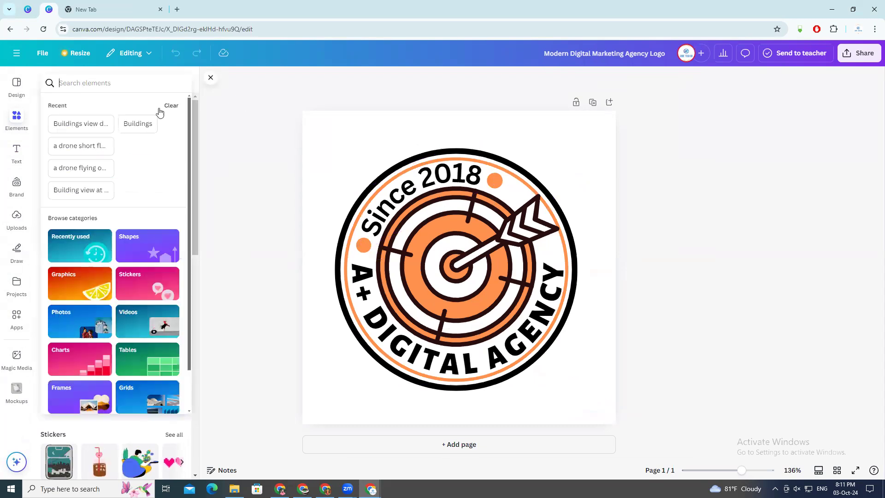
type("Star")
key("Return")
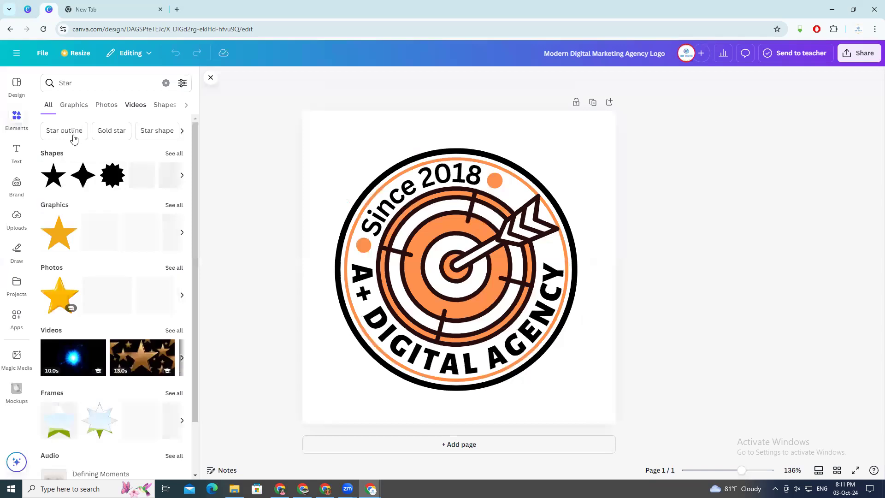
left_click_drag(422, 250, 422, 250)
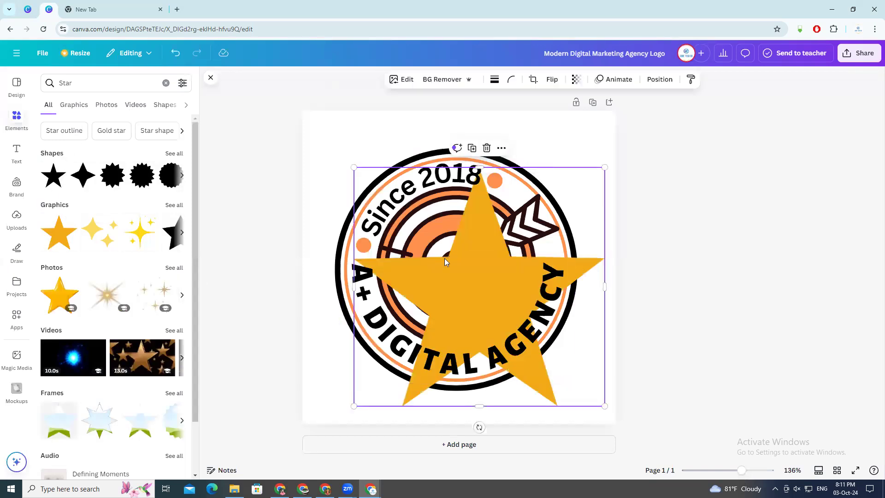
left_click_drag(596, 402, 372, 197)
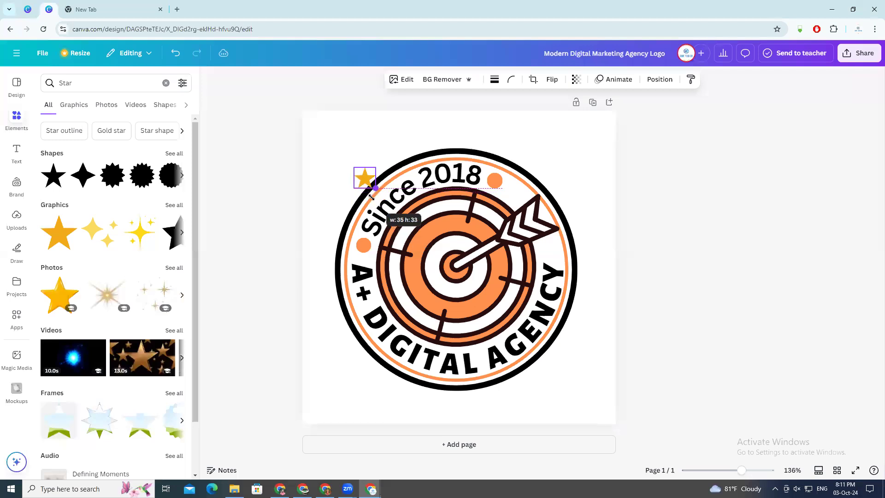
Step: Delete the orange dot beside 'Since', put the star there, tilt it about -35° and shrink it
left_click(363, 247)
key("Delete")
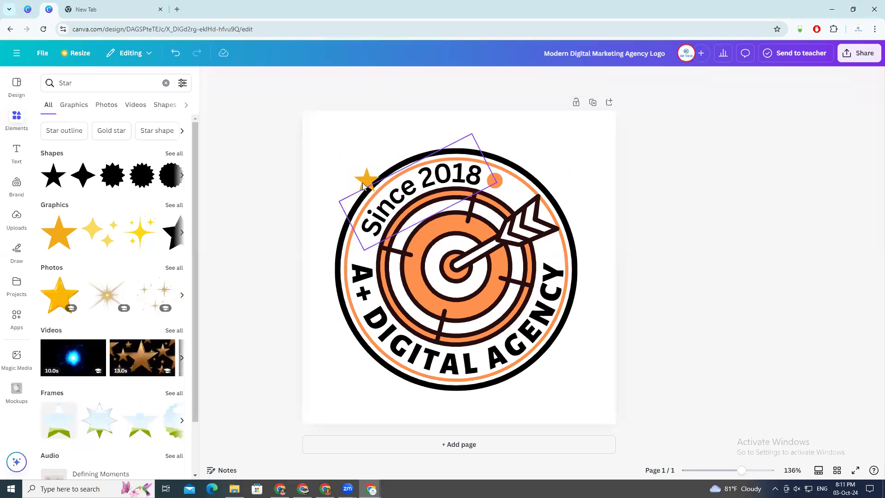
left_click_drag(367, 180, 364, 248)
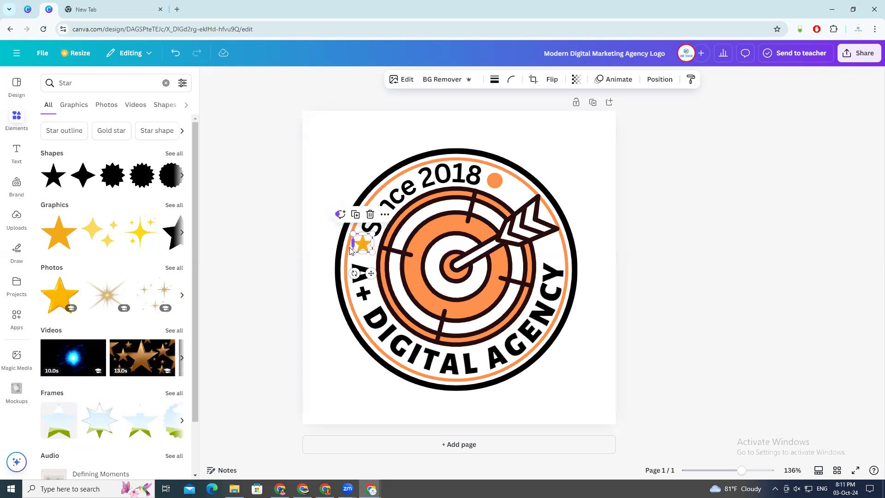
scroll(351, 251, "up", 5)
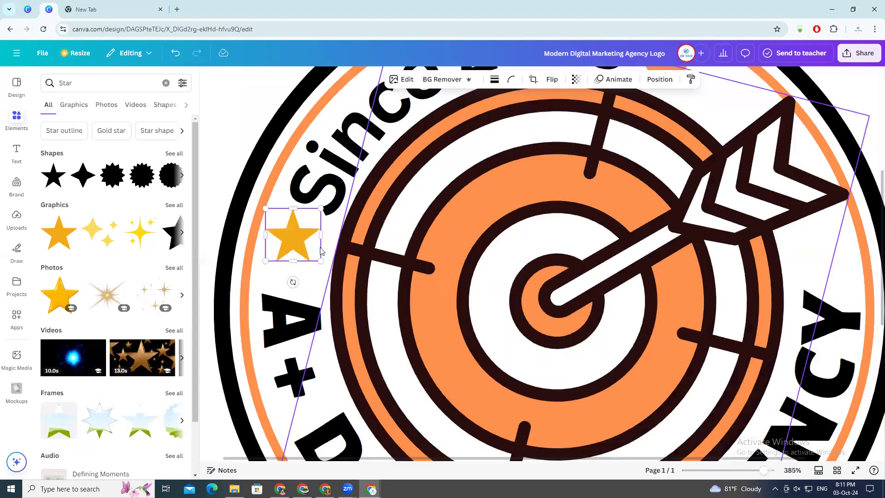
scroll(322, 251, "left", 1)
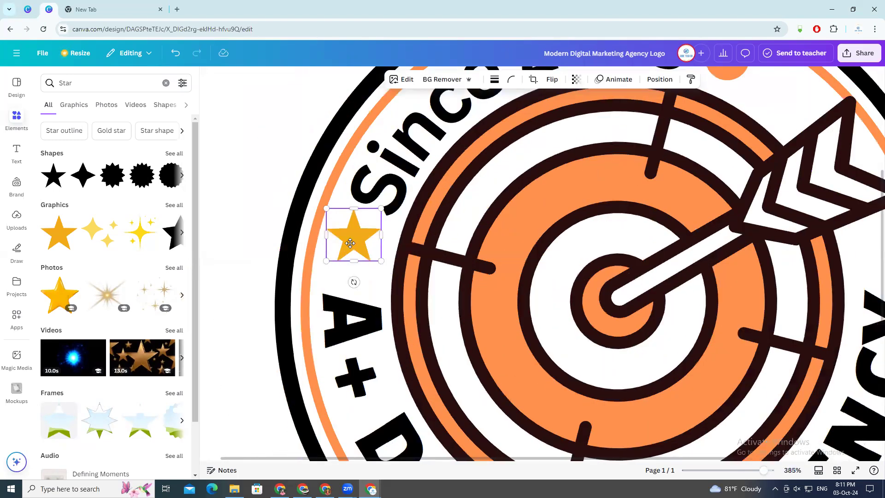
left_click_drag(349, 246, 353, 248)
left_click_drag(357, 285, 383, 271)
left_click(356, 245)
left_click(343, 250)
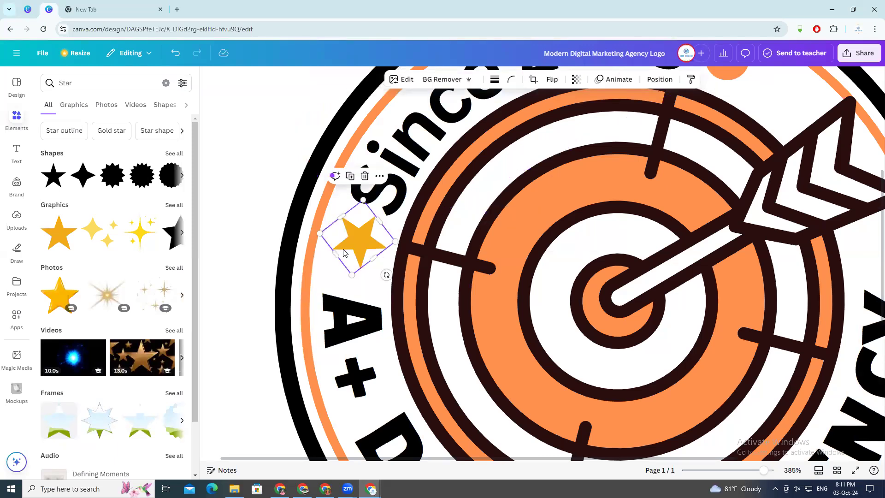
left_click_drag(320, 234, 358, 237)
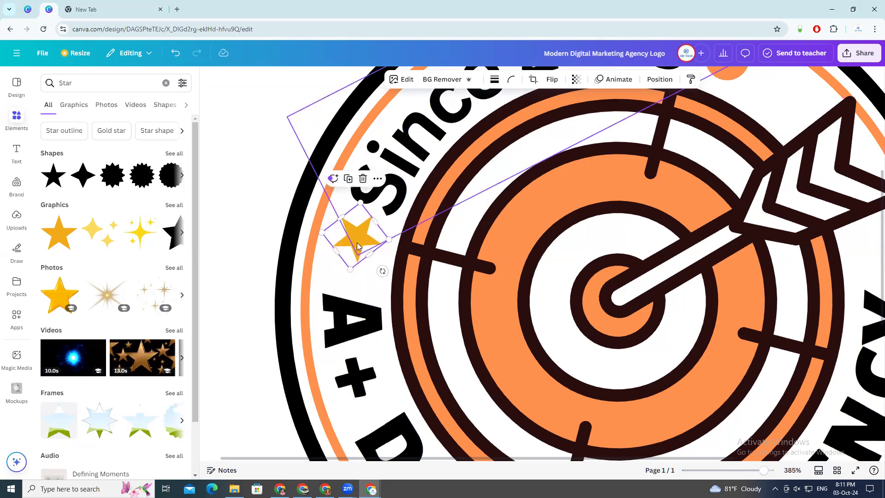
Step: Add a large glossy 3D gold star photo to the design
left_click(58, 291)
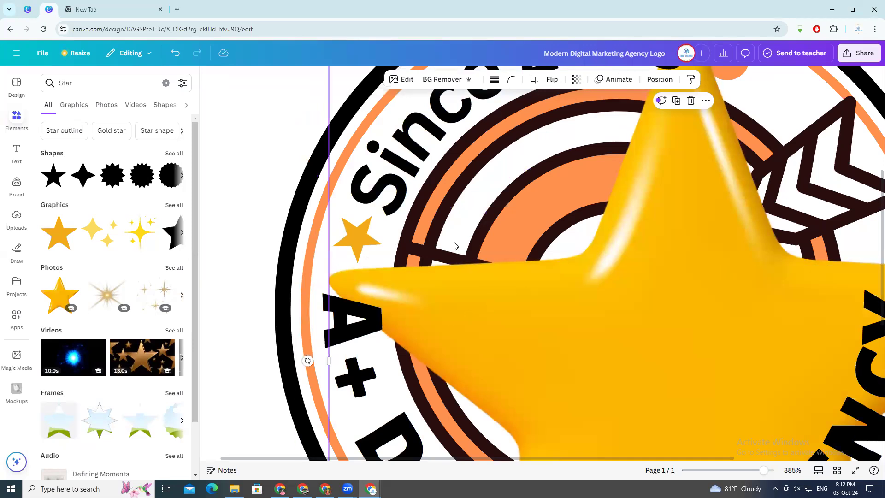
scroll(651, 278, "down", 4)
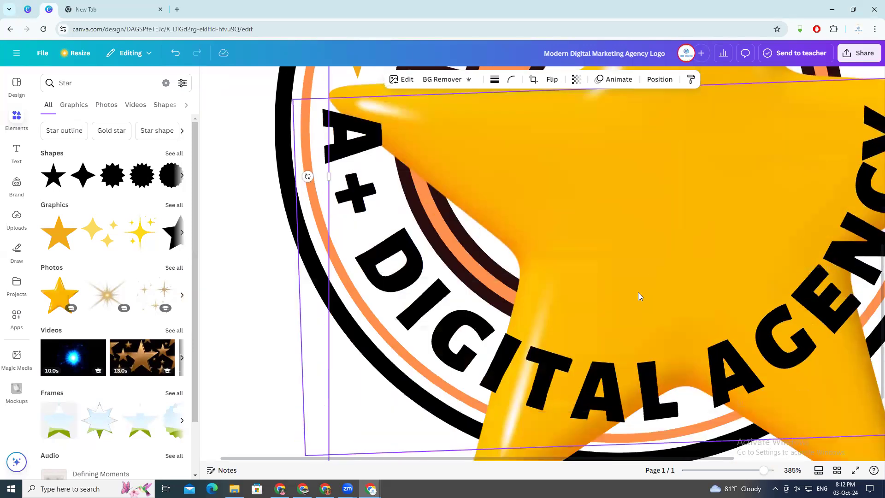
scroll(616, 300, "down", 3)
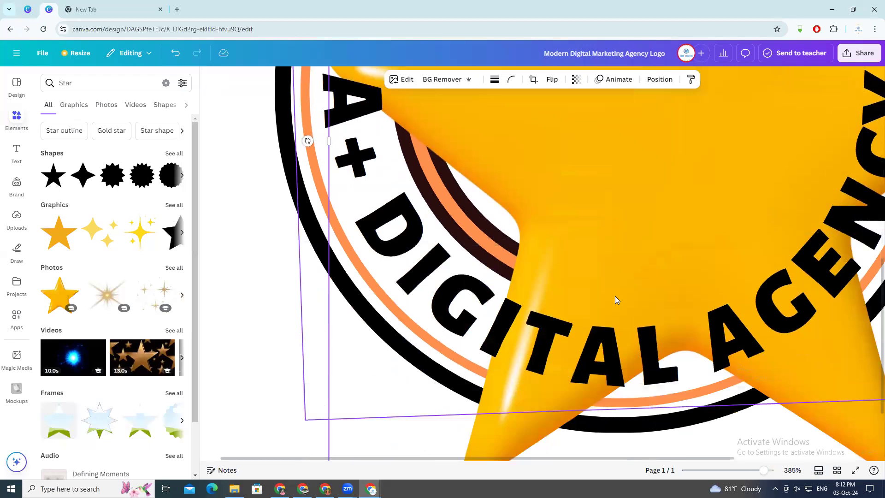
scroll(592, 304, "down", 1)
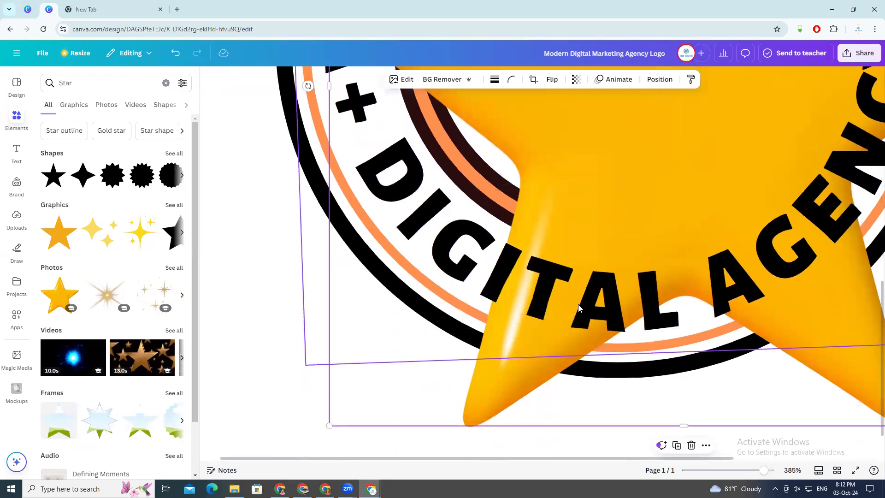
scroll(578, 300, "down", 2)
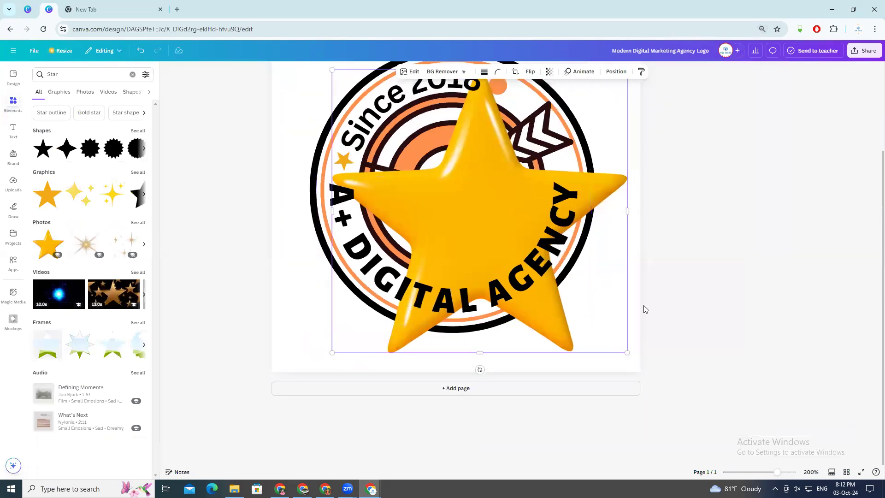
scroll(356, 185, "up", 2)
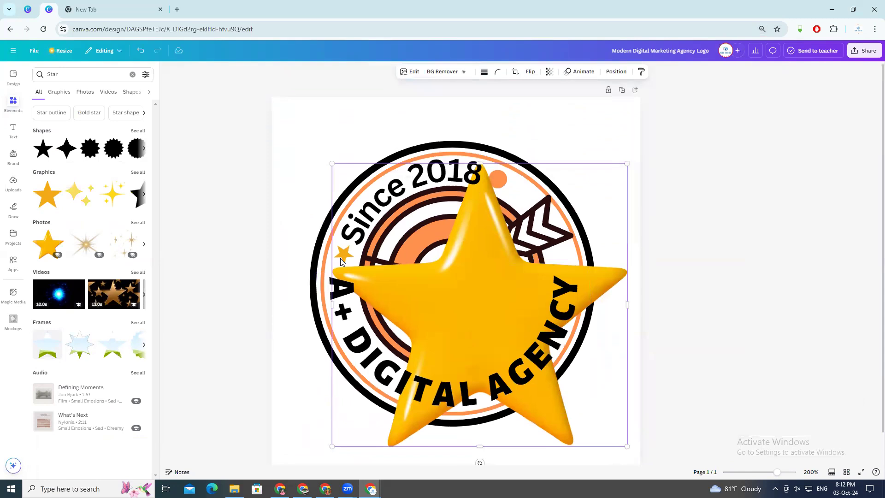
Step: Shrink the big yellow star somewhat and show the design's Layers list
left_click(298, 290)
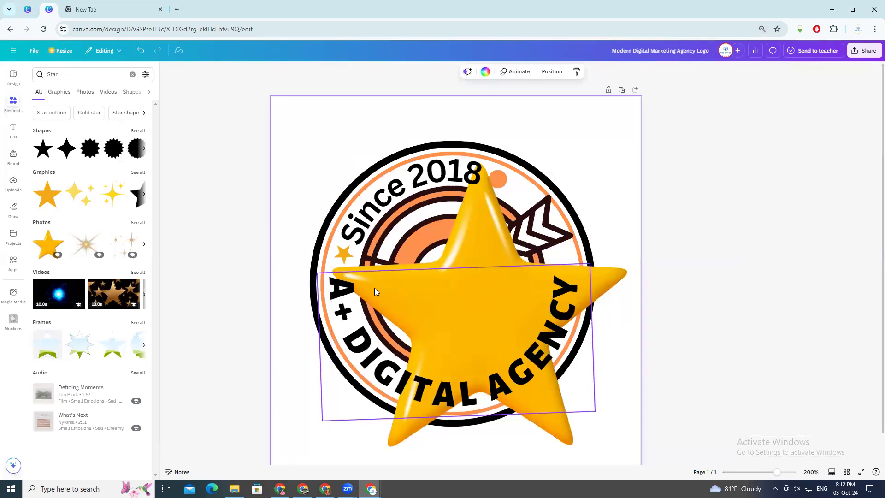
left_click(480, 261)
left_click_drag(338, 179, 358, 216)
key("alt")
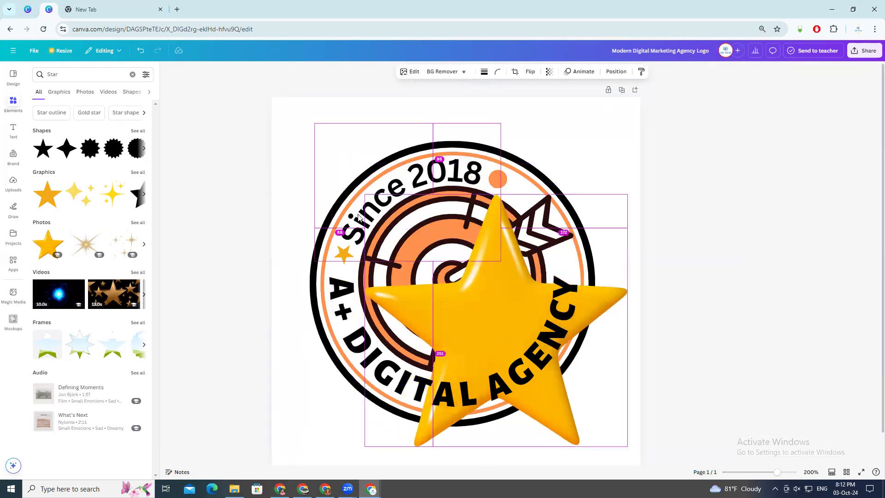
key("alt+1")
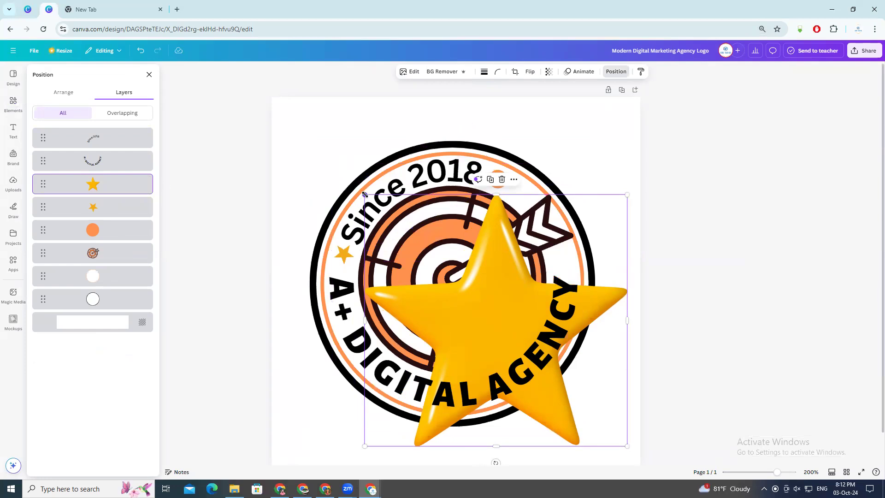
Step: Shrink the 3D star to a tiny size and move it beside the old small star
left_click_drag(459, 332, 480, 354)
left_click_drag(531, 410, 603, 419)
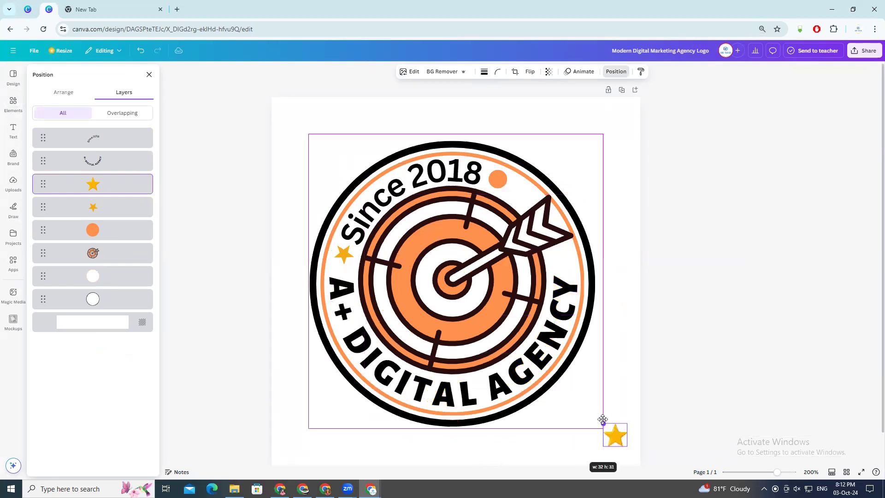
left_click_drag(347, 262, 342, 267)
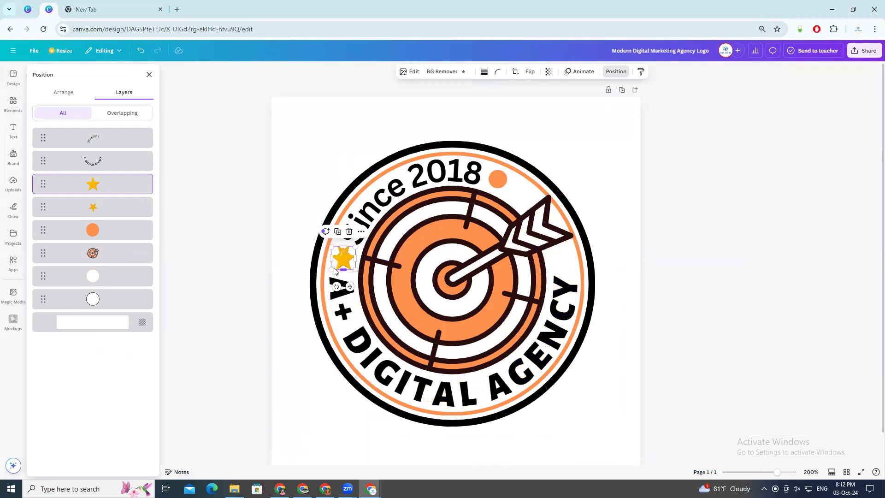
scroll(334, 271, "up", 5)
left_click_drag(325, 254, 278, 255)
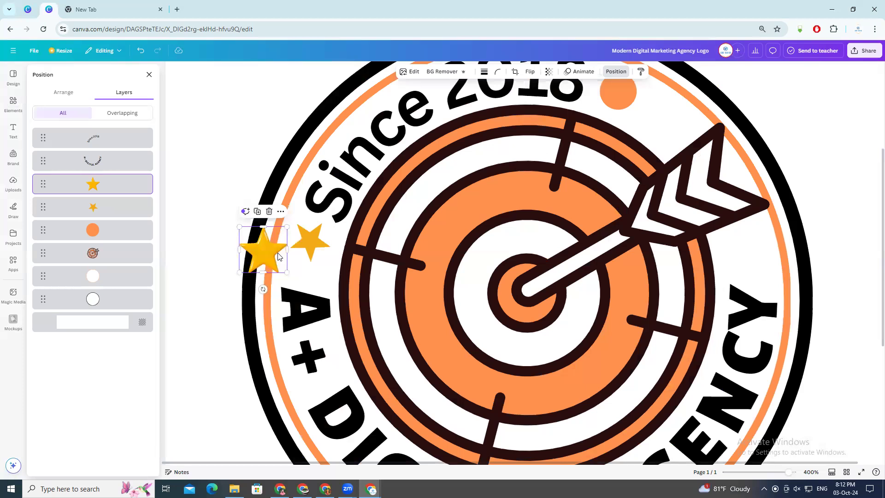
Step: Delete the old small star and place the 3D star on the ring between 'Since' and 'A+'
left_click(306, 253)
key("Delete")
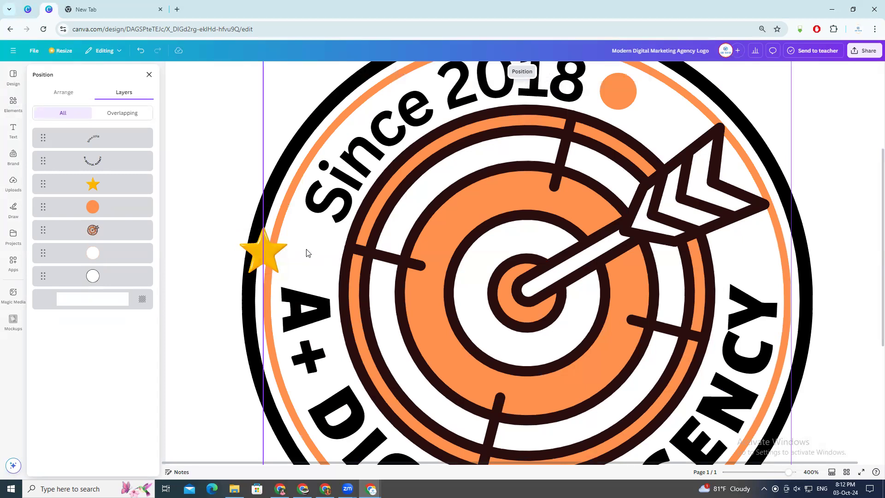
left_click_drag(275, 256, 312, 251)
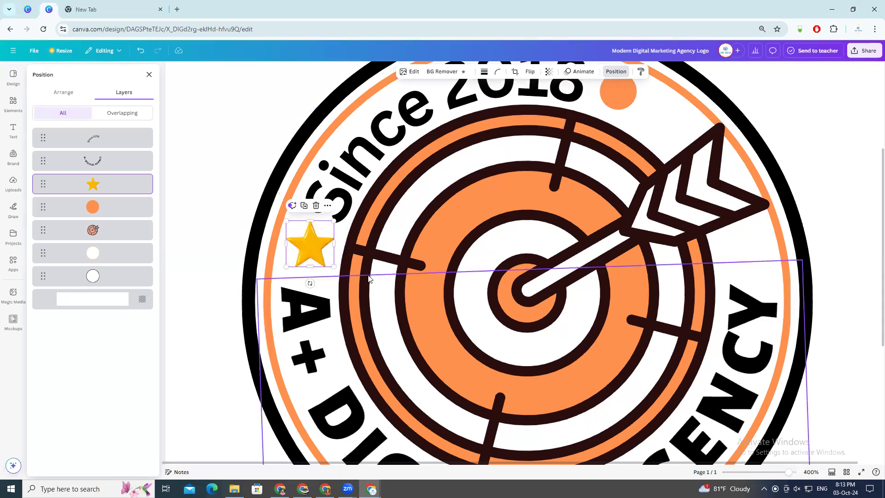
scroll(369, 277, "up", 2)
scroll(369, 277, "up", 1)
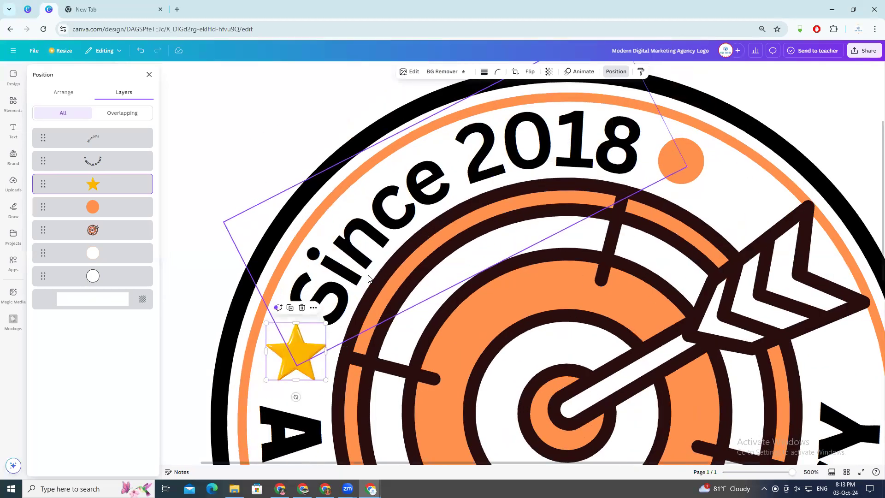
scroll(368, 278, "down", 5)
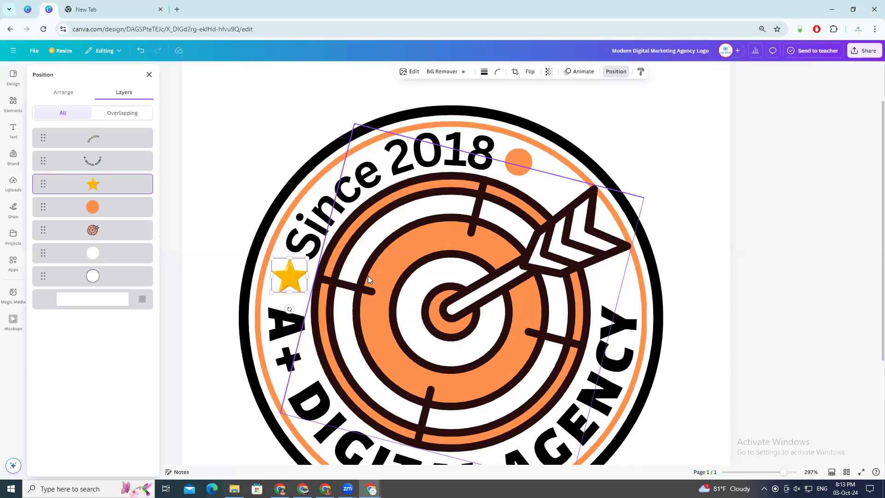
scroll(368, 278, "down", 1)
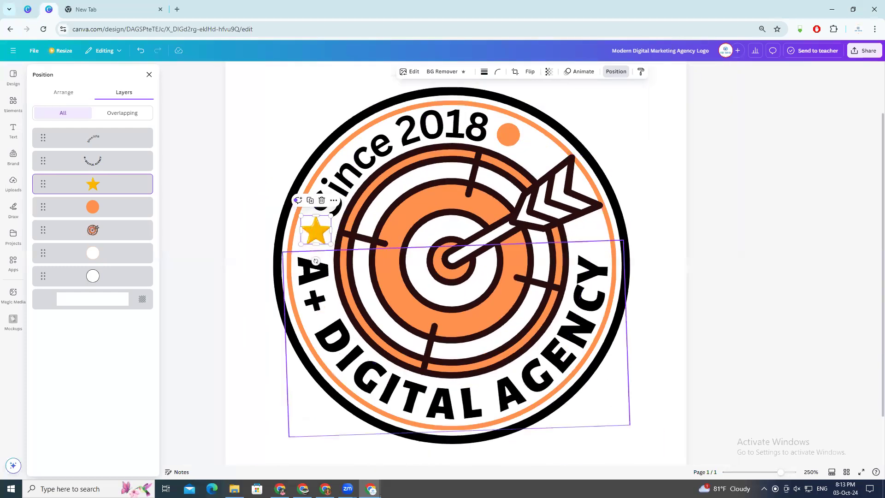
scroll(872, 458, "down", 3)
scroll(872, 458, "up", 5)
scroll(872, 457, "left", 2)
scroll(872, 458, "right", 2)
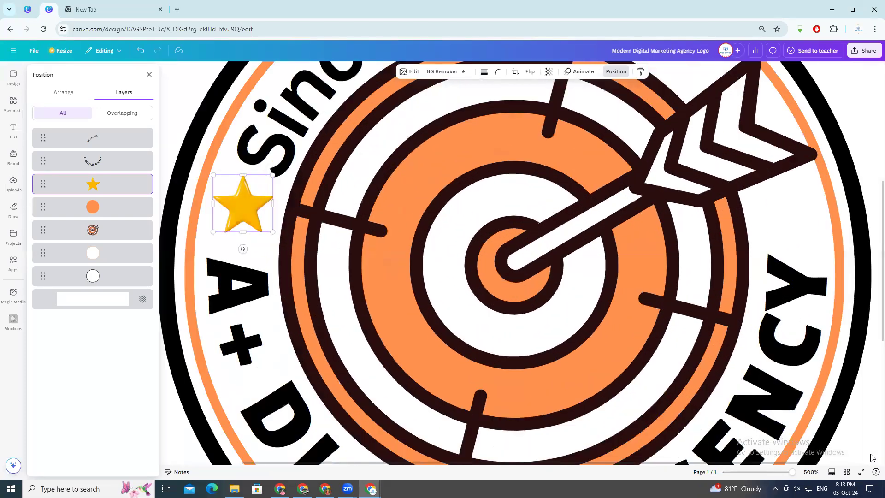
scroll(872, 457, "left", 2)
scroll(871, 458, "down", 2)
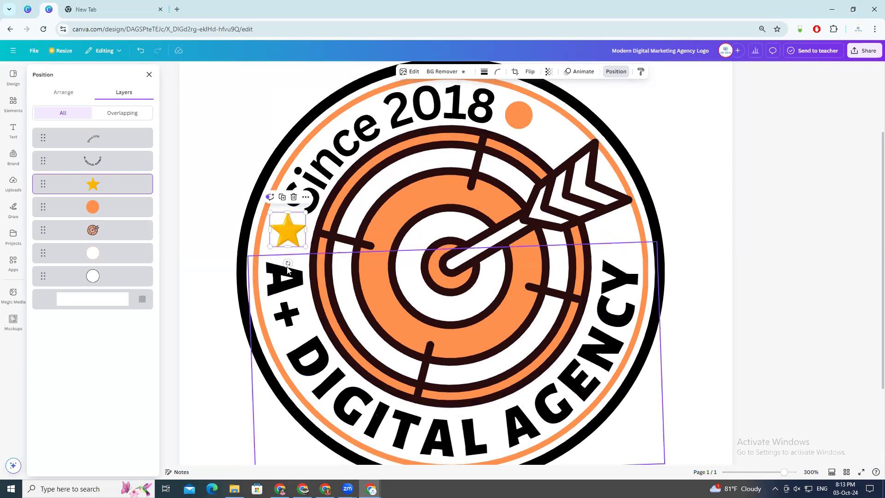
Step: Tilt the ring star to about -53°, shrink it slightly, and duplicate it with Ctrl+D
left_click_drag(301, 261, 311, 254)
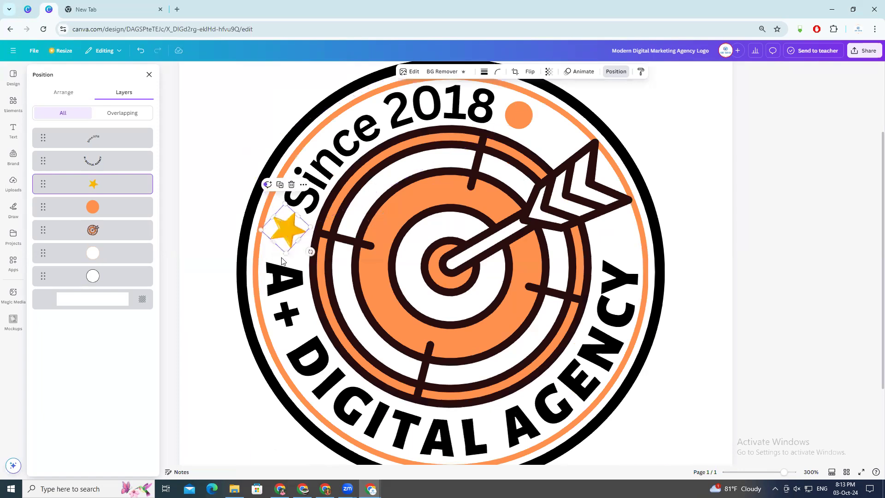
left_click_drag(285, 251, 302, 249)
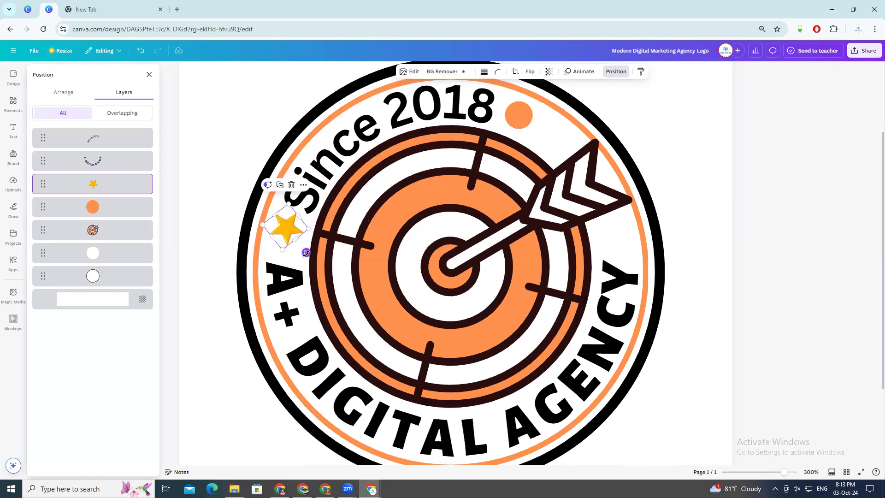
left_click_drag(307, 252, 314, 249)
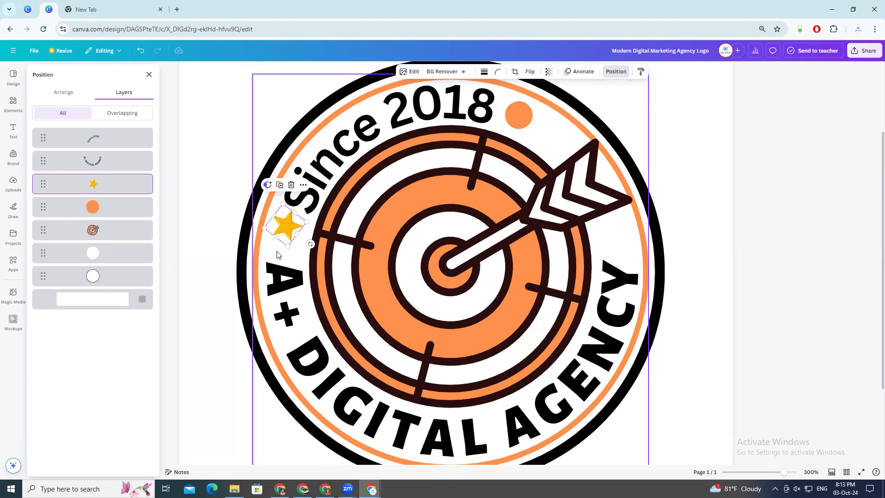
key("ctrl+d")
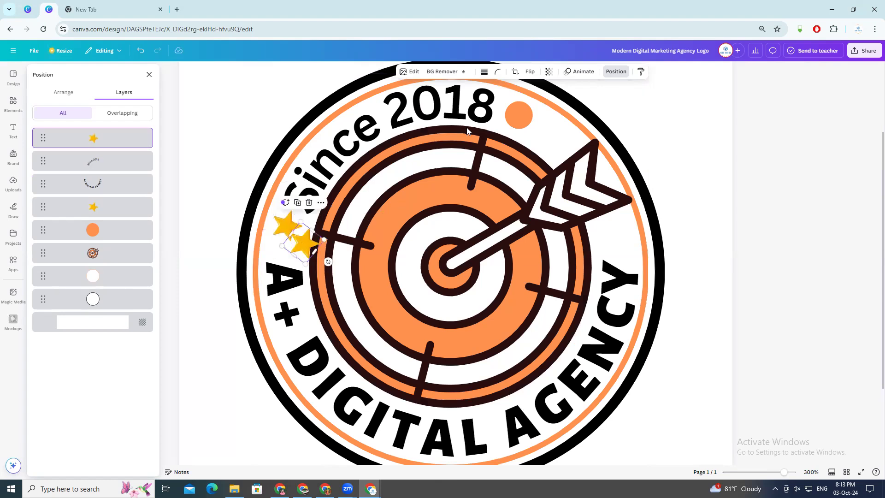
Step: Delete the orange dot beside '2018', move the star copy there, and lower the left star
left_click(523, 120)
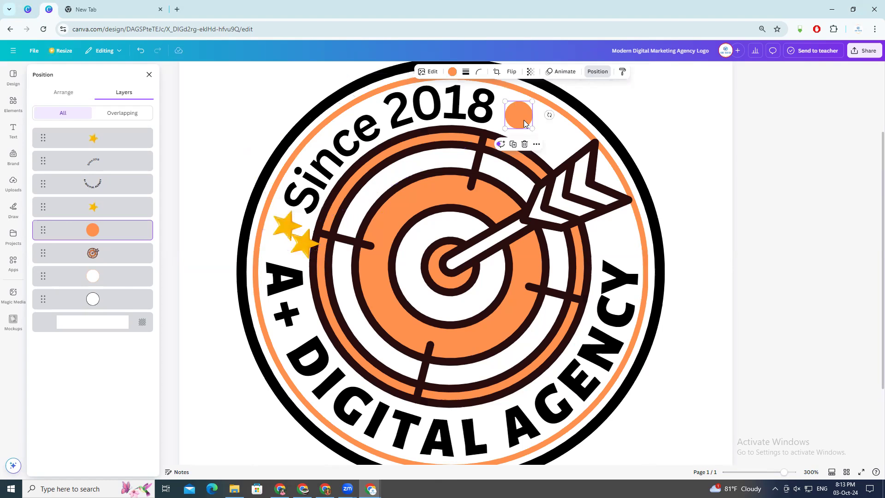
key("Delete")
left_click_drag(308, 249, 523, 116)
left_click_drag(279, 235, 281, 244)
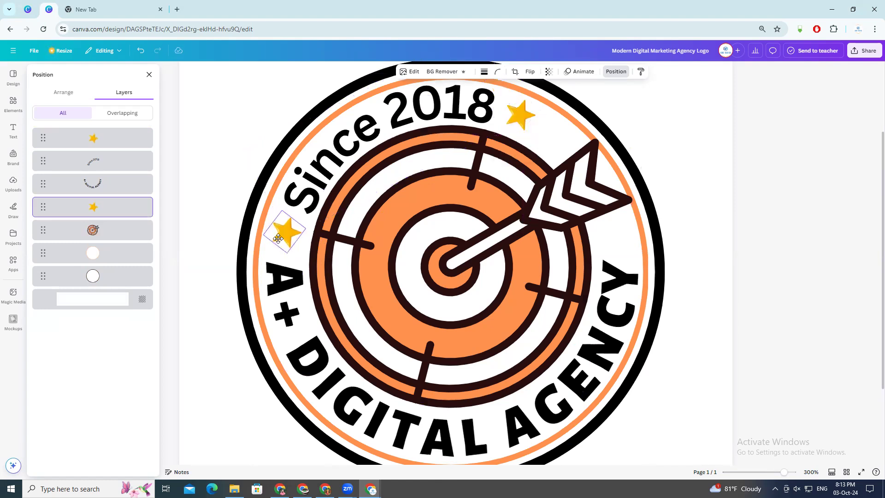
Step: Select the right star, the Since 2018 text, the target graphic and background to check the layout
left_click(520, 112)
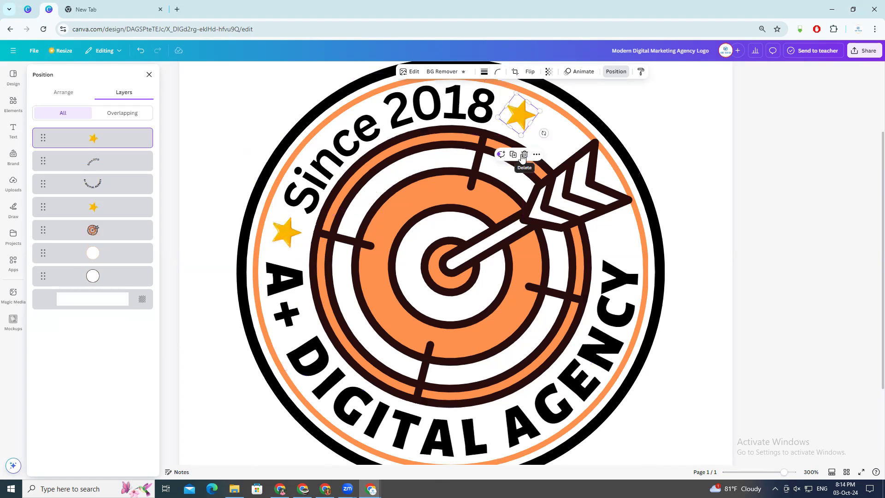
left_click(284, 231)
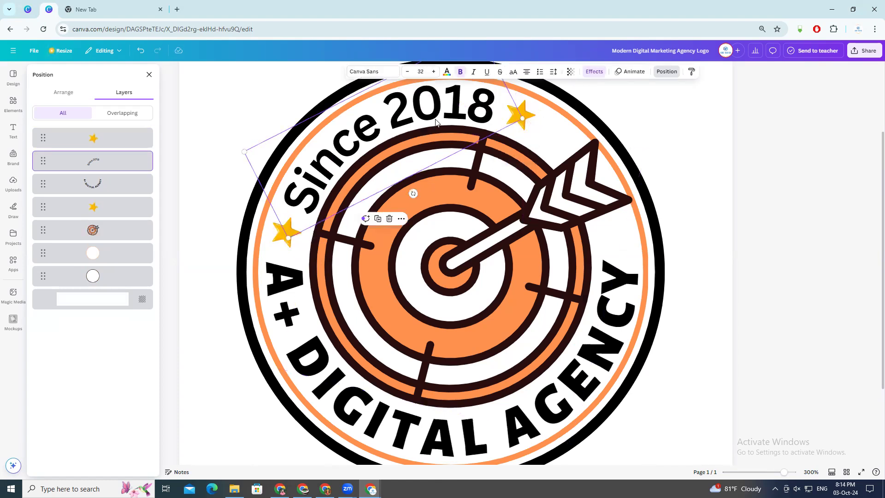
left_click(539, 243)
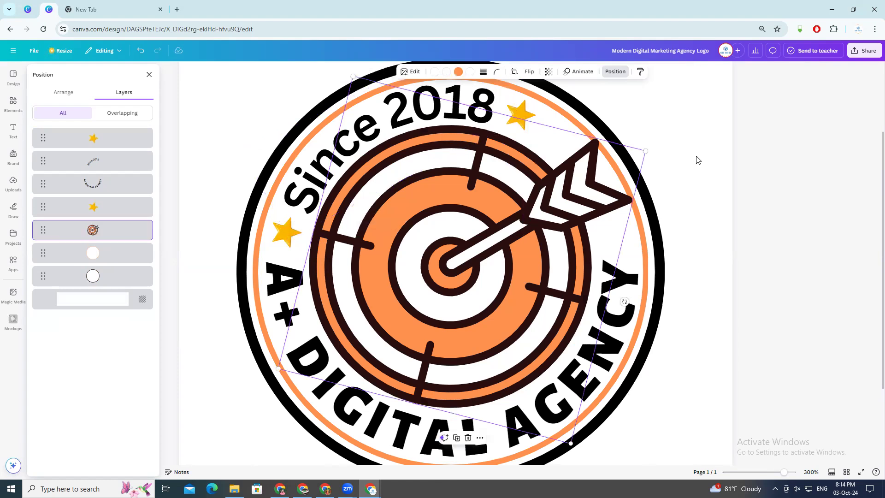
left_click(691, 177)
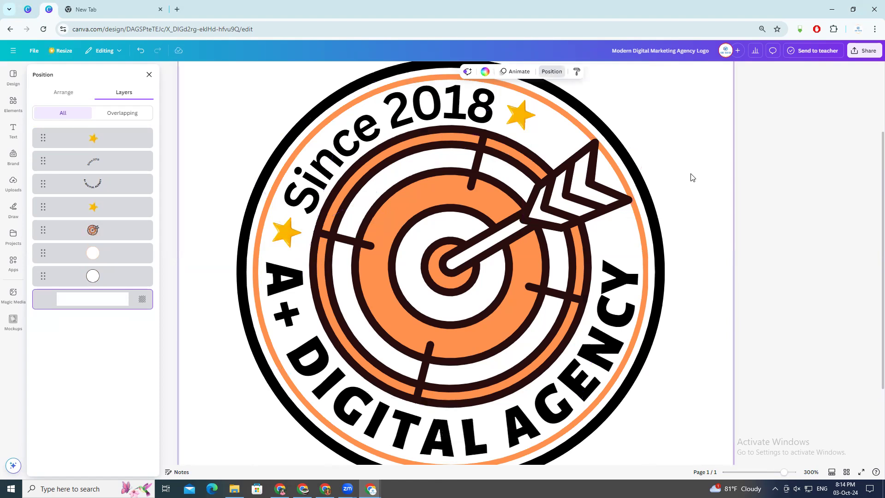
scroll(691, 179, "up", 3)
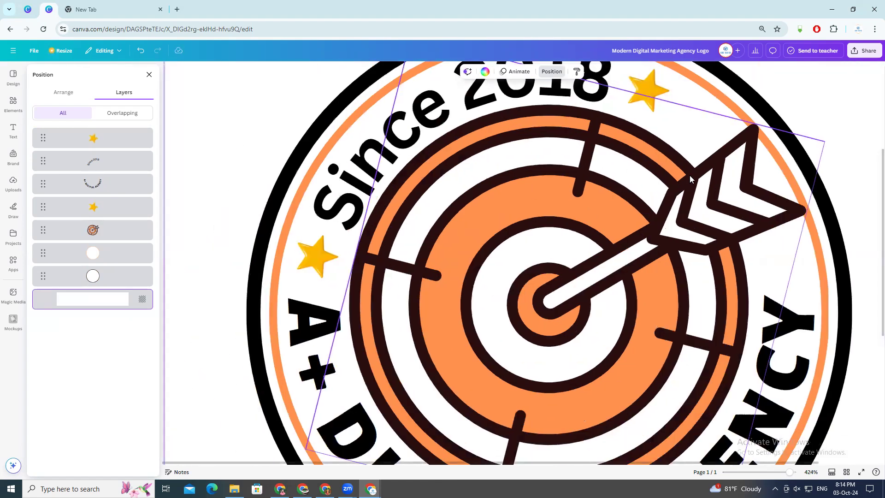
scroll(690, 178, "down", 1)
scroll(690, 178, "down", 4)
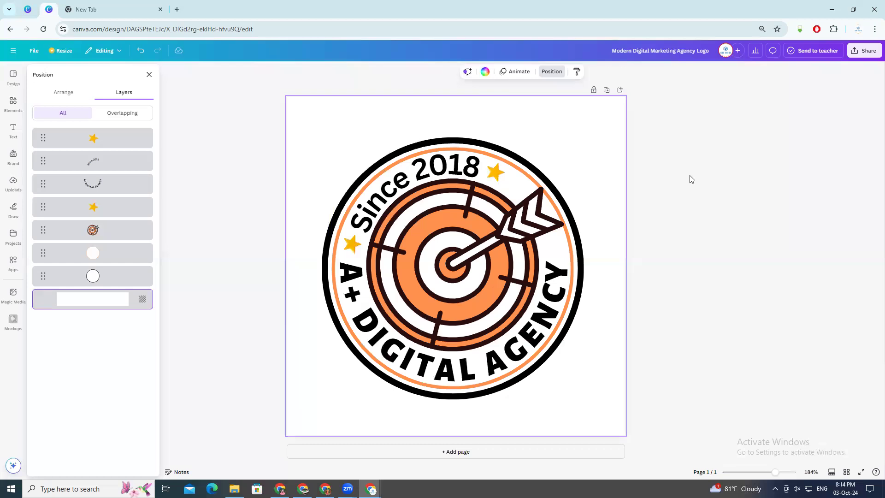
Step: Nudge the star beside 'Since 2018' slightly and select the white circle behind the logo
left_click(493, 176)
left_click_drag(494, 176, 493, 171)
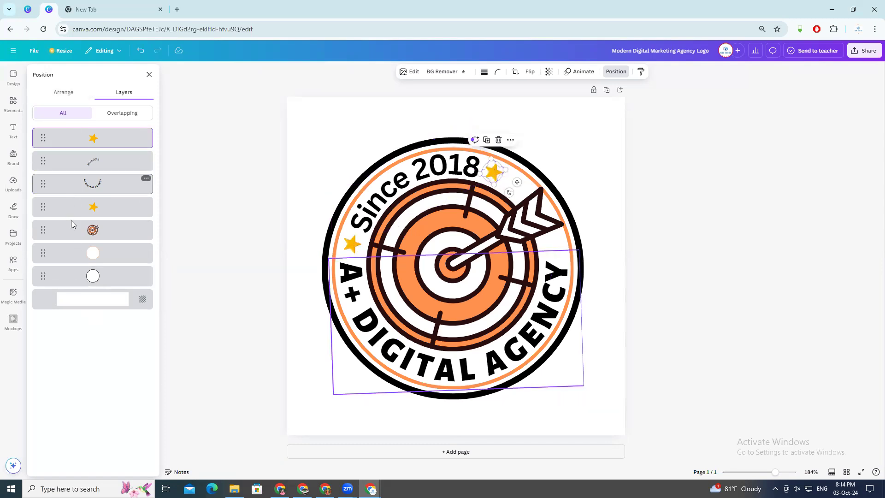
left_click(80, 253)
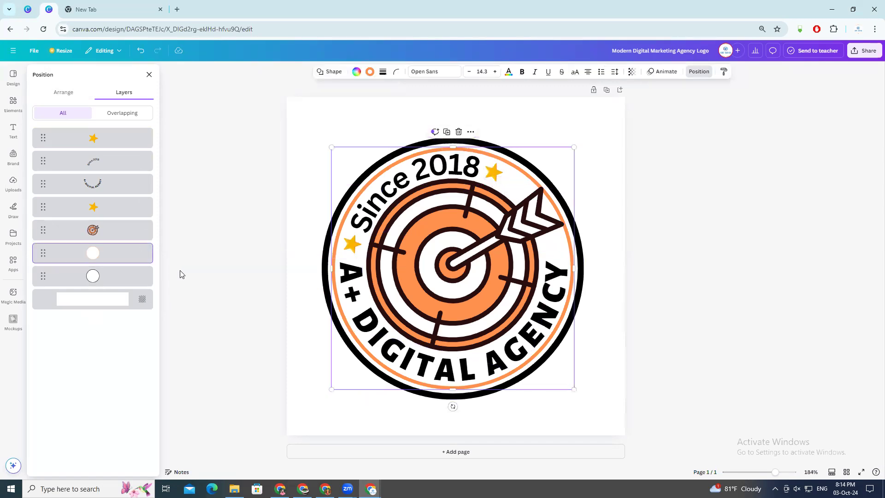
left_click(252, 329)
key("alt+1")
key("alt+1")
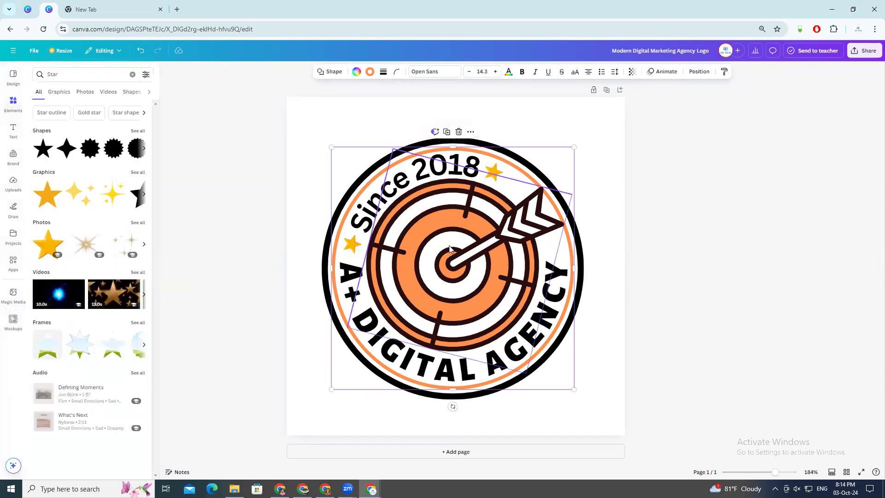
Step: Rotate the target-and-arrow graphic to about 11°, then deselect to view the whole badge
right_click(450, 249)
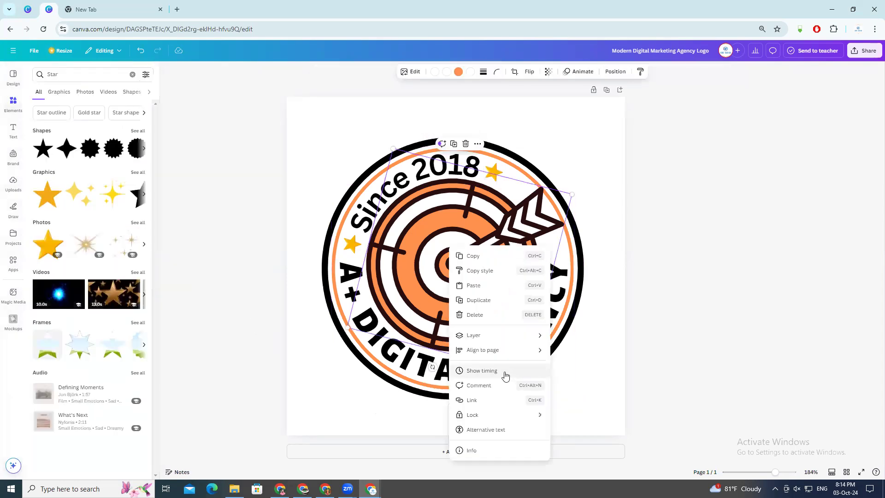
mouse_move(474, 338)
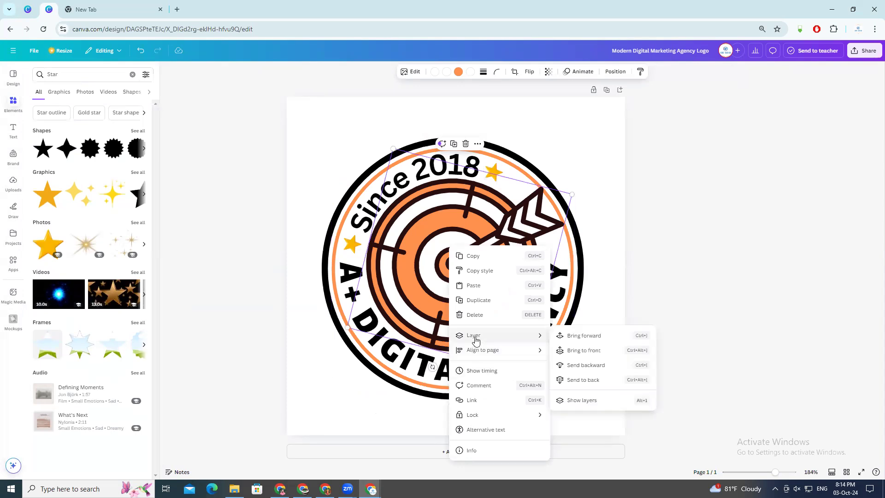
left_click(607, 404)
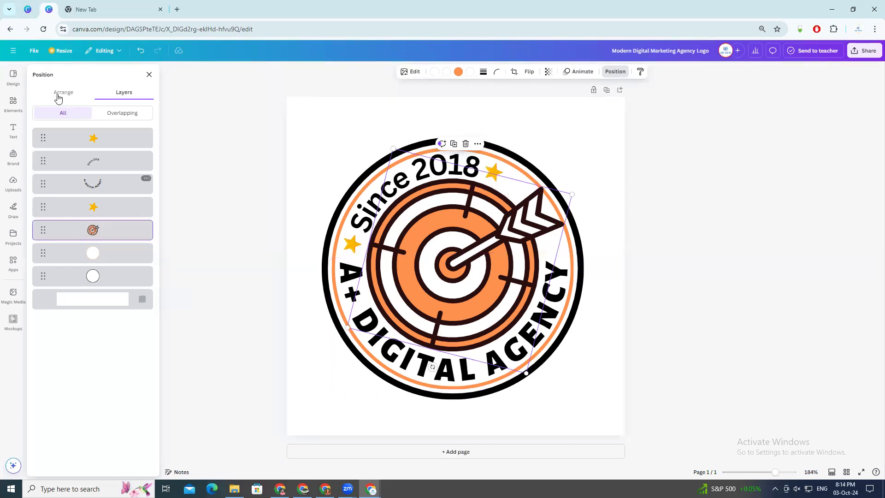
key("Escape")
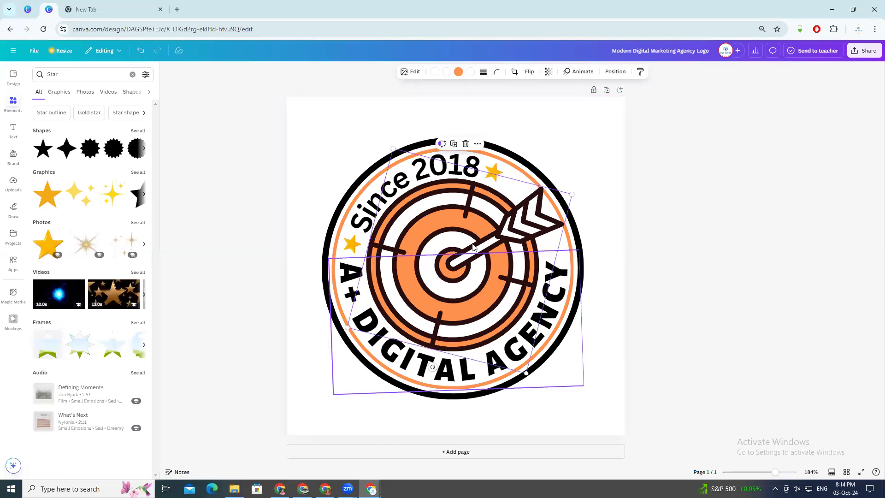
left_click_drag(434, 367, 441, 366)
left_click(629, 253)
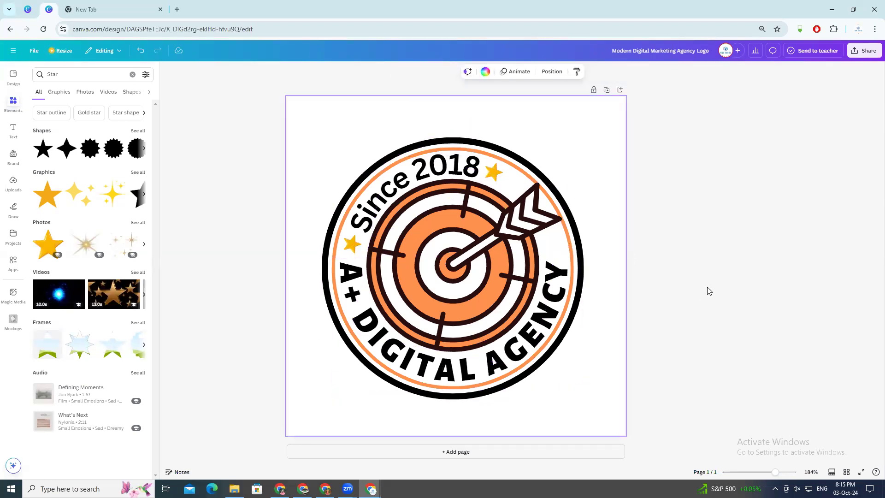
left_click(244, 220)
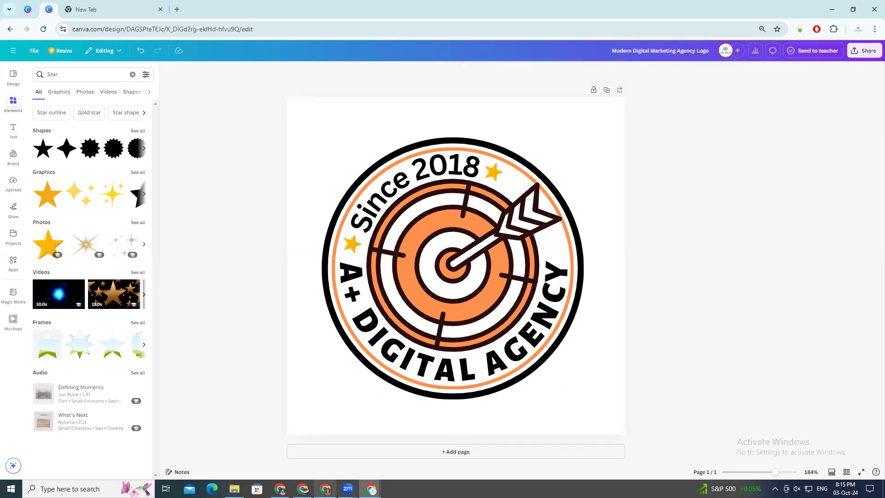
Step: Act as A+ Digital Agency on Facebook and start uploading a new page profile picture
left_click(325, 488)
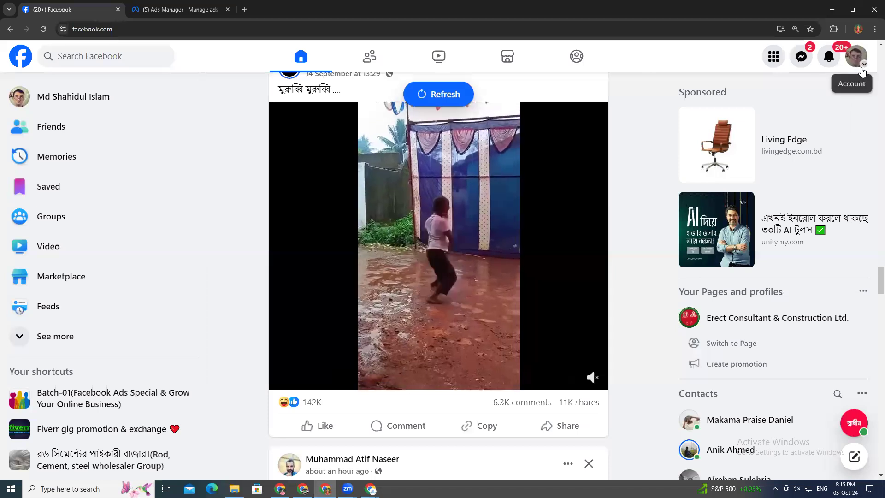
left_click(861, 62)
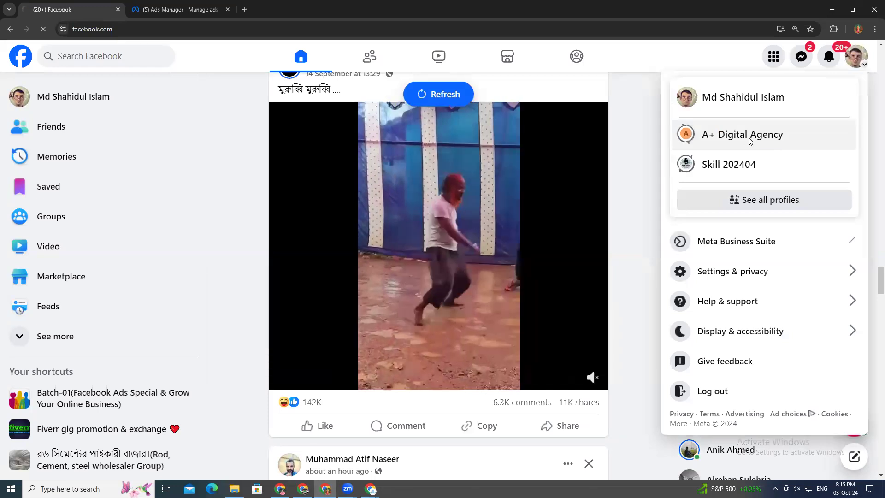
left_click(751, 140)
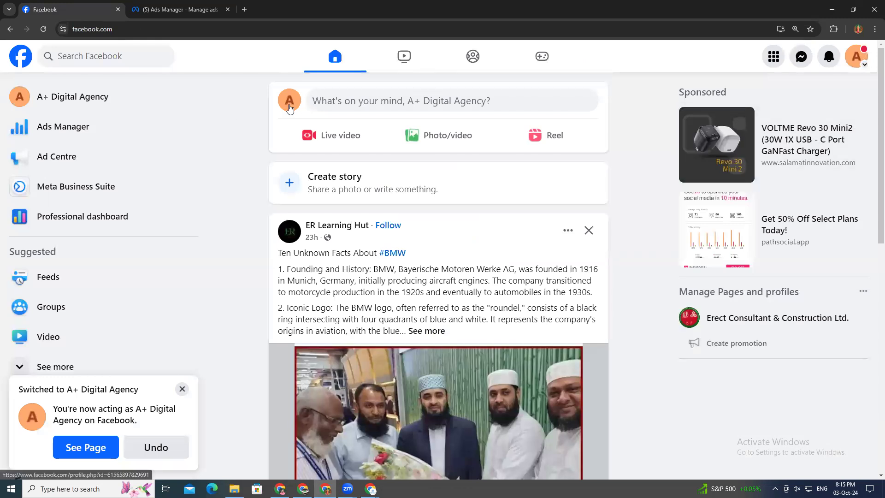
left_click(78, 96)
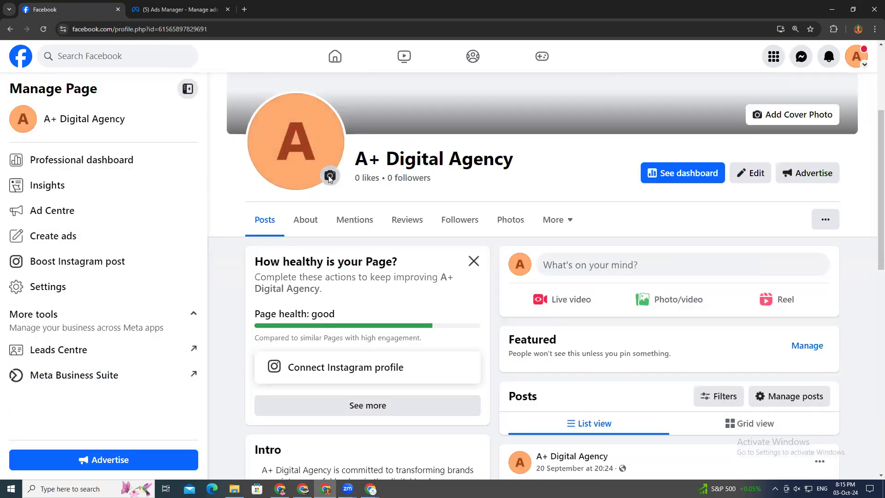
left_click(330, 177)
left_click(329, 140)
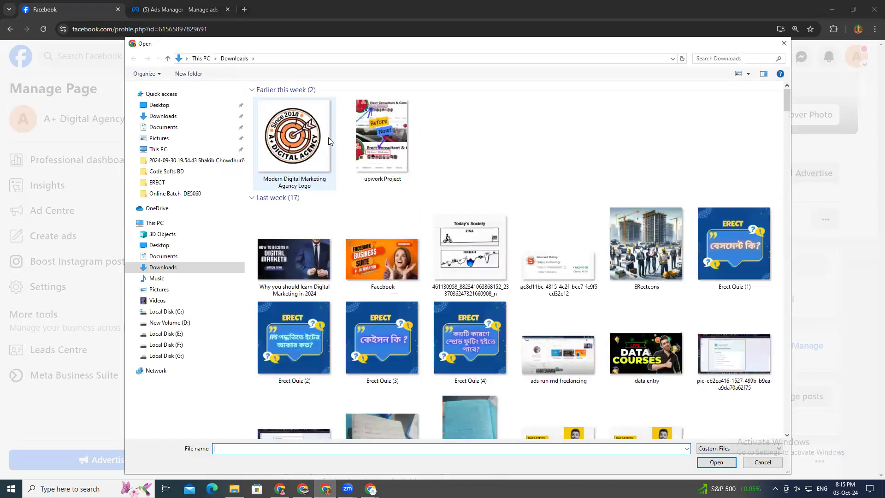
Step: Select the Modern Digital Marketing Agency Logo file, then cancel the picker without uploading it
left_click(287, 144)
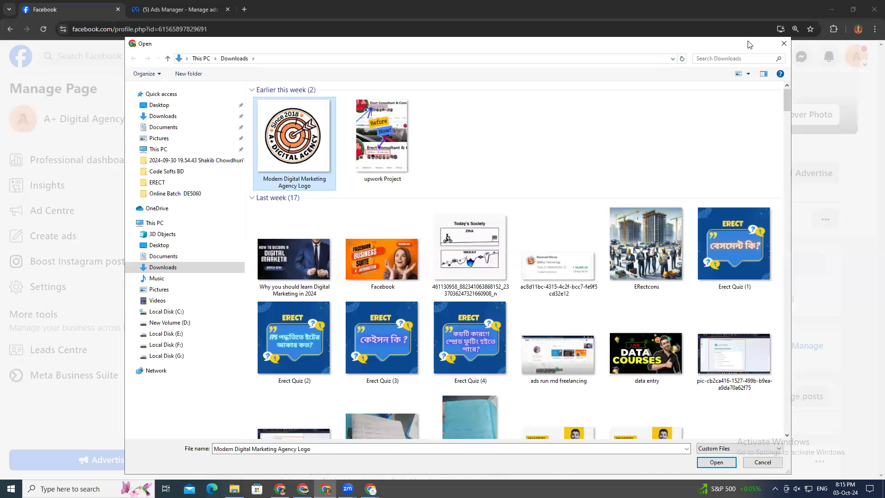
left_click(784, 43)
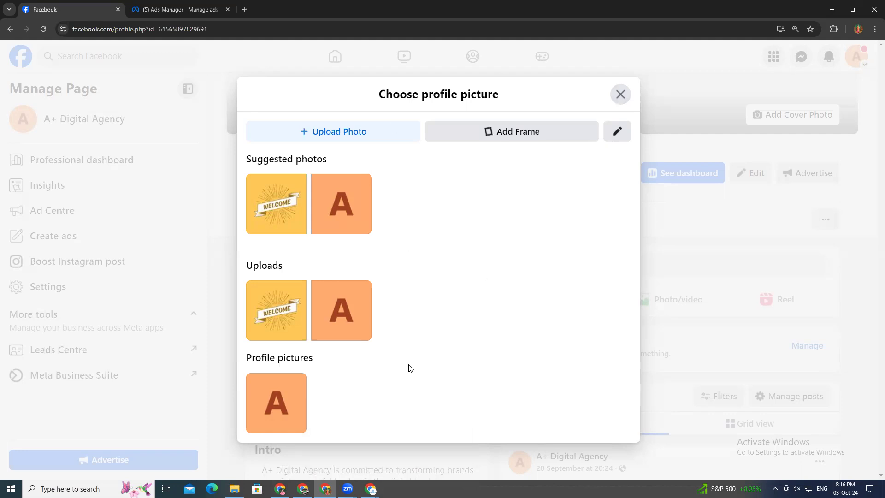
left_click(371, 489)
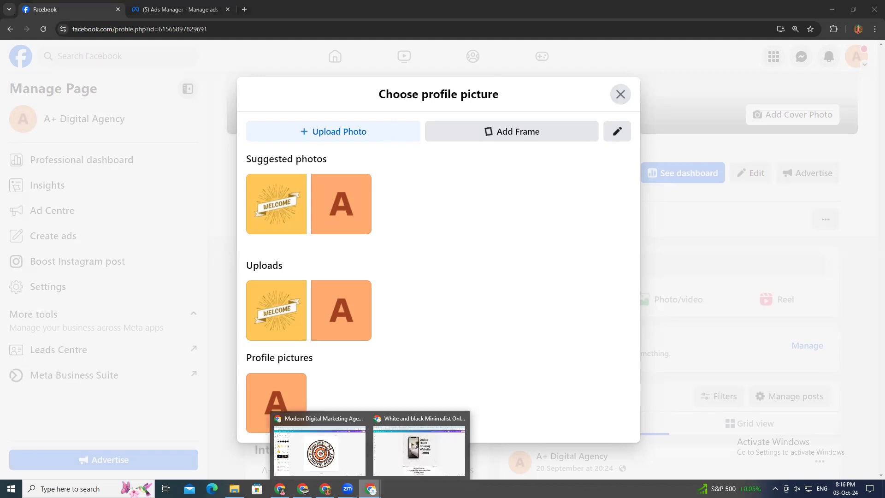
Step: Download the Canva badge via Share as a JPG with quality set to 100
left_click(319, 450)
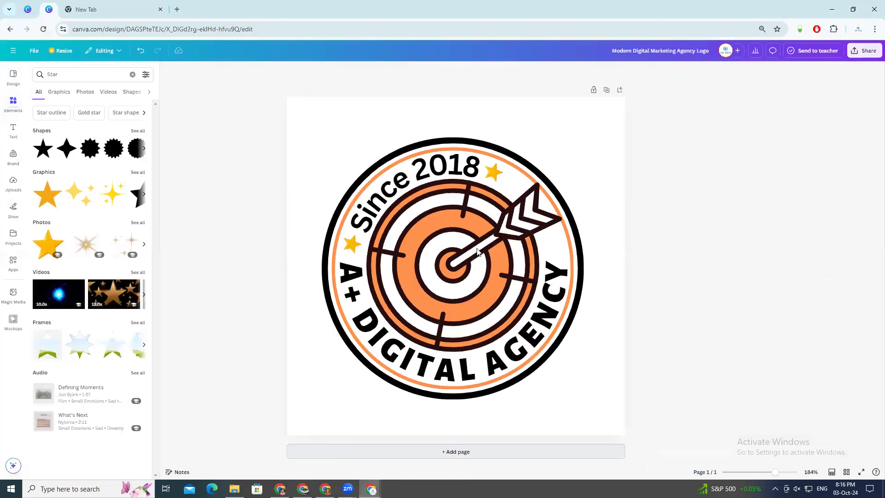
left_click(859, 52)
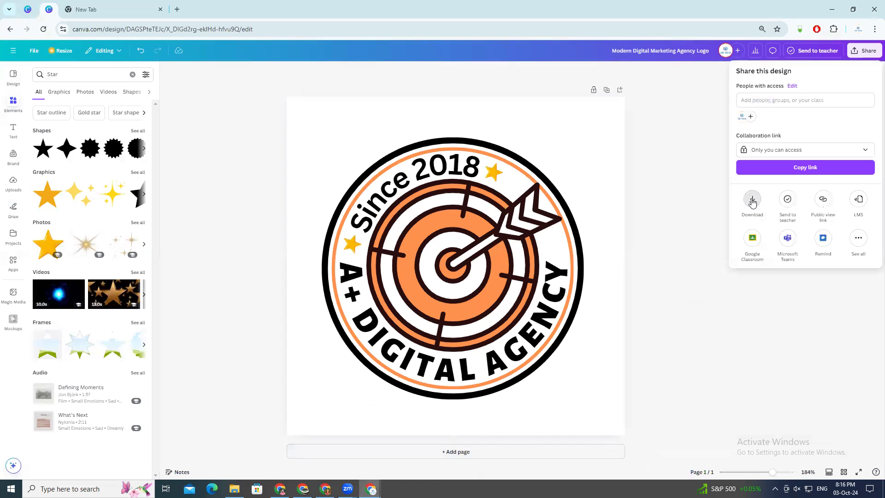
left_click(752, 201)
left_click(756, 103)
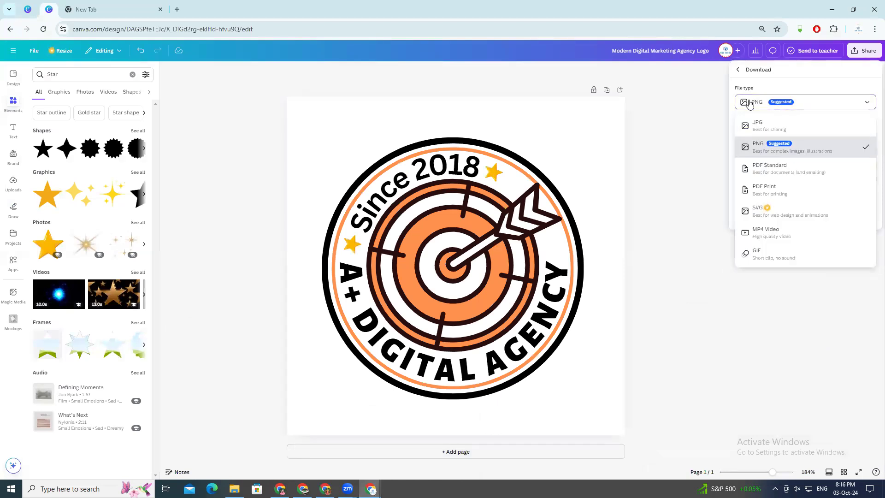
left_click(761, 125)
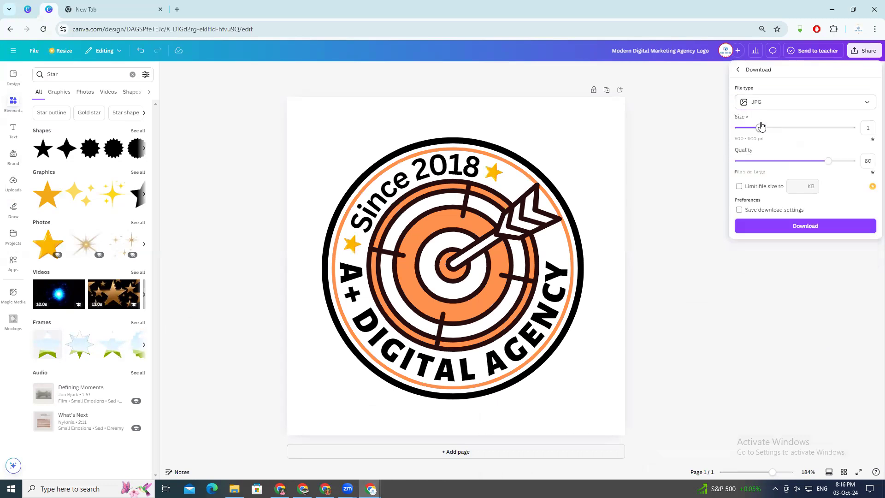
left_click(855, 161)
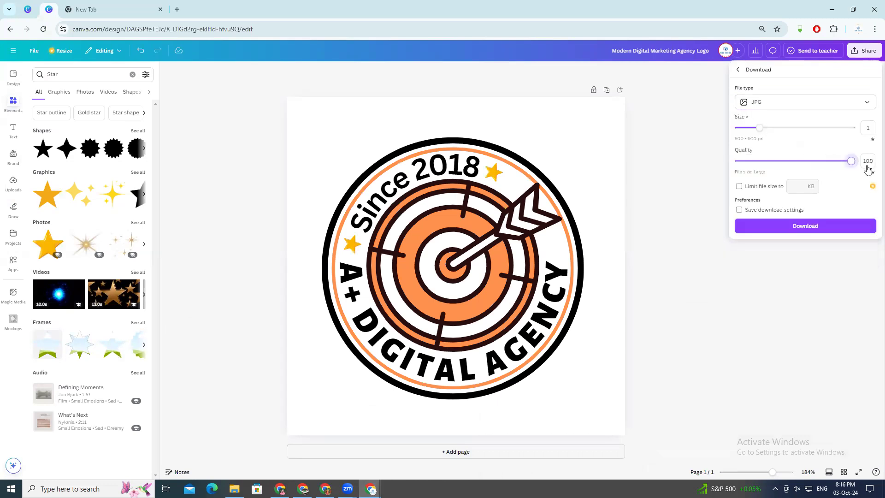
left_click(835, 227)
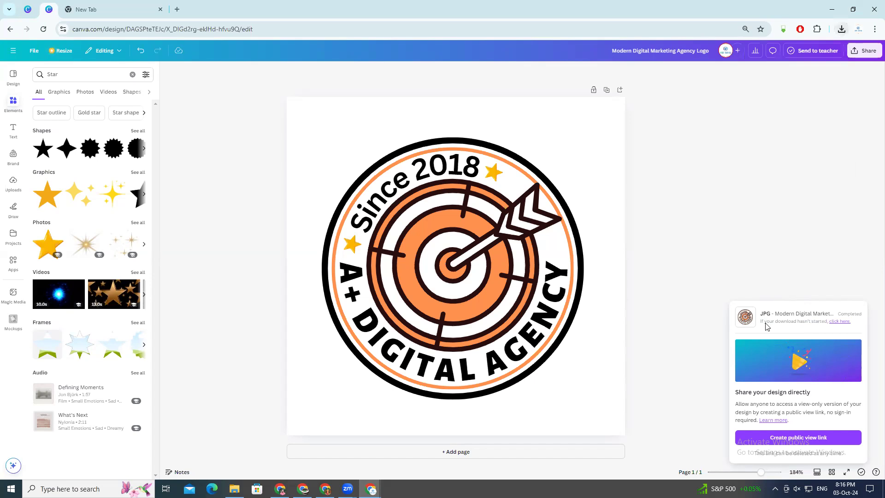
Step: Show 'Modern Digital Marketing Agency Logo (1)' in the Downloads folder and begin renaming it with F2
left_click(842, 29)
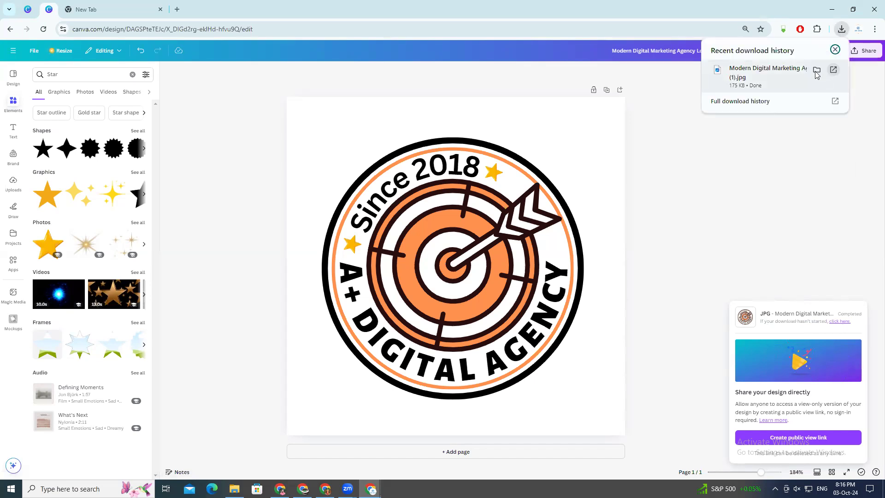
left_click(817, 72)
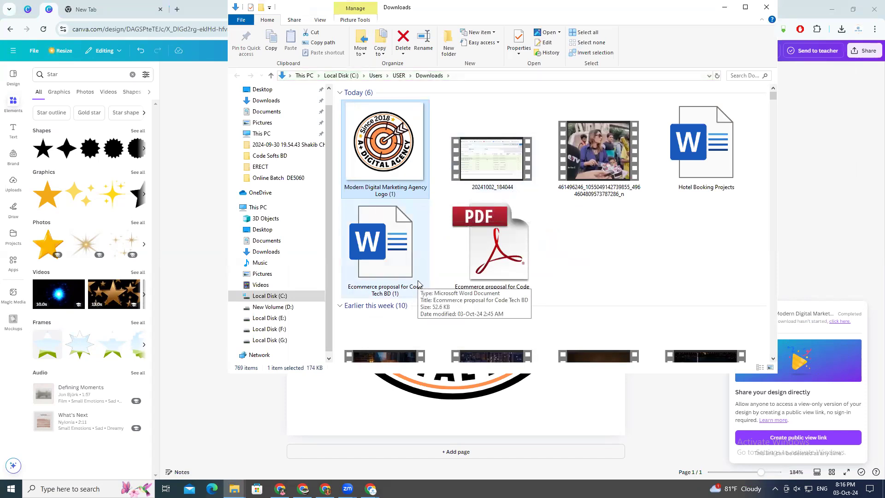
key("F2")
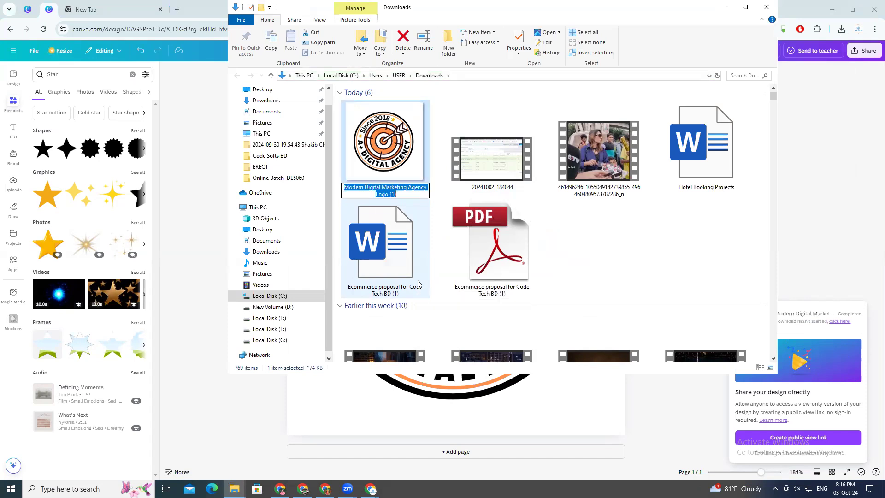
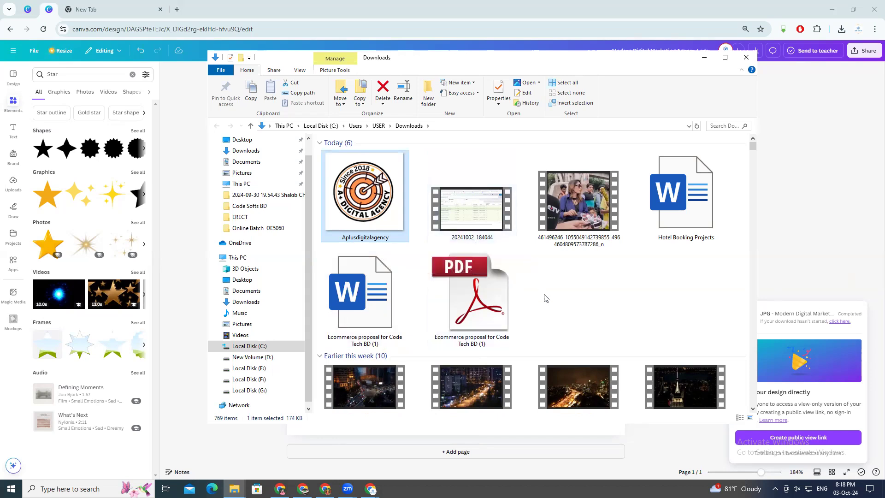
Step: In the image's Properties Details, set Title to 'A plus digital Agency' and Subject to 'Logo'
right_click(372, 200)
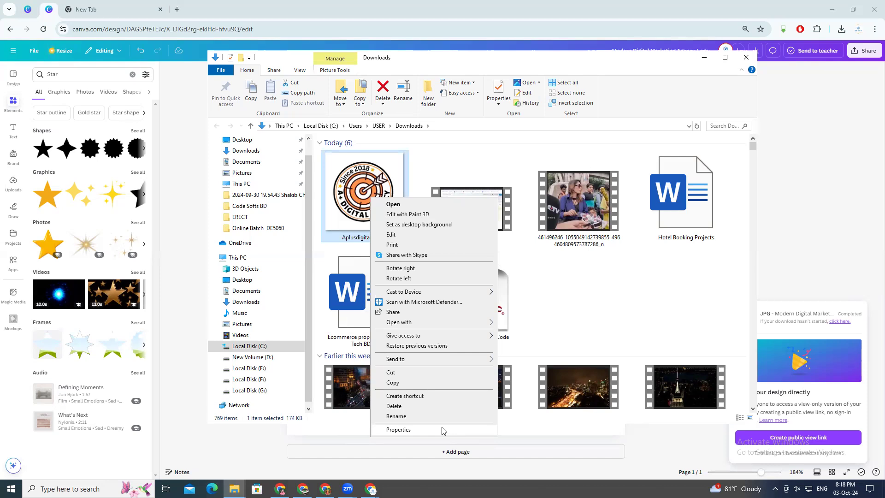
left_click(443, 429)
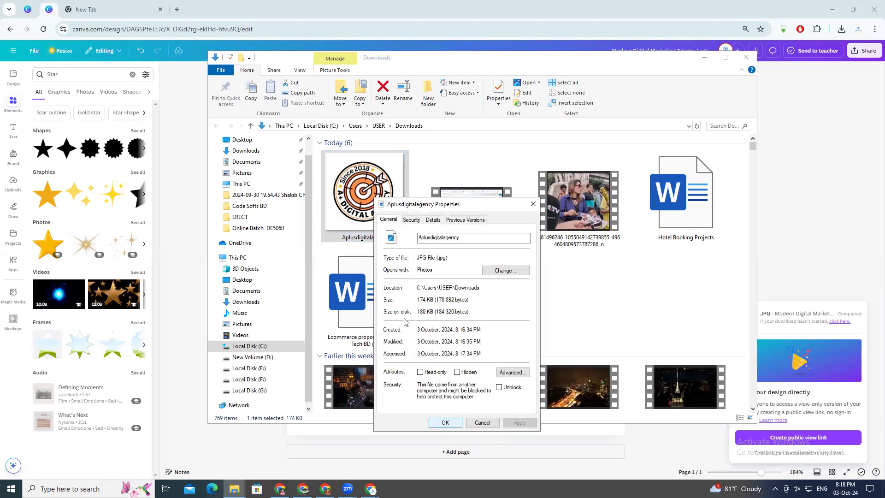
left_click(429, 220)
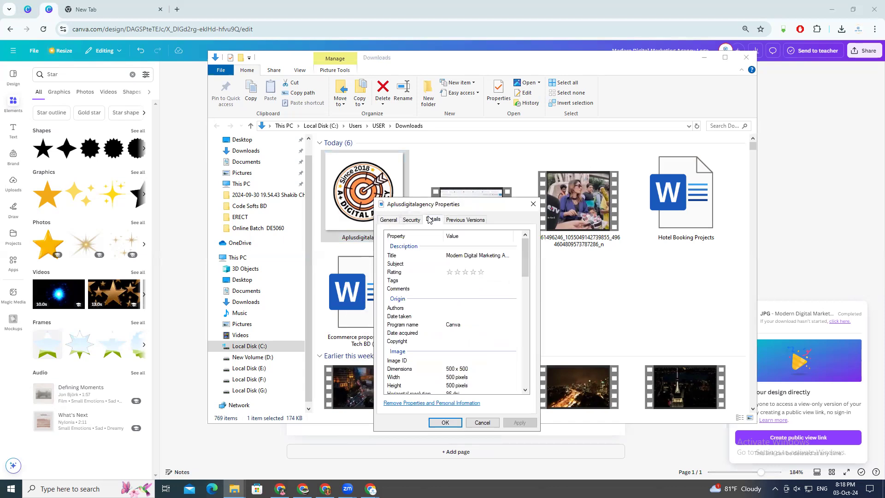
left_click(448, 256)
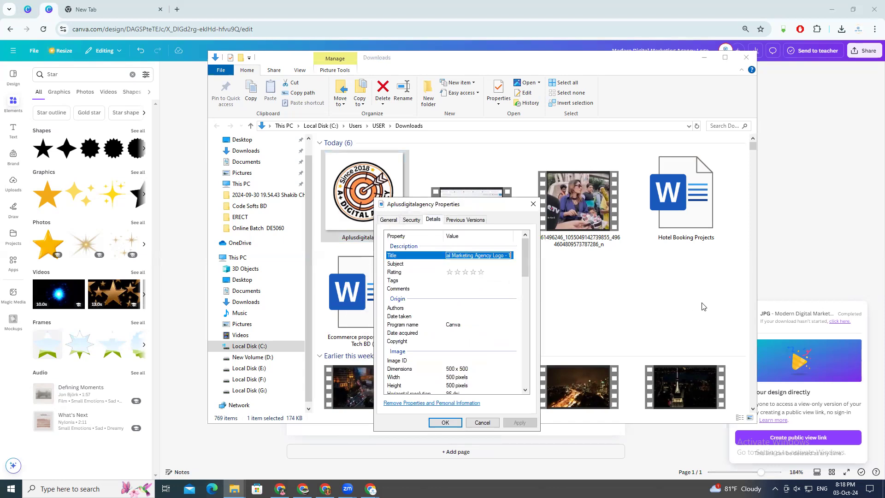
type("A")
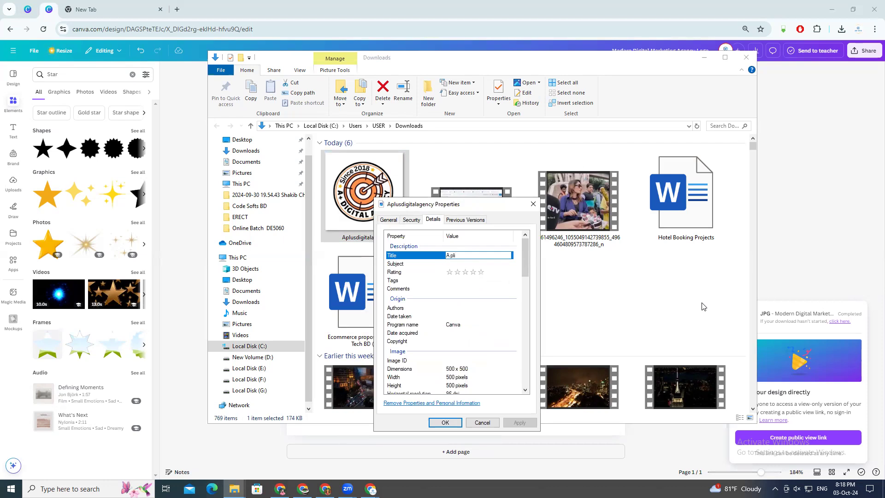
type(" plus digital Agency")
left_click(465, 263)
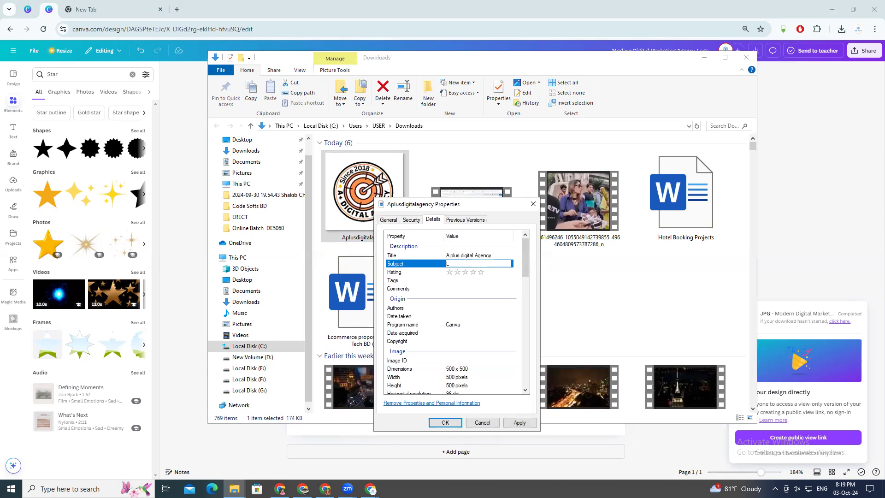
type("Loogg")
key("BackSpace")
key("BackSpace")
key("BackSpace")
key("BackSpace")
key("BackSpace")
key("BackSpace")
key("BackSpace")
key("BackSpace")
Step: Rate the logo five stars and add the digitalmarketing and FacebookBusinessPage suggested tags
left_click(482, 273)
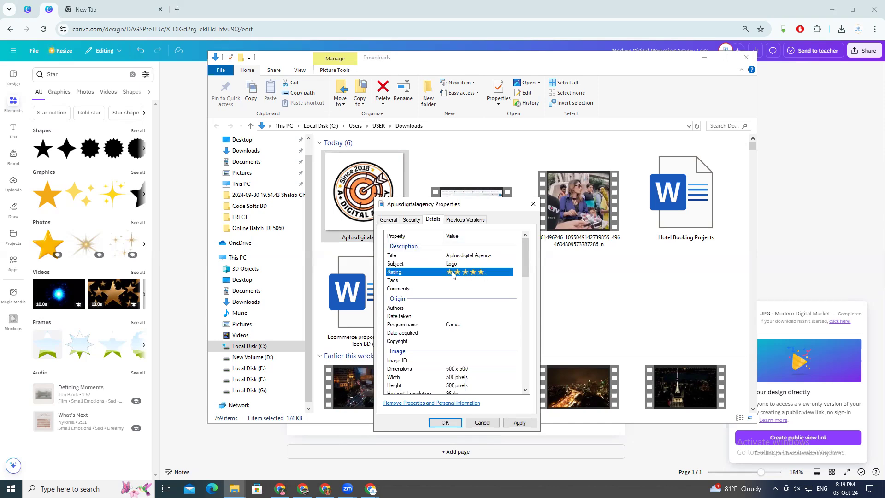
left_click(460, 281)
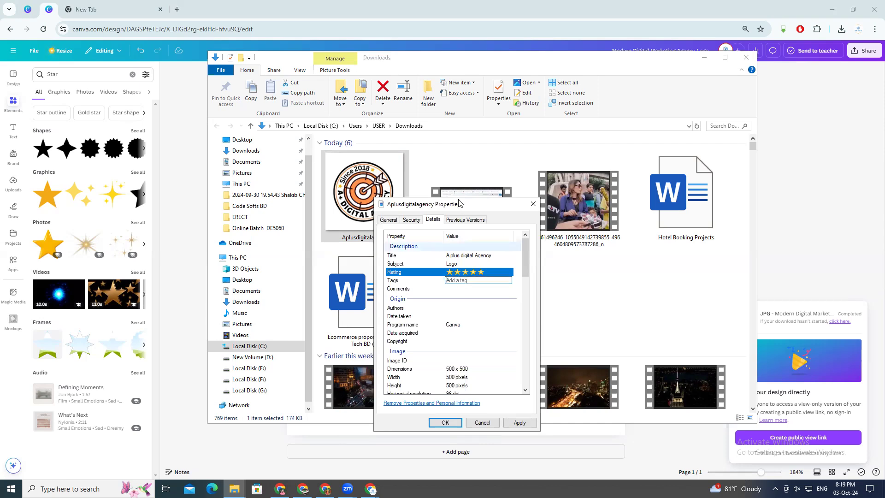
left_click_drag(456, 204, 432, 197)
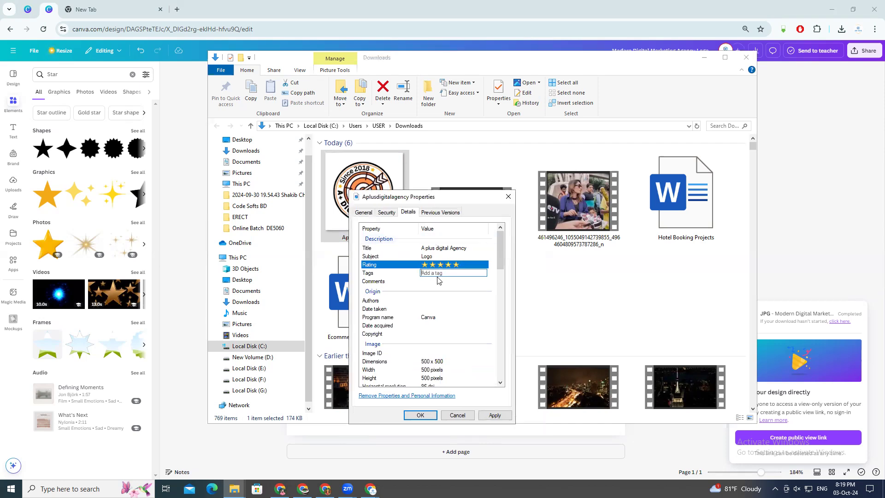
type("digitt")
left_click(427, 284)
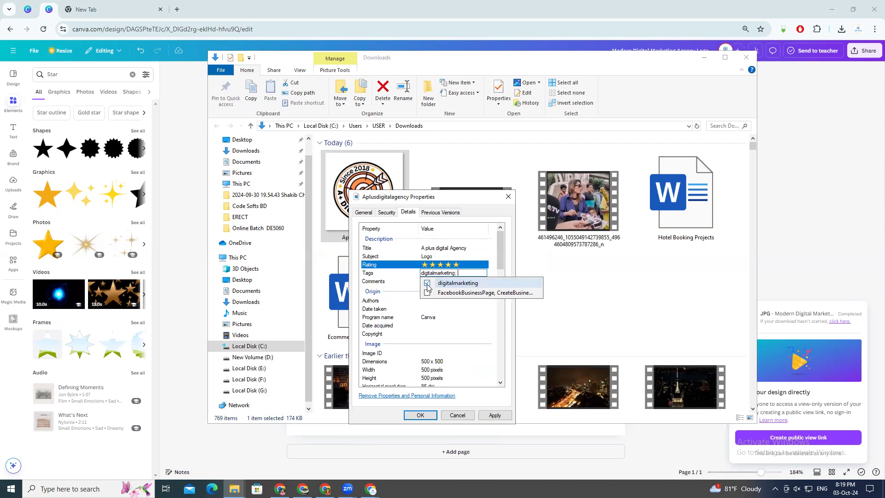
left_click(427, 292)
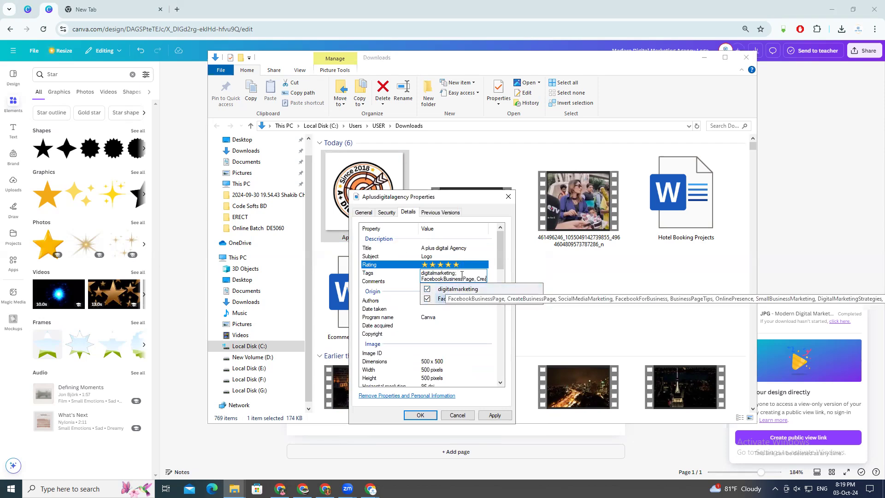
left_click(482, 279)
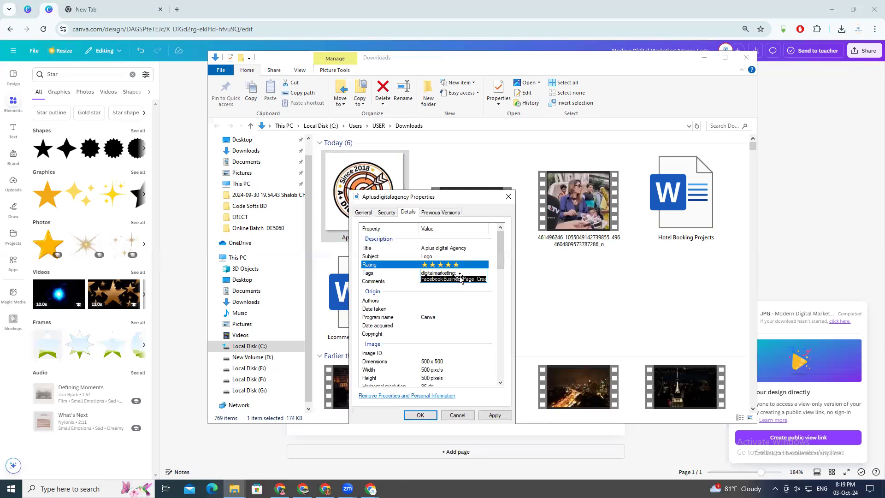
Step: Tidy the tag list, removing stray letters, then return to the Chrome window
left_click(451, 274)
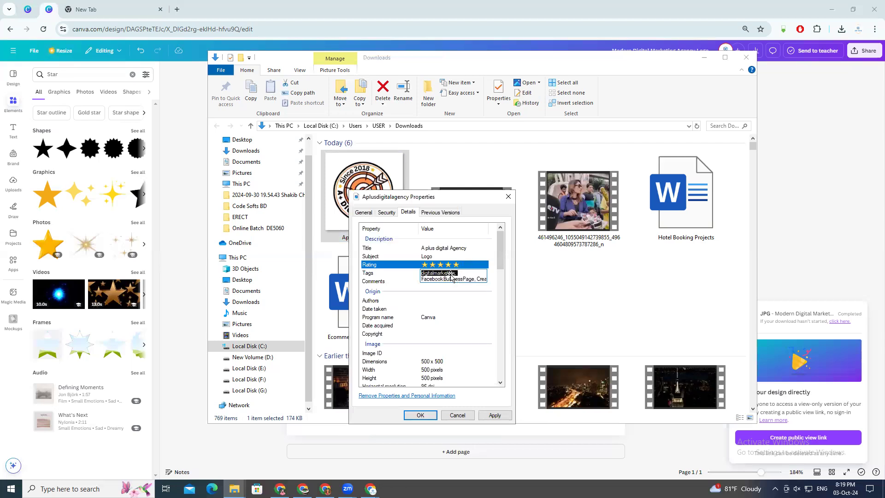
left_click(463, 274)
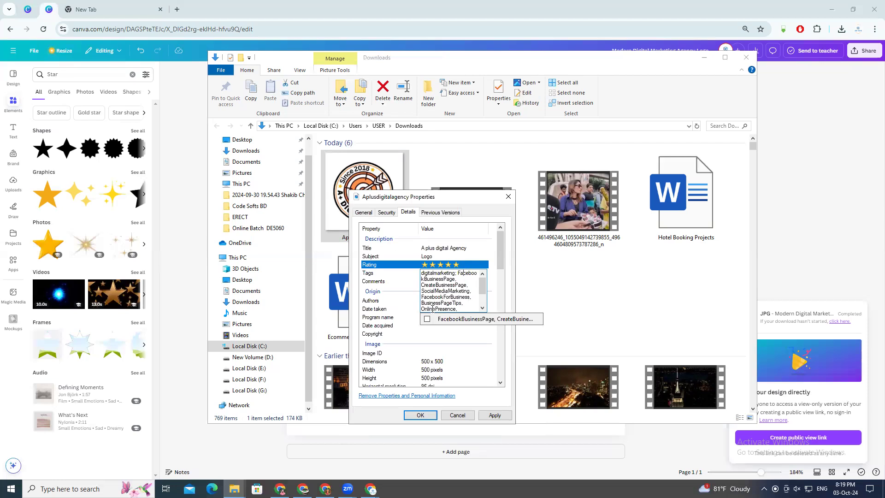
left_click_drag(483, 285, 417, 272)
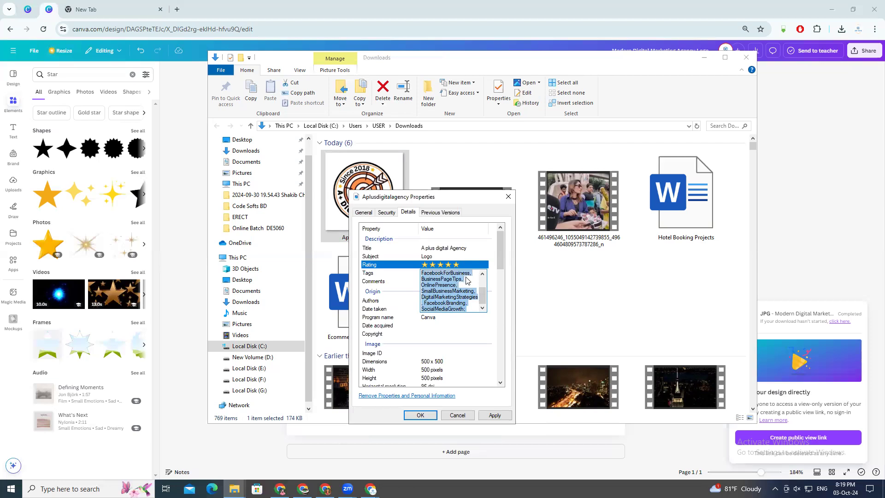
left_click(475, 286)
left_click(473, 308)
type("Add")
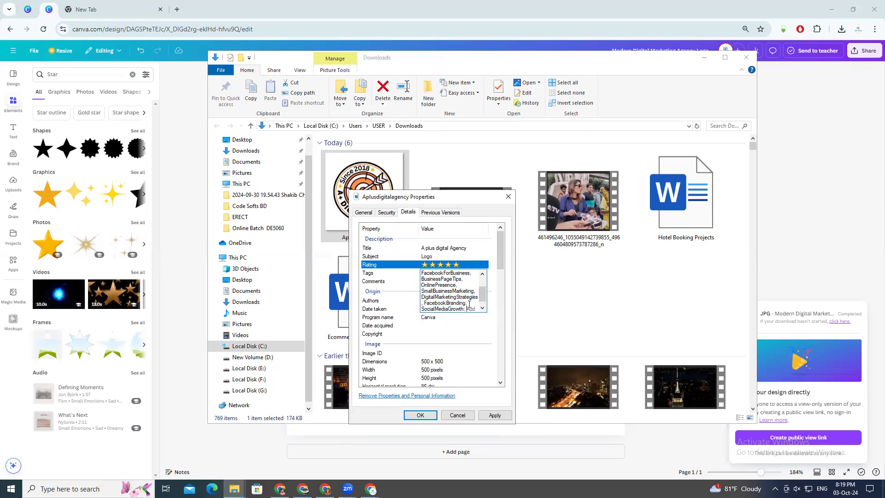
key("BackSpace")
key("BackSpace")
key("BackSpace")
left_click(465, 325)
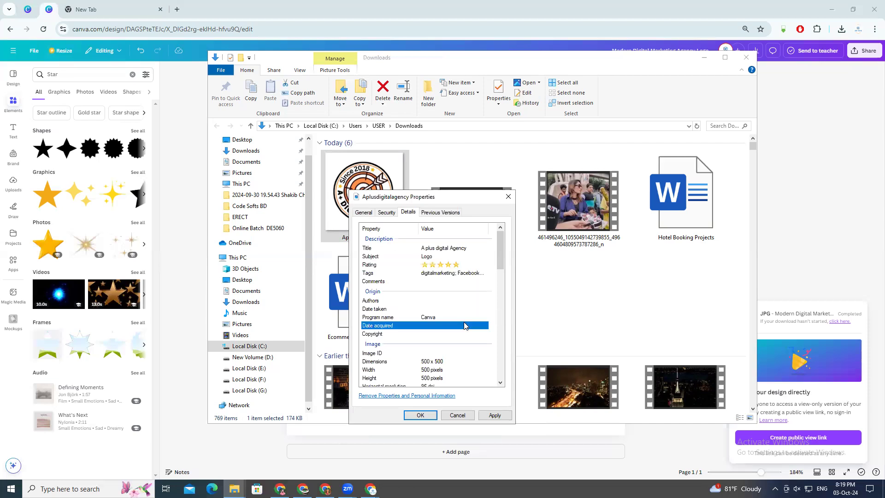
left_click(443, 274)
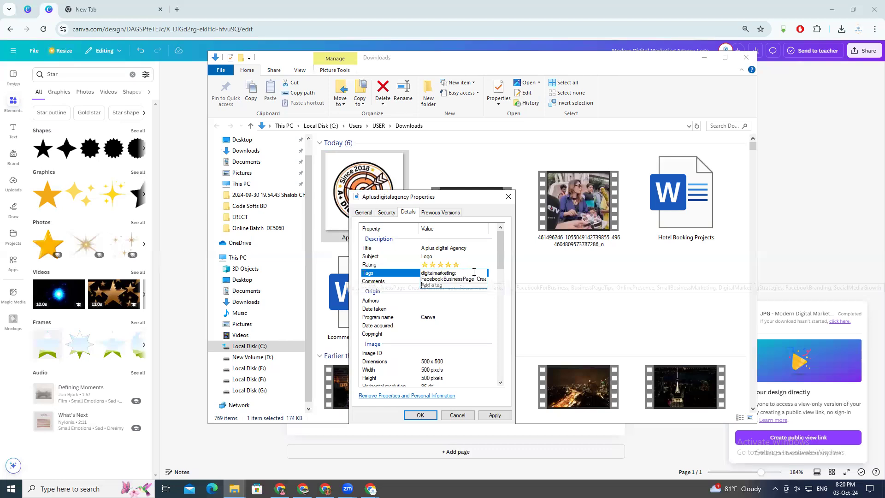
left_click(475, 279)
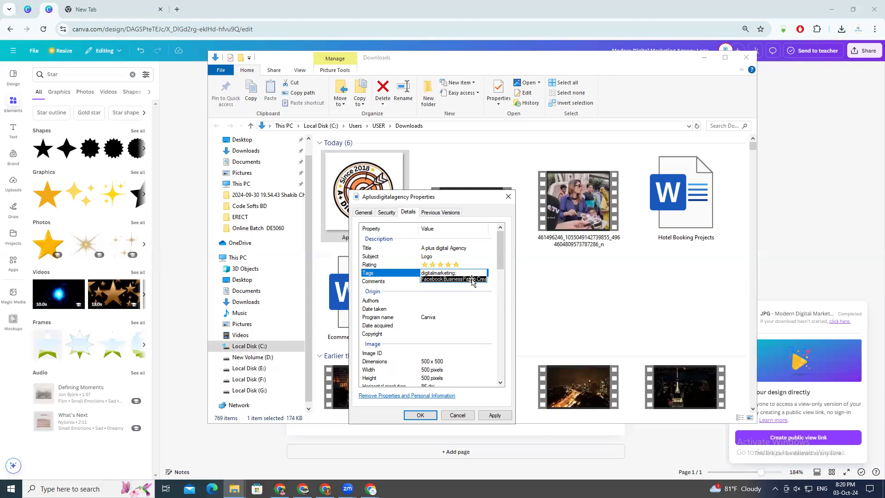
left_click(371, 489)
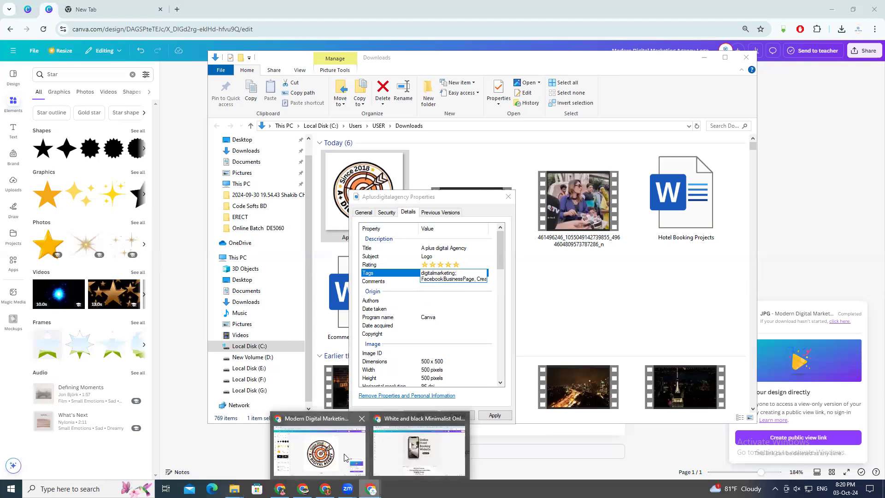
left_click(344, 457)
Step: Google 'rag generator' in a new tab and open the Rapidtags YouTube Tag Generator result
left_click(102, 9)
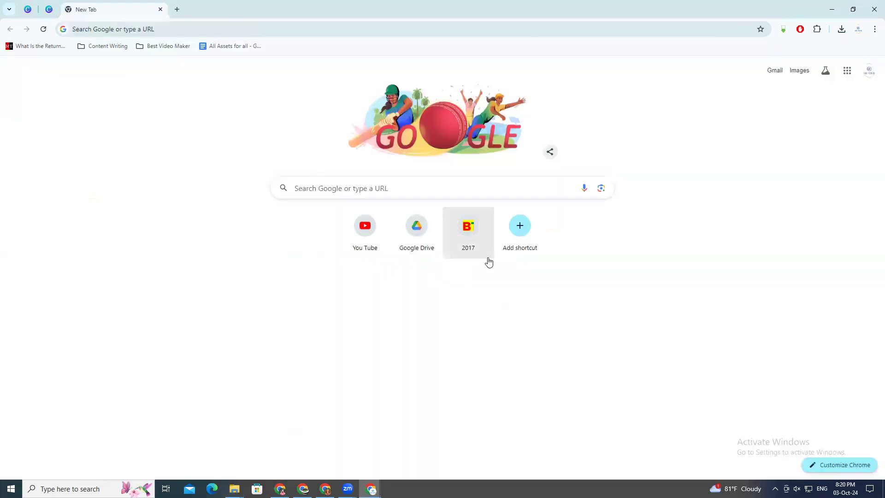
left_click(155, 30)
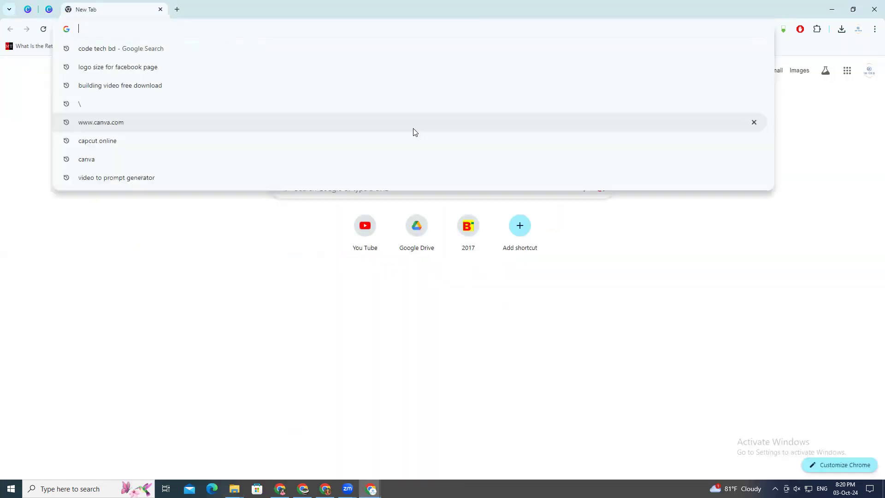
type("rag")
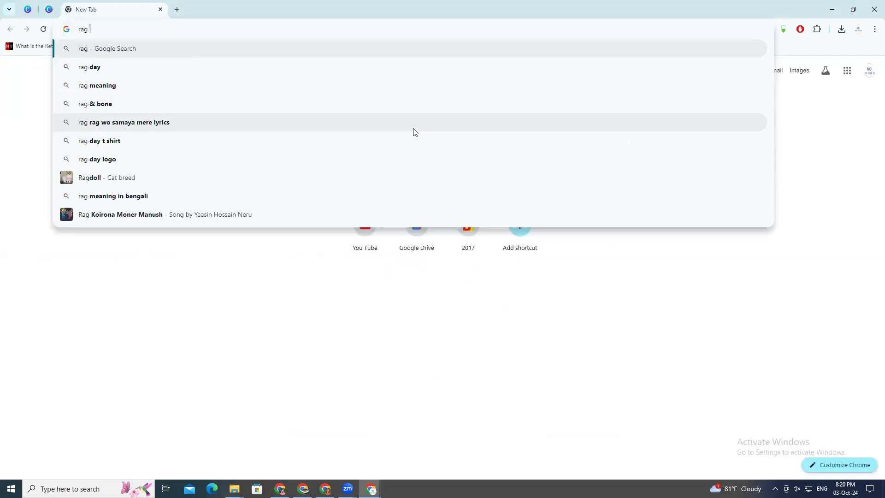
type(" gene")
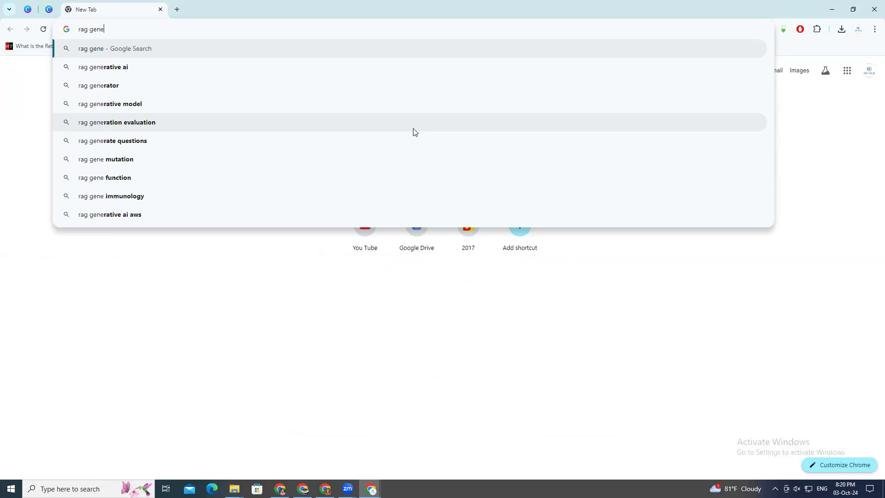
left_click(113, 85)
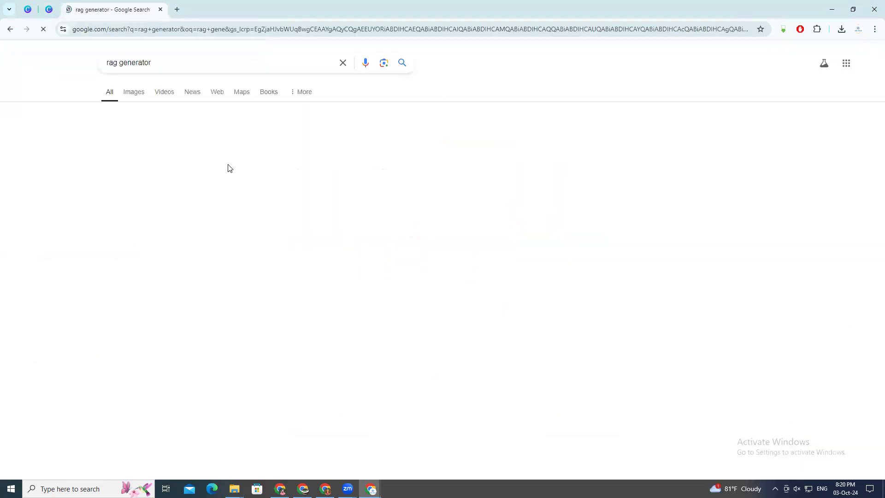
left_click(134, 143)
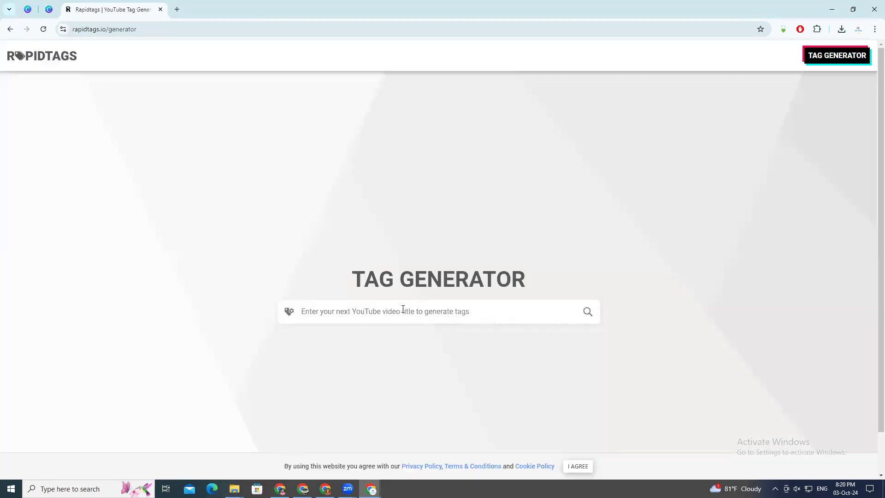
Step: Generate Rapidtags tags for 'digital marketing' and copy the full tag list
left_click(403, 309)
type("digi")
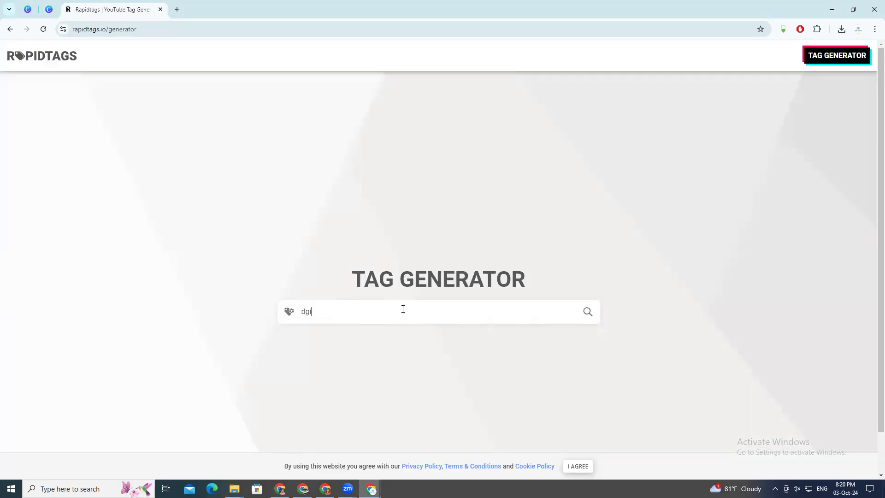
type("tal  makrketi")
key("BackSpace")
key("BackSpace")
type("ing")
key("Return")
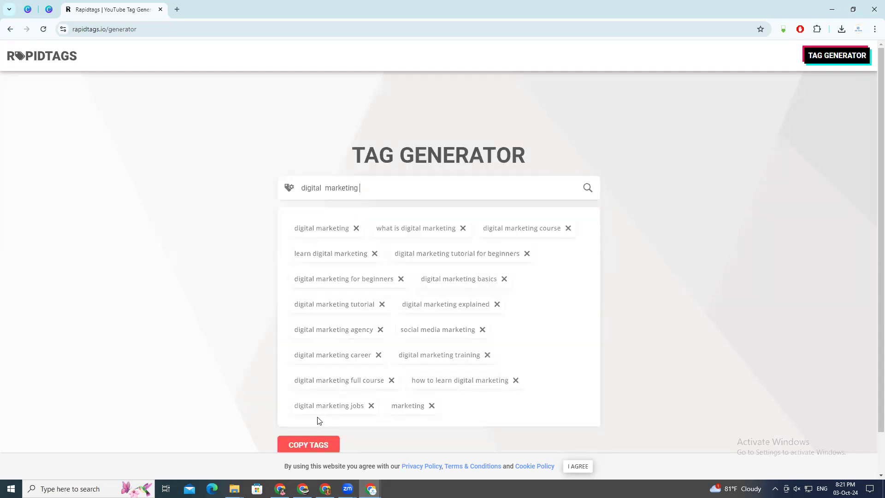
scroll(415, 396, "down", 1)
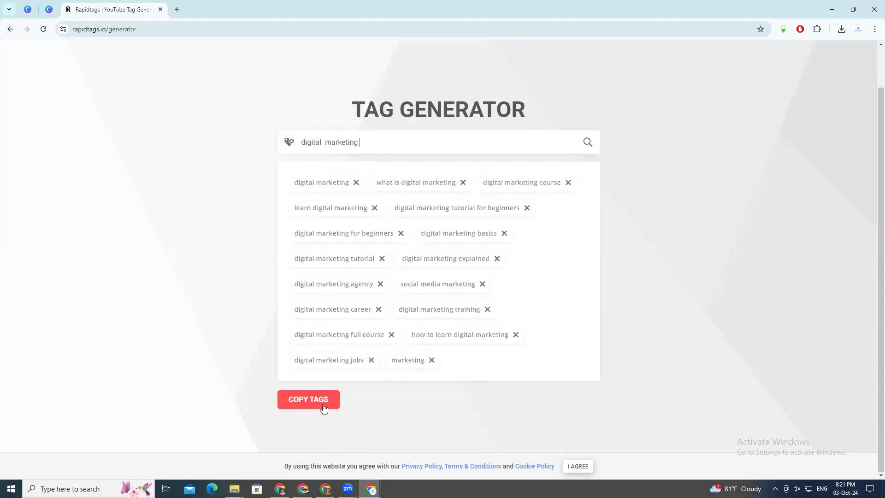
left_click(308, 406)
Step: Return to the logo's Properties and place the cursor after the existing Tags
double_click(103, 29)
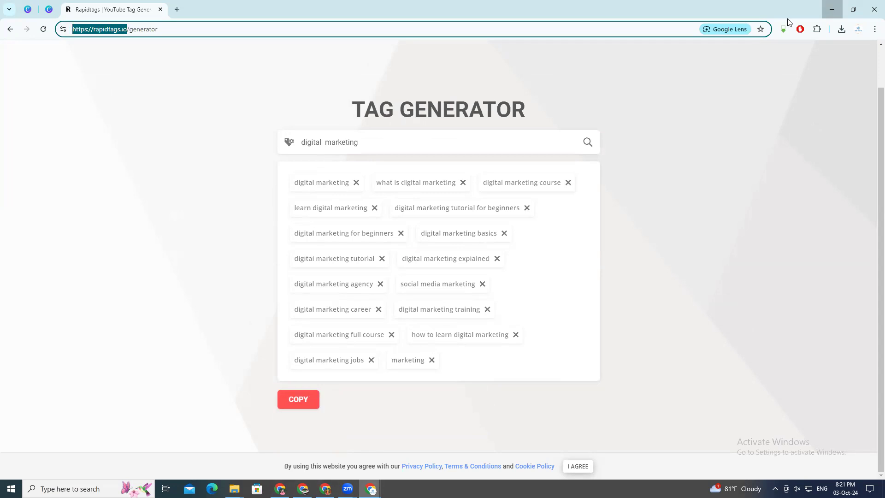
left_click(827, 3)
left_click(451, 275)
left_click(458, 274)
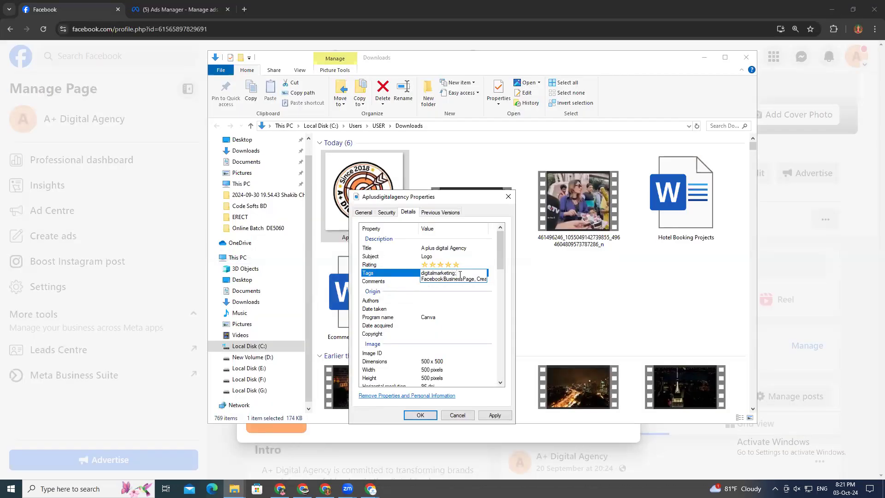
Step: Paste the copied digital marketing tags into the logo's Tags field and commit them
key("ctrl+v")
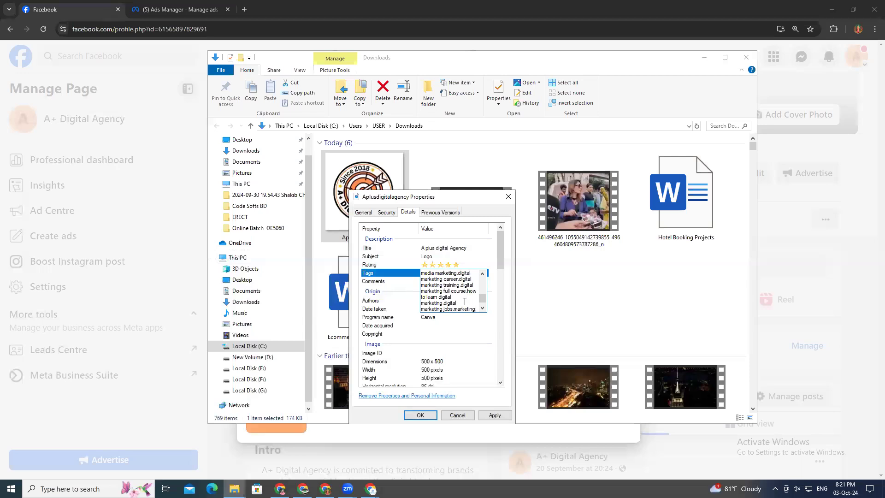
mouse_move(465, 302)
left_mouse_down()
mouse_move(459, 276)
mouse_move(468, 286)
left_mouse_up()
left_click(460, 283)
left_click(447, 320)
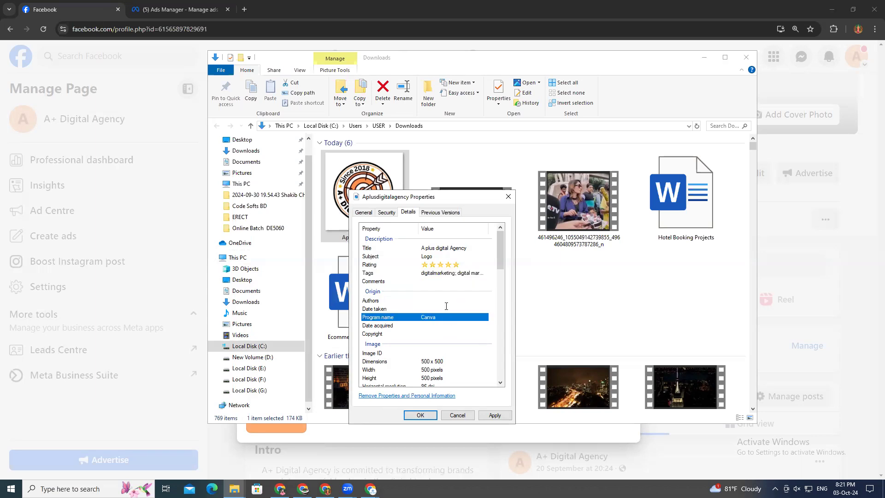
left_click(447, 281)
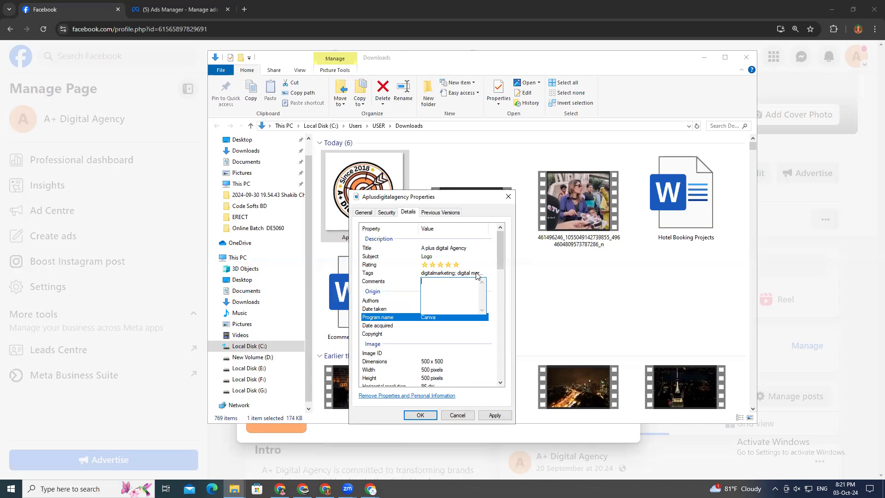
left_click(473, 274)
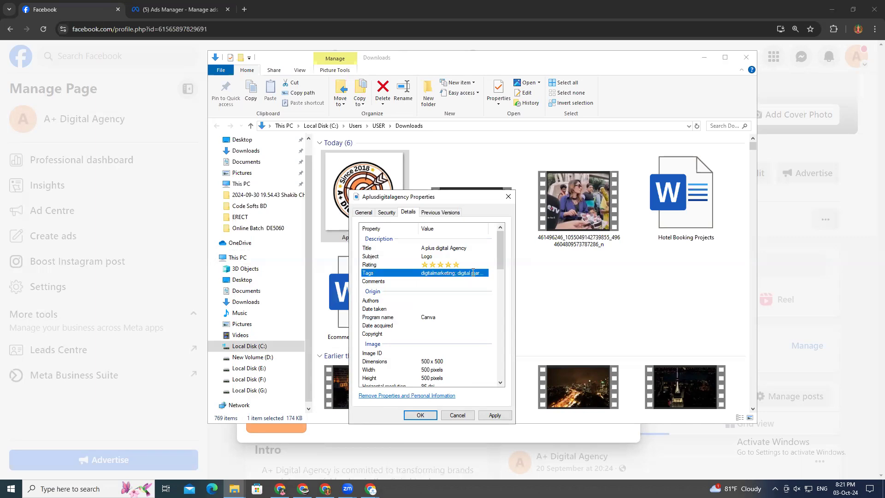
left_click(461, 300)
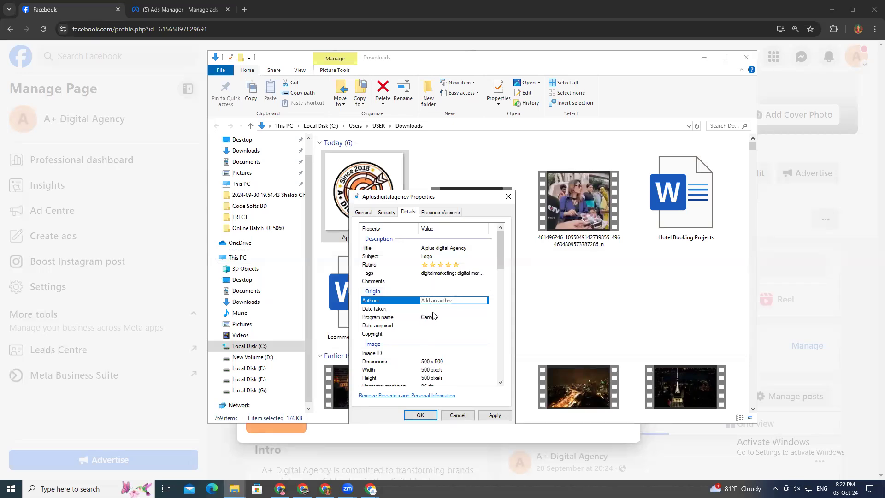
Step: Enter the author's name and copyright '@A+ digital Agency', then Apply and OK
left_click(421, 334)
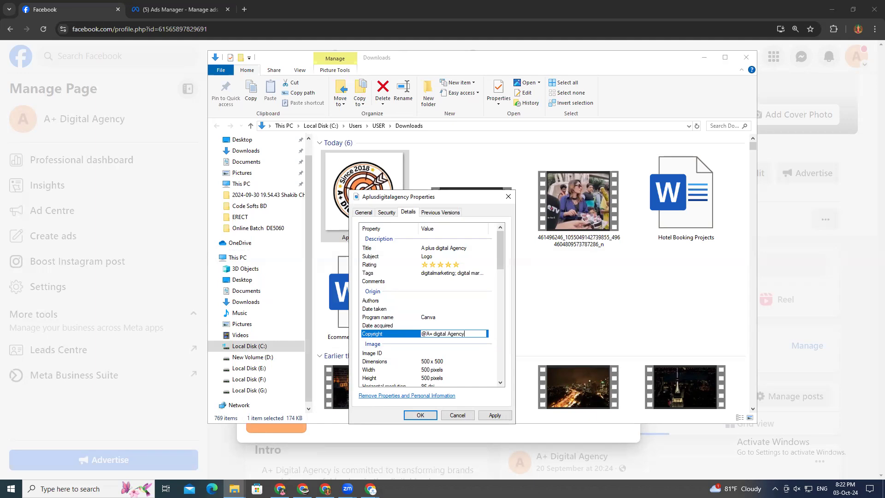
scroll(426, 351, "down", 5)
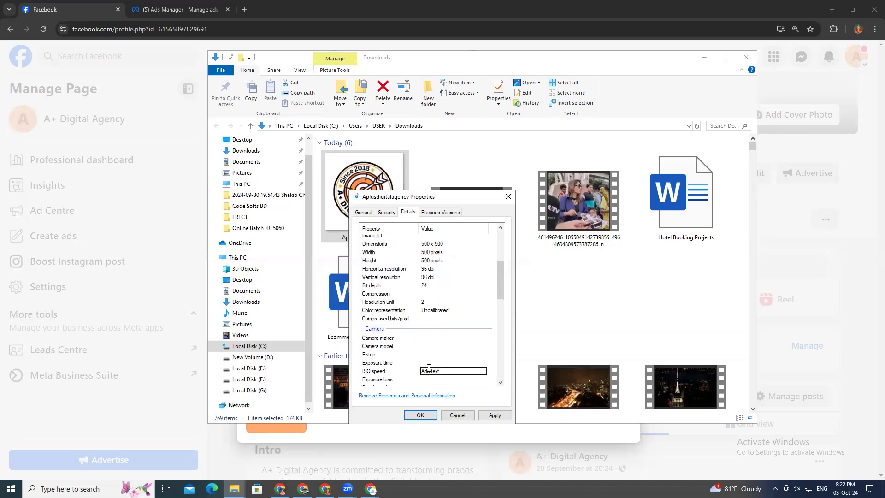
scroll(434, 350, "up", 4)
scroll(433, 350, "up", 1)
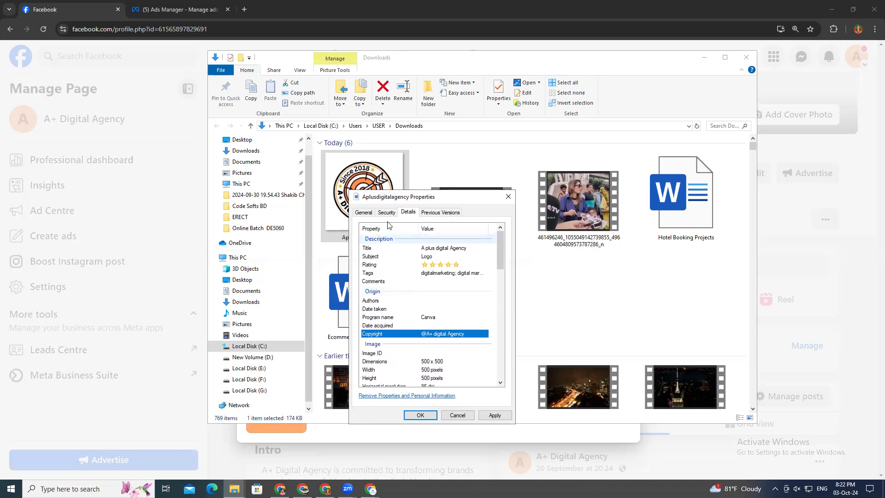
left_click(421, 300)
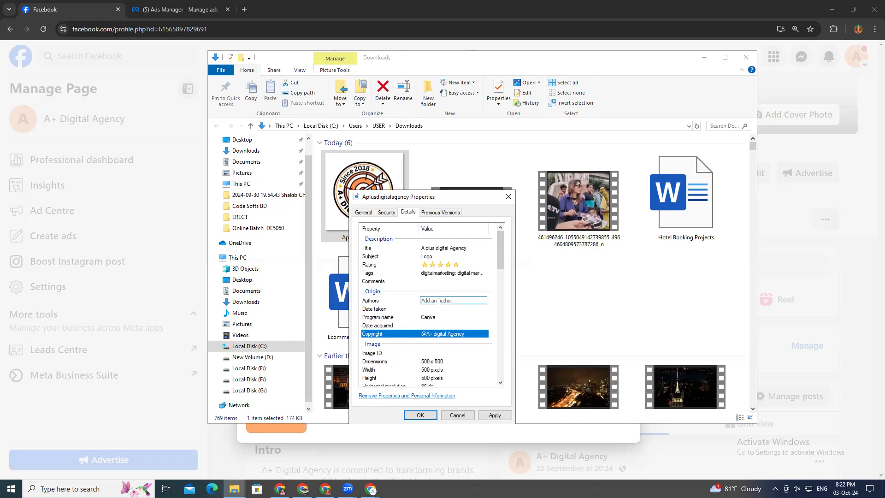
type("Shakib")
left_click(448, 333)
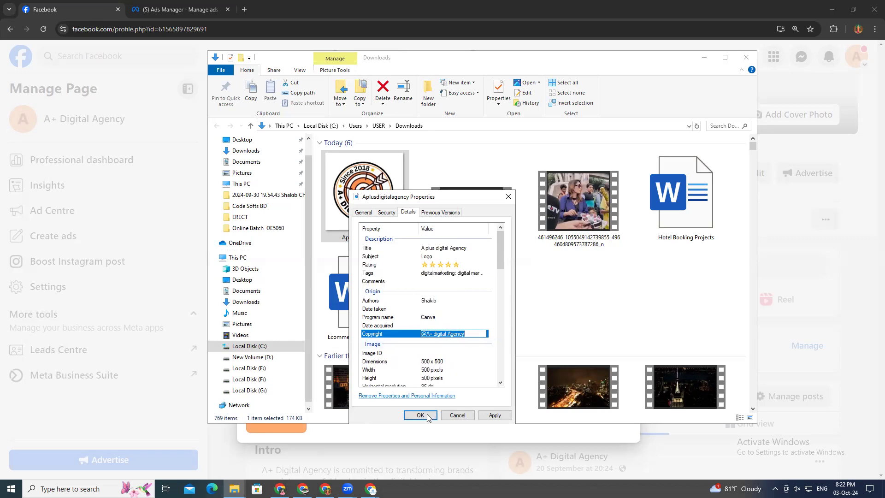
left_click(465, 357)
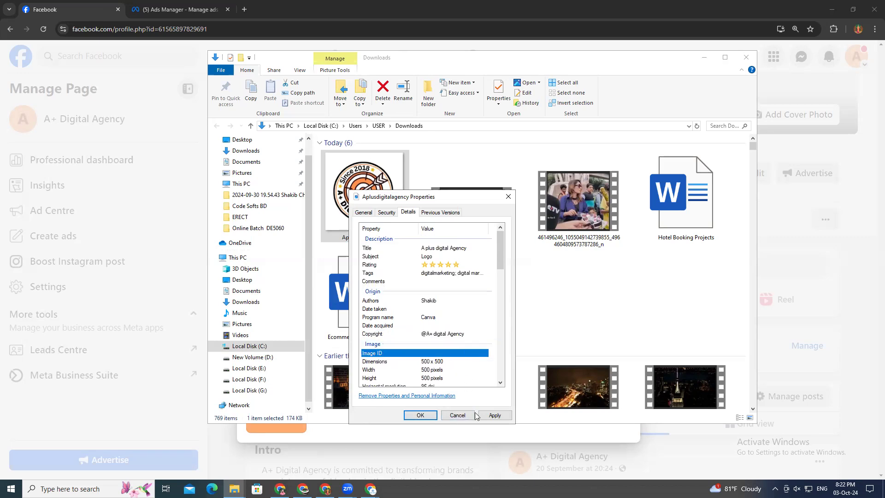
left_click(496, 416)
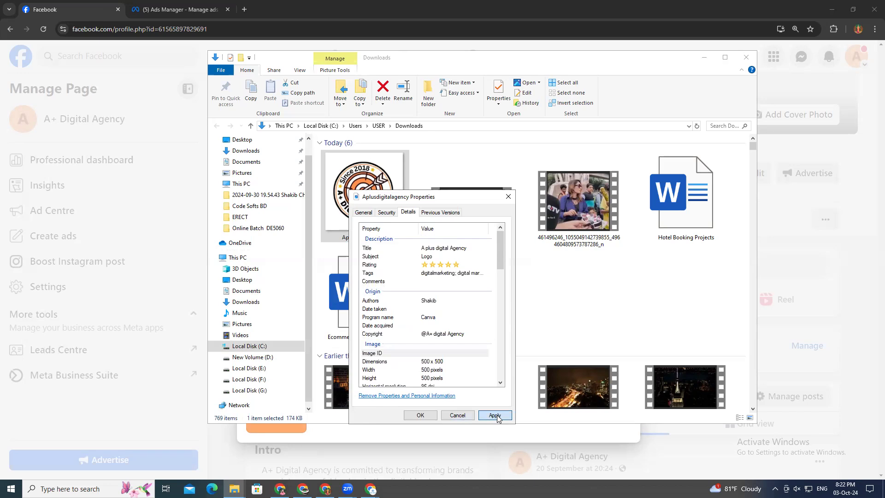
left_click(420, 415)
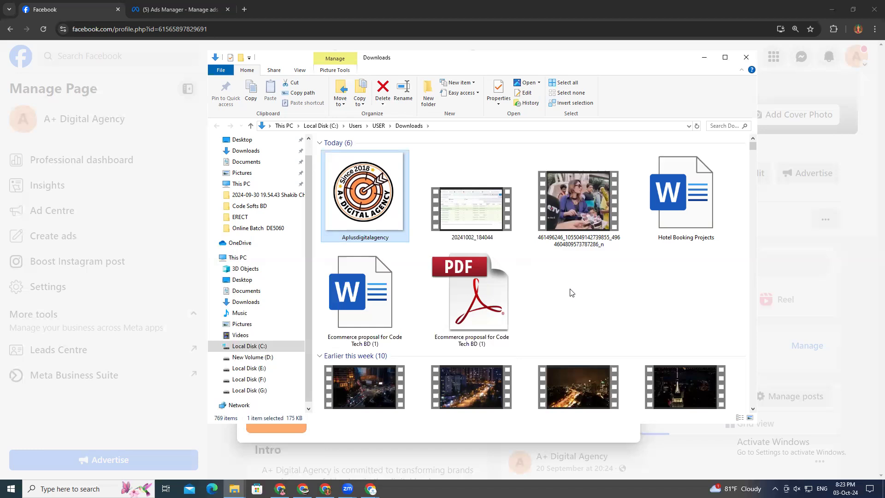
Step: Reopen the logo's Properties Details to confirm the saved metadata, then close the Downloads window
right_click(368, 171)
left_click(430, 405)
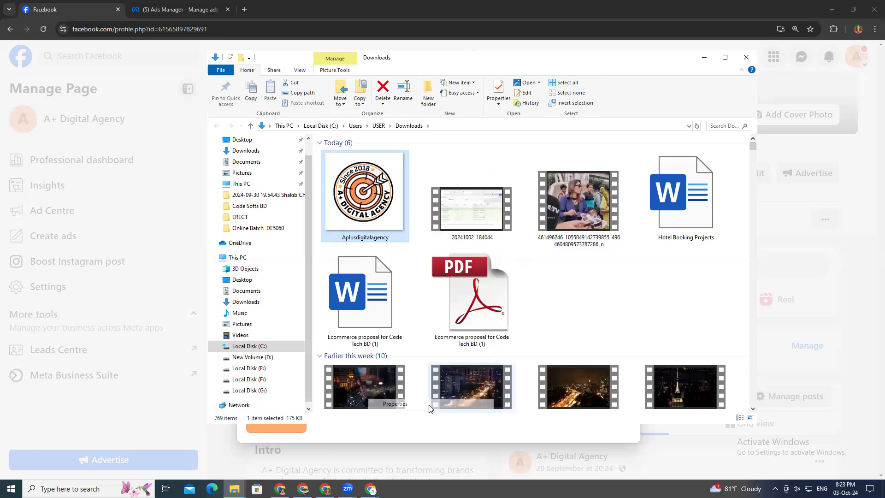
left_click(430, 194)
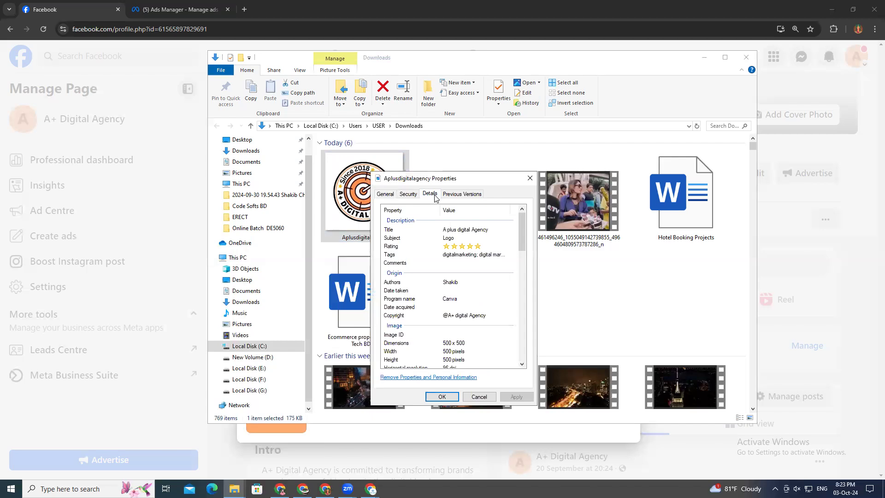
left_click(441, 397)
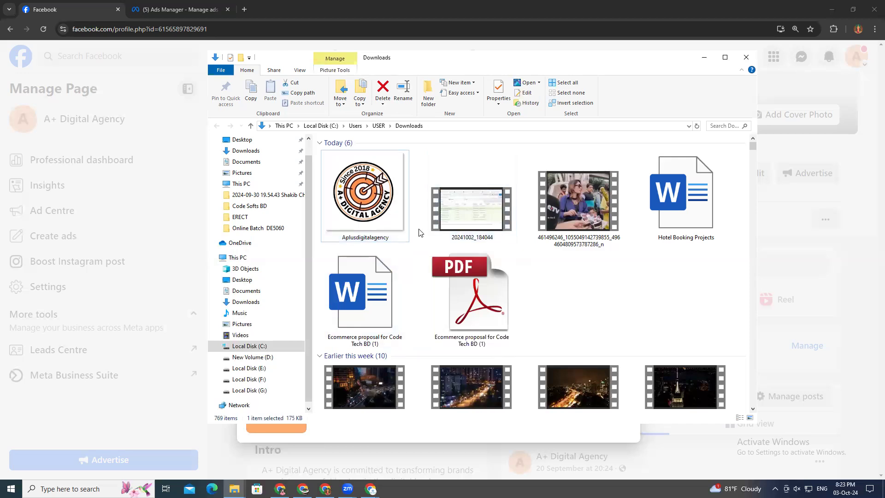
left_click(420, 233)
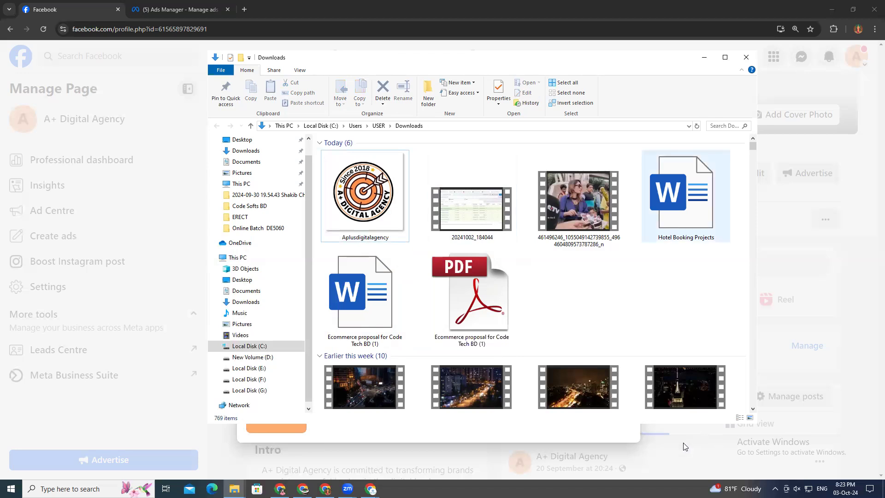
key("Escape")
key("Escape")
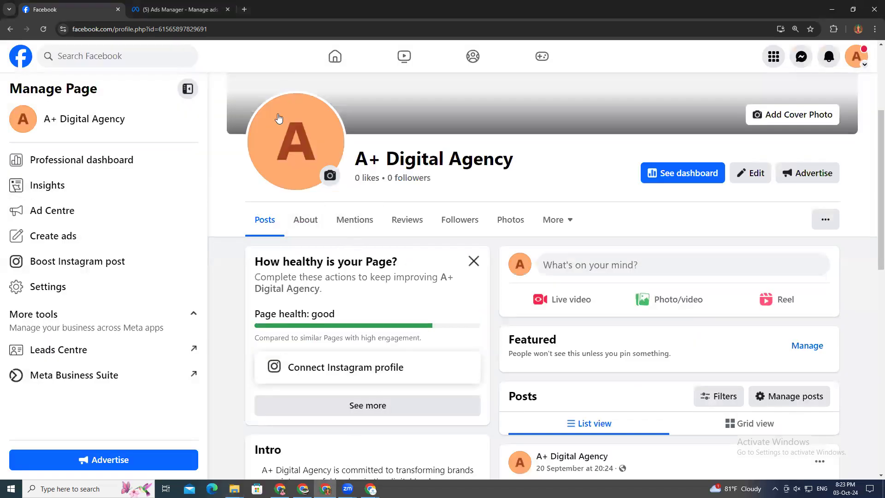
Step: Choose Upload Photo on the page's profile picture and open Aplusdigitalagency from Downloads
scroll(321, 162, "up", 4)
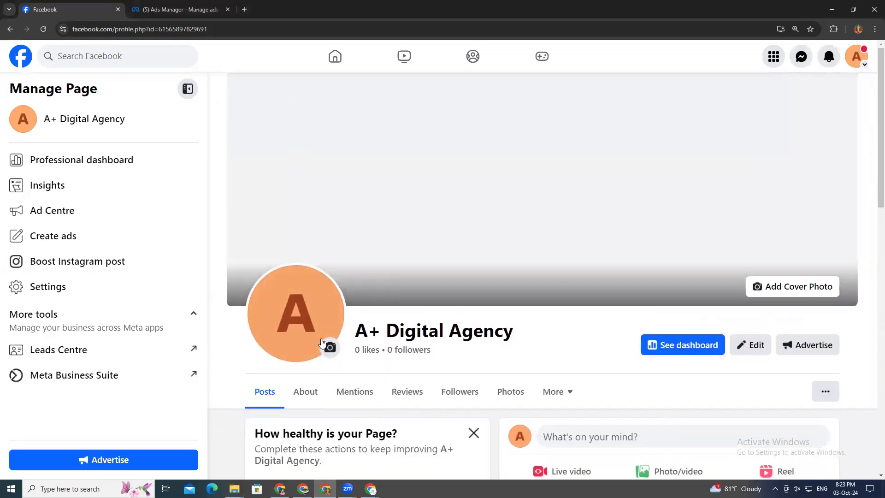
left_click(330, 349)
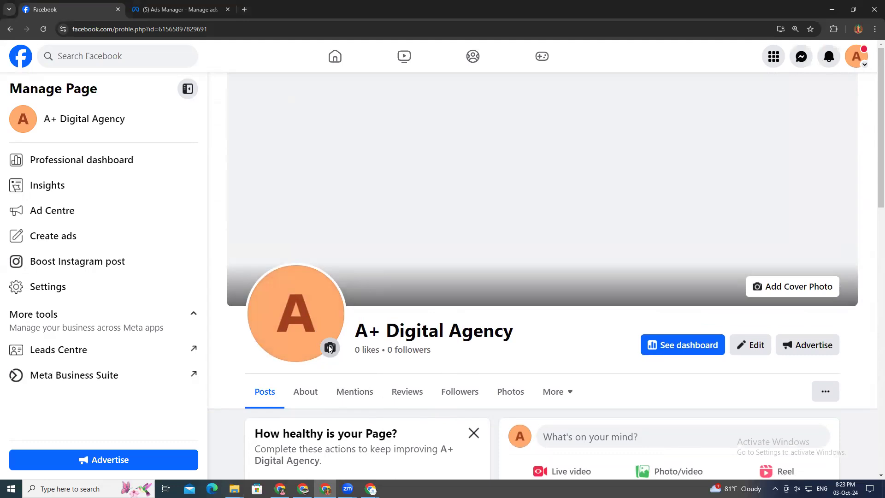
left_click(345, 130)
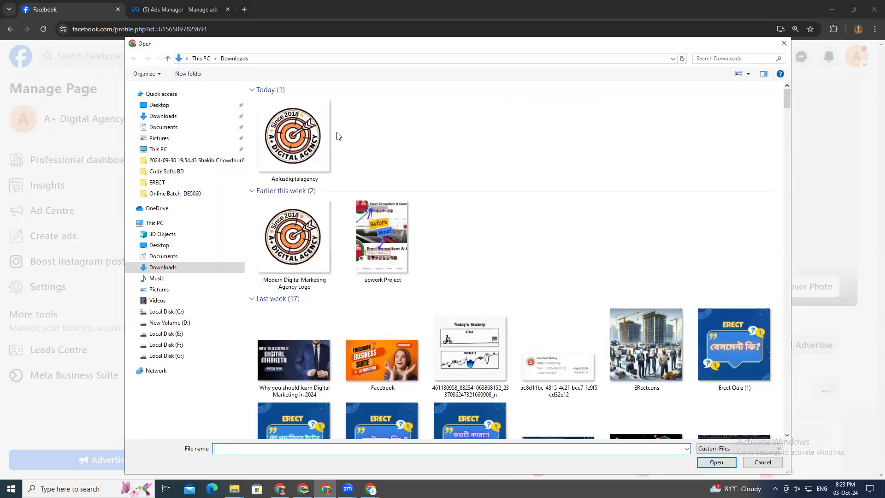
left_click(336, 134)
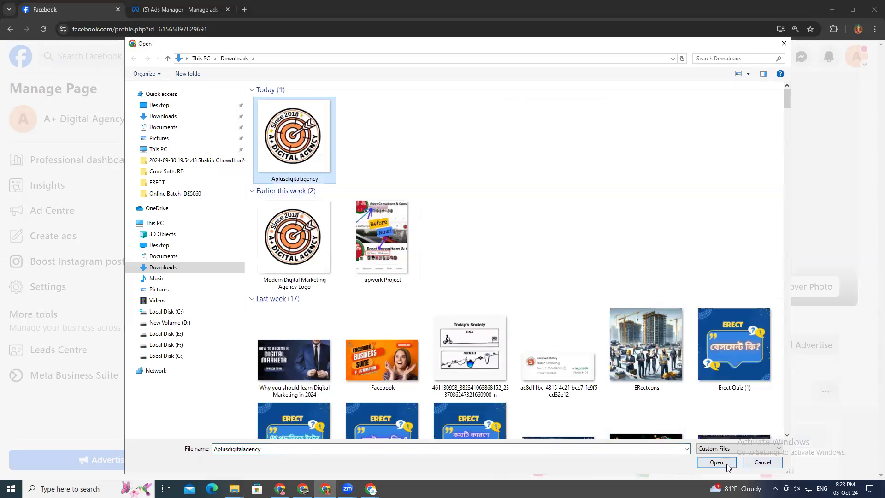
left_click(726, 464)
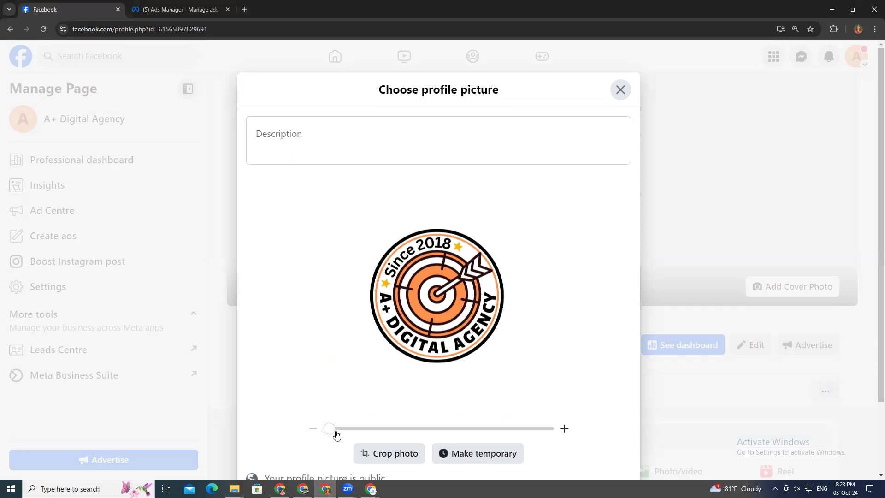
Step: Zoom the logo slightly within the crop frame and save it as the profile picture
left_click_drag(330, 432, 365, 435)
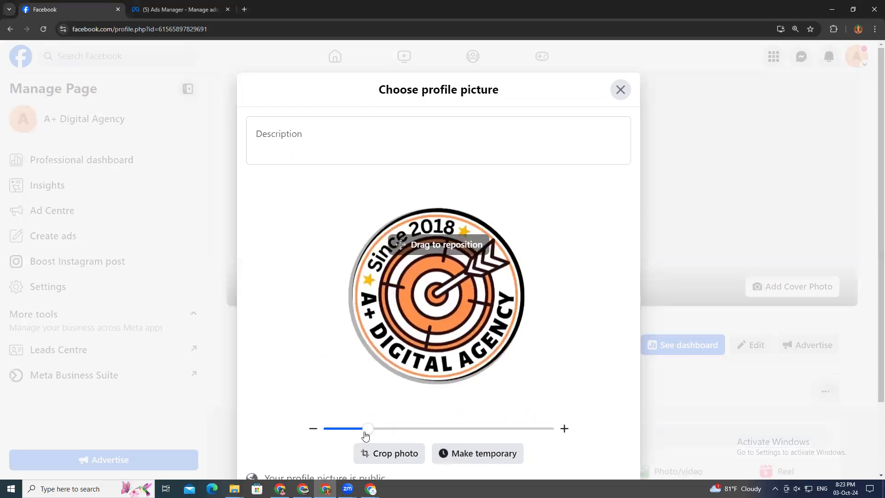
left_click_drag(398, 341, 401, 340)
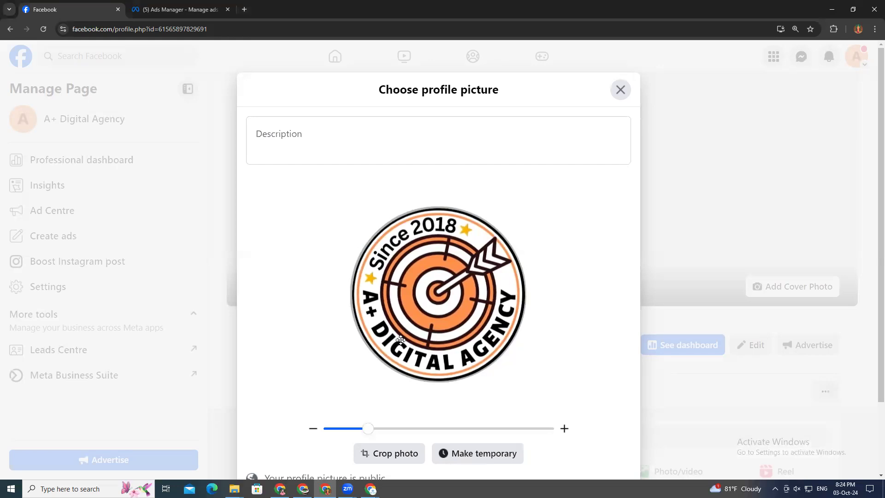
left_click_drag(400, 340, 401, 340)
scroll(575, 293, "down", 2)
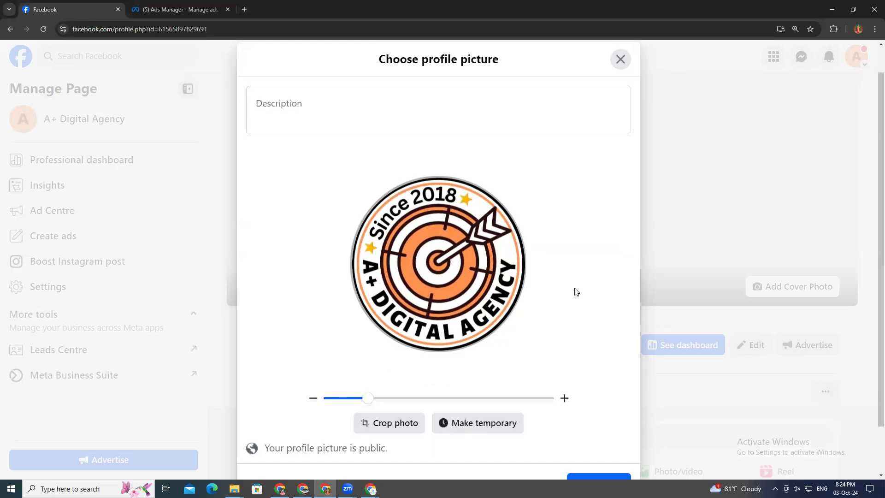
scroll(471, 209, "up", 2)
left_click(352, 137)
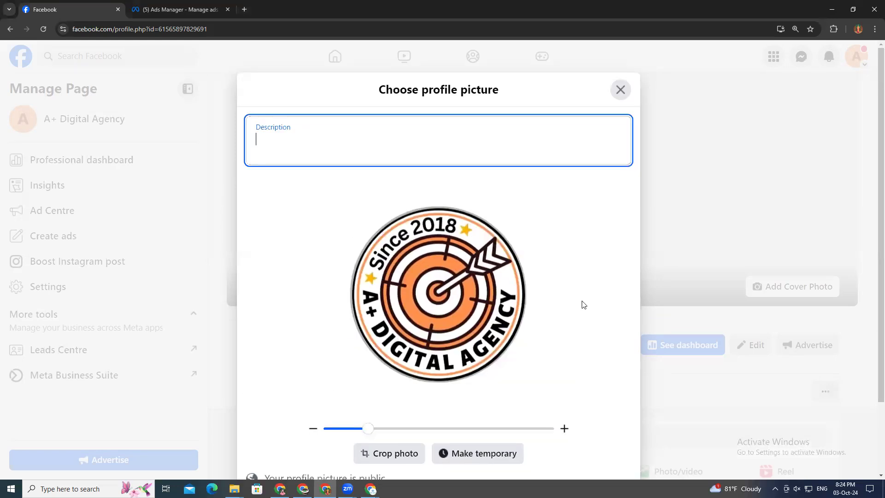
scroll(585, 305, "down", 2)
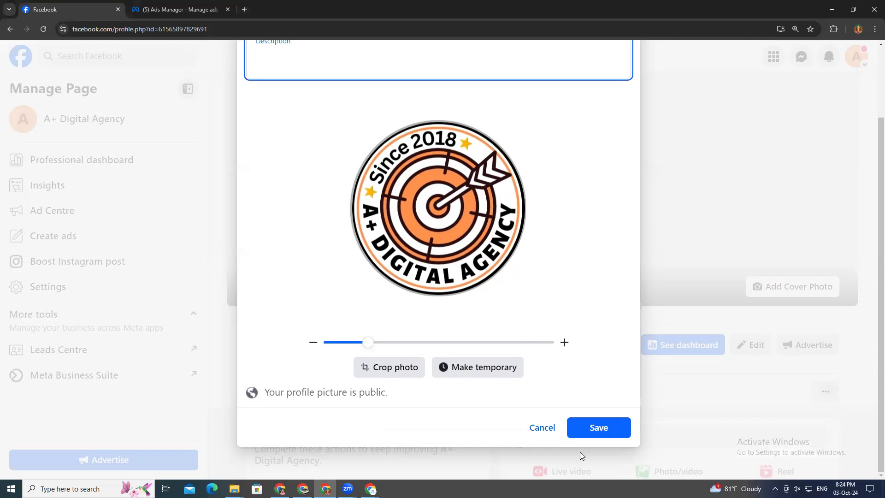
left_click(599, 429)
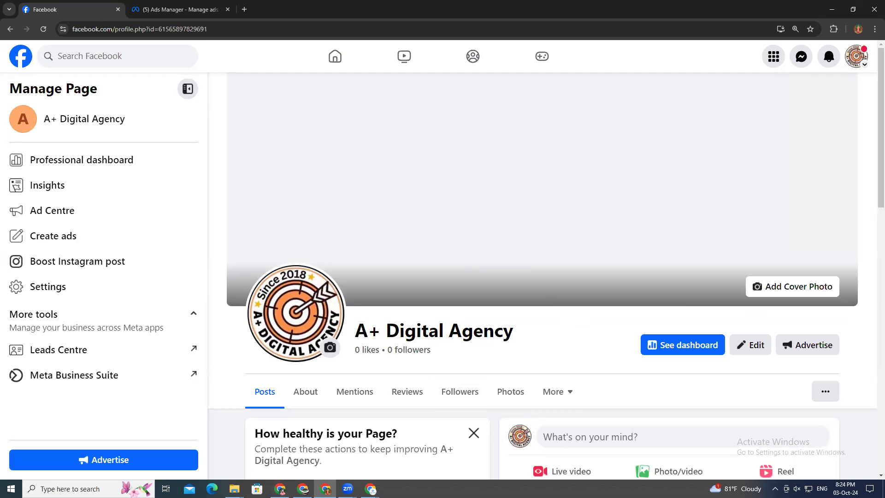
Step: Switch to the Rapidtags Chrome window and open the Canva tab with the A+ Digital Agency logo
left_click(371, 488)
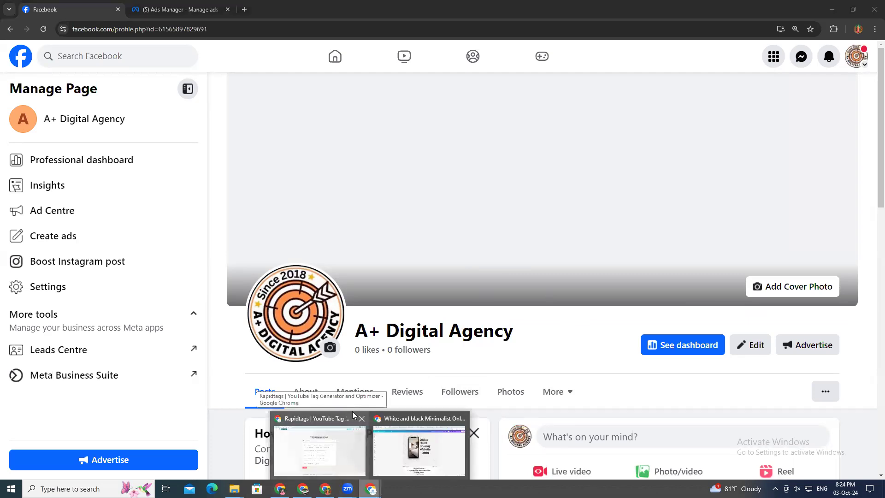
left_click(341, 441)
left_click(53, 16)
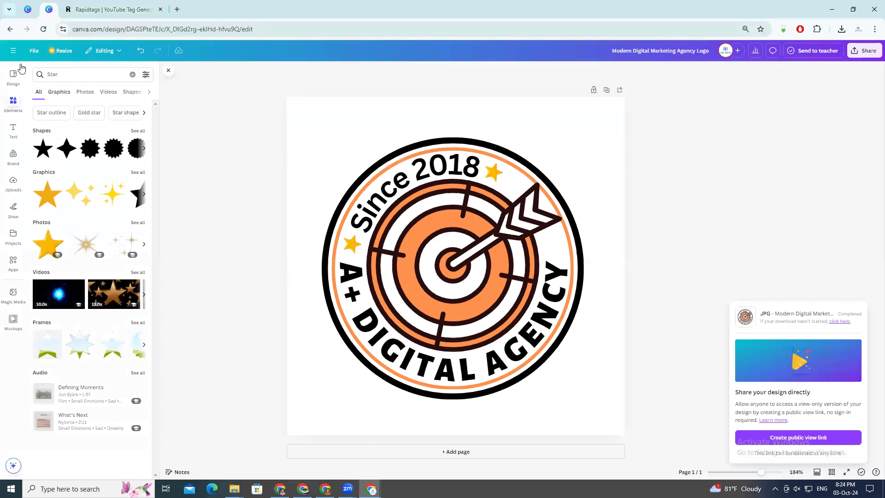
Step: Return from the logo editor to Canva's Home page and filter the search to Canva Templates
left_click(13, 56)
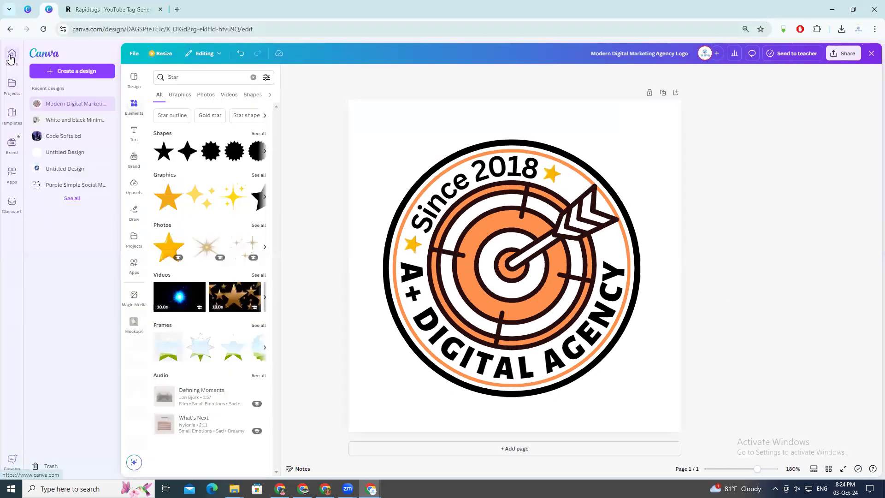
left_click(11, 57)
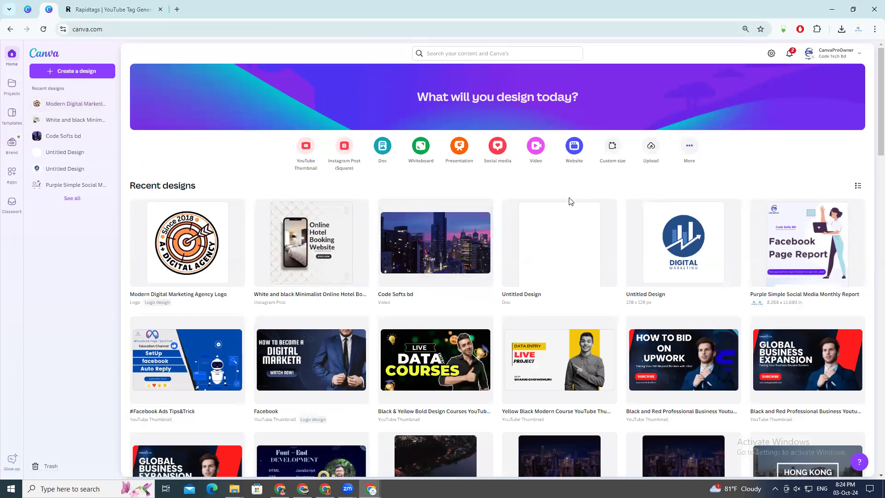
left_click(532, 55)
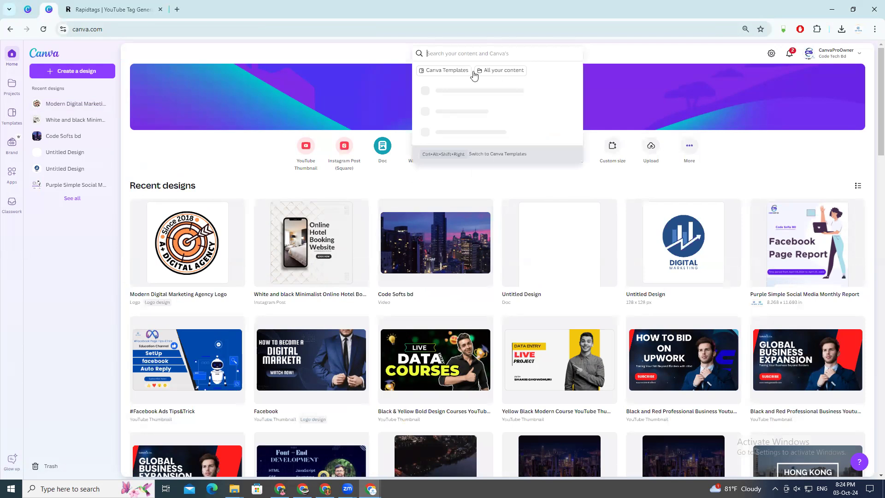
left_click(456, 72)
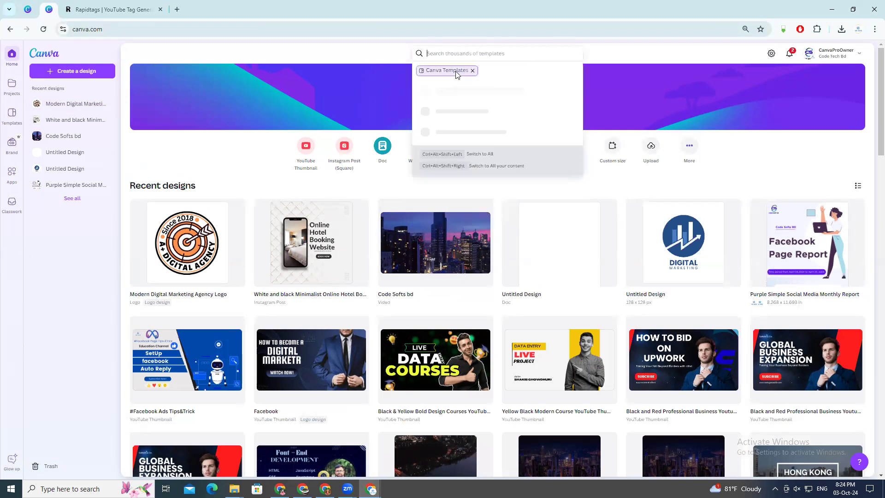
Step: Enter 'facebook cover design for digital agency' as the template search query
left_click(508, 54)
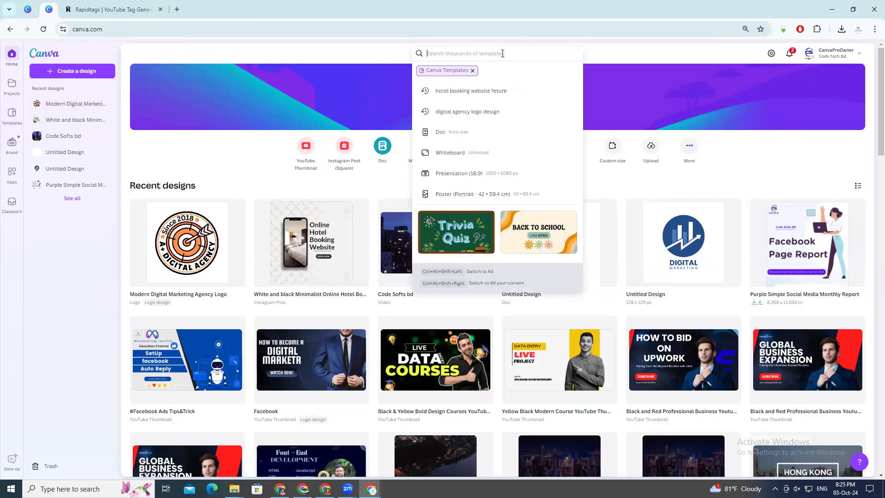
type("f")
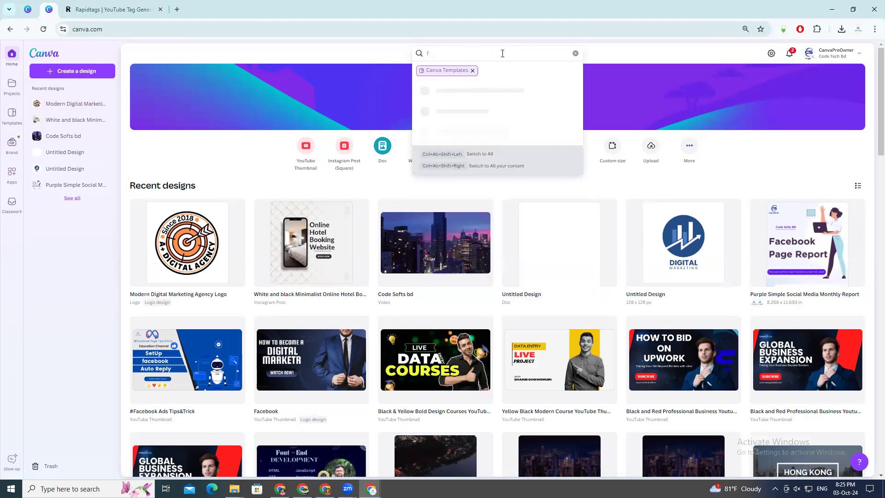
type("acebook cover")
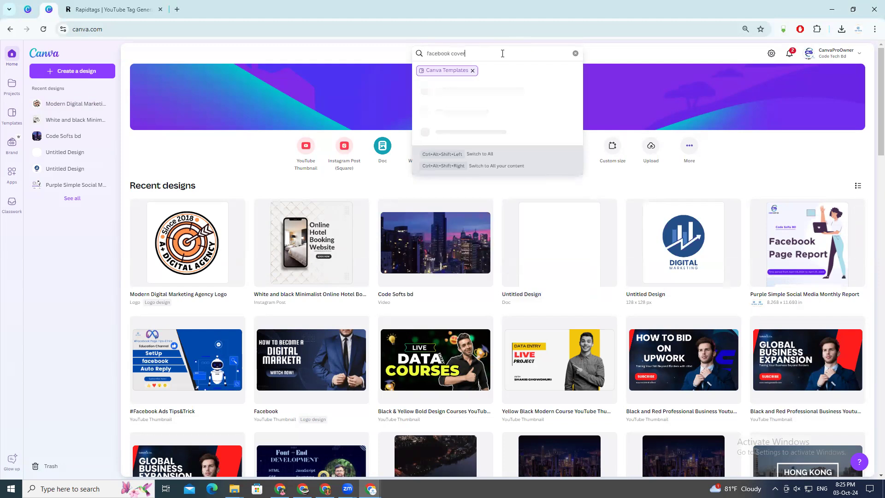
type(" design for")
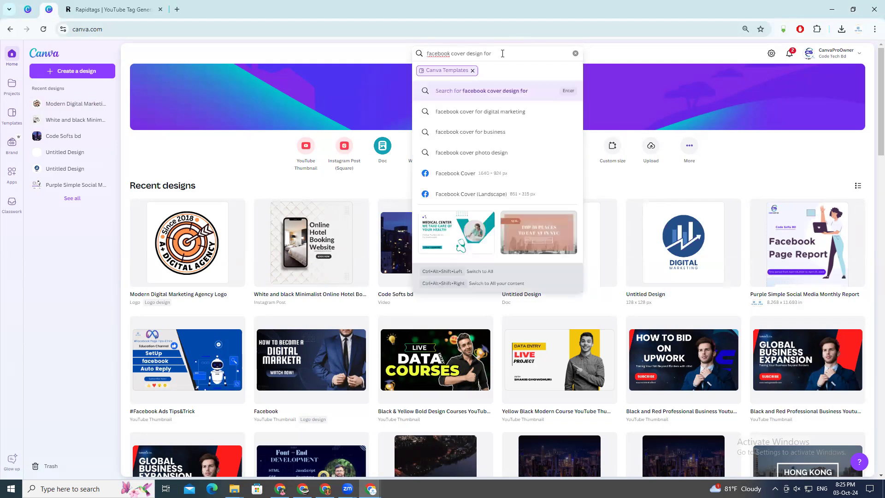
type(" digital agency")
Step: Run the template search and open the purple-yellow digital agency template in a new tab
key("Return")
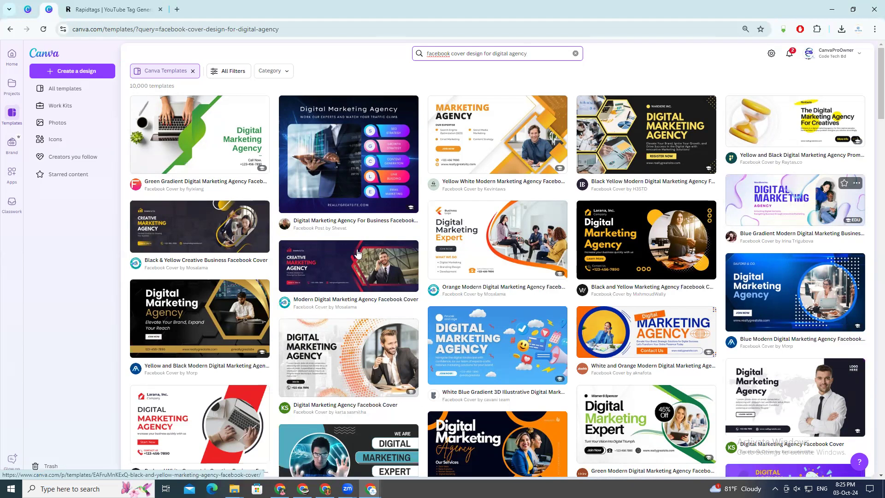
scroll(461, 282, "down", 2)
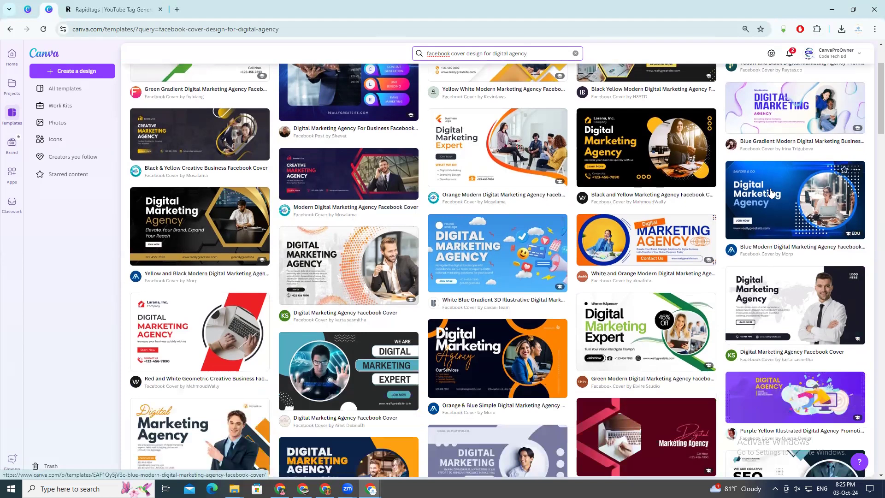
scroll(779, 182, "up", 2)
scroll(779, 202, "down", 3)
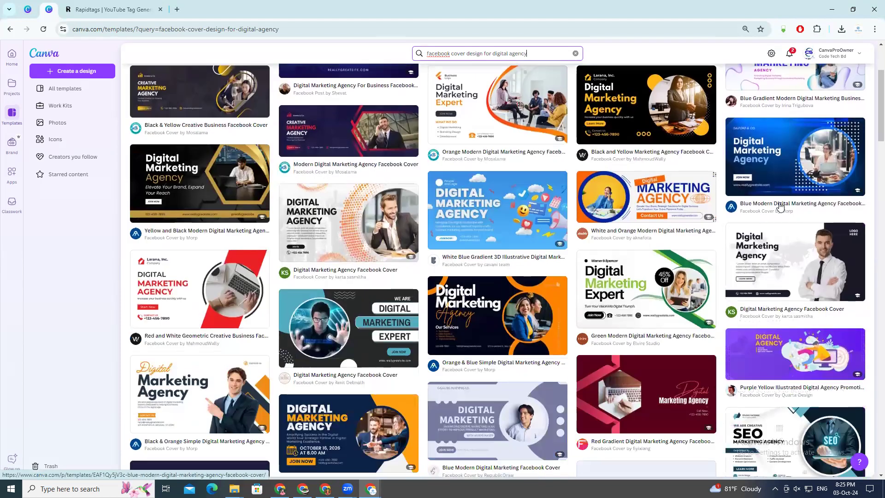
scroll(776, 350, "down", 1)
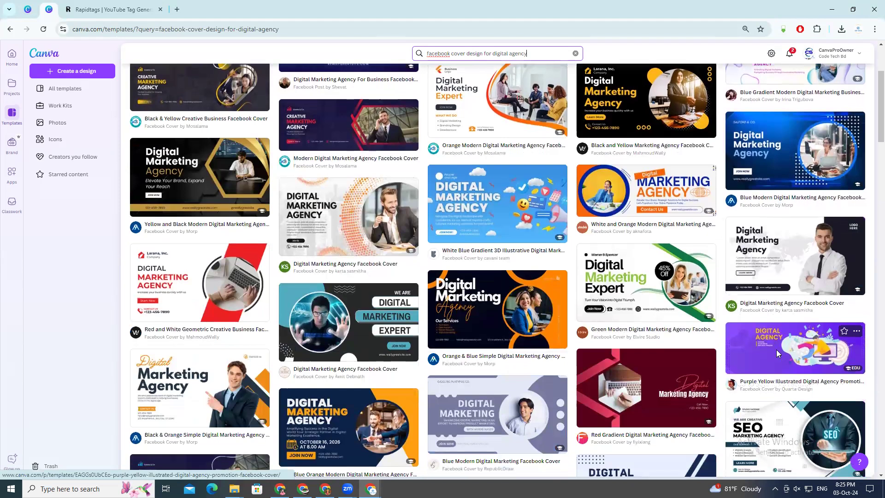
middle_click(808, 314)
Step: Open the Blue Modern and Navy Modern agency templates in background tabs
scroll(459, 340, "down", 1)
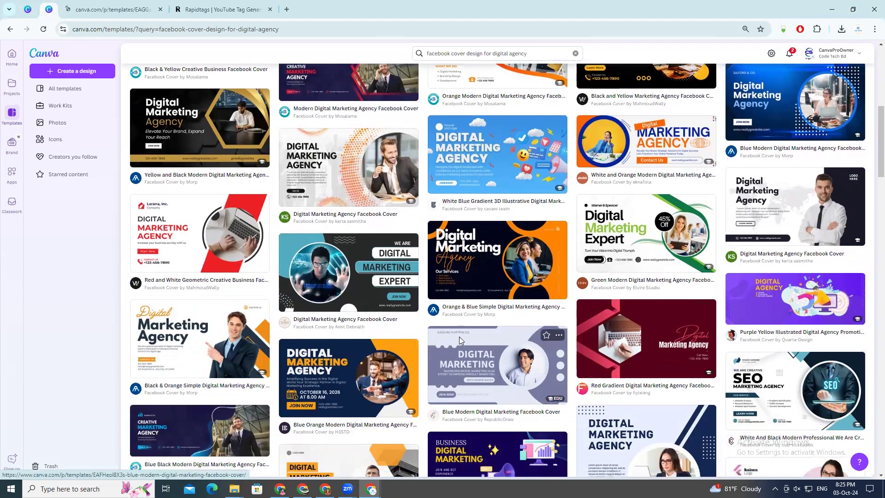
scroll(459, 339, "down", 4)
scroll(300, 350, "down", 4)
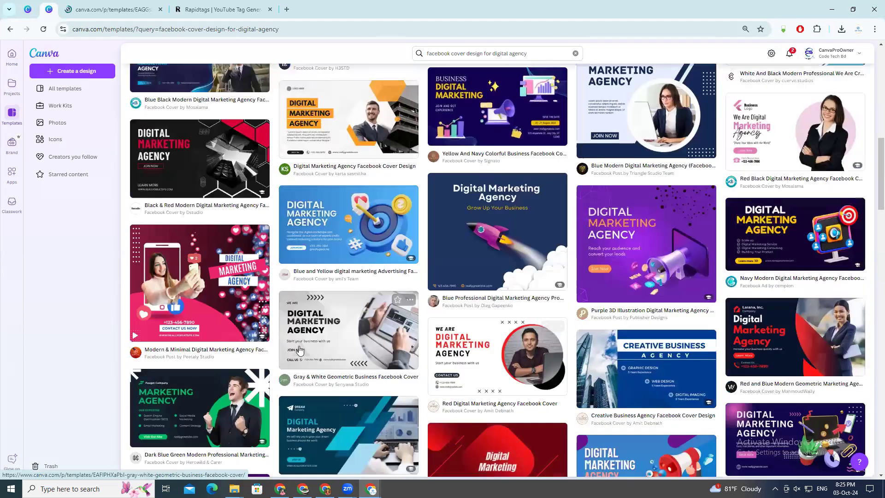
scroll(299, 351, "down", 4)
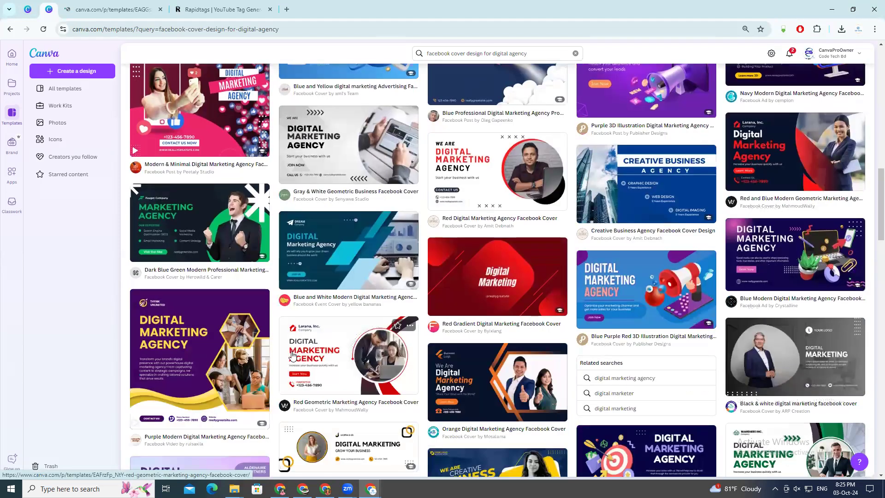
middle_click(808, 268)
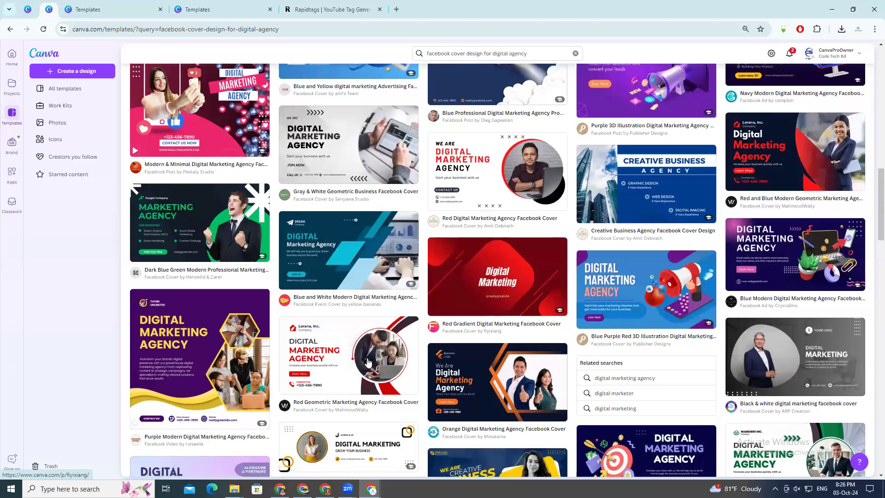
scroll(368, 362, "down", 1)
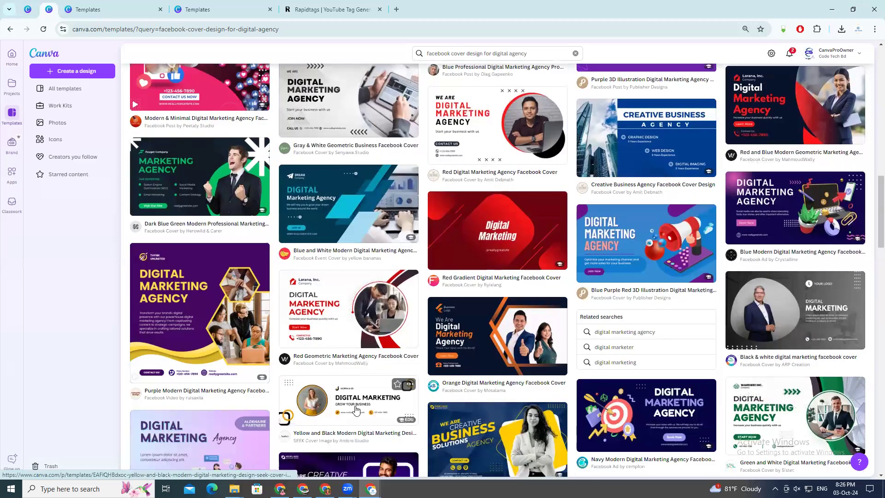
scroll(392, 401, "down", 2)
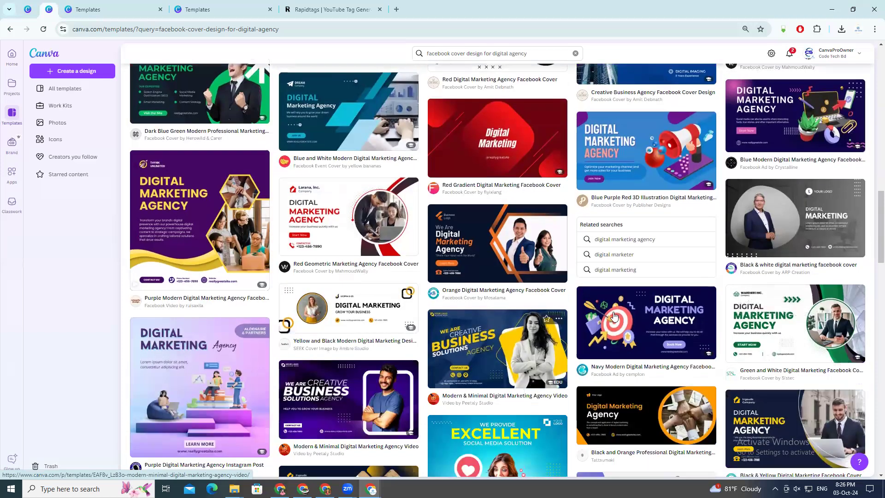
middle_click(695, 326)
scroll(756, 308, "up", 2)
scroll(756, 308, "up", 6)
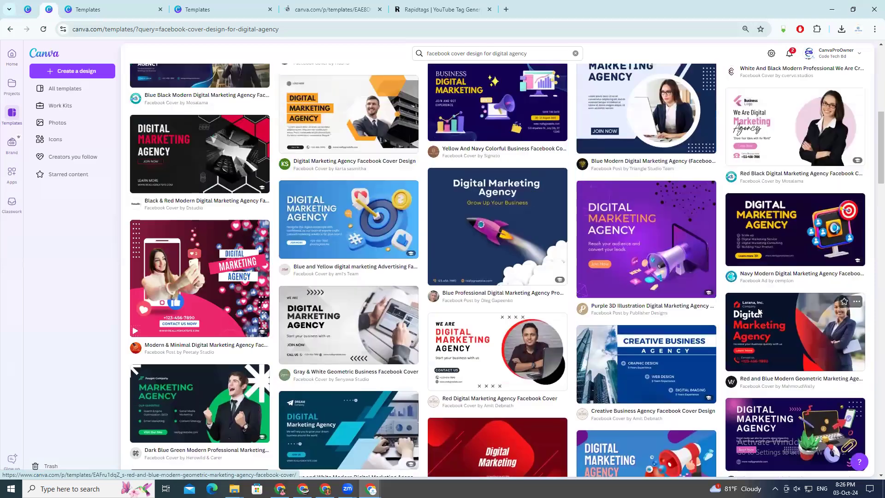
scroll(780, 291, "up", 3)
scroll(780, 290, "up", 4)
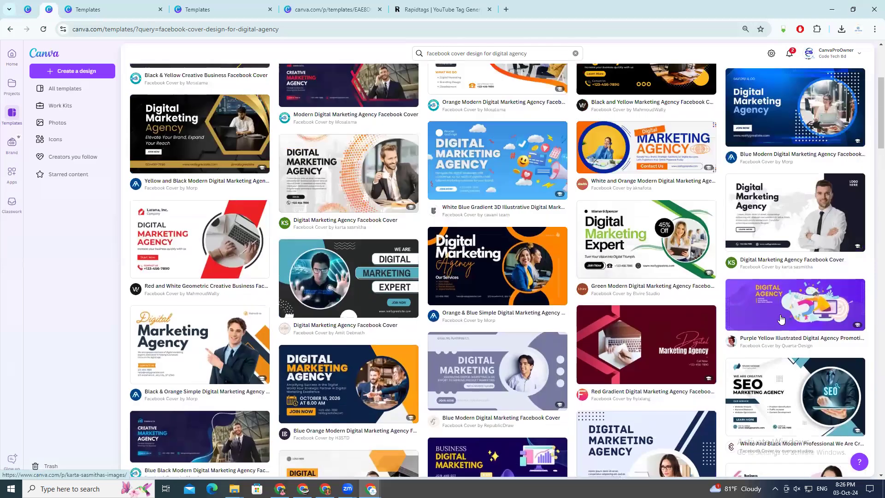
scroll(780, 309, "up", 2)
scroll(780, 317, "up", 2)
Step: Compare the Blue Gradient, White and Orange, and Web Design Studio covers, then customise Web Design Studio
left_click(774, 212)
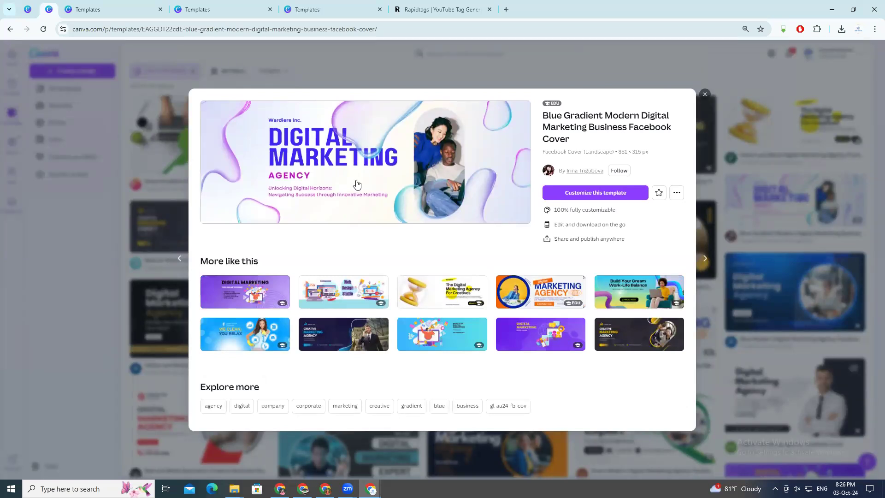
left_click(544, 297)
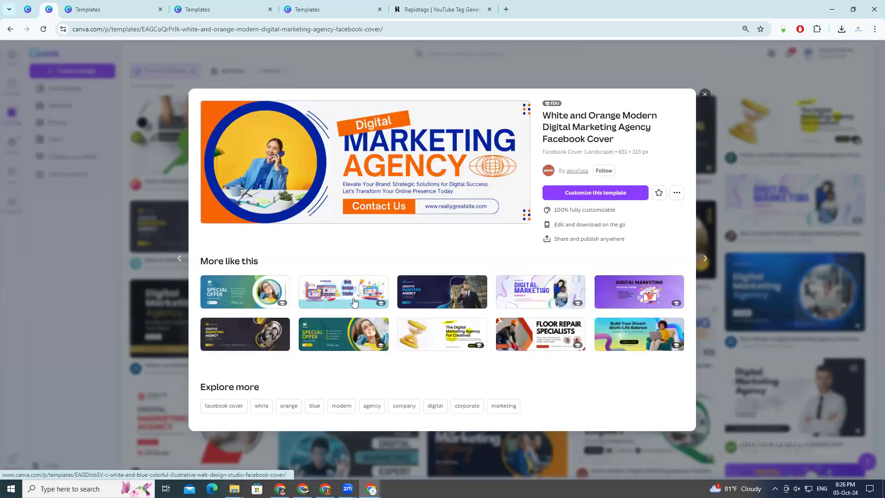
left_click(350, 301)
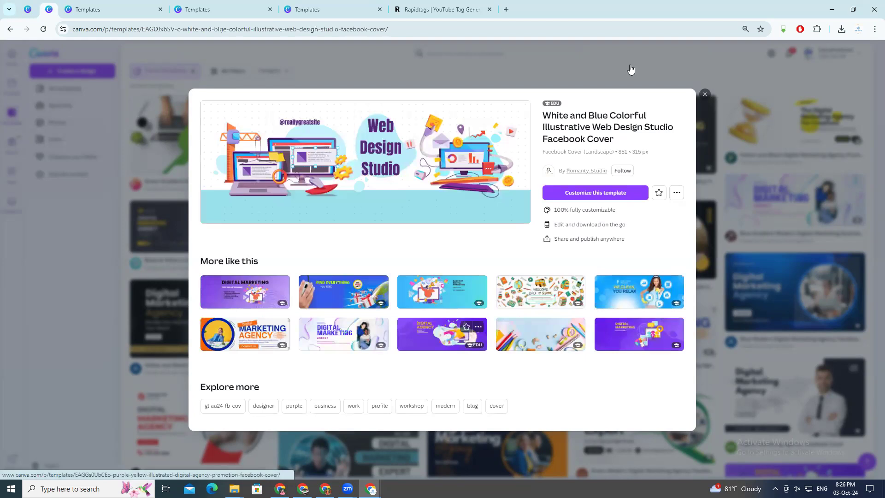
left_click(591, 194)
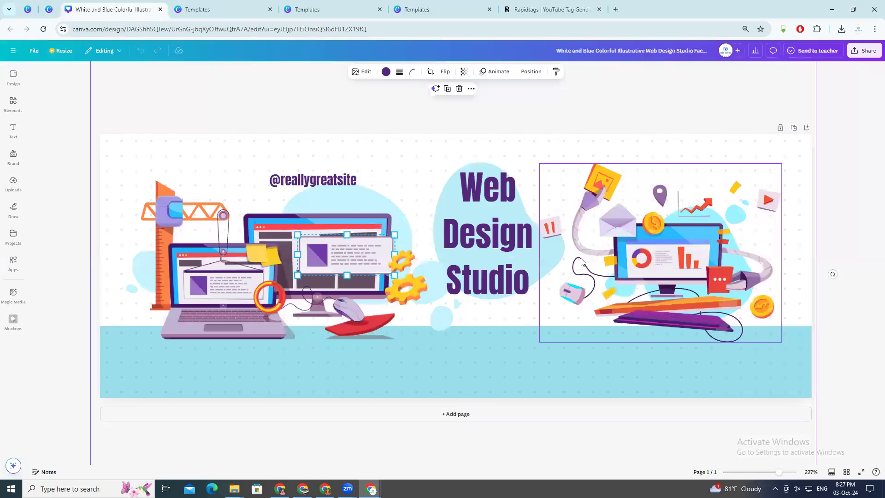
Step: Move the left illustration group down-left and the right illustration up-right on the cover
scroll(582, 262, "down", 5)
scroll(581, 262, "up", 1)
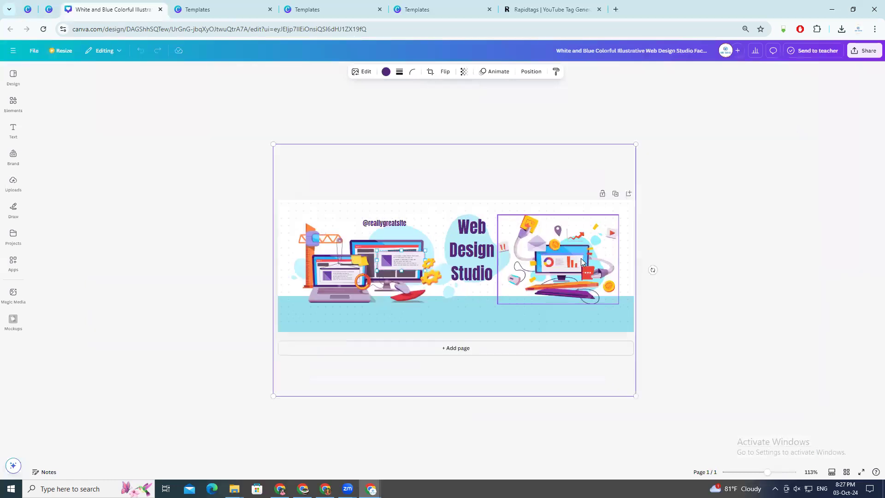
scroll(582, 262, "up", 4)
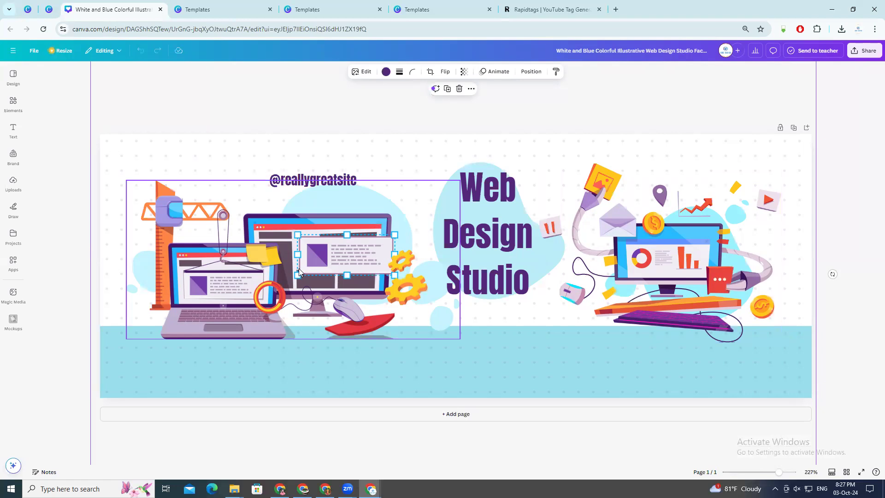
left_click(234, 271)
mouse_move(218, 271)
left_mouse_down()
mouse_move(185, 270)
mouse_move(216, 267)
left_mouse_up()
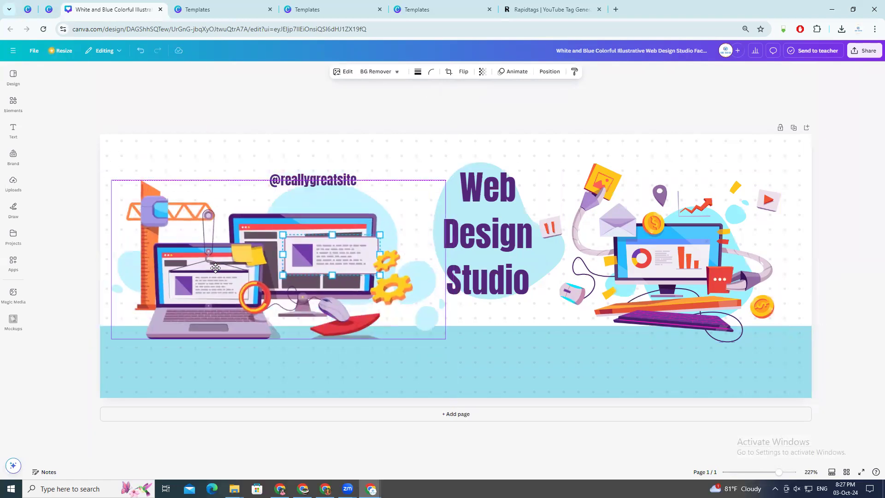
left_click_drag(215, 268, 215, 268)
key("ctrl+z")
left_click_drag(342, 234, 330, 259)
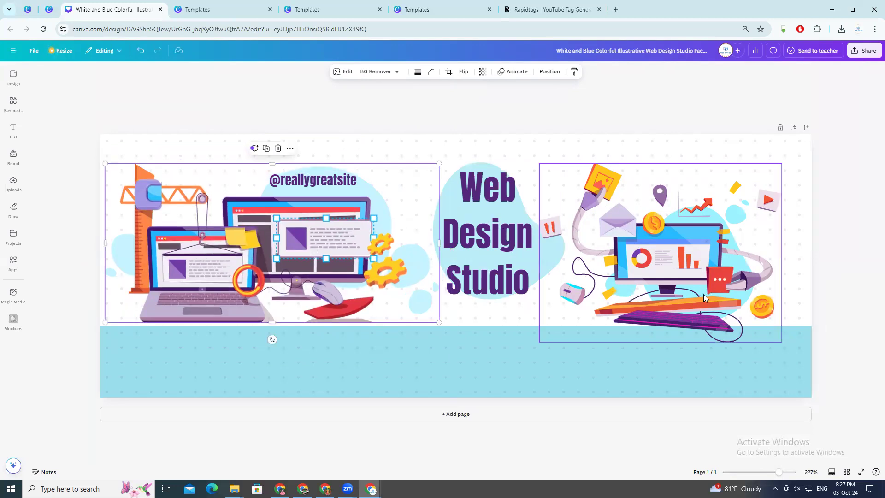
left_click_drag(658, 270, 699, 250)
left_click(286, 185)
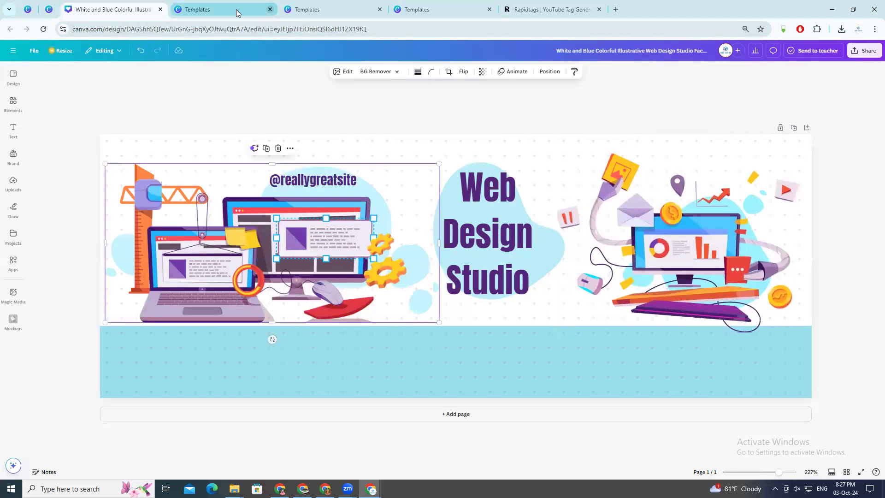
Step: Close the Purple Yellow template tab, then preview the Elevate and purple agency banners from Navy Modern
left_click(217, 10)
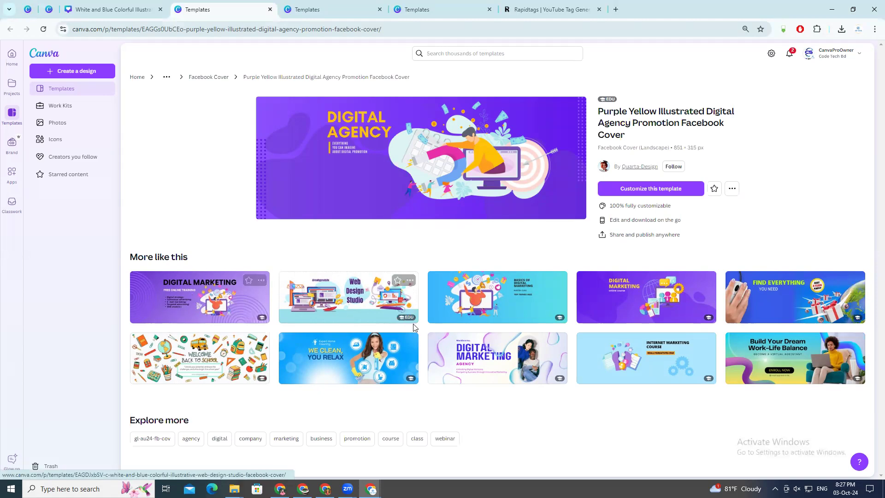
left_click(269, 9)
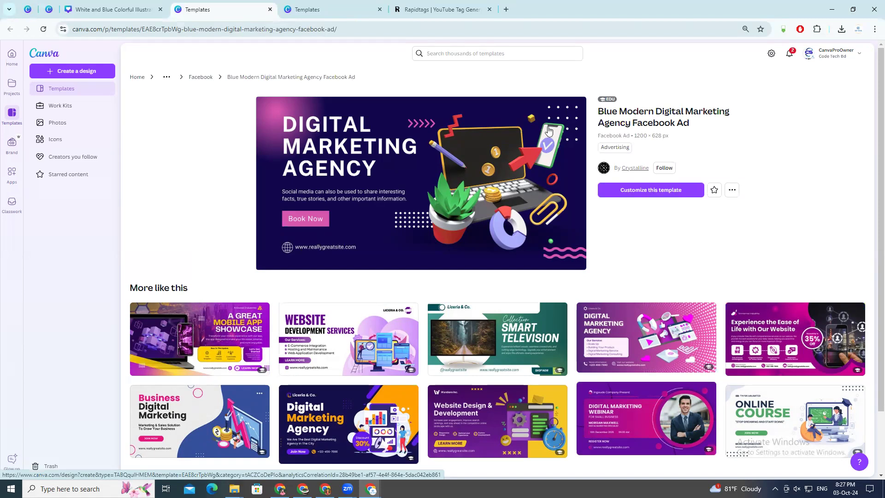
left_click(417, 11)
left_click(358, 7)
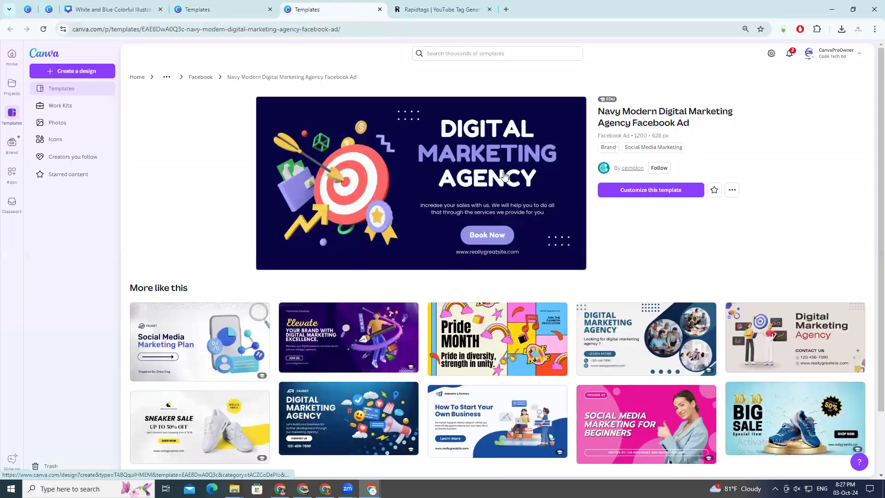
left_click(349, 332)
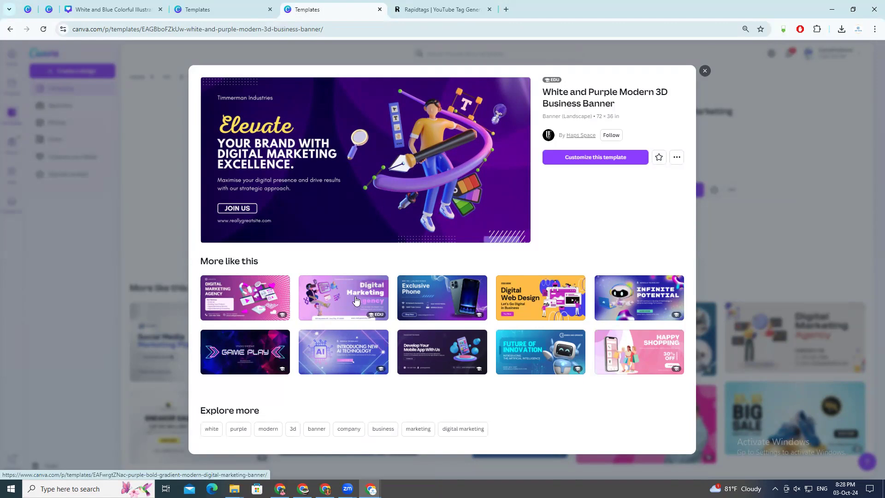
left_click(382, 283)
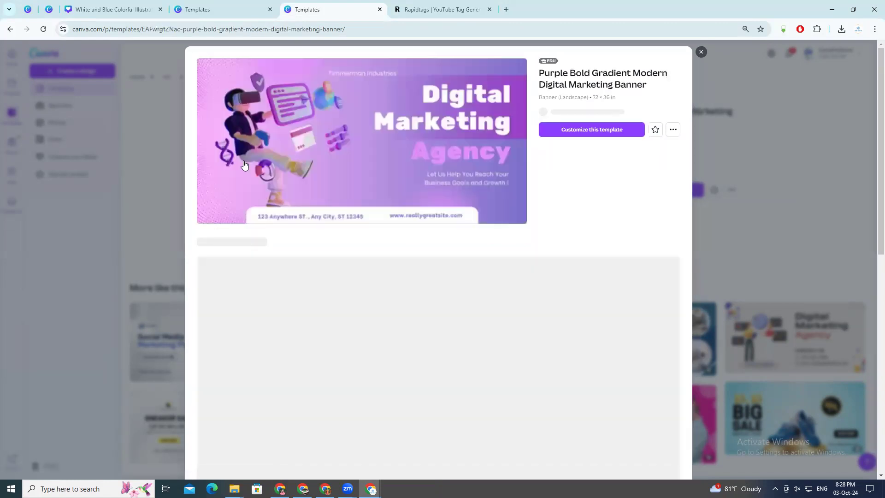
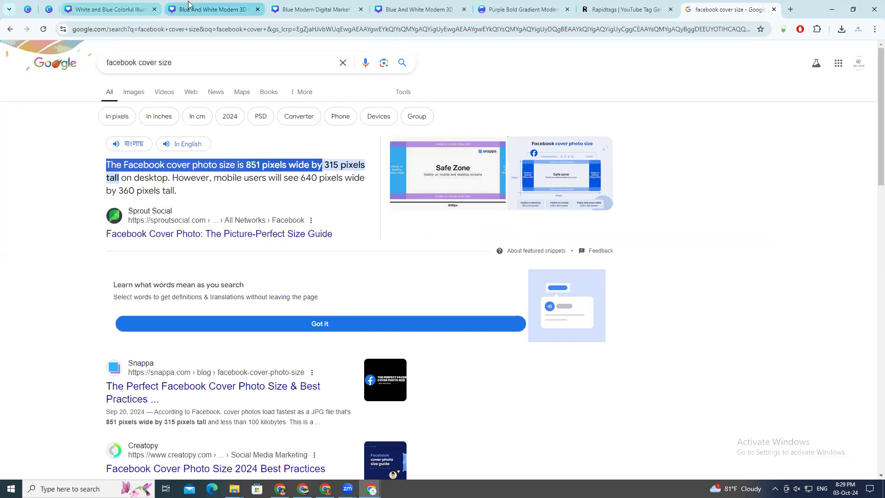
Step: Bring up the How To Start Your Own Business design, then begin a screen capture
left_click(214, 9)
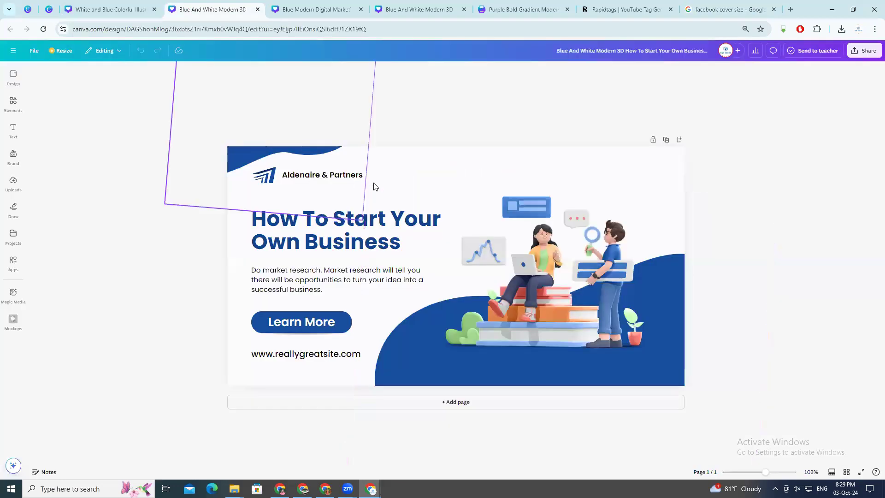
left_click(661, 176)
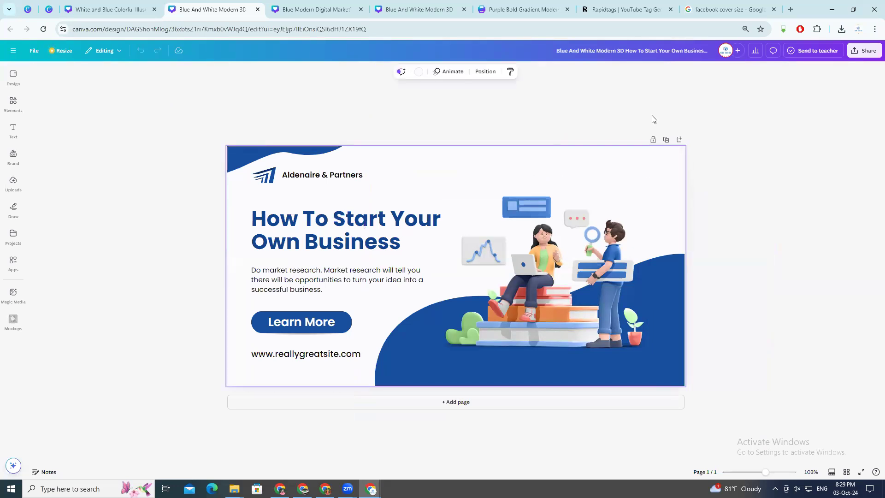
left_click(756, 135)
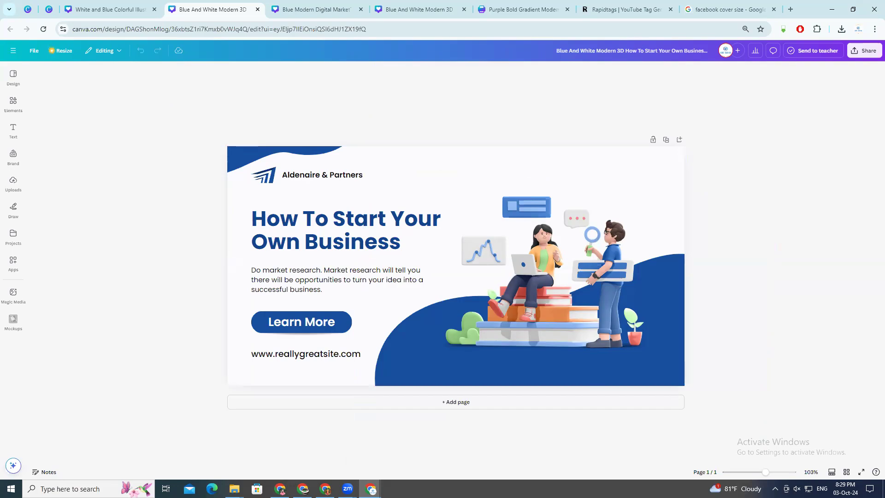
key("Print")
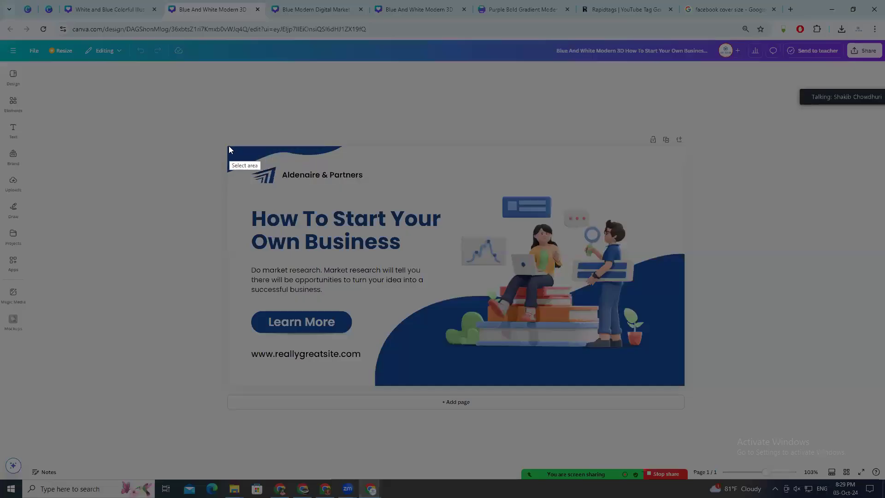
Step: Capture the whole cover page area, then discard the capture without saving
left_click_drag(226, 146, 685, 385)
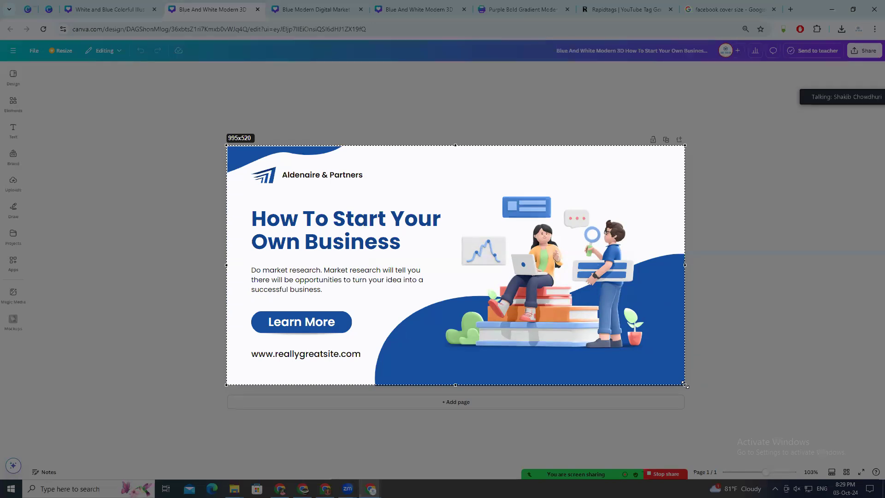
left_click_drag(685, 385, 685, 384)
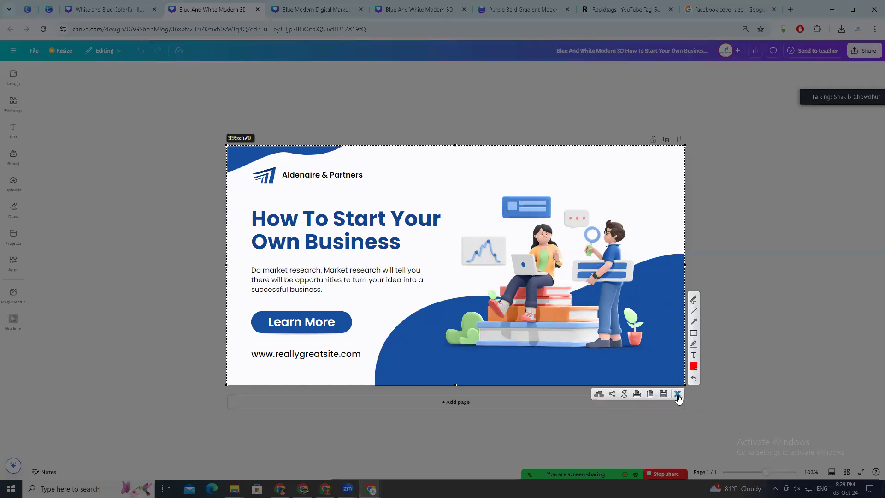
left_click(678, 393)
Step: Return to the digital agency template results and start creating a new design
left_click(49, 9)
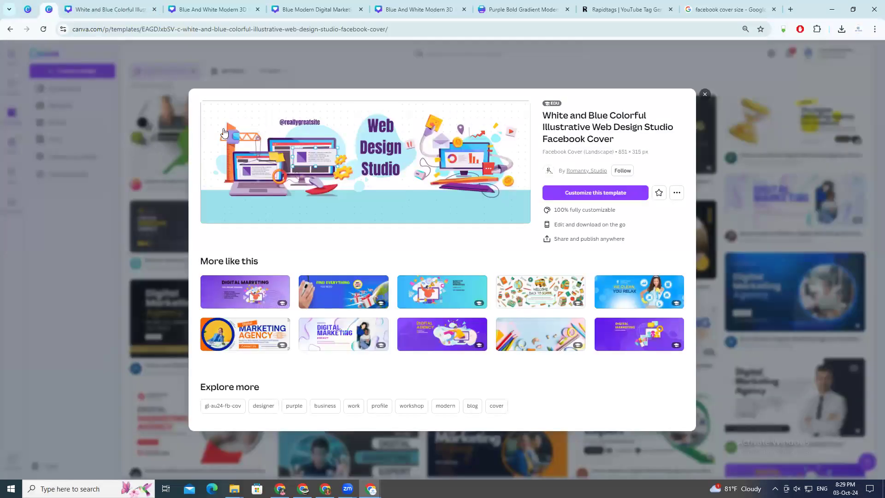
left_click(158, 143)
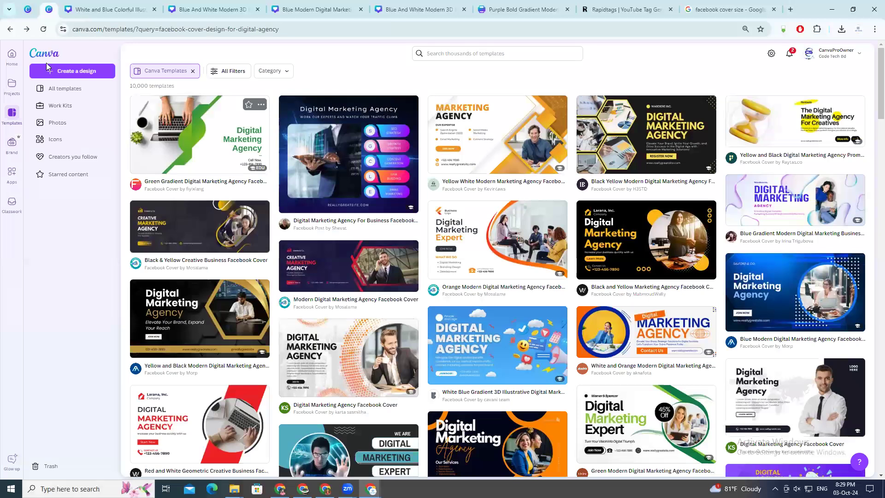
left_click(76, 72)
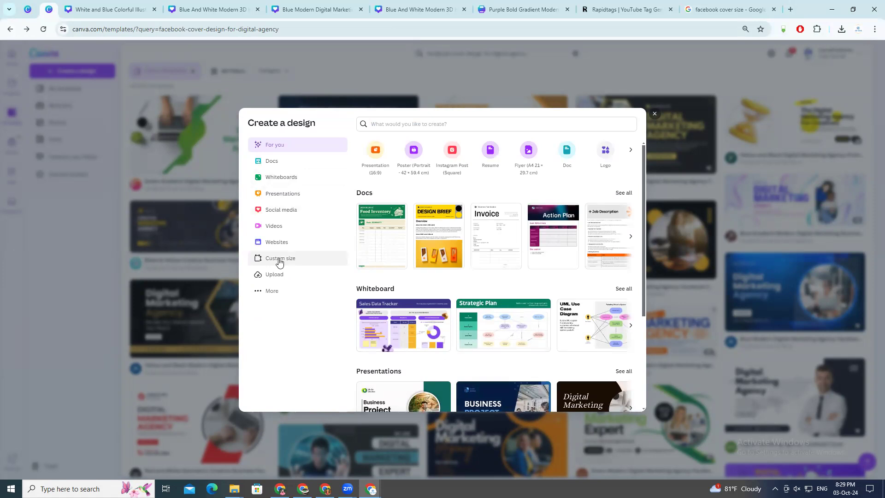
Step: Choose a custom size and look up the Facebook cover size of 851 × 315 px
left_click(279, 262)
left_click(705, 8)
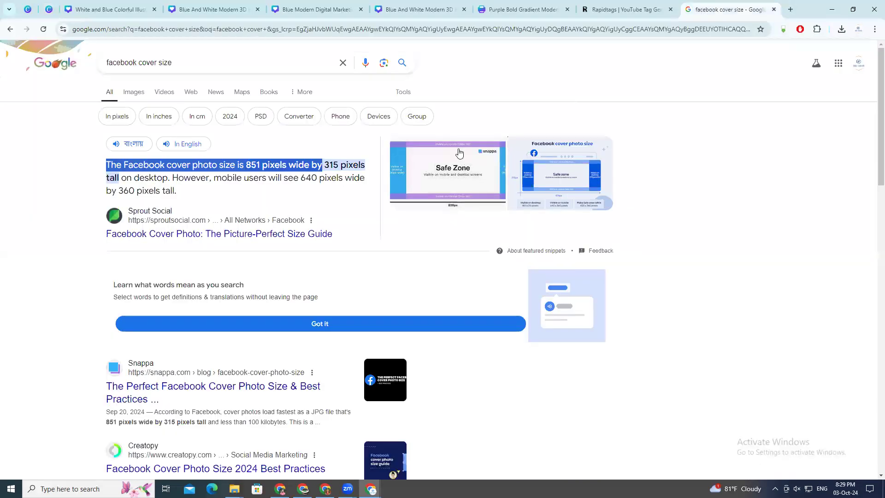
left_click(259, 164)
left_click_drag(257, 164, 246, 165)
left_click_drag(340, 164, 324, 164)
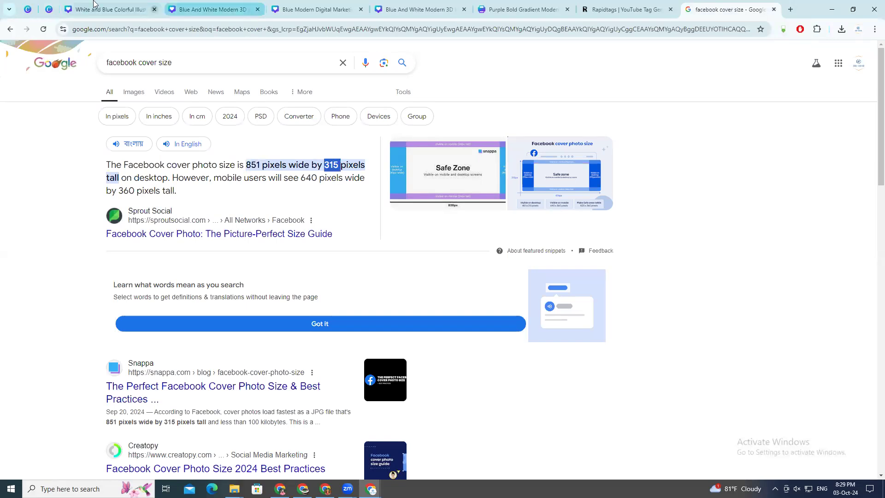
Step: Enter height 315 in pixels and create the 851 × 315 px design
left_click(49, 10)
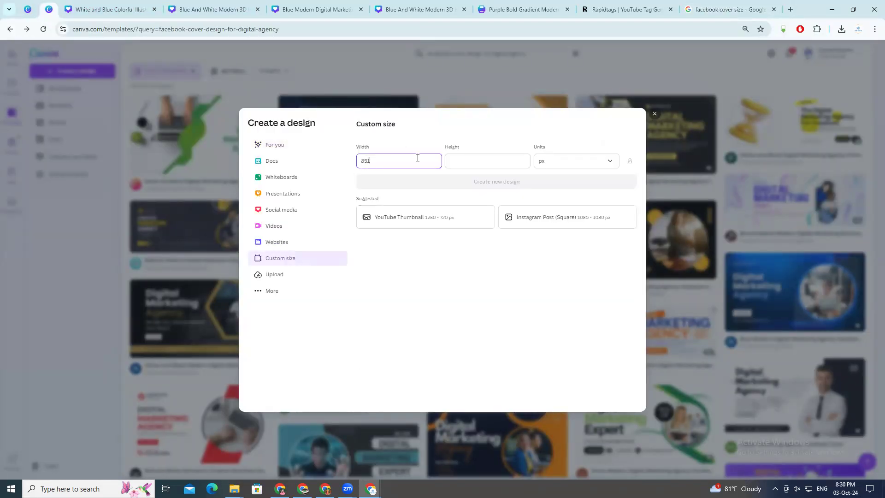
left_click(464, 163)
type("315")
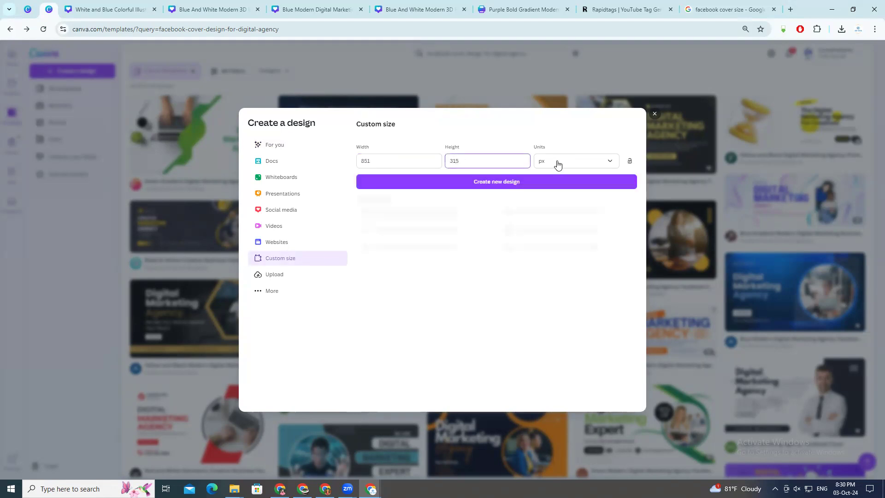
left_click(558, 165)
left_click(520, 186)
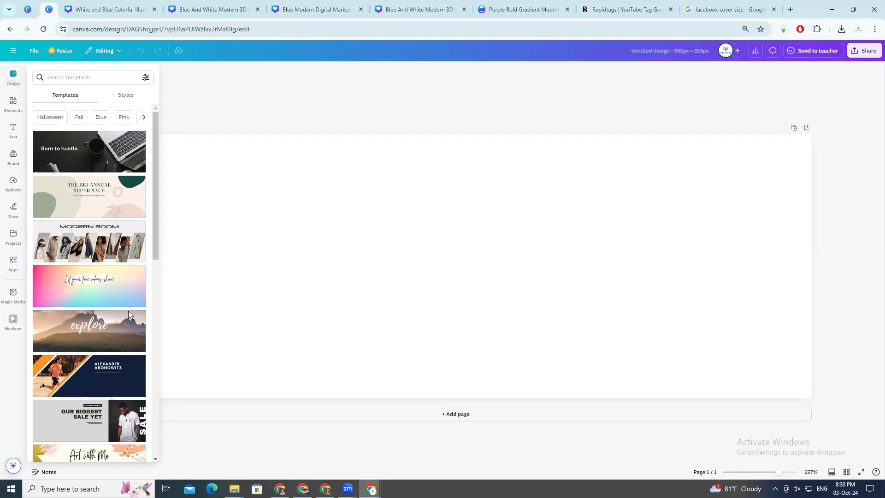
Step: Glance at the Web Design Studio and digital marketing agency reference designs
scroll(116, 312, "down", 1)
scroll(107, 314, "down", 4)
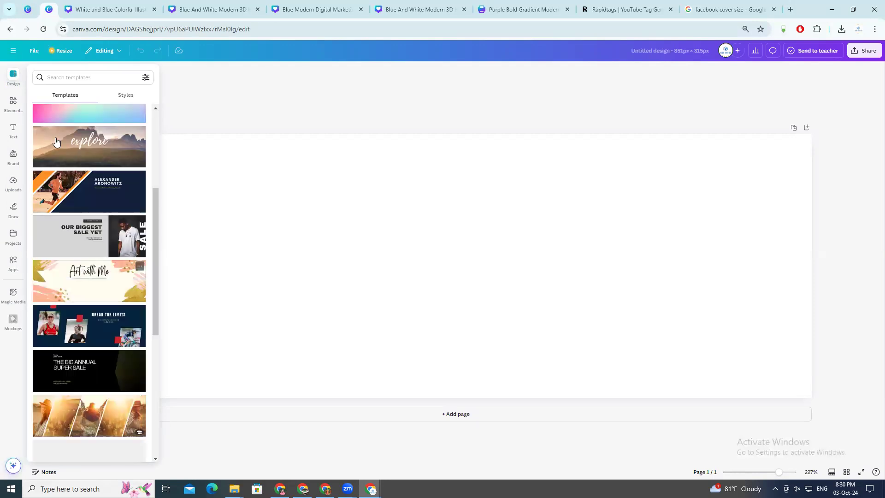
left_click(69, 78)
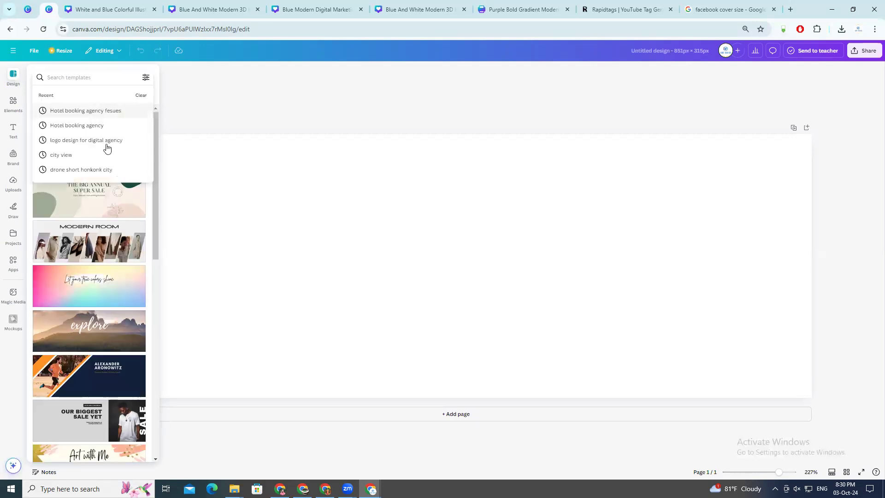
left_click(110, 9)
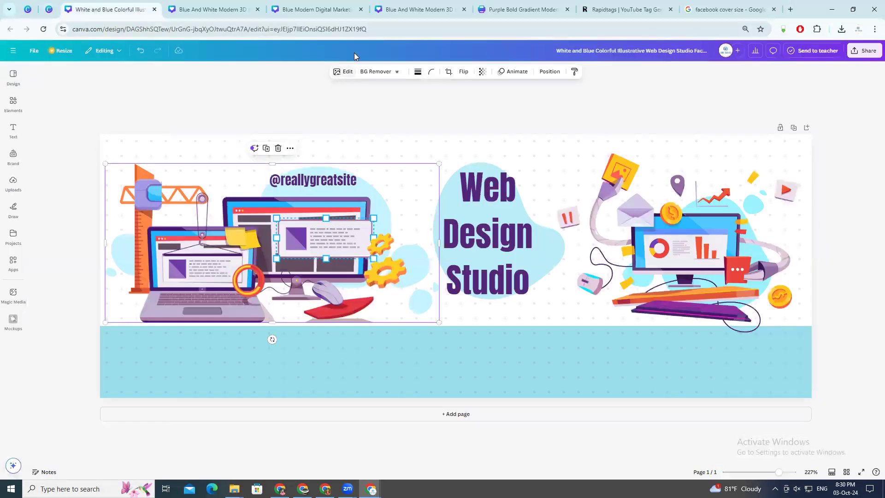
left_click(318, 9)
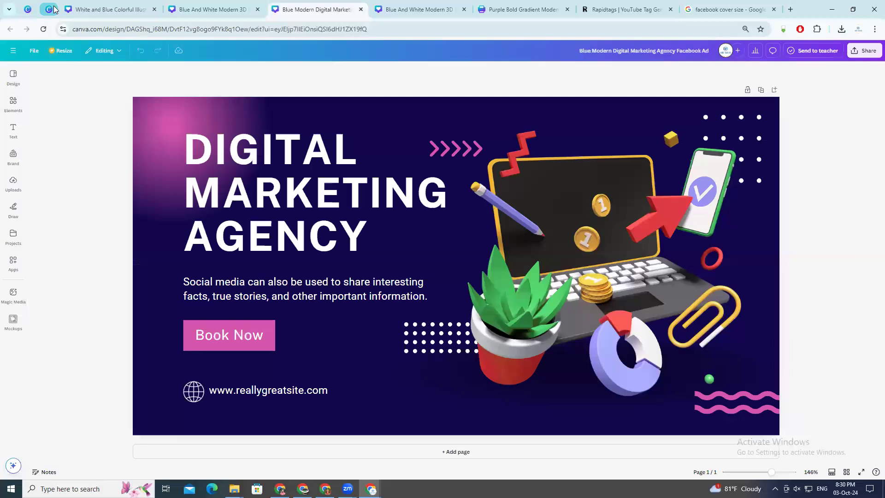
left_click(49, 9)
Step: Search templates for 'facebook cover design for digital marketing agency'
left_click(83, 77)
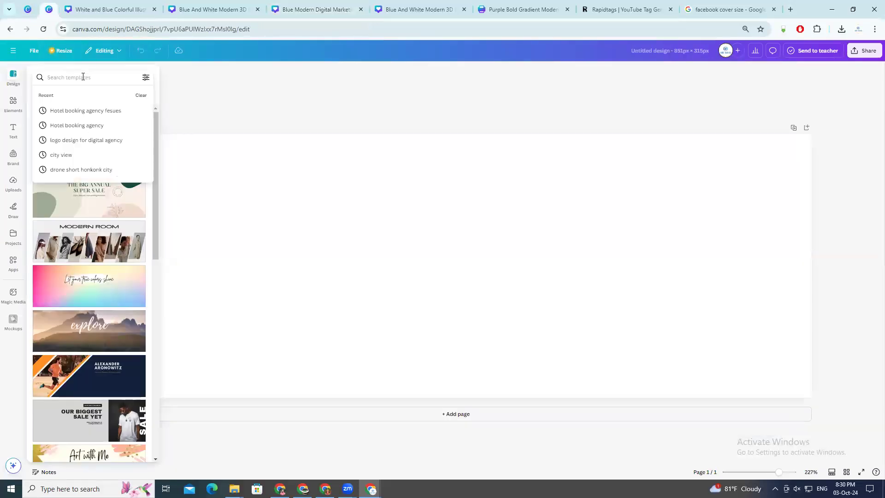
type("fac")
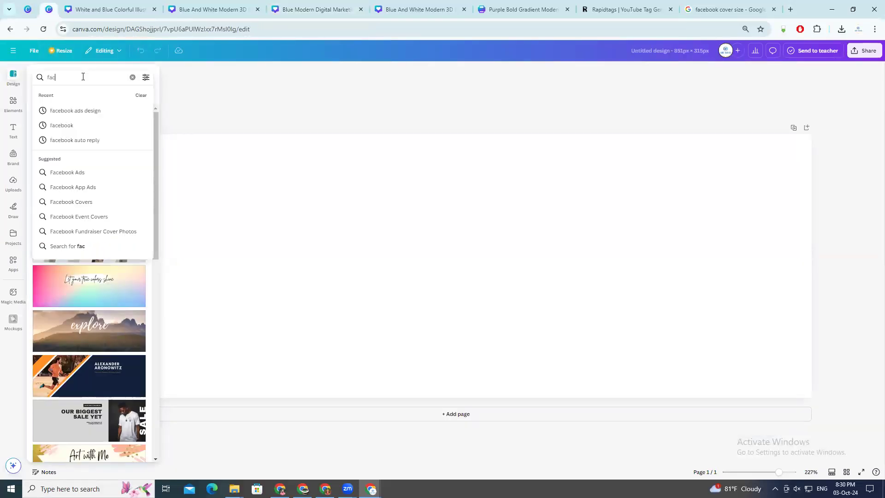
type("ebook")
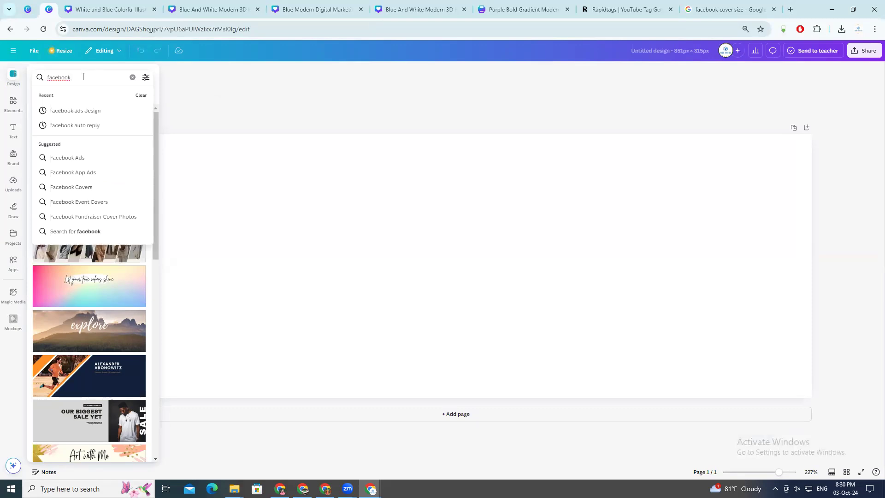
type(" cover design ")
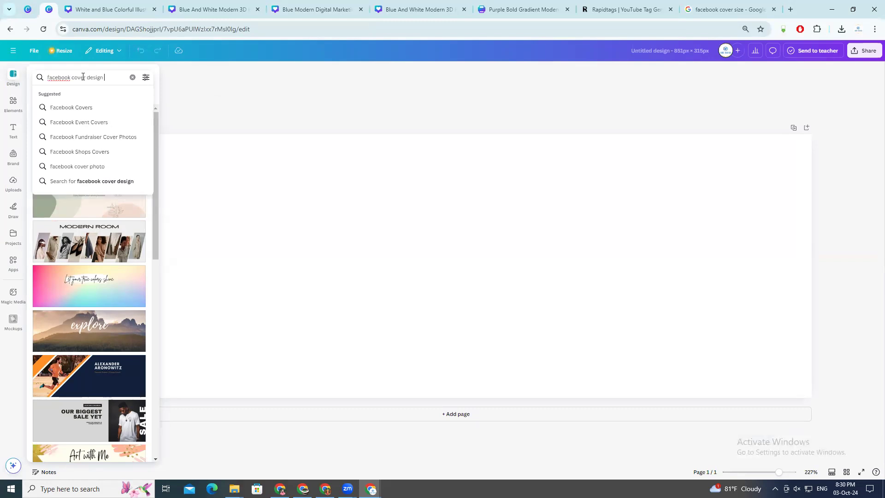
type("for digita")
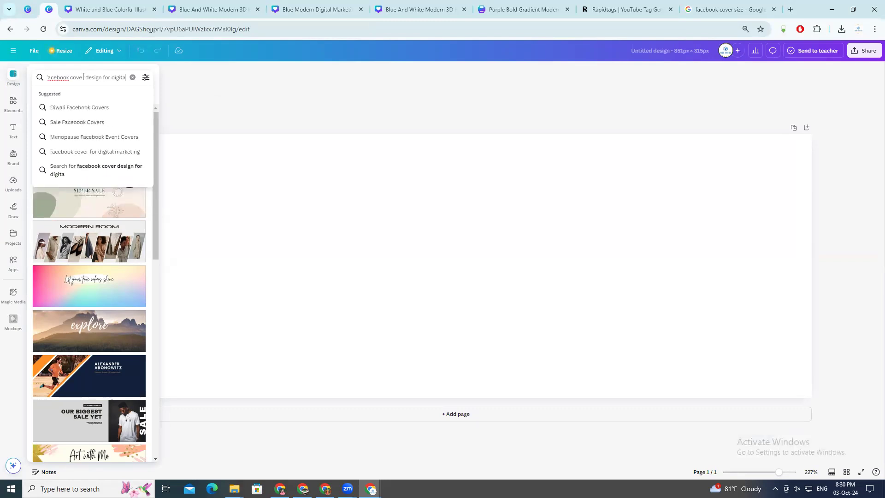
type("l marketing agency")
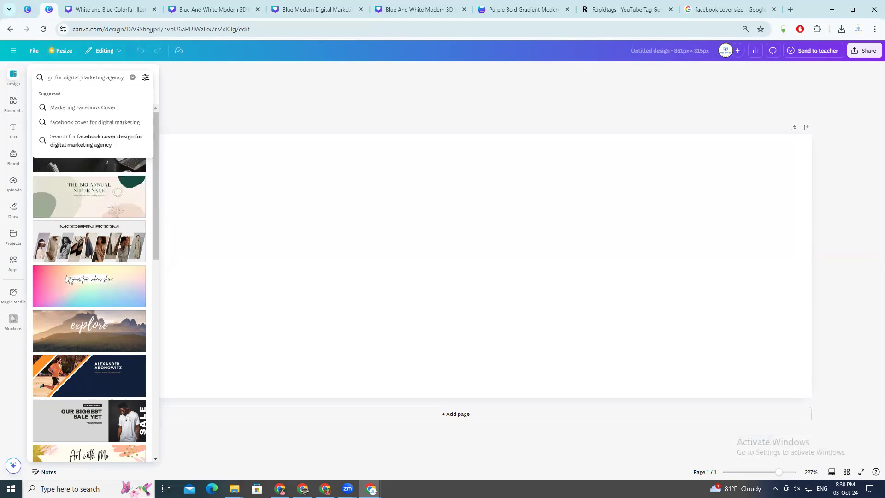
key("Return")
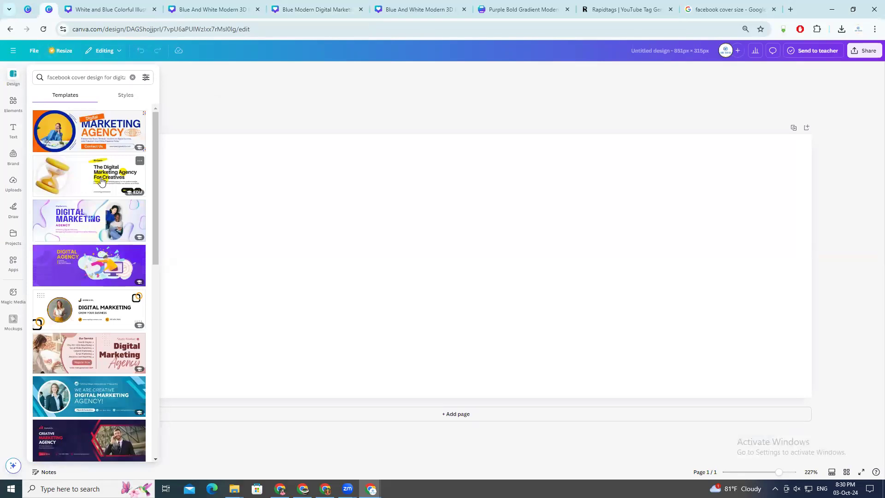
Step: Compare the blue marketing, business, purple agency and Web Design Studio reference designs
scroll(84, 236, "down", 5)
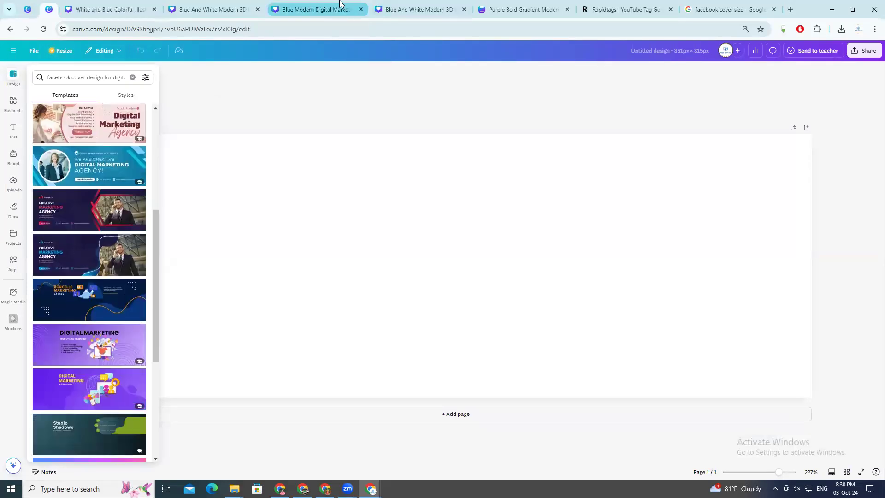
left_click(338, 8)
left_click(438, 8)
left_click(495, 8)
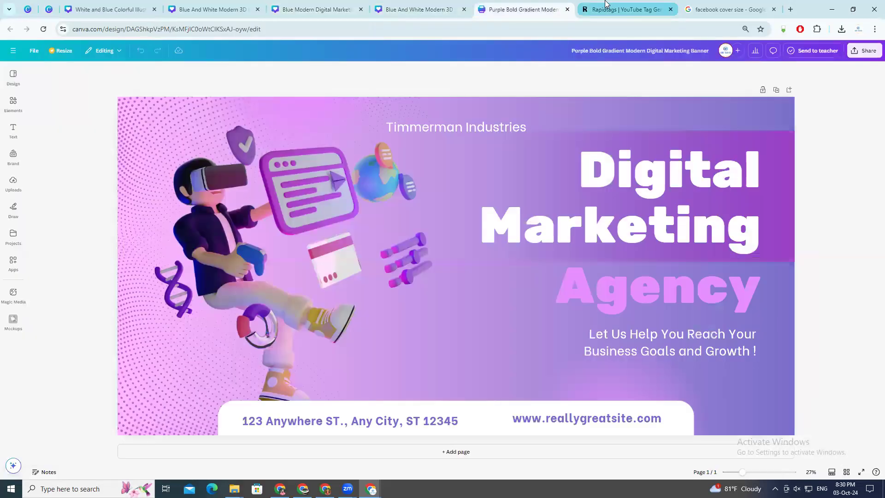
left_click(617, 8)
left_click(130, 7)
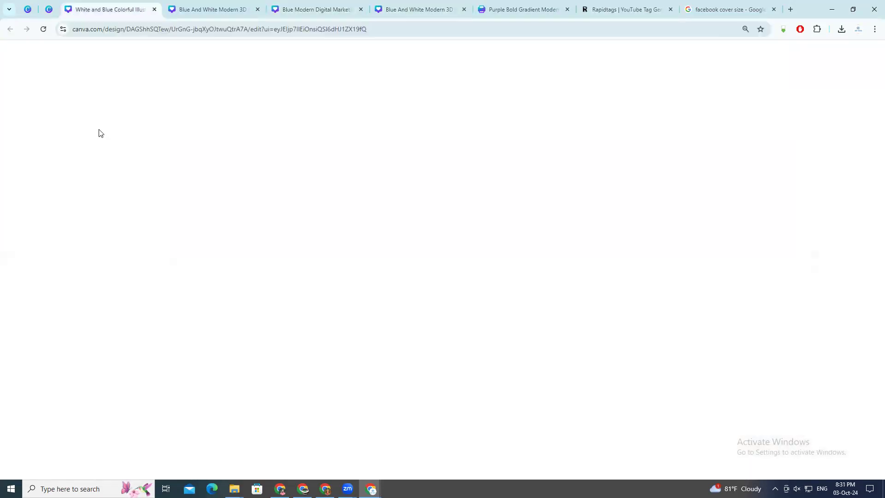
left_click(49, 9)
Step: Scroll the results and apply the Boost Your Sales advertising agency template
scroll(102, 273, "down", 5)
scroll(101, 273, "down", 4)
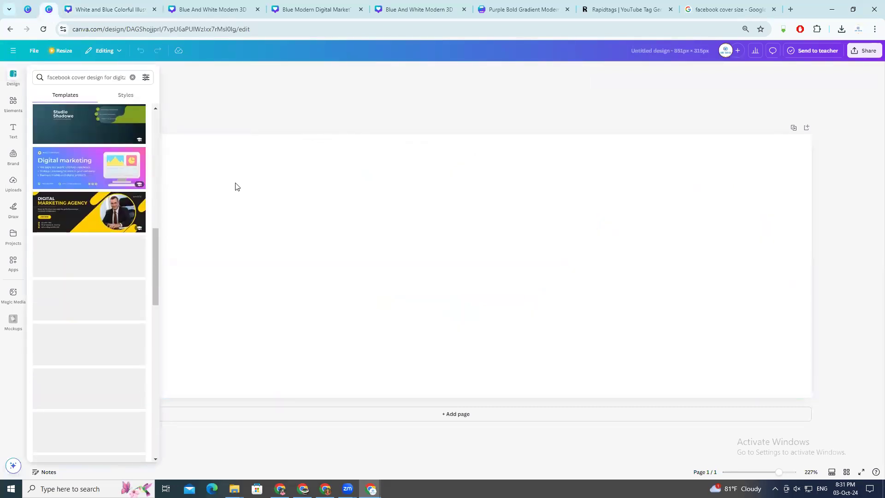
scroll(101, 297, "down", 6)
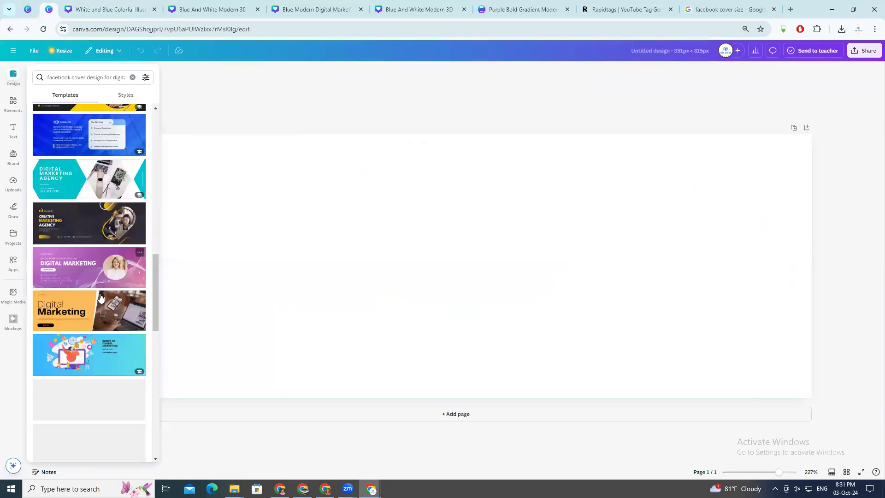
scroll(100, 298, "down", 5)
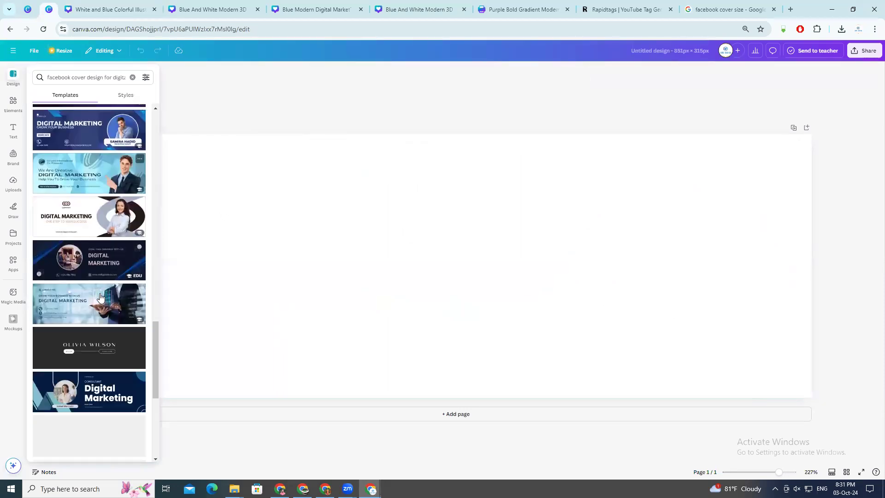
scroll(94, 298, "down", 4)
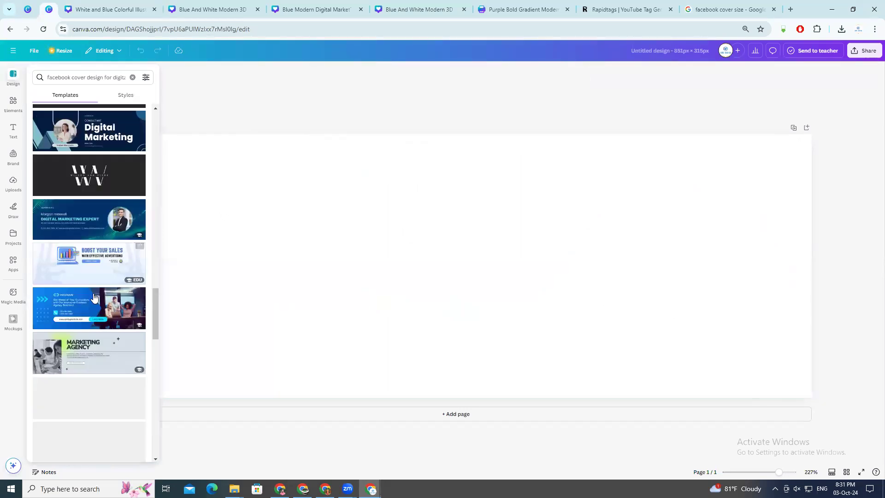
left_click(75, 253)
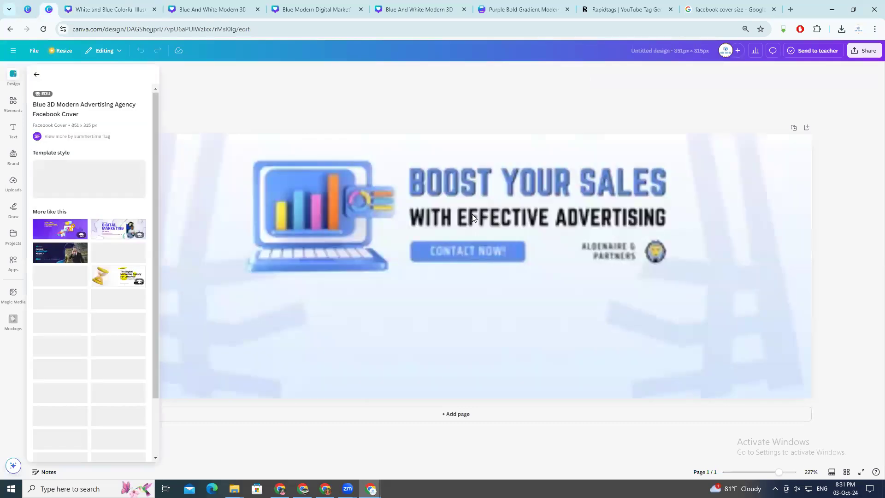
Step: Dismiss the template details and add a blank page 2 beneath the cover
left_click(265, 208)
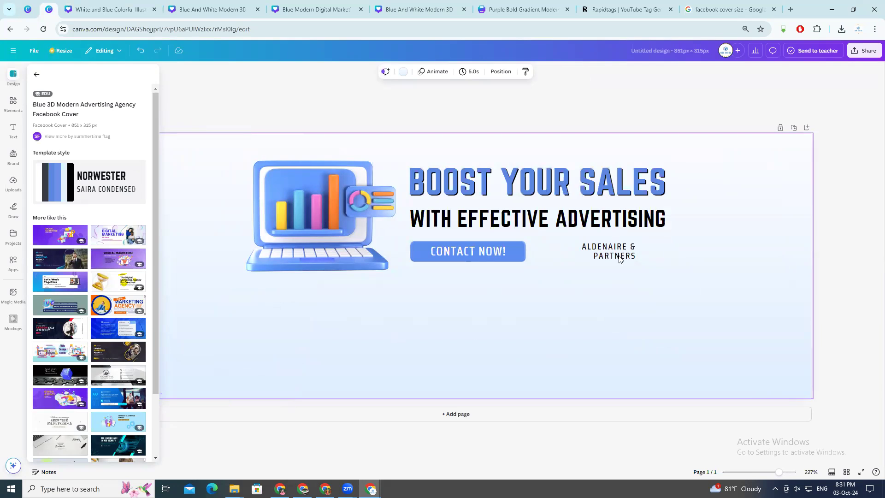
left_click(382, 153)
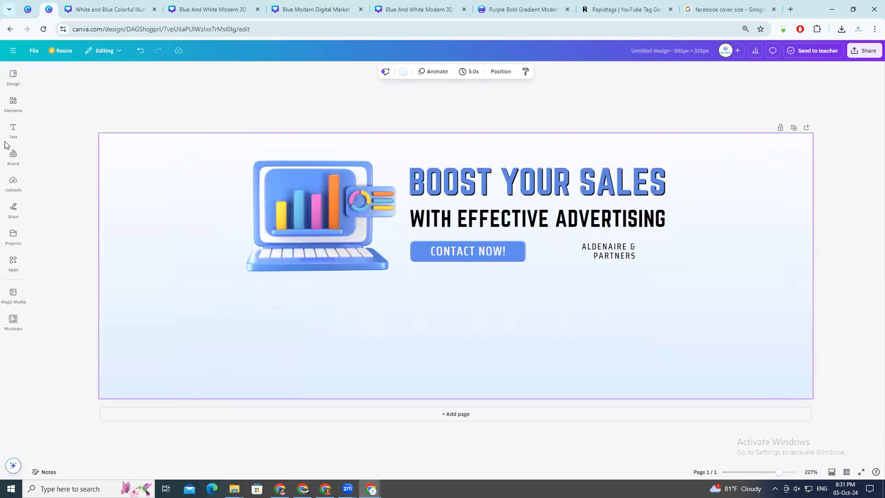
left_click(14, 102)
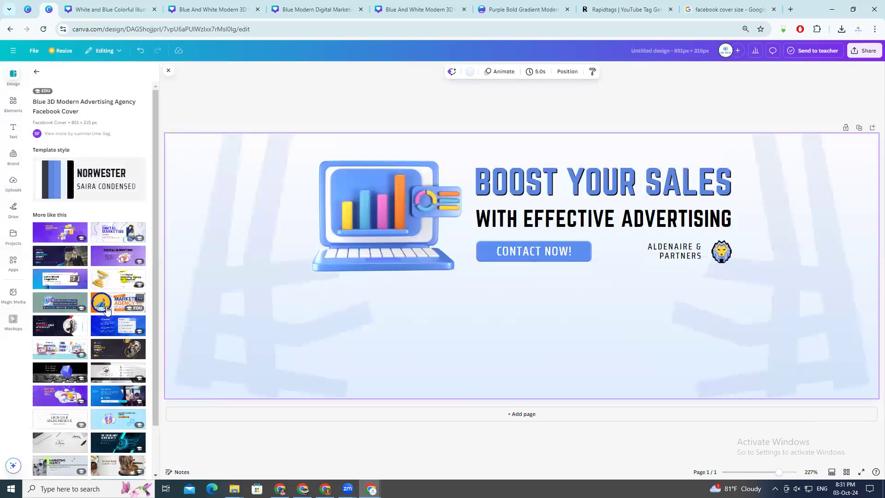
scroll(107, 310, "down", 1)
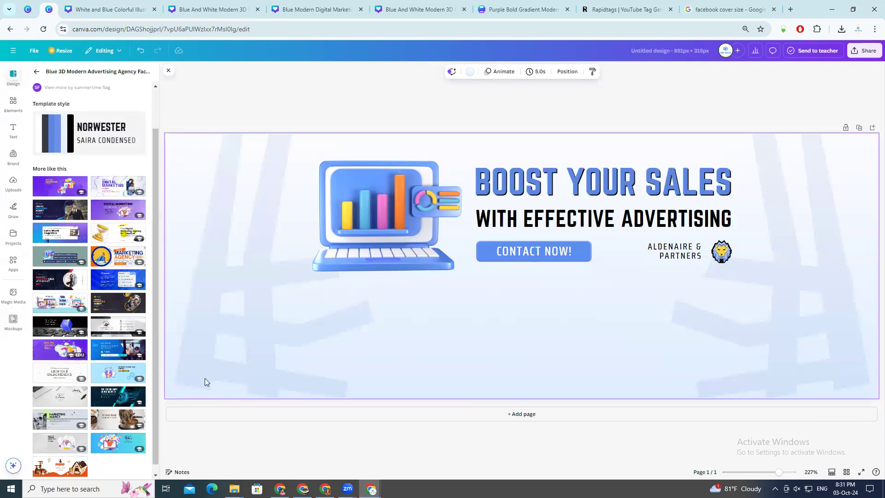
left_click(200, 409)
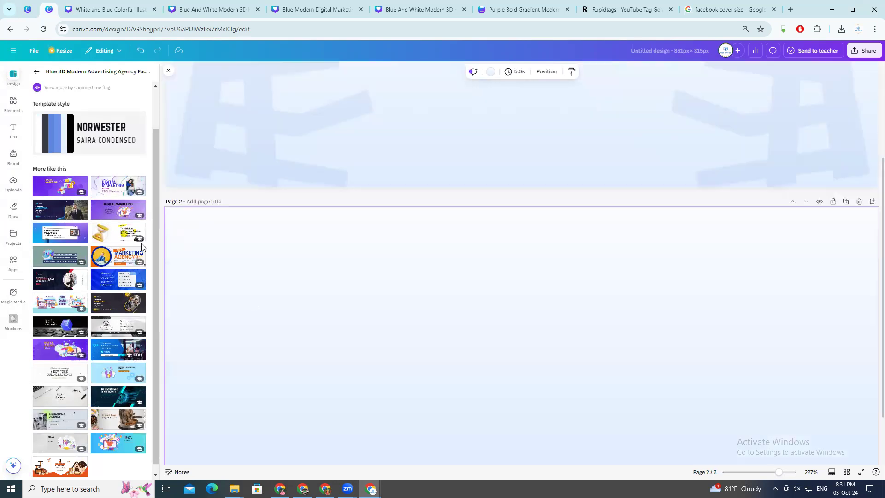
Step: Apply the White and Orange Modern Digital Marketing Agency template to page 2
left_click(110, 250)
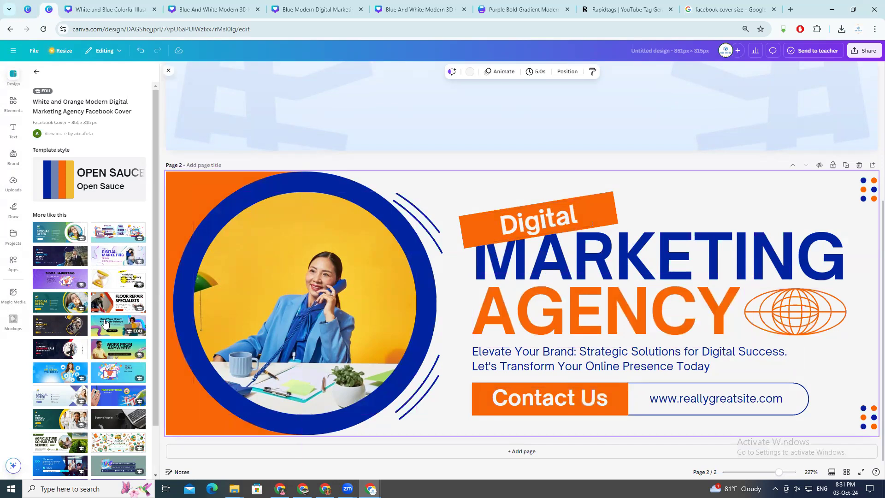
scroll(68, 350, "down", 1)
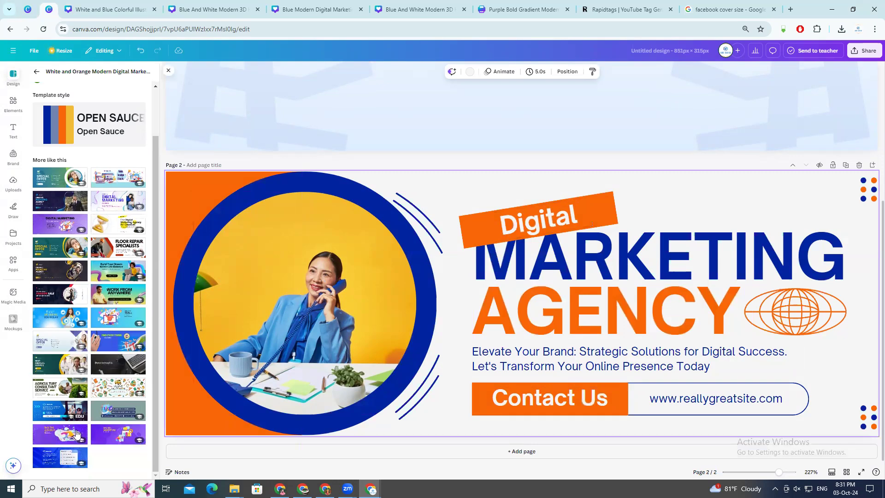
Step: Add page 3 with the Yellow and Purple Business Management template and select its clock
scroll(35, 160, "up", 1)
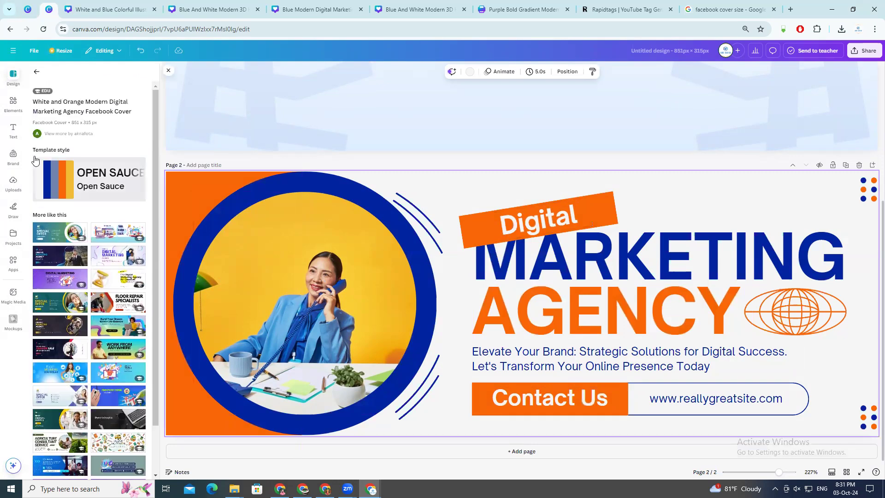
left_click(36, 70)
scroll(112, 319, "down", 4)
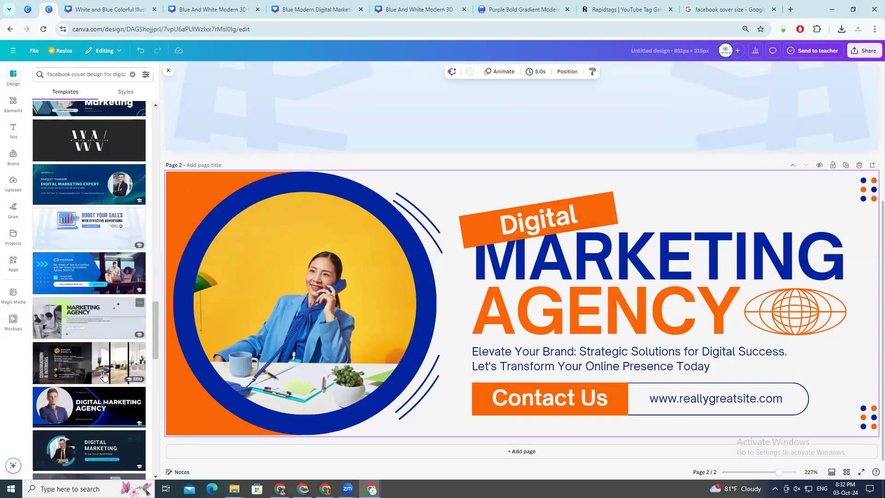
scroll(103, 372, "down", 3)
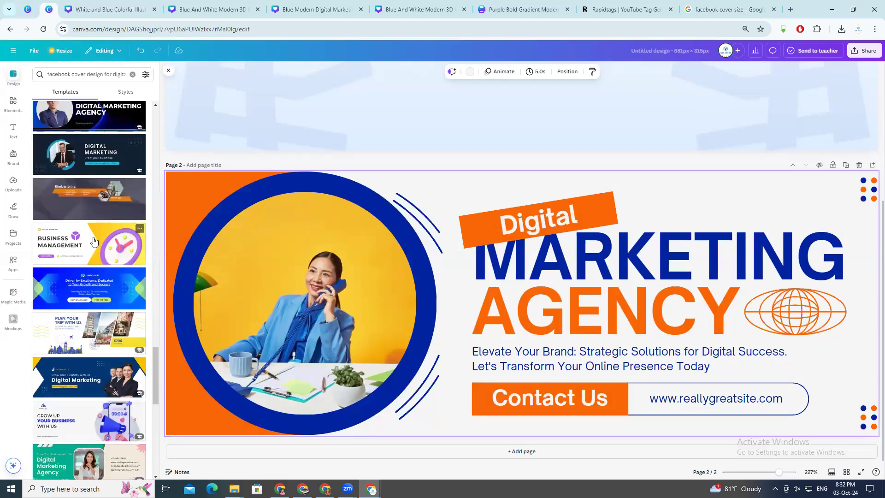
left_click(213, 452)
left_click(81, 245)
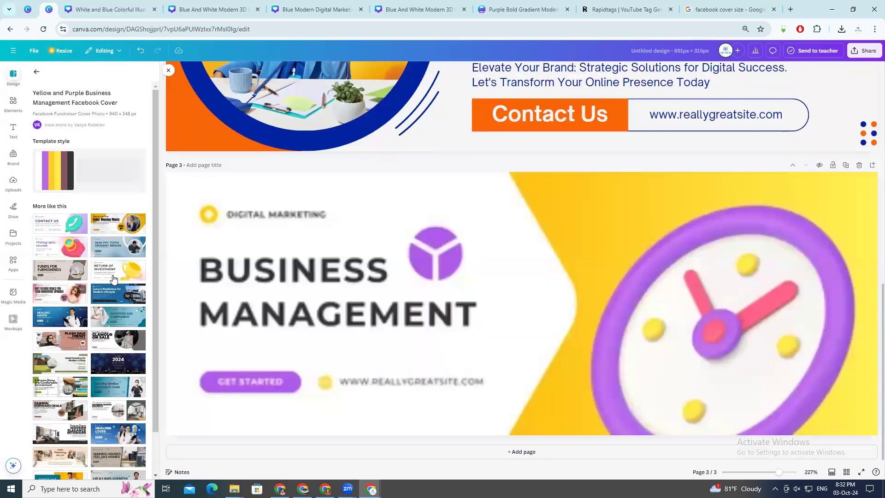
scroll(106, 358, "down", 1)
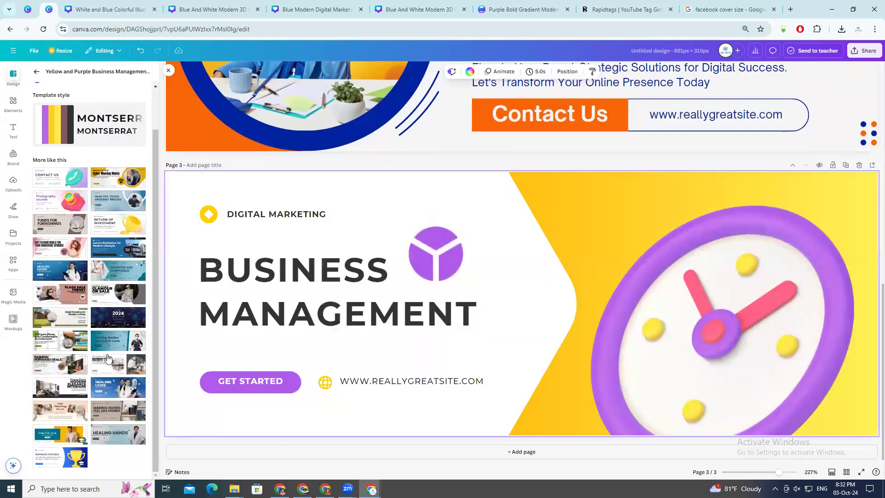
scroll(107, 359, "up", 1)
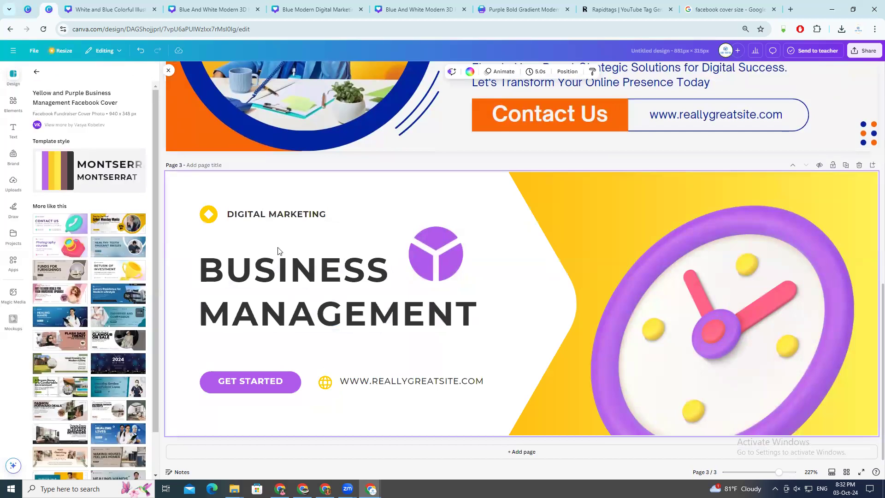
left_click(685, 274)
Step: Delete page 3's clock image and select the 3D people illustration in the business design
left_click_drag(692, 281, 649, 271)
key("Delete")
left_click(438, 9)
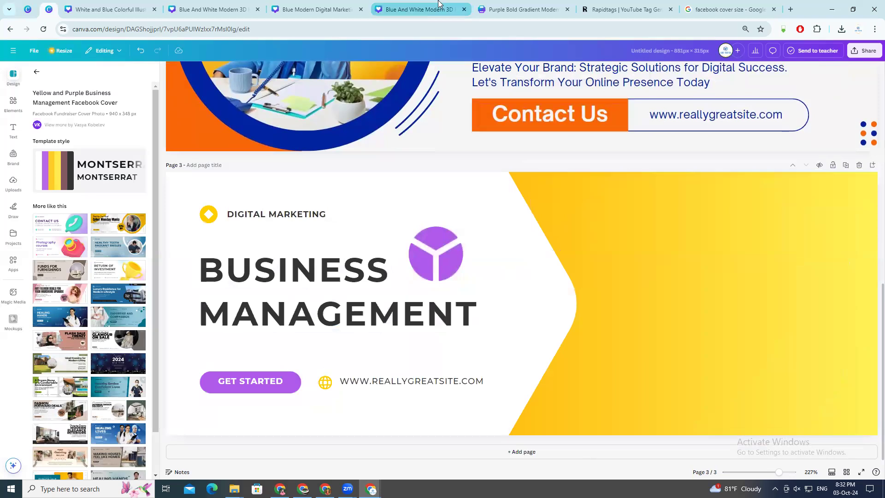
left_click(482, 188)
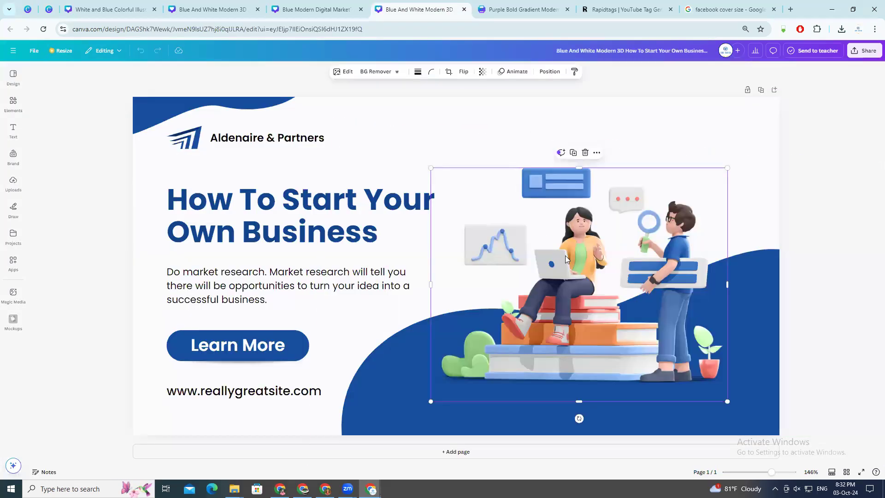
Step: Place the 3D people-on-books illustration over page 3's yellow right half
left_click(208, 8)
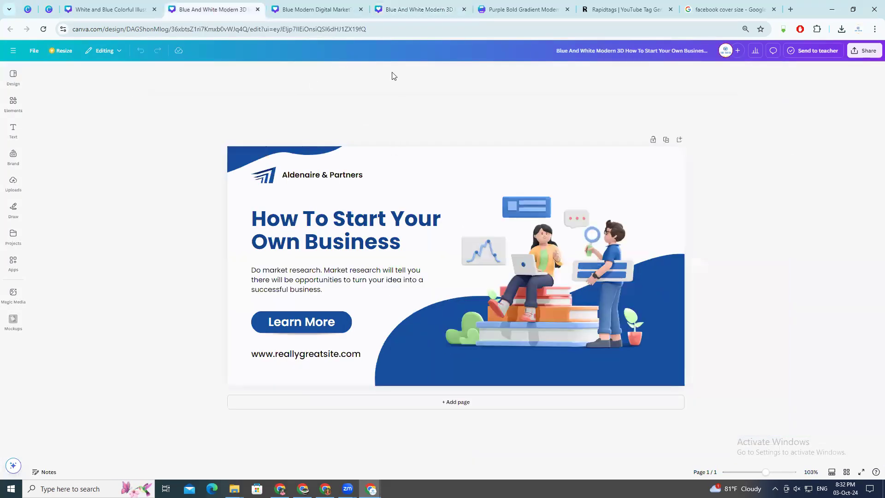
left_click(137, 14)
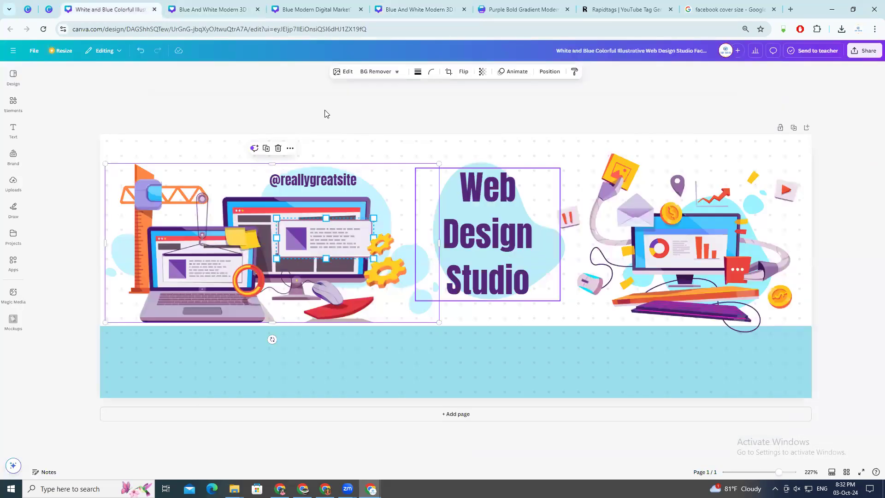
left_click(309, 7)
left_click(414, 10)
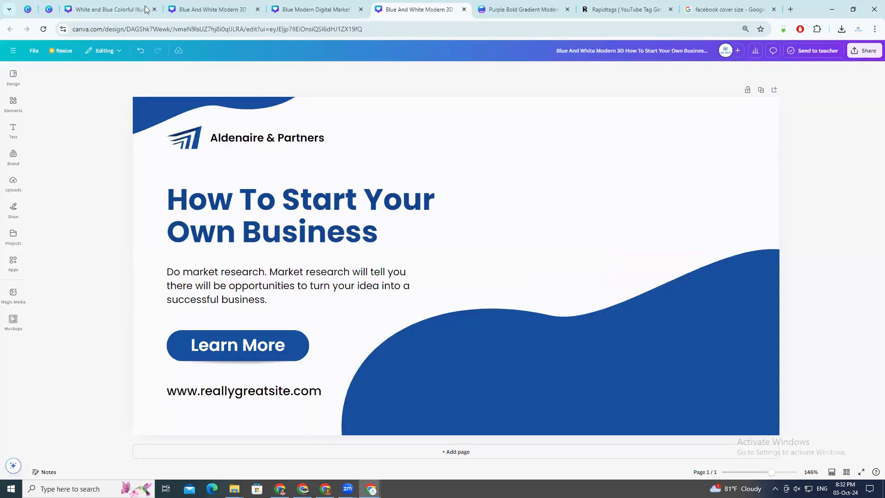
left_click(49, 9)
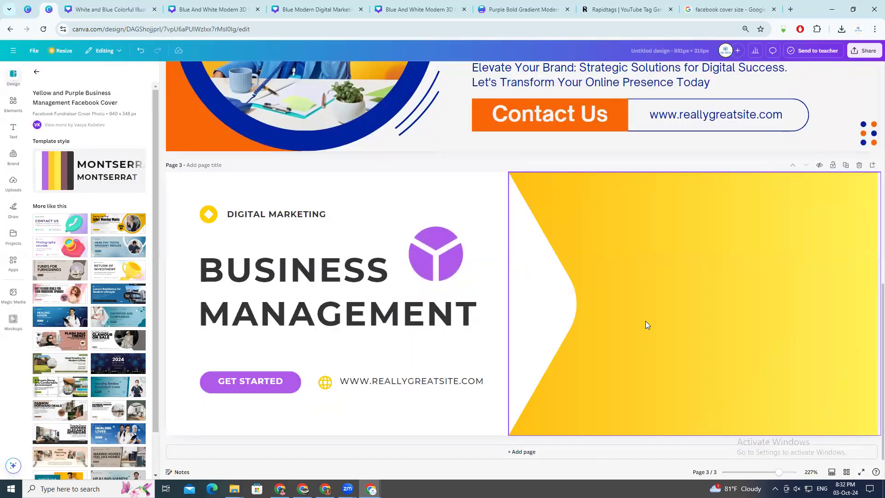
left_click_drag(361, 298, 704, 313)
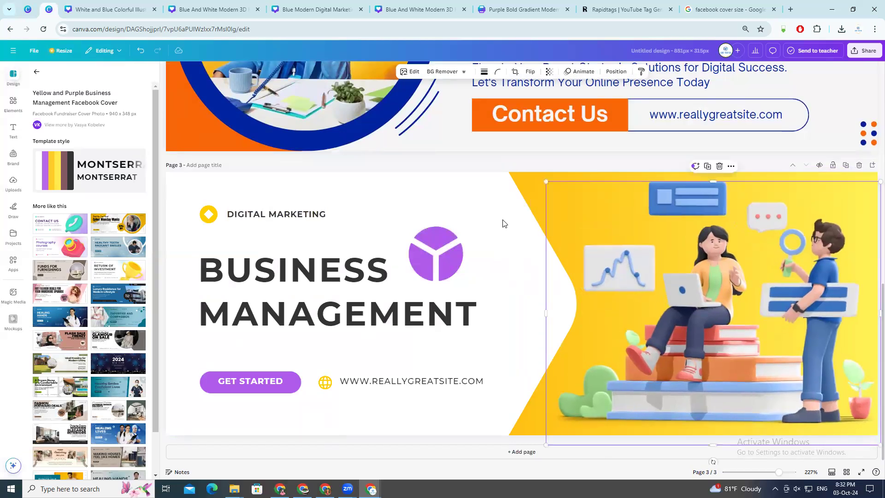
left_click(546, 195)
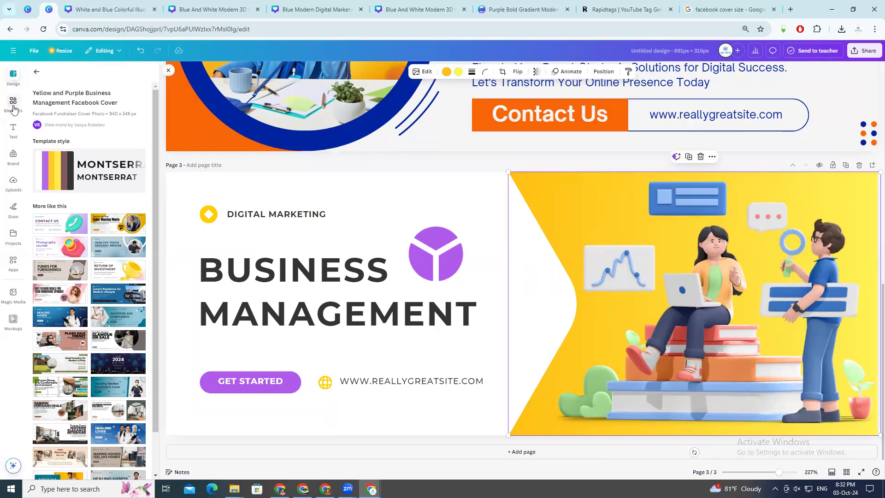
Step: Recolour page 3's background gradient to golden yellow, then bring up File Explorer's Downloads
left_click(459, 73)
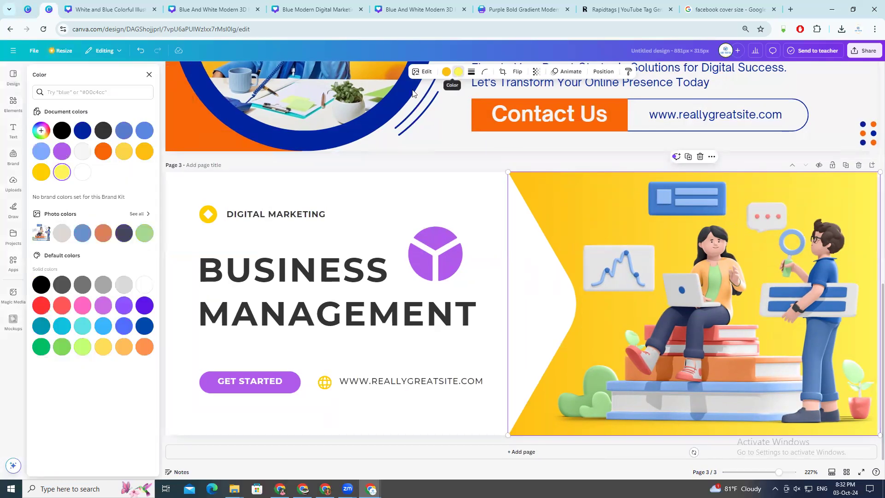
left_click(103, 152)
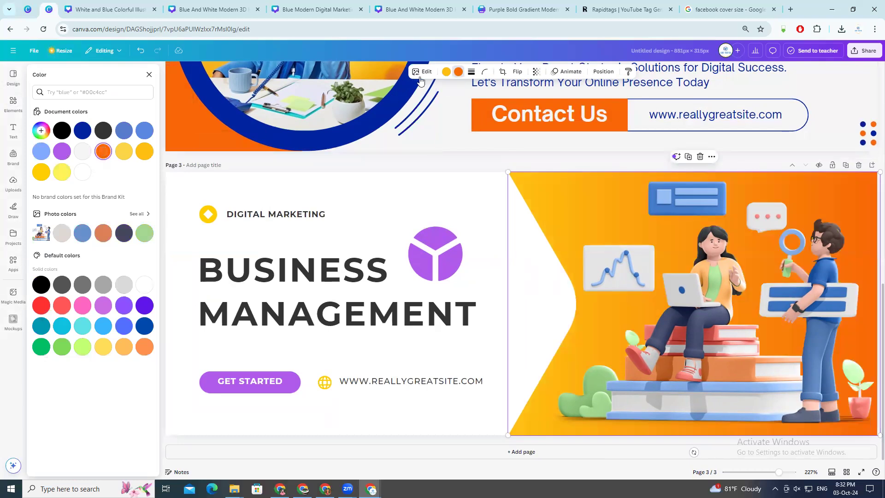
left_click(445, 73)
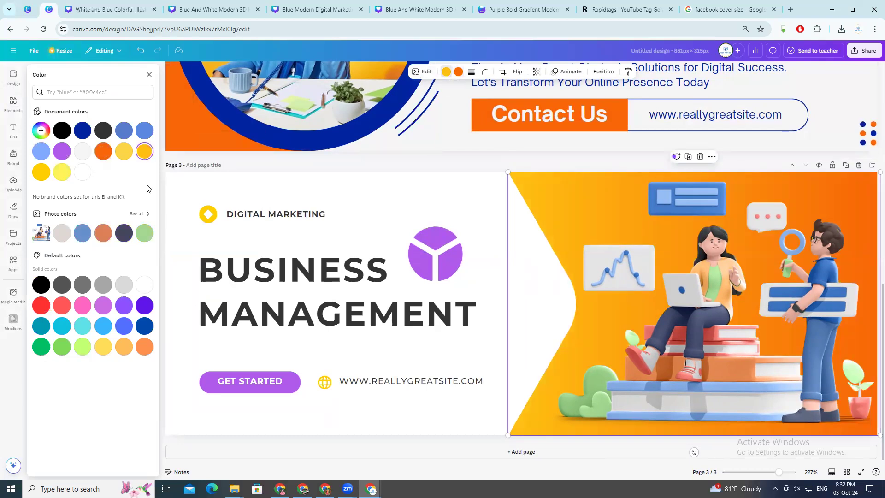
left_click(124, 152)
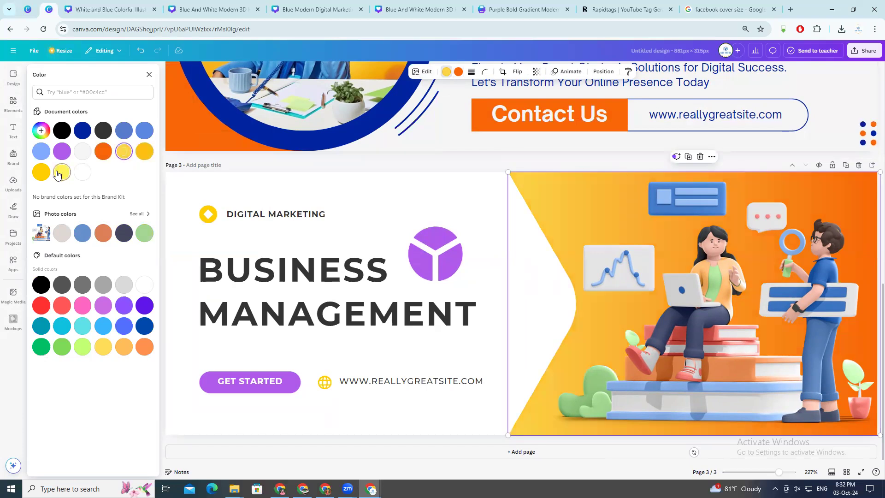
left_click(41, 174)
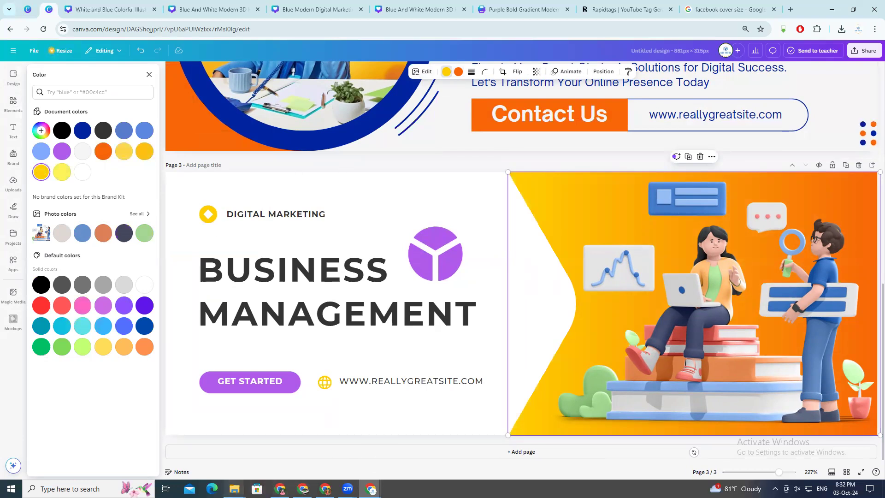
left_click(198, 447)
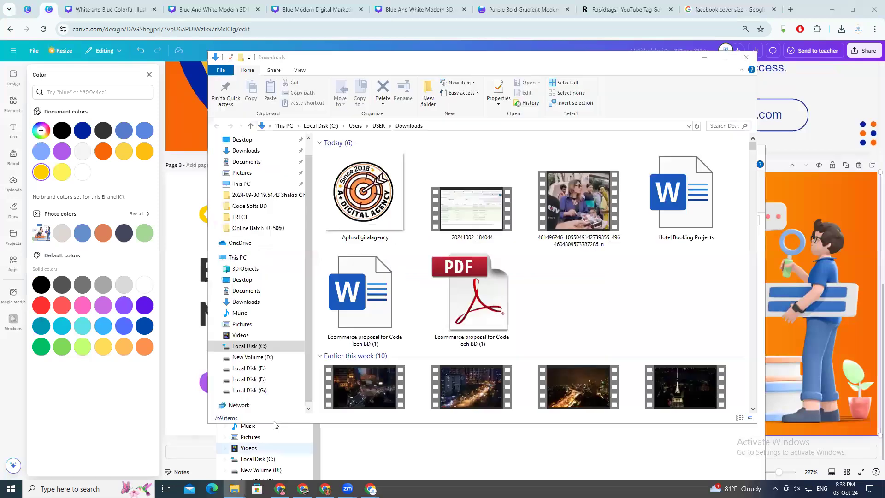
Step: View the Aplusdigitalagency logo zoomed in Photos, then minimise Photos and File Explorer
double_click(354, 198)
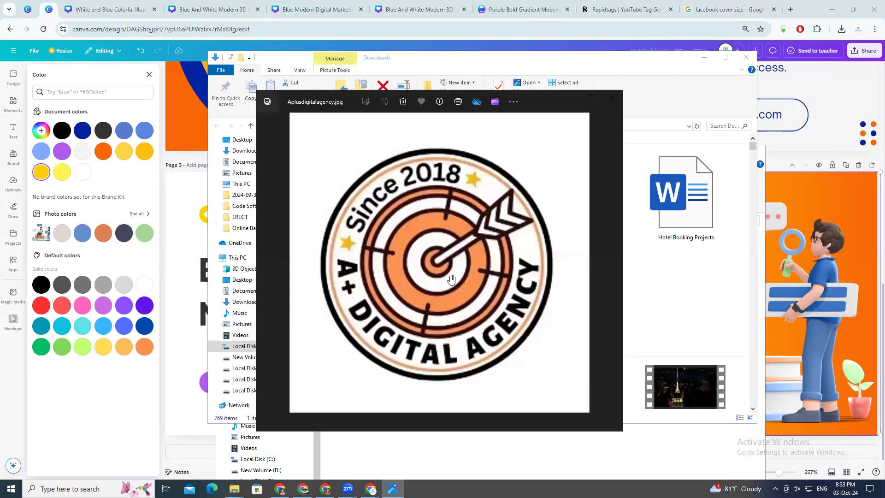
scroll(451, 280, "up", 2)
scroll(456, 279, "up", 1)
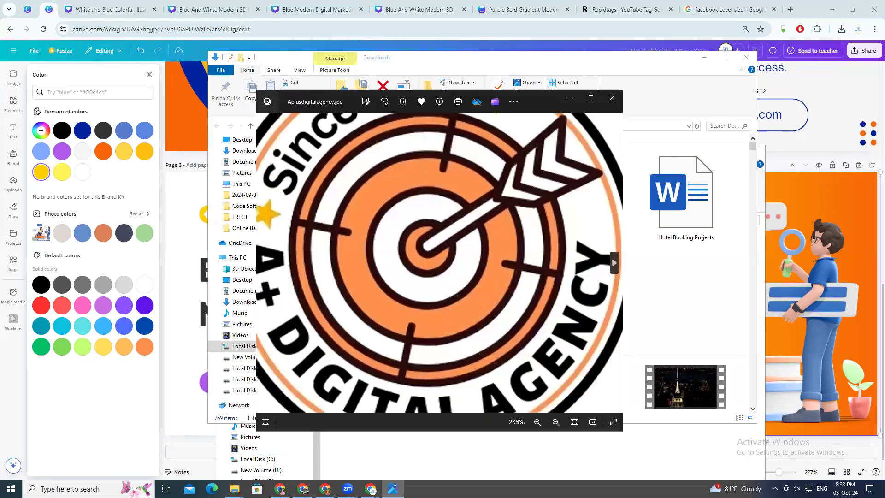
left_click(704, 57)
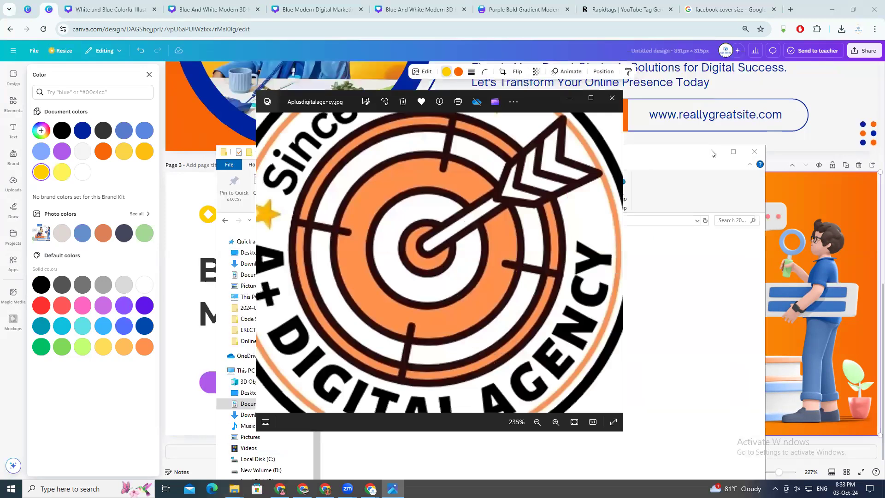
scroll(548, 141, "up", 1)
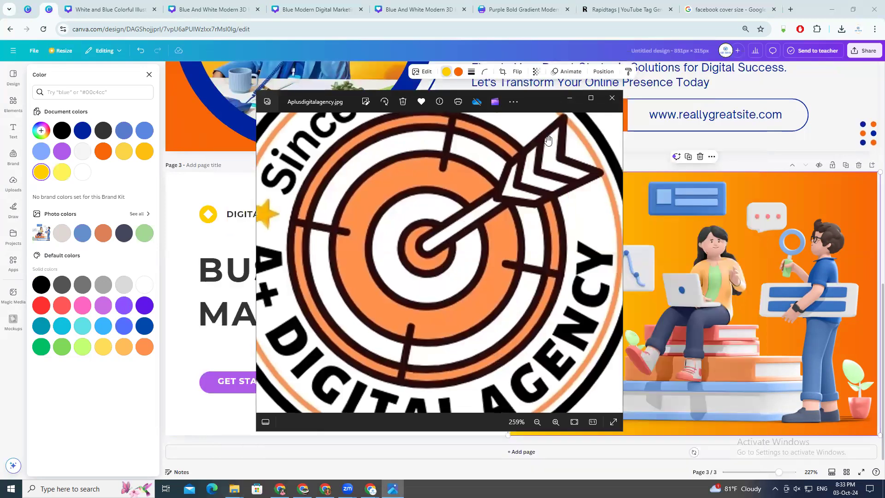
scroll(411, 317, "up", 1)
left_click(569, 98)
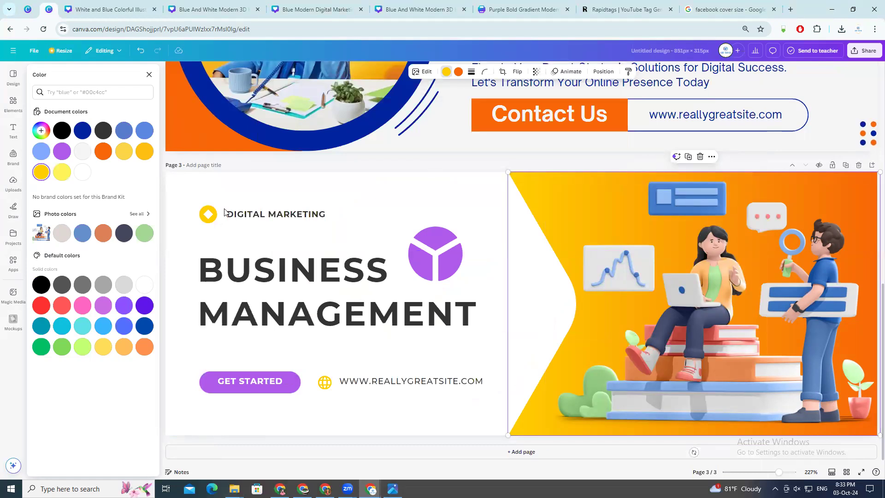
Step: Retype page 3's DIGITAL MARKETING tagline as 'A+ DIGITAL AGENCY' and delete the yellow diamond icon
left_click(249, 218)
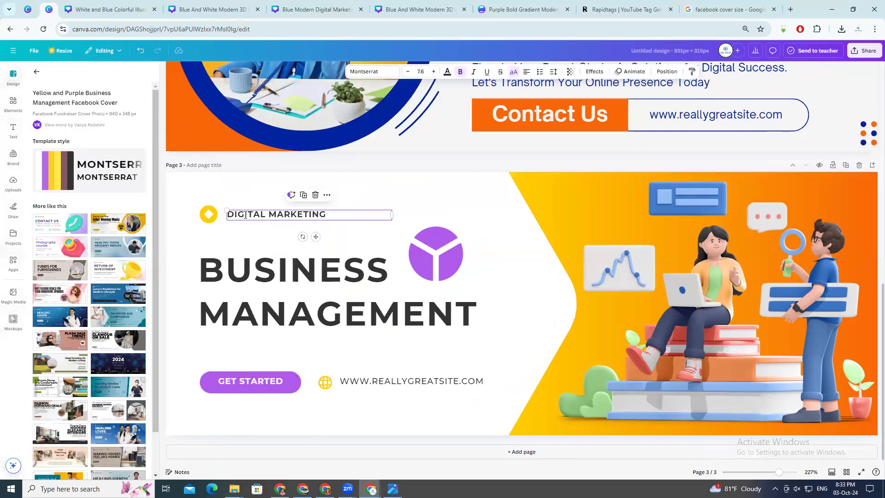
double_click(245, 215)
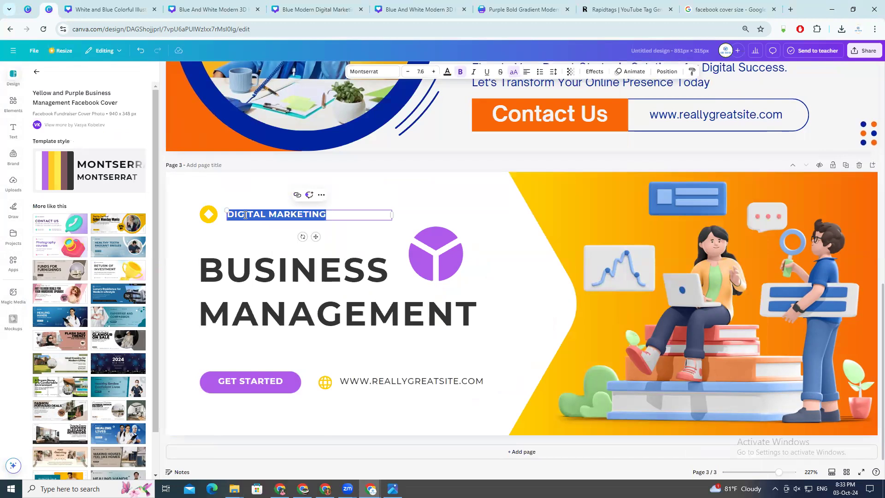
type("A+")
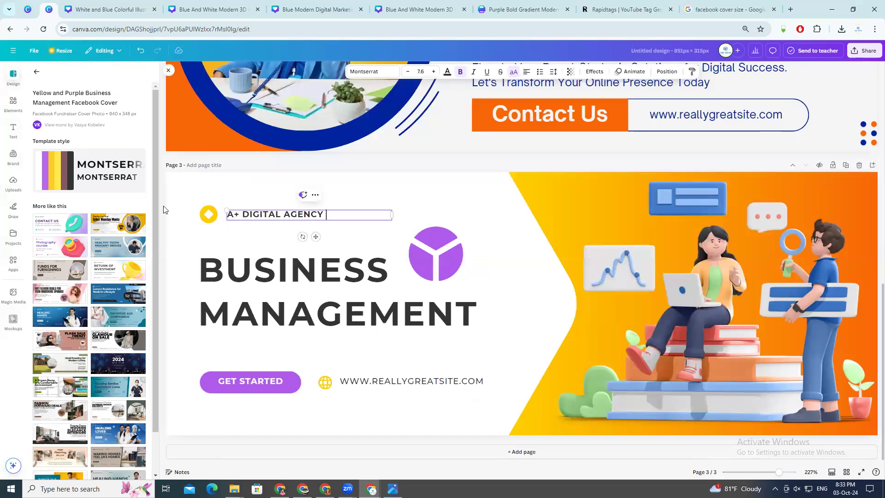
left_click(208, 213)
key("Delete")
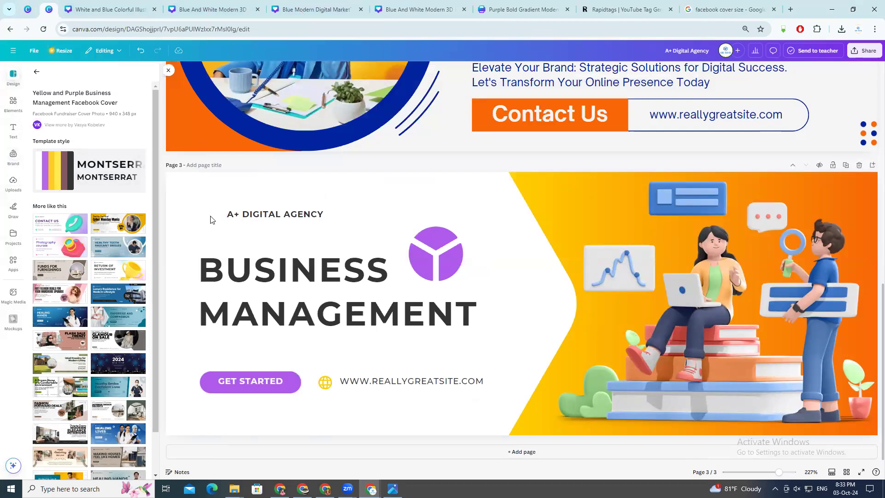
Step: Upload the Aplusdigitalagency logo image from the Downloads folder through the Uploads panel
left_click(13, 182)
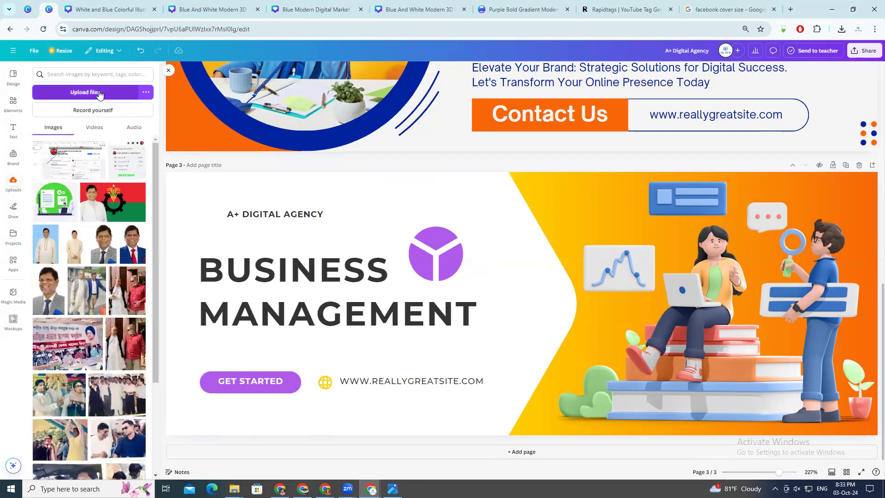
left_click(99, 94)
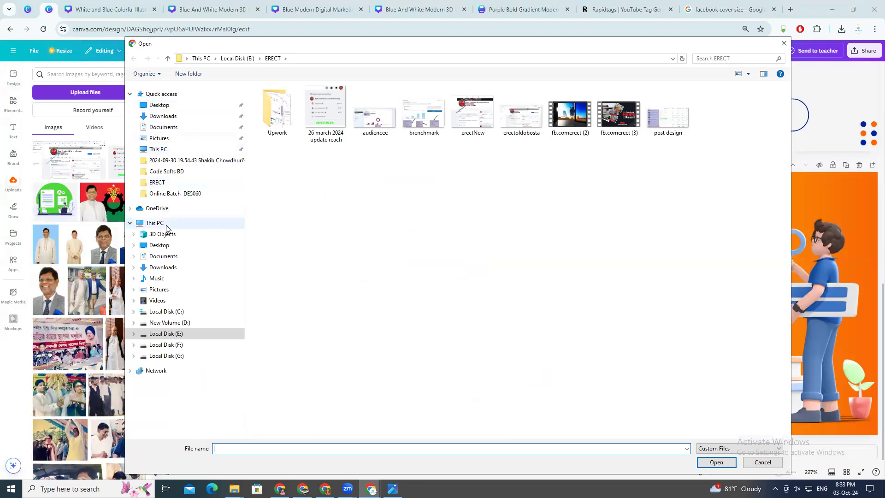
left_click(167, 257)
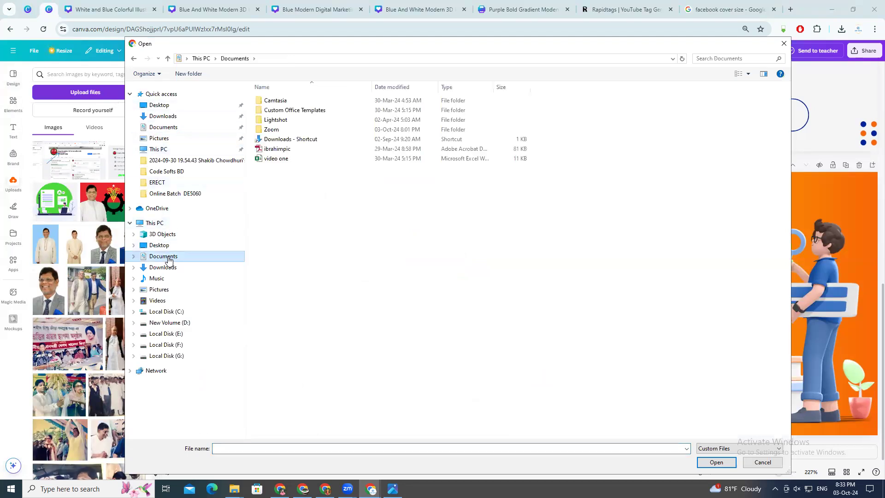
left_click(178, 118)
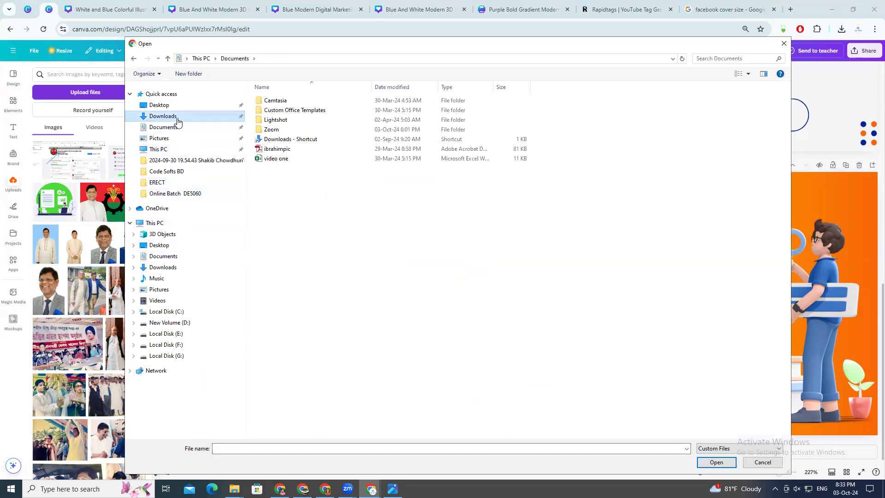
left_click(283, 130)
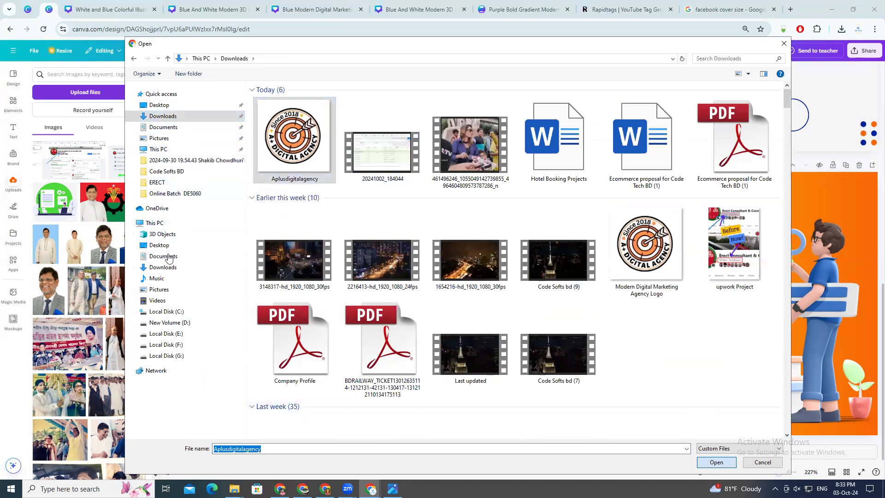
key("Escape")
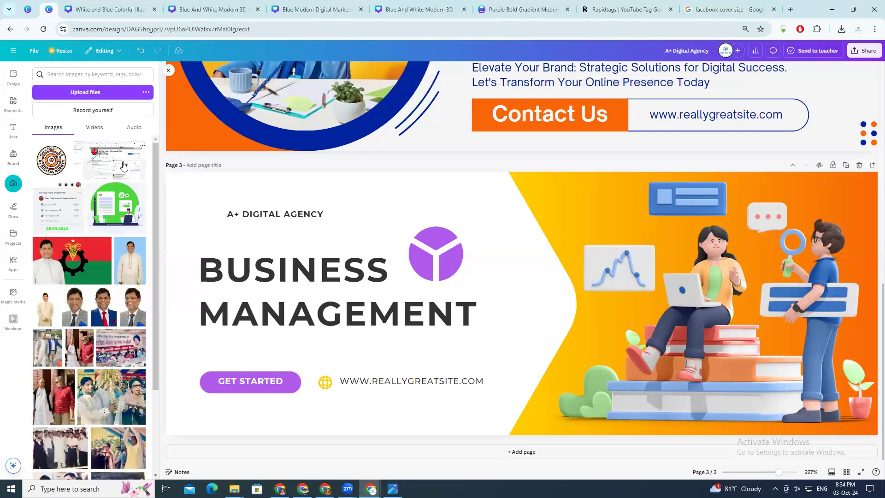
Step: Place the uploaded logo on page 3, try duplicating it, then delete it again
left_click_drag(61, 145, 52, 164)
left_click(51, 161)
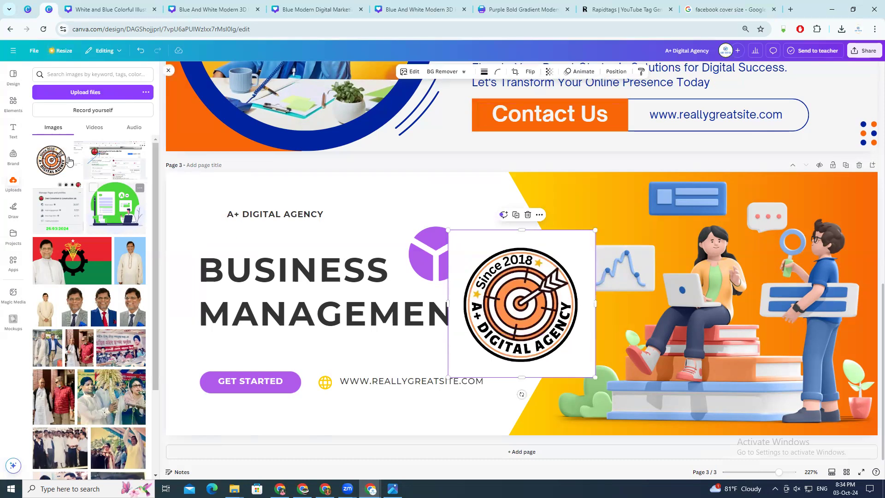
left_click_drag(42, 156, 590, 197)
key("ctrl+d")
key("ctrl+z")
key("ctrl+z")
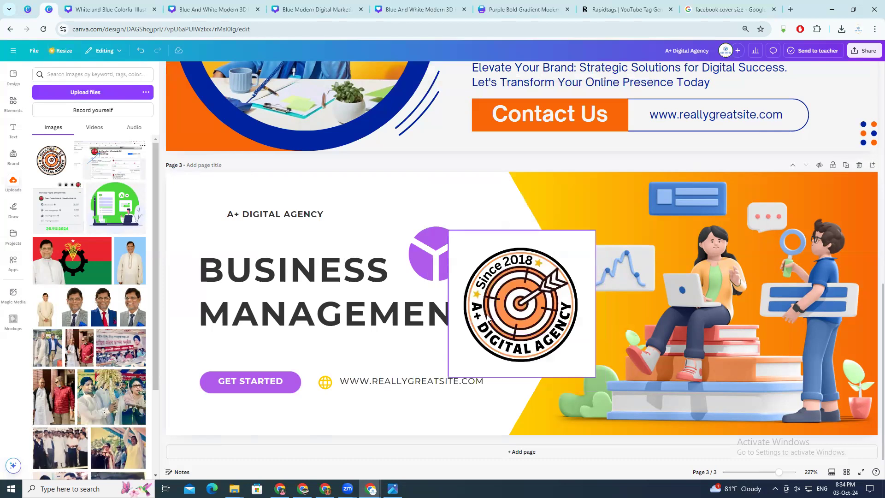
key("ctrl+y")
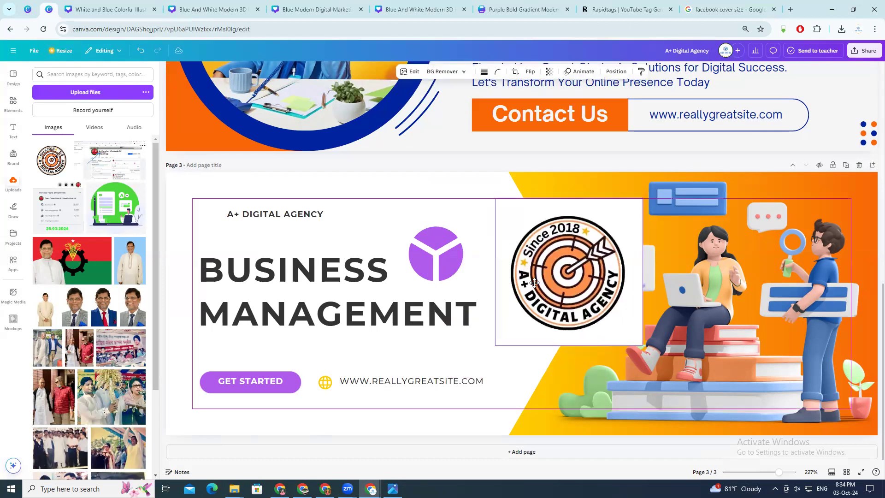
left_click(535, 282)
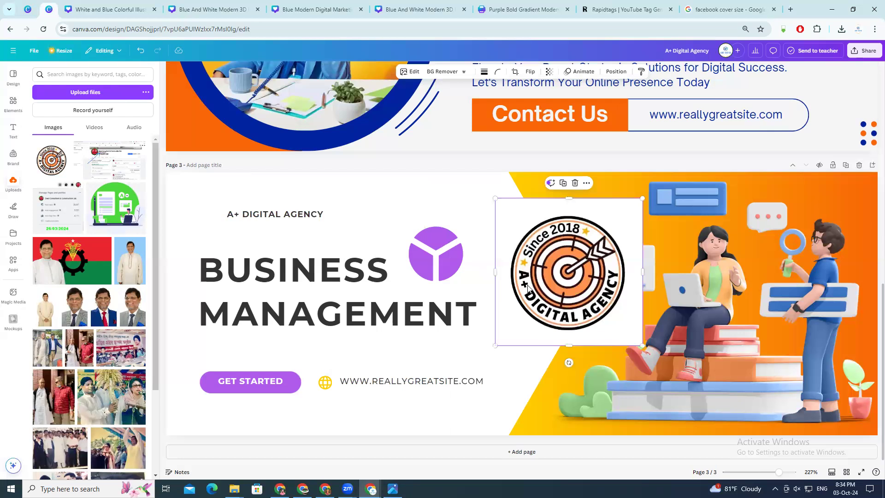
left_click(404, 74)
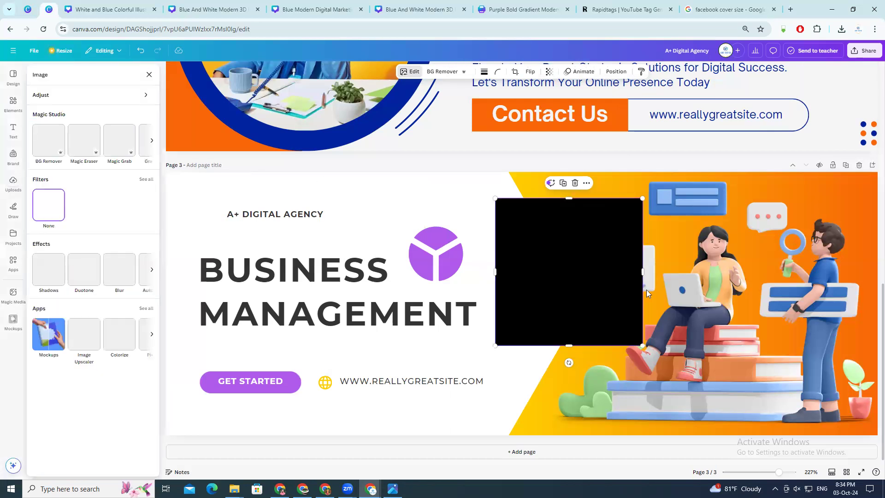
left_click(575, 184)
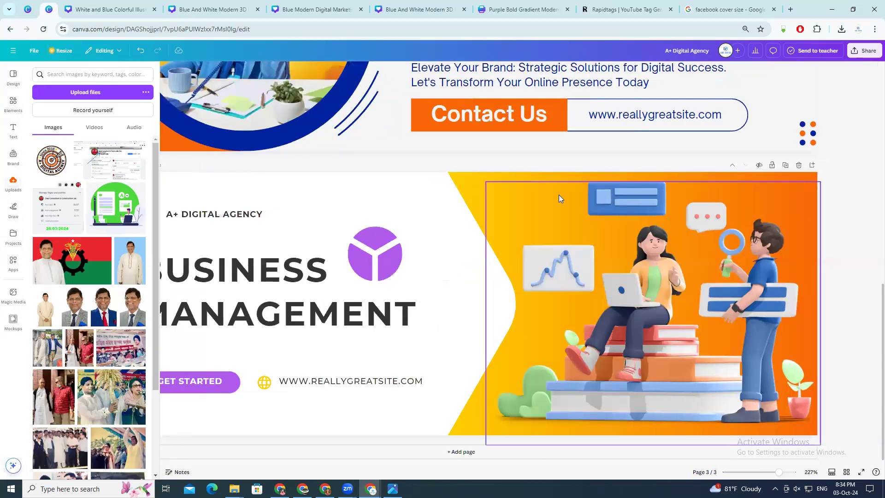
Step: Re-add the A+ Digital Agency logo and drag it up beside the A+ DIGITAL AGENCY heading
left_click(6, 183)
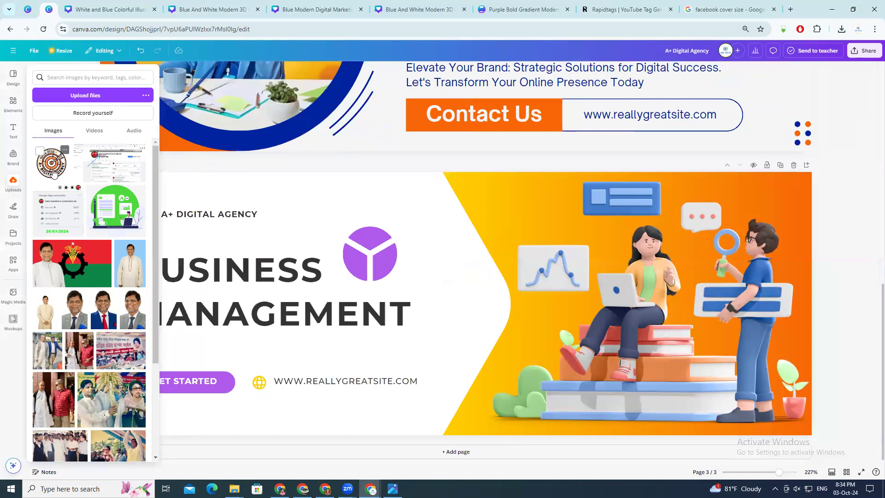
left_click(14, 105)
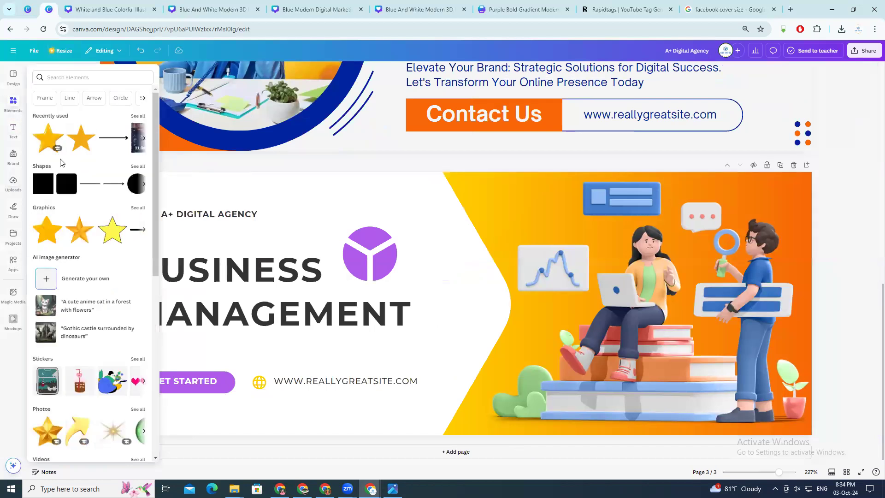
left_click(9, 180)
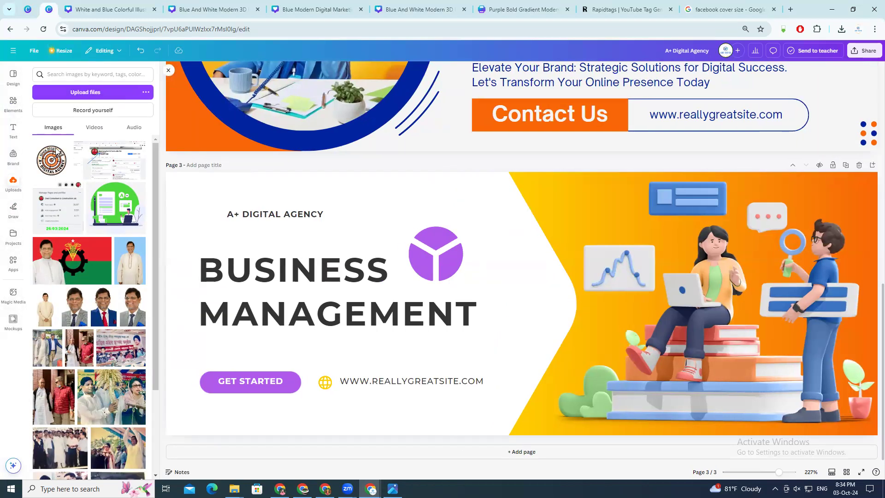
left_click(53, 160)
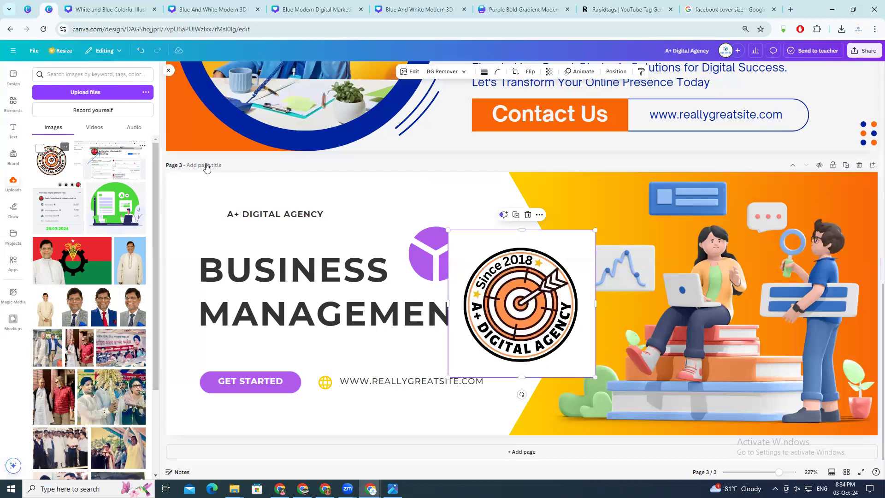
left_click_drag(518, 314, 372, 304)
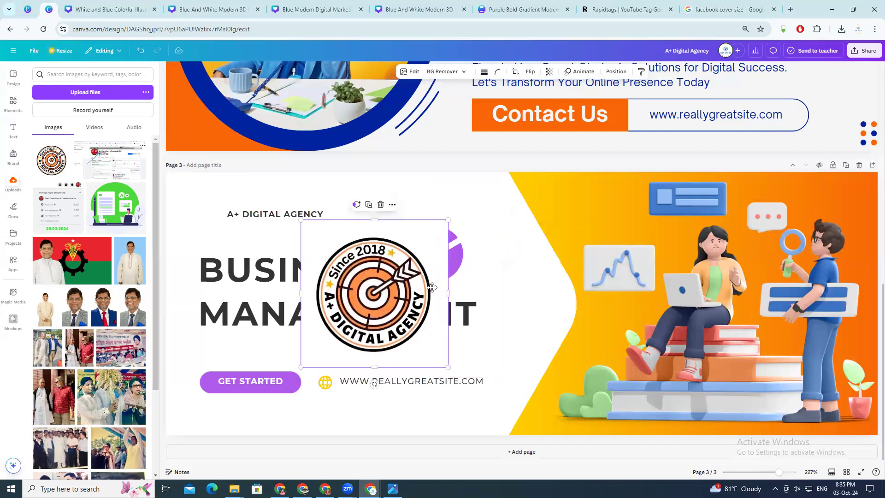
left_click_drag(432, 288, 629, 241)
left_click_drag(567, 257, 458, 230)
Step: Give page 3 a light blue background after trying yellow and orange, and drag the logo lower
left_click(512, 234)
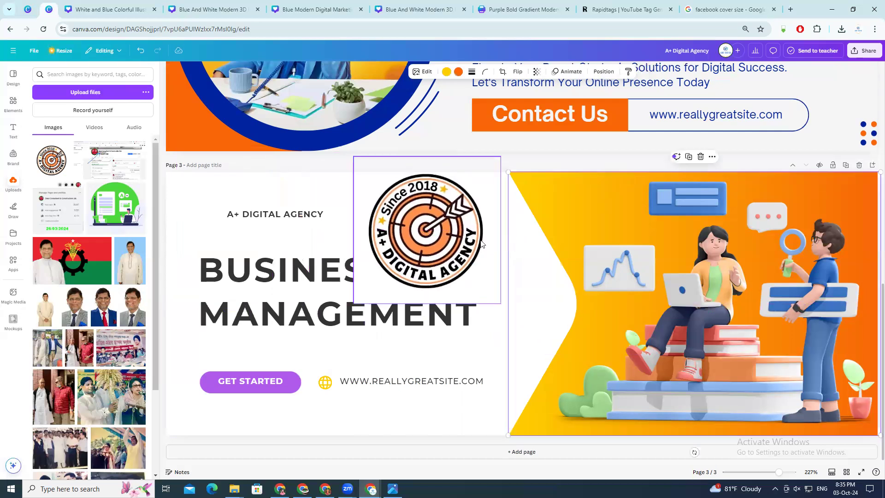
left_click(443, 228)
left_click(200, 195)
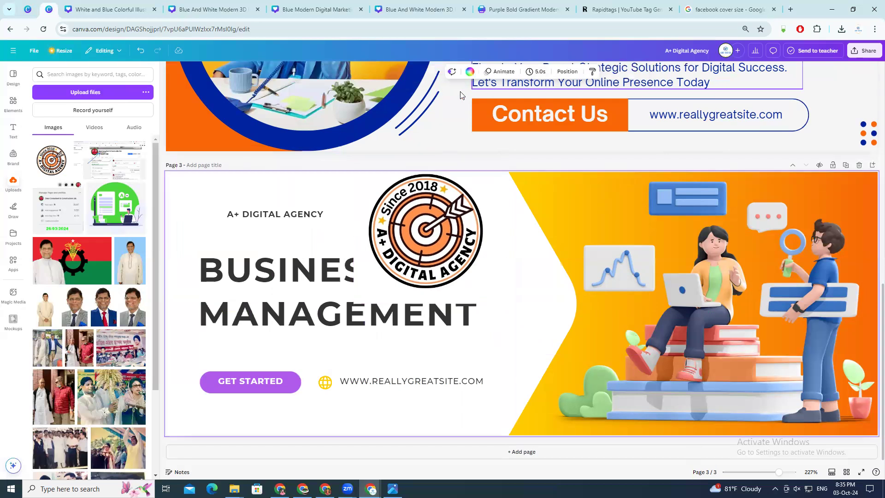
left_click(470, 71)
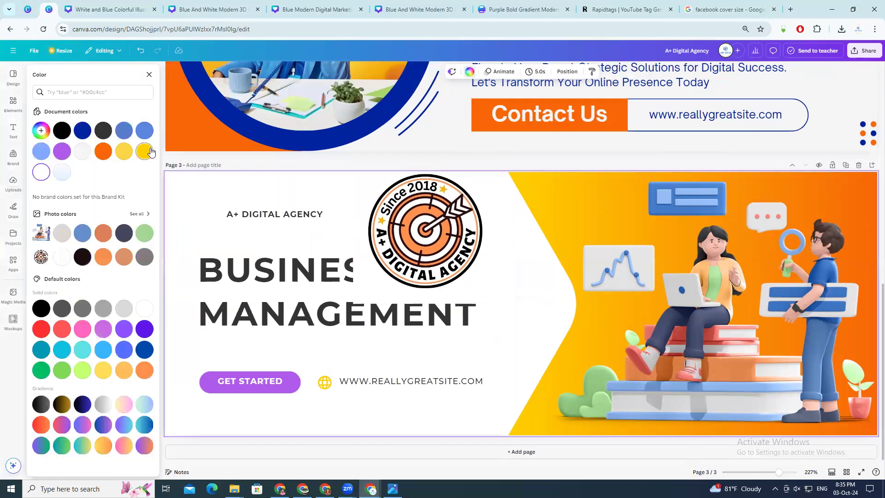
left_click(149, 151)
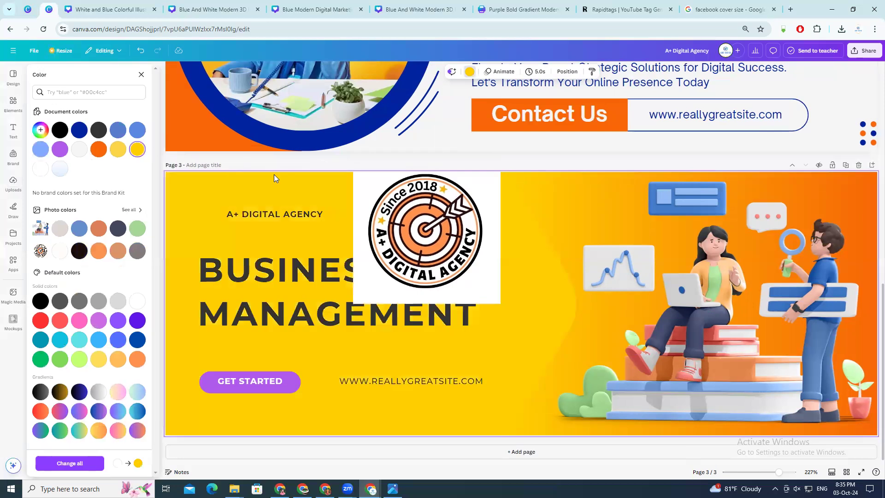
left_click(99, 152)
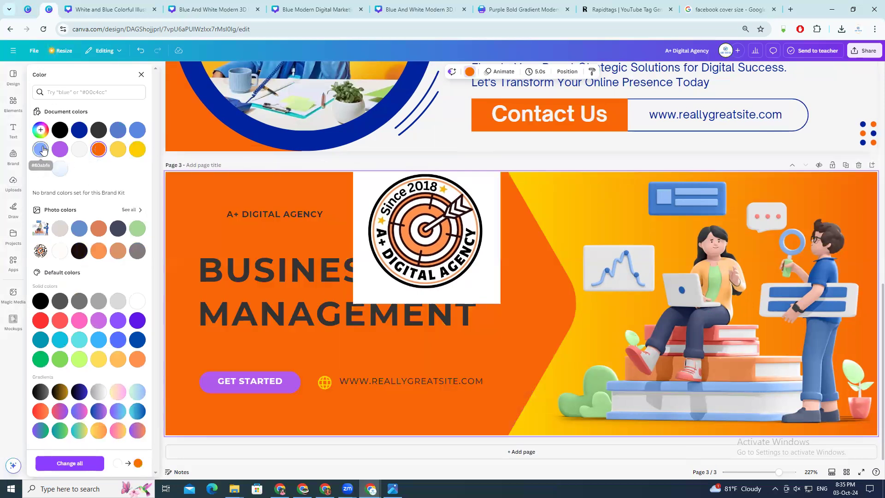
left_click(40, 149)
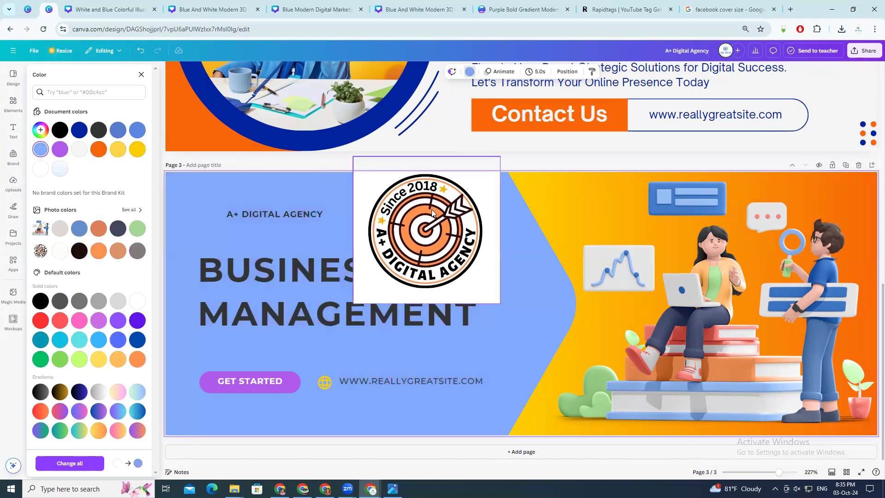
left_click_drag(479, 228, 472, 258)
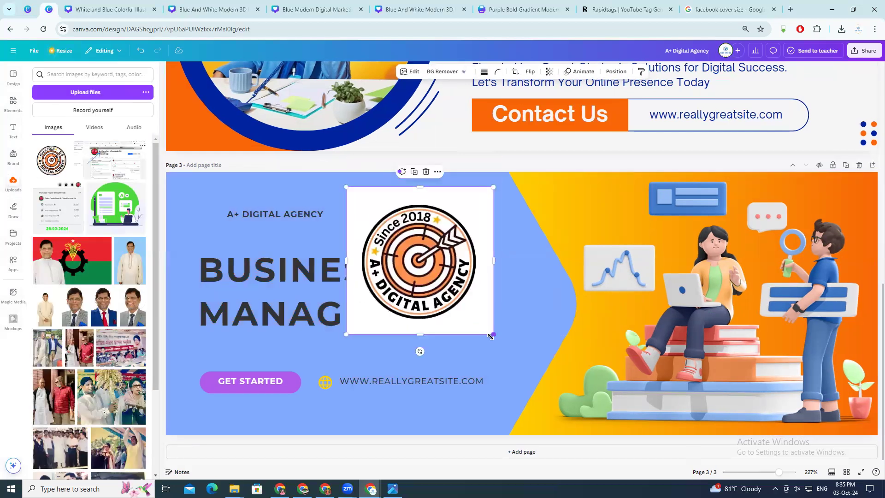
Step: Shrink the logo to icon size left of A+ DIGITAL AGENCY and run BG Remover on it
left_click_drag(493, 333, 384, 226)
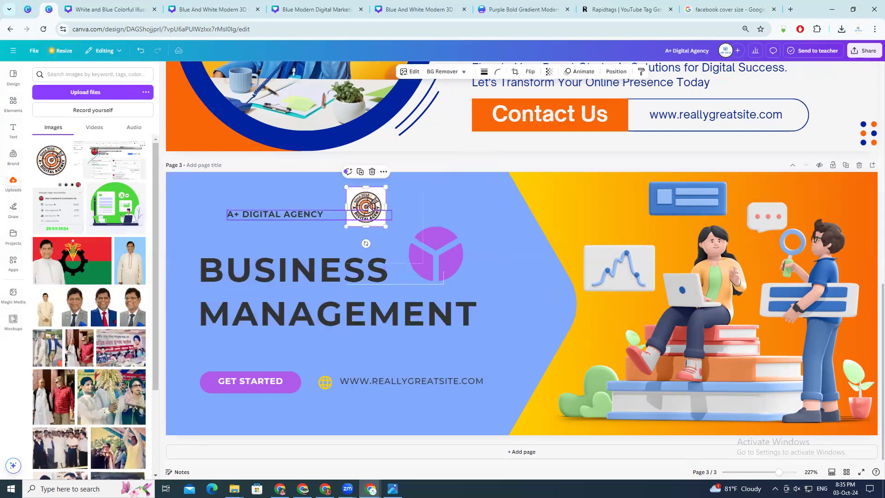
left_click_drag(270, 206, 205, 211)
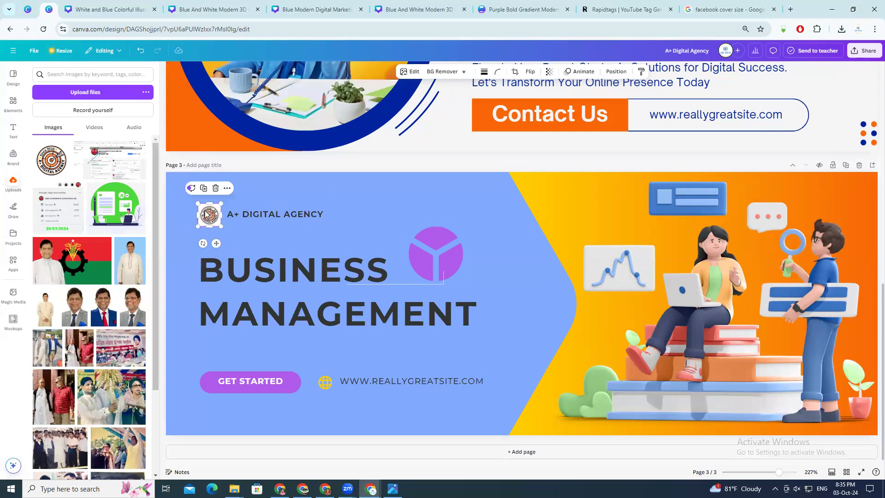
scroll(195, 234, "up", 3)
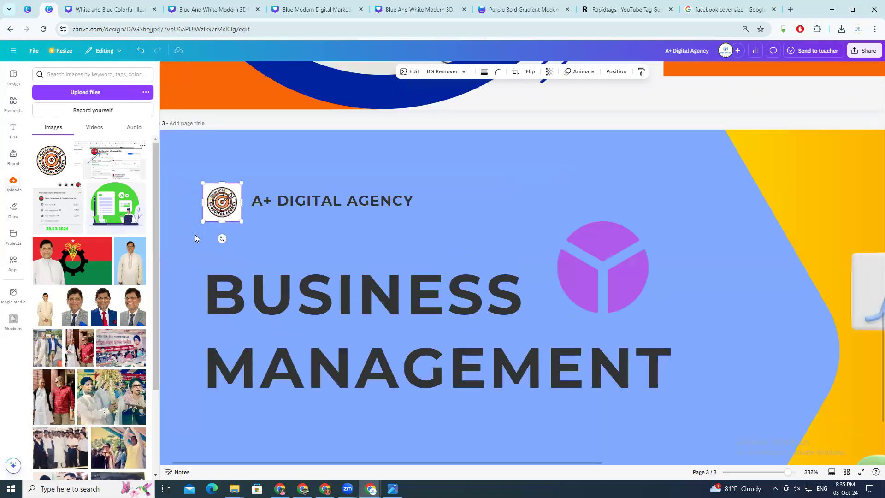
scroll(194, 237, "up", 1)
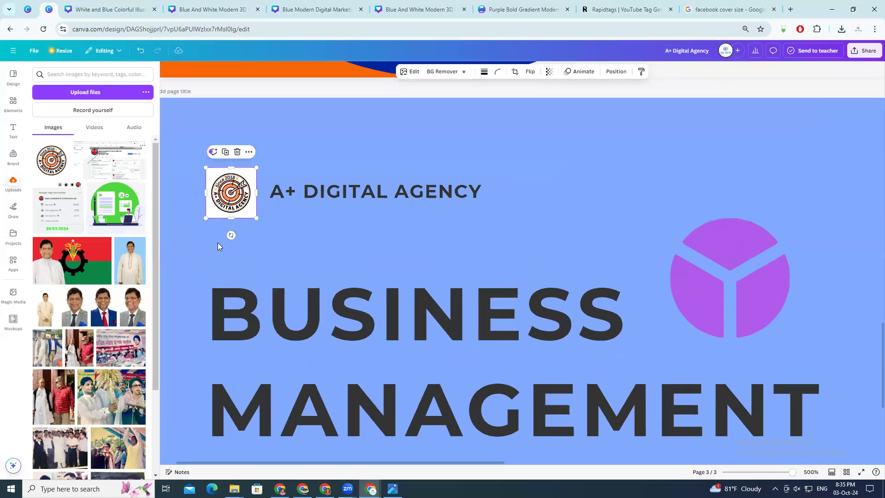
left_click(286, 228)
left_click(234, 196)
left_click(445, 72)
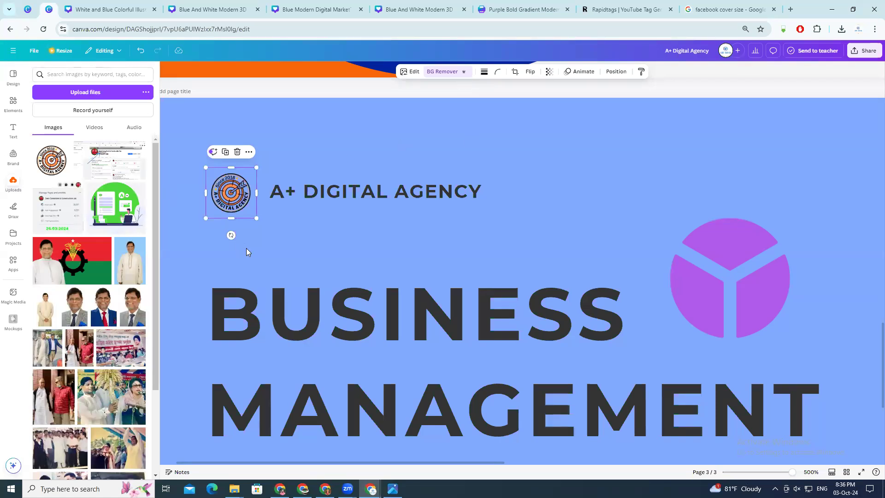
scroll(272, 255, "down", 5)
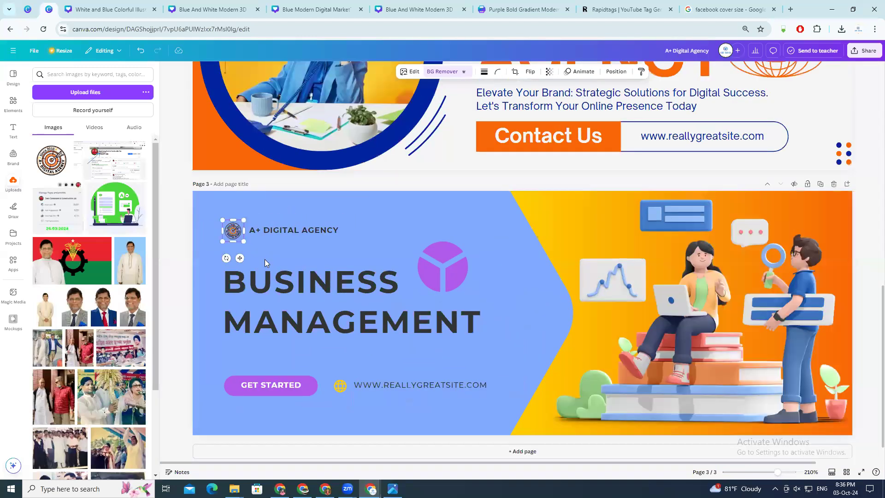
left_click(177, 300)
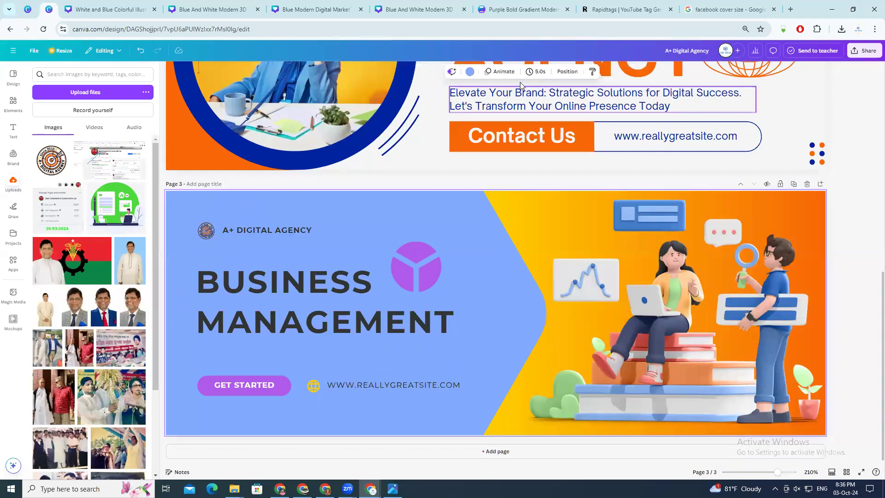
Step: Reset page 3's background to white and enlarge the logo slightly
left_click(469, 72)
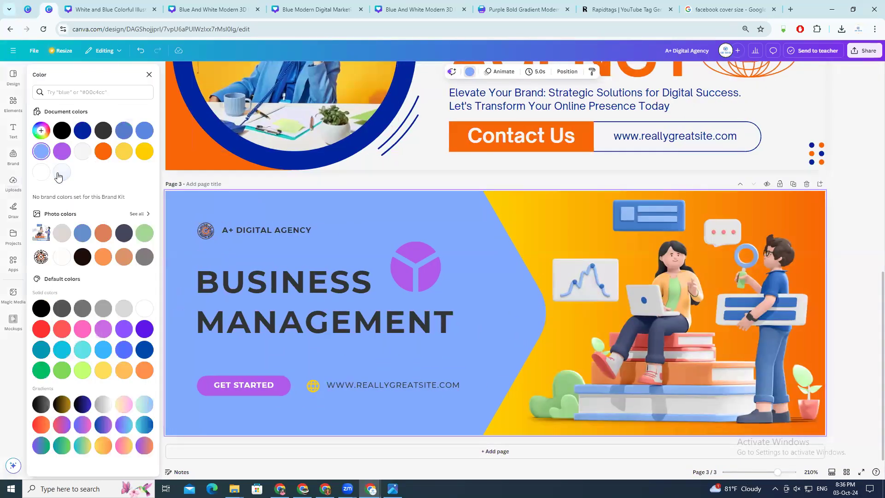
left_click(41, 174)
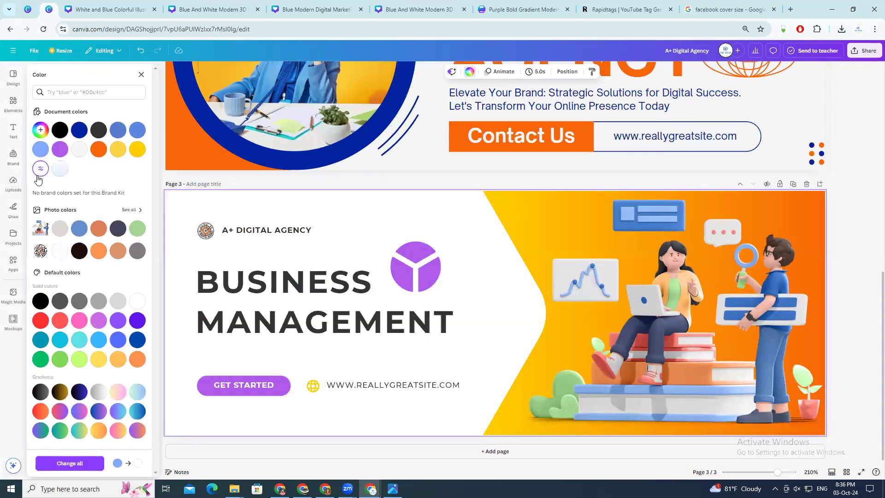
left_click(206, 236)
left_click_drag(221, 243, 239, 229)
Step: Break the tagline into 'A+ DIGITAL' over a left-aligned 'AGENCY' line
left_click(268, 229)
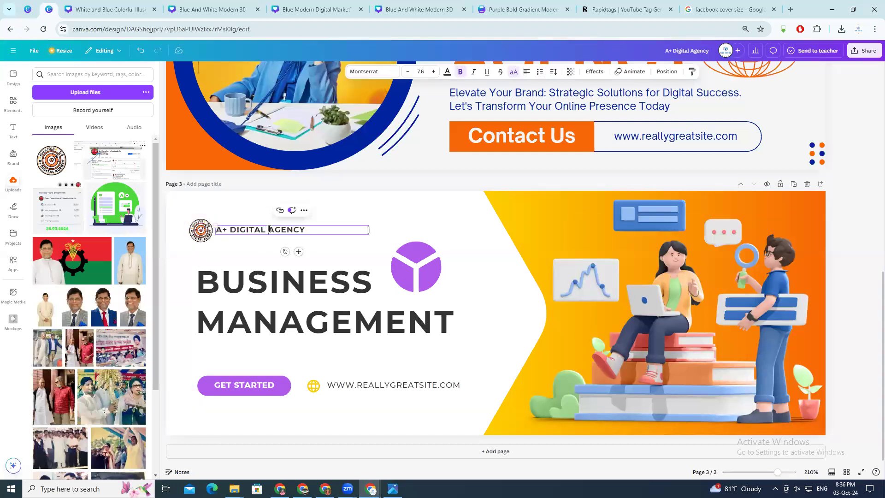
key("Return")
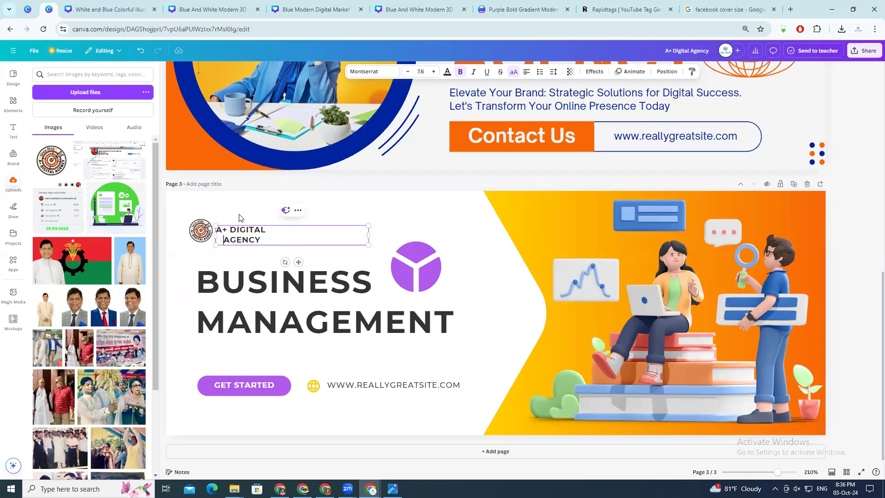
left_click_drag(240, 233, 239, 228)
double_click(242, 234)
key("shift+Home")
left_click(225, 234)
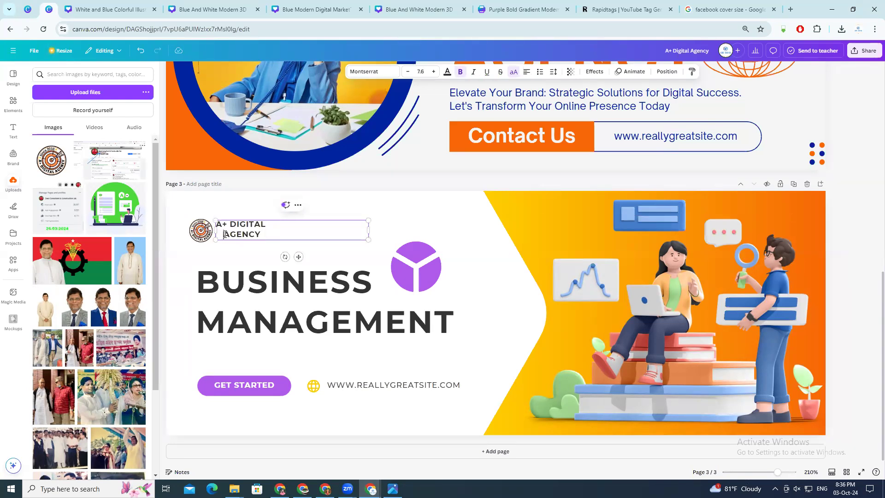
key("BackSpace")
key("BackSpace")
key("BackSpace")
left_click(236, 214)
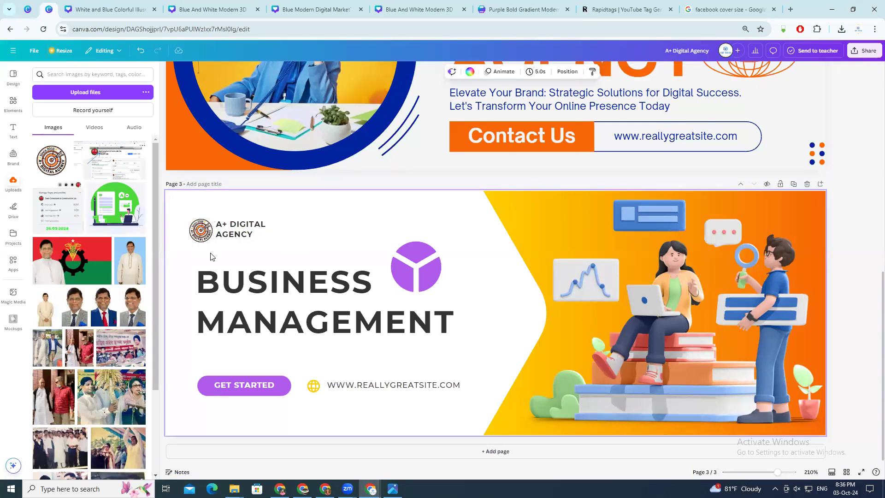
Step: Replace REALLYGREATSITE in the web address with CODESOFTSBD, fixing the typos
left_click(199, 236)
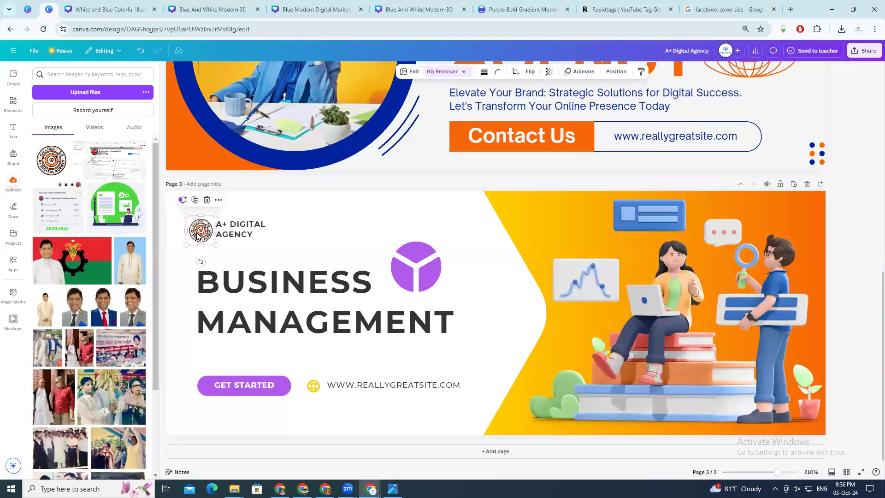
key("ctrl+z")
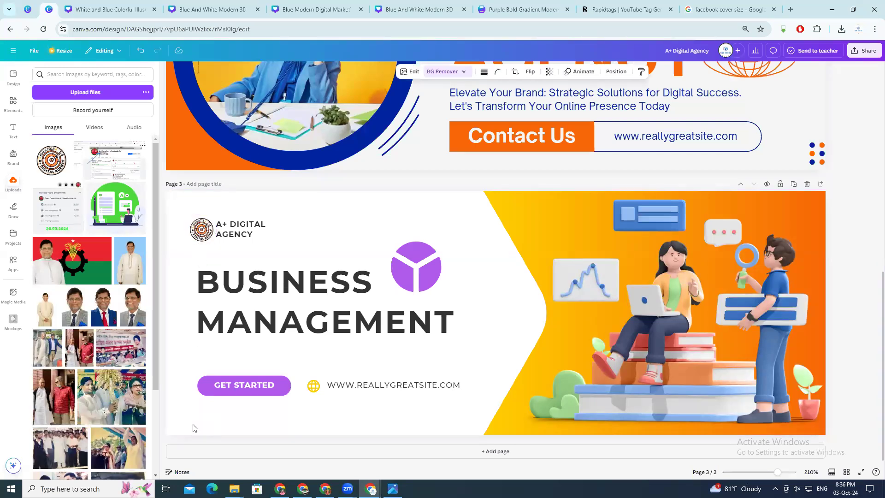
left_click(369, 399)
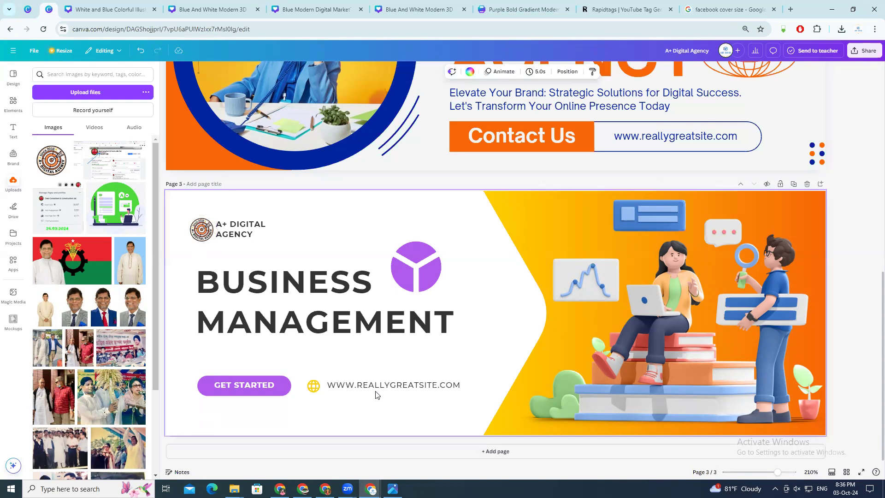
left_click(420, 386)
left_click(426, 384)
left_click(426, 384)
left_click(427, 386, "shift")
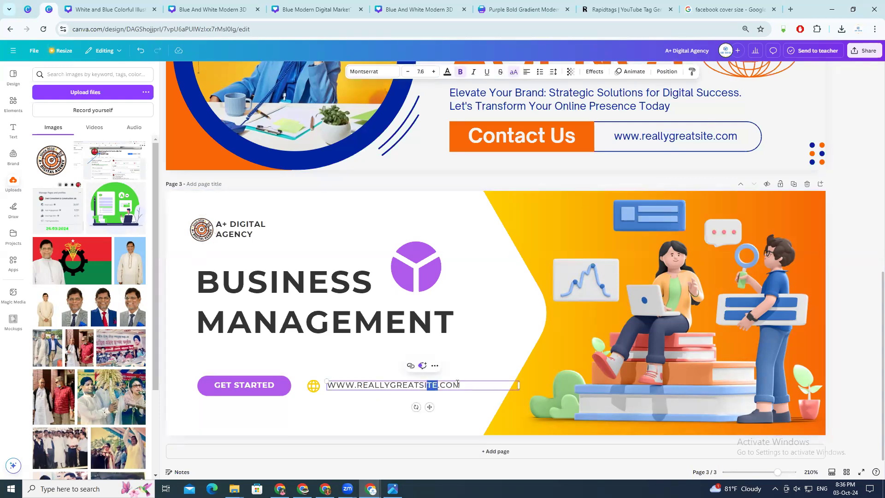
left_click_drag(438, 385, 357, 386)
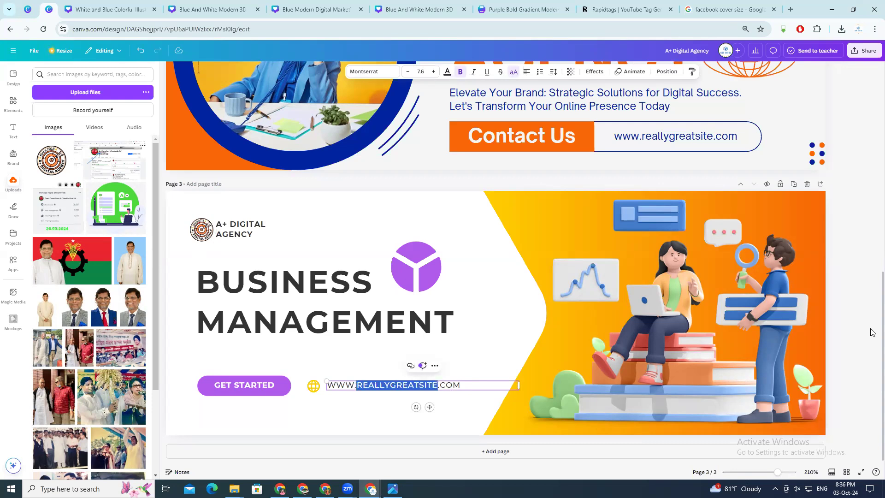
type("COD")
type("ESS")
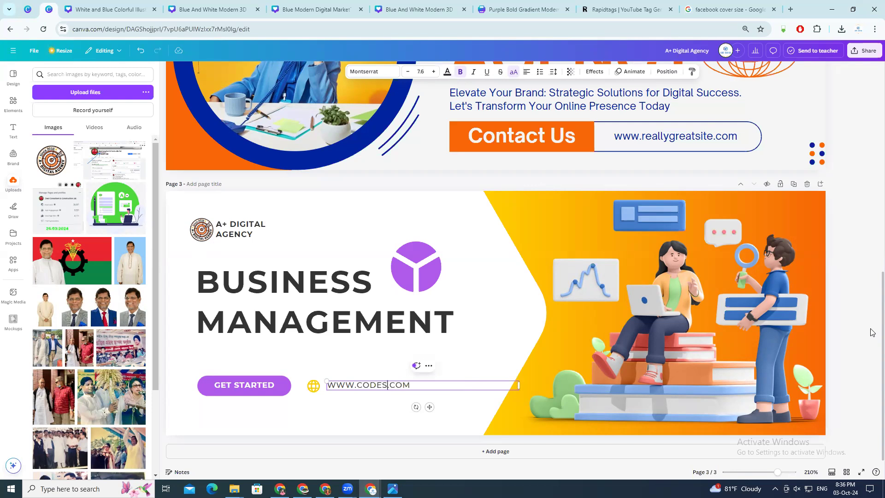
key("BackSpace")
type("OFTSBDD")
key("BackSpace")
left_click(439, 229)
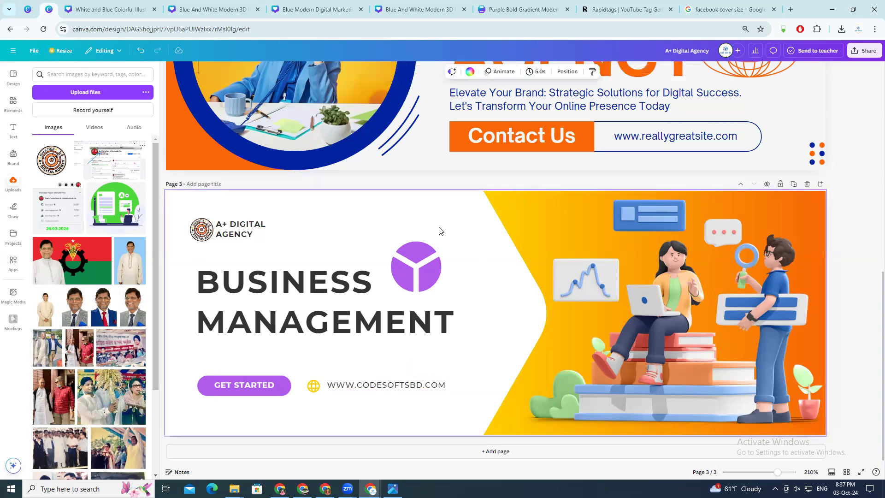
left_click(413, 389)
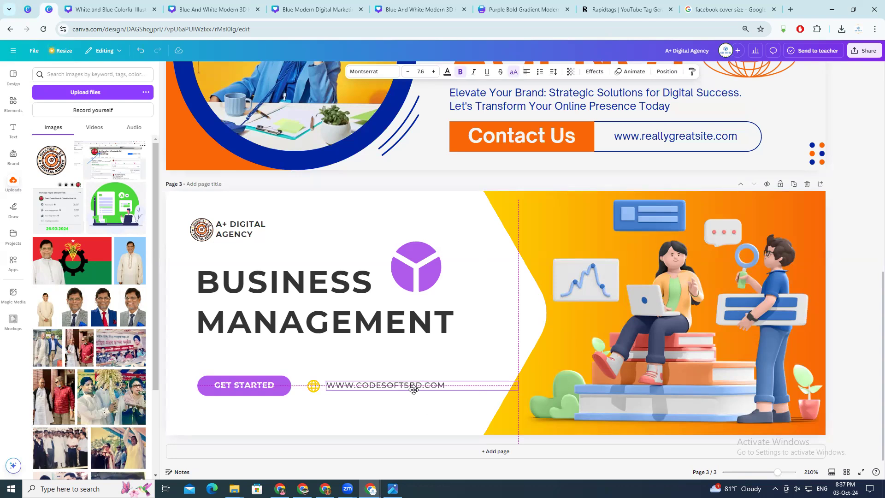
left_click_drag(414, 390, 413, 389)
Step: Recolour the globe icon beside the web address from yellow to the dark photo colour
left_click(313, 386)
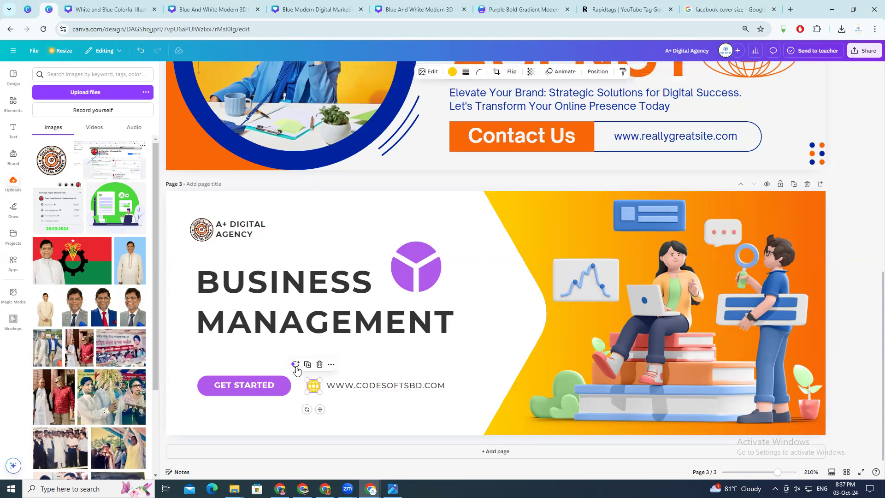
left_click(451, 73)
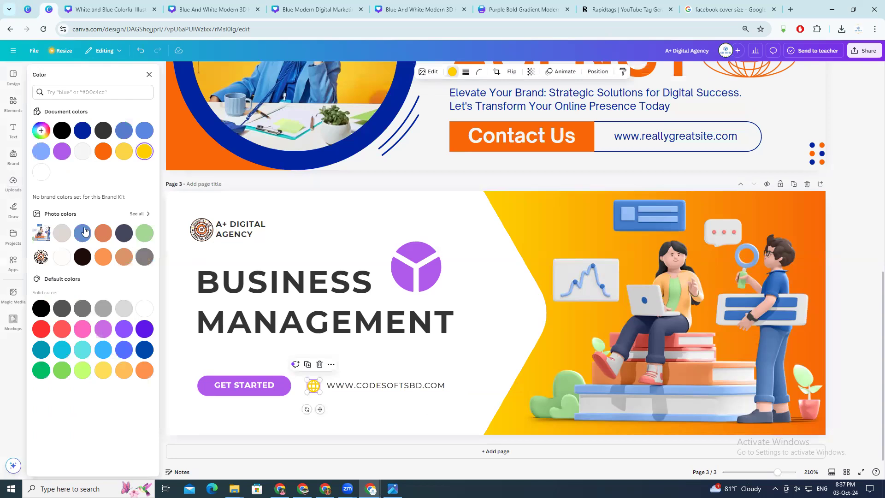
left_click(83, 257)
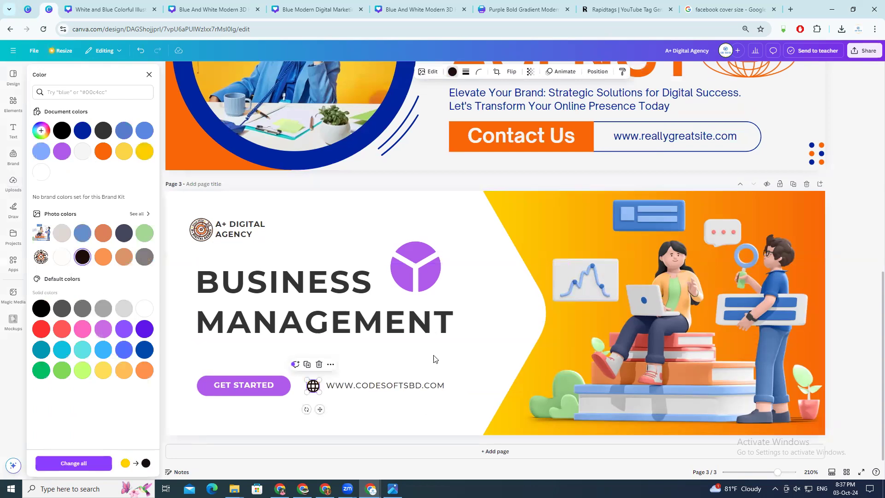
left_click(443, 380)
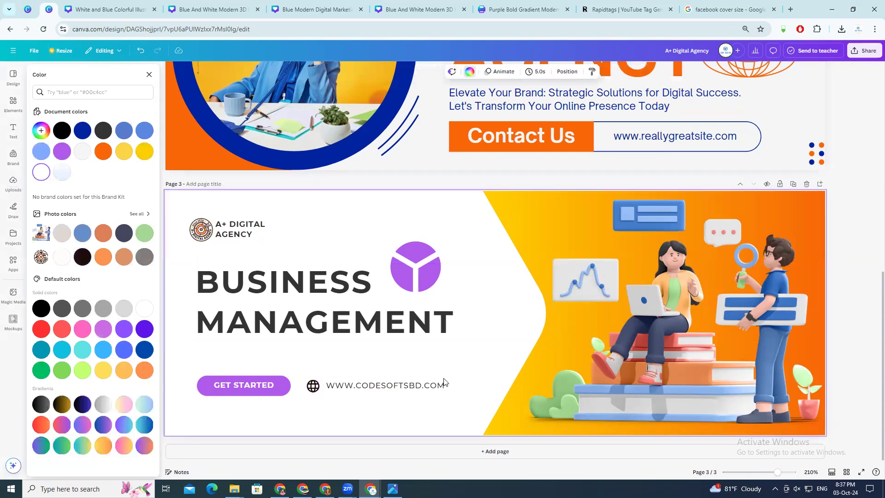
Step: Nudge the globe icon slightly to the right and leave page 3 deselected
left_click(316, 390)
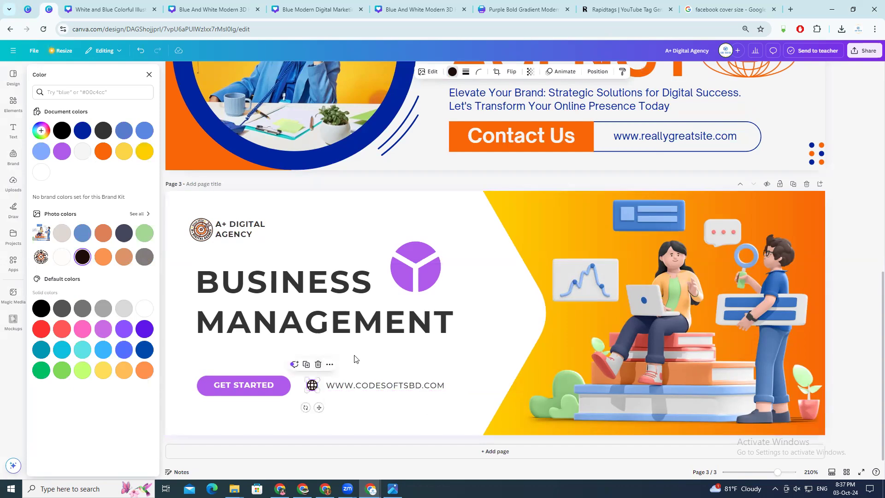
left_click(311, 390)
left_click_drag(310, 390, 316, 387)
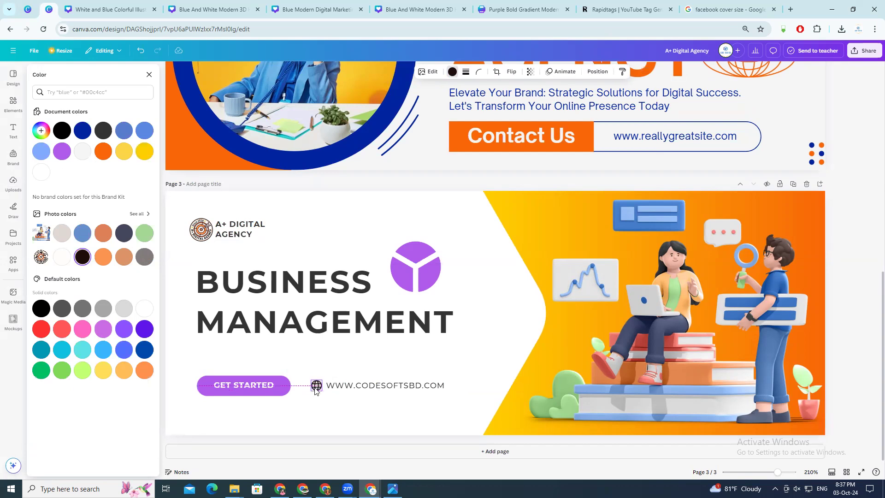
left_click(449, 356)
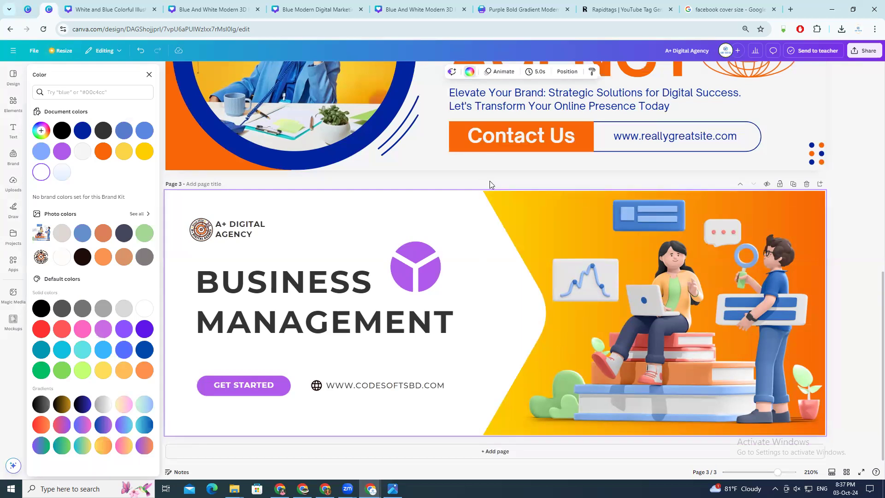
left_click(526, 205)
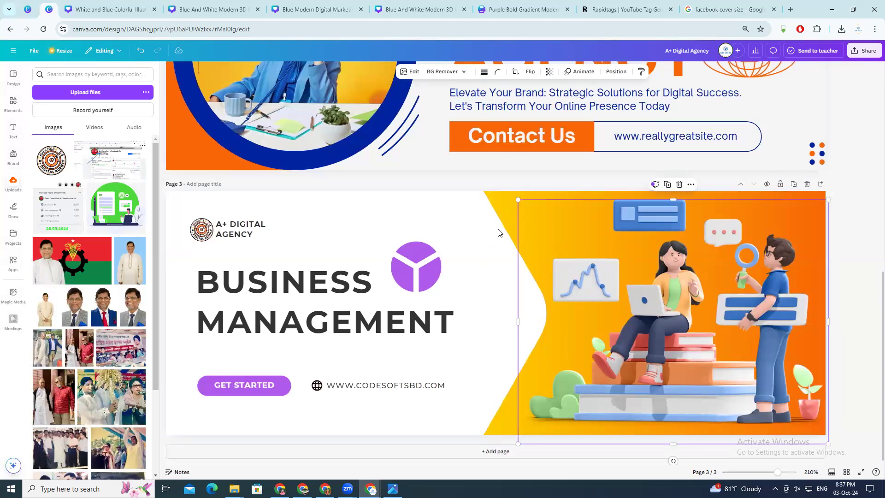
left_click(443, 185)
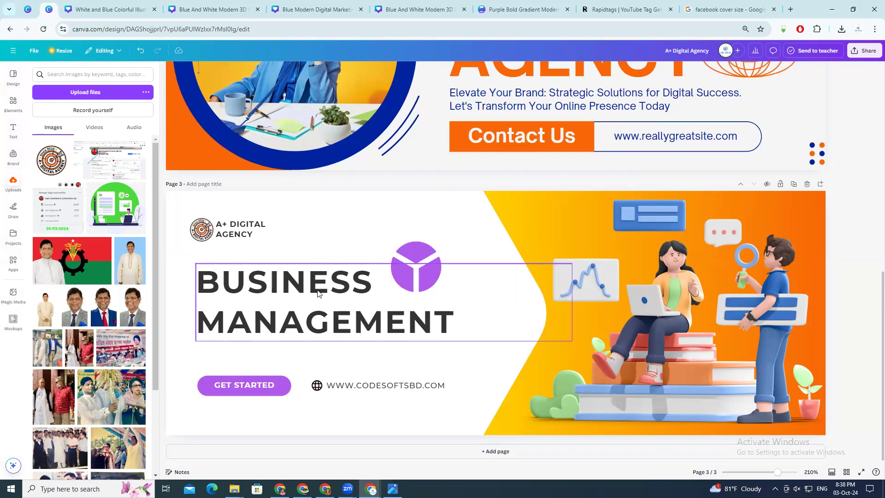
Step: Scroll back and forth between pages 2 and 3 to compare the Digital Marketing Agency cover
scroll(320, 289, "up", 3)
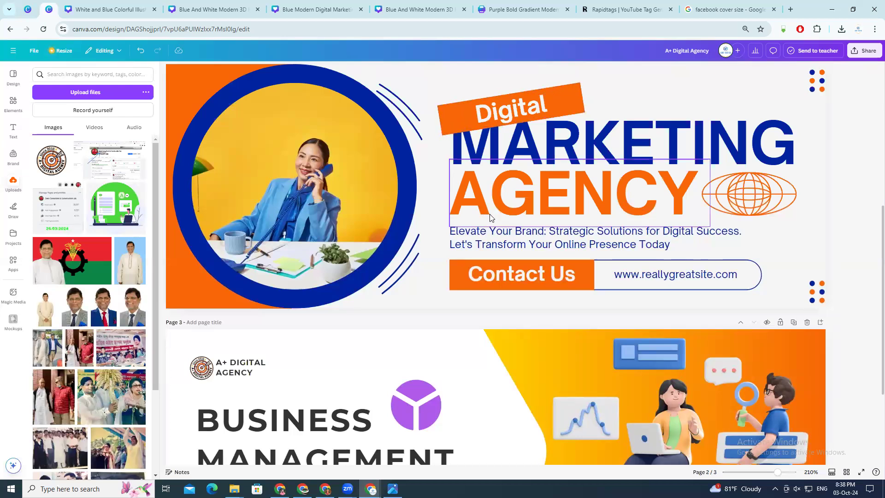
scroll(490, 214, "down", 1)
scroll(489, 214, "up", 1)
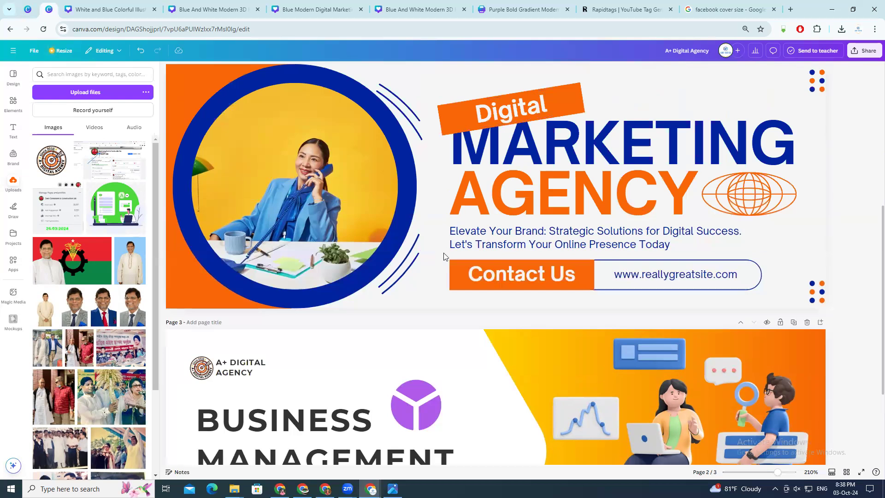
scroll(501, 206, "down", 1)
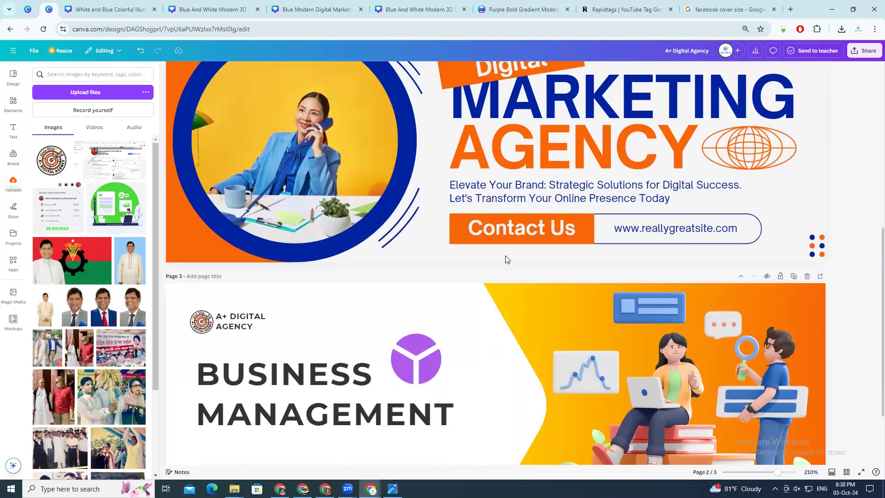
scroll(625, 353, "up", 1)
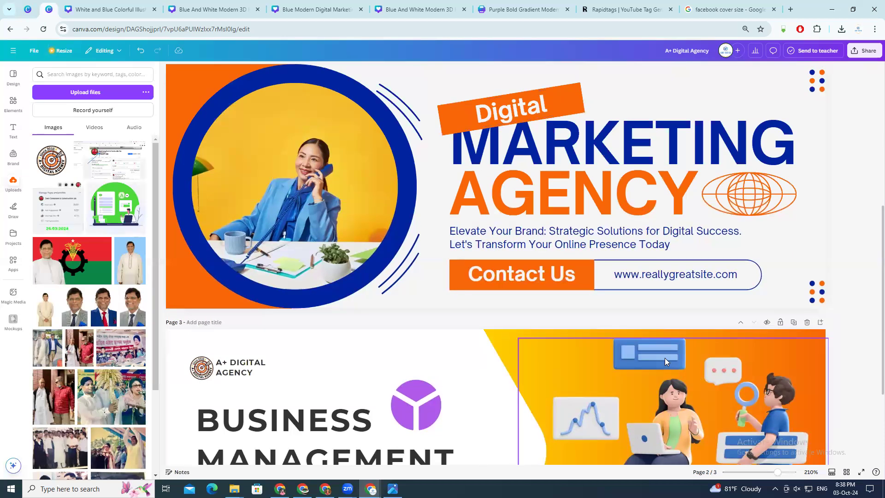
scroll(665, 357, "down", 3)
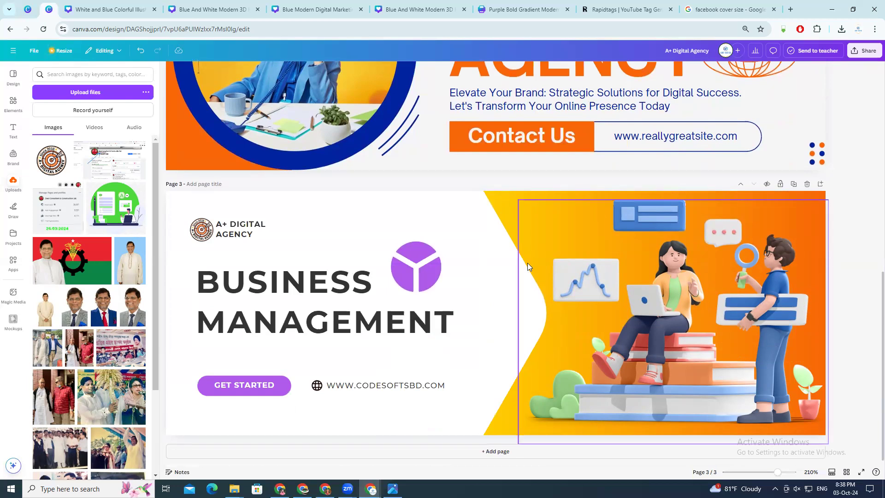
scroll(528, 265, "up", 5)
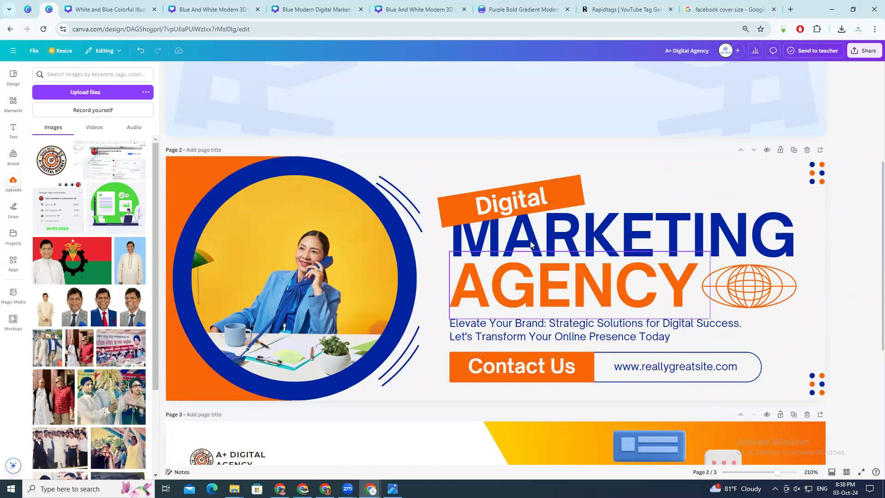
scroll(428, 264, "down", 2)
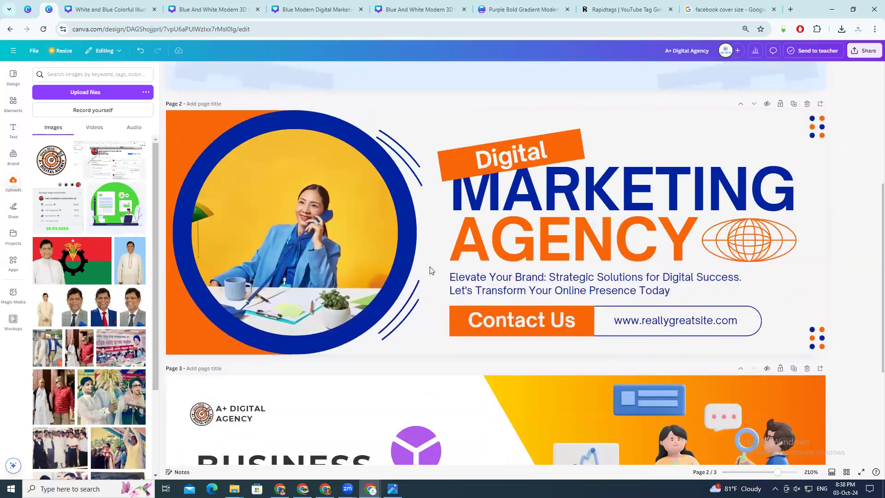
scroll(429, 270, "down", 2)
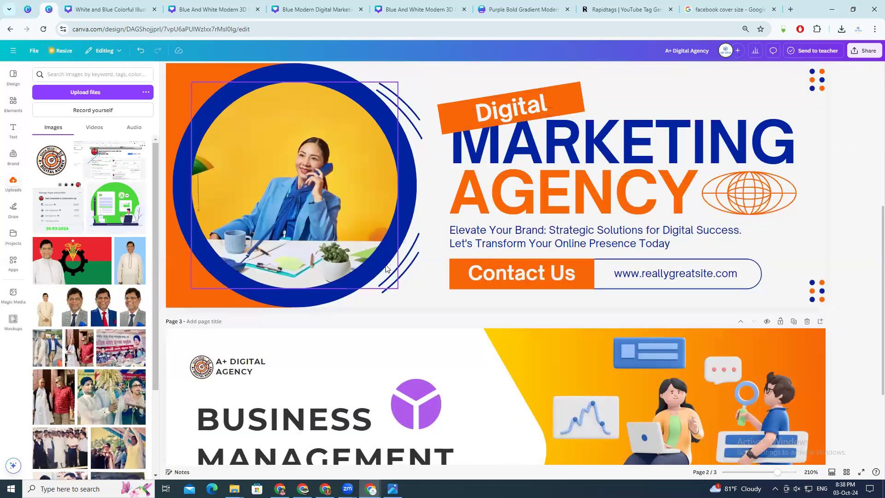
scroll(392, 272, "down", 3)
scroll(447, 291, "up", 5)
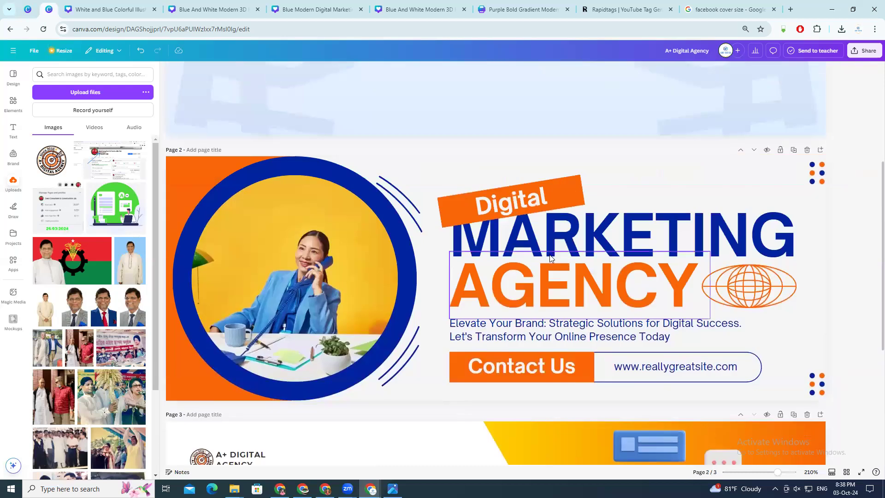
scroll(550, 258, "down", 5)
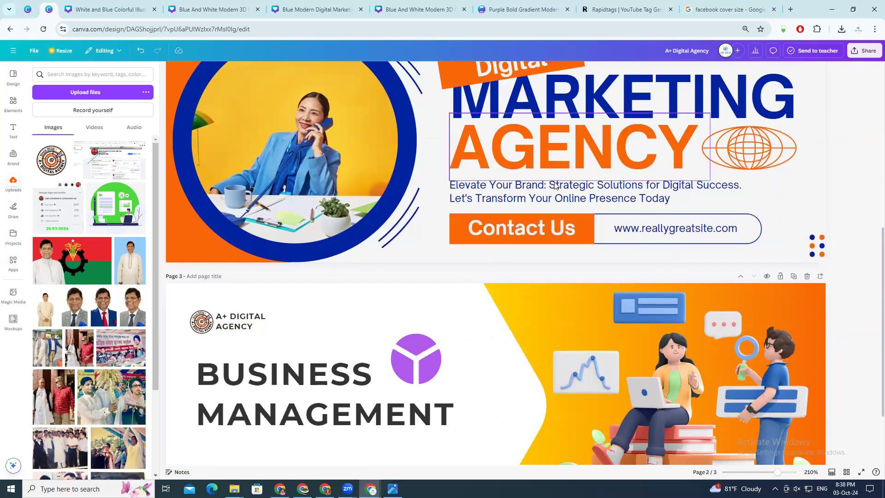
left_click(572, 90)
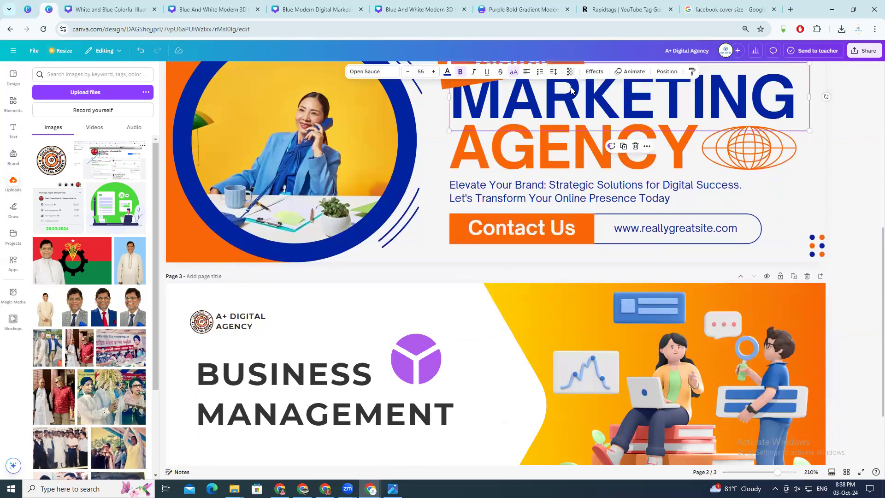
left_click(473, 113)
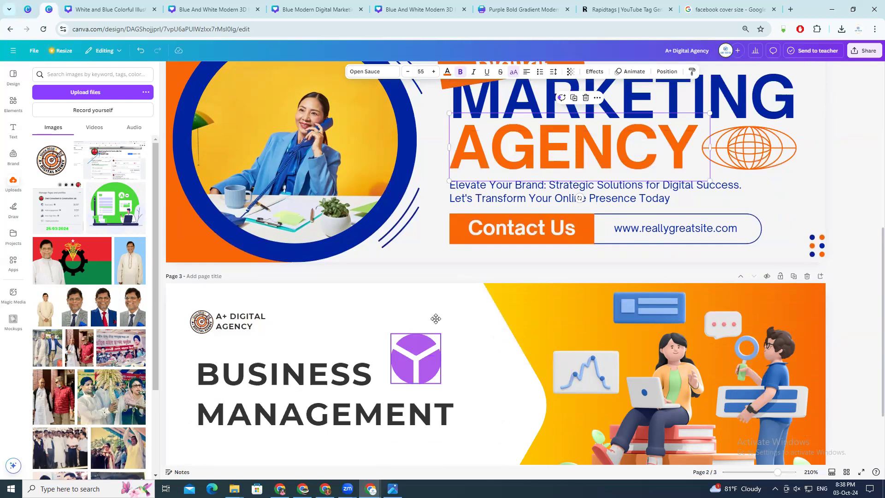
left_click(456, 85)
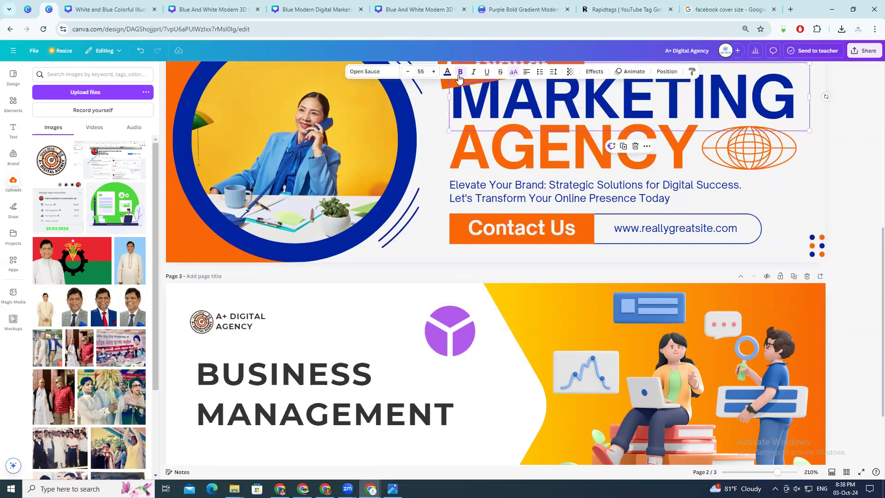
left_click(513, 72)
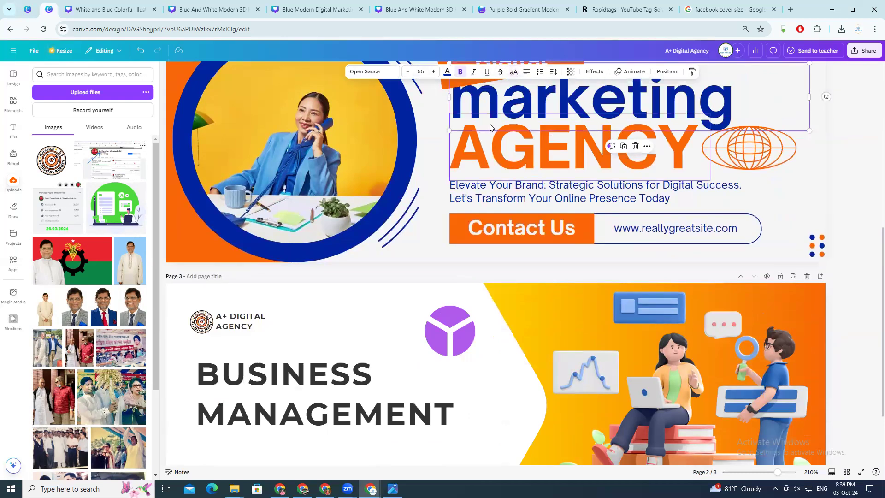
left_click(513, 72)
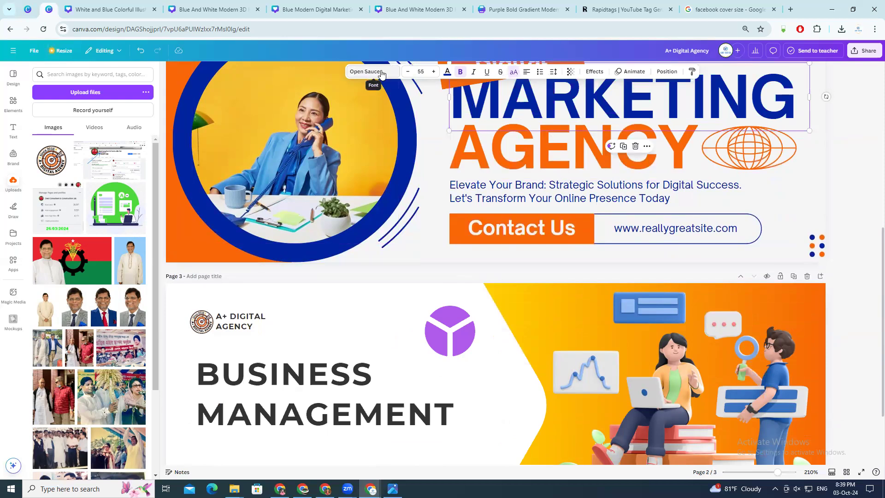
left_click(322, 377)
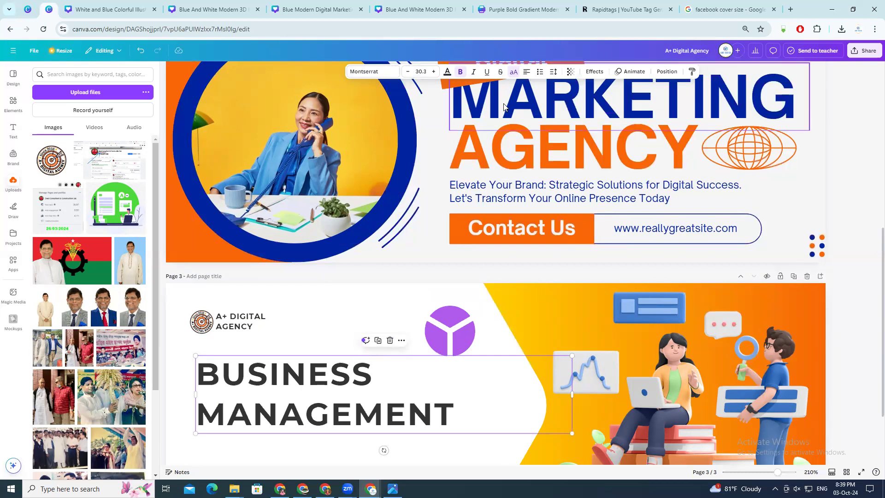
Step: Replace the BUSINESS MANAGEMENT heading with 'MARKETING' at font size 55
double_click(348, 384)
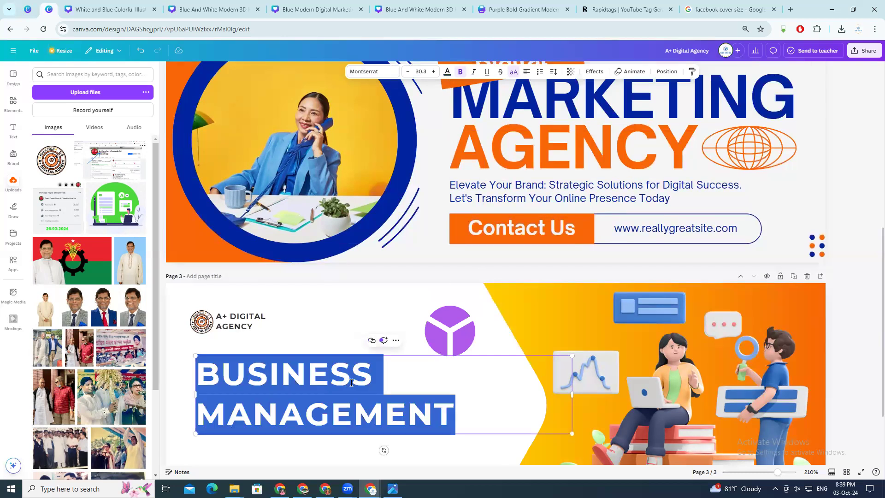
key("BackSpace")
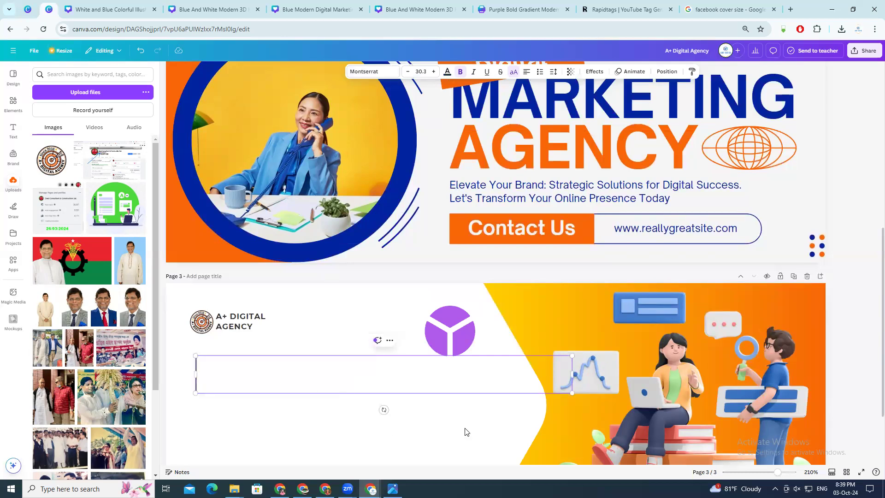
type("MARKETING")
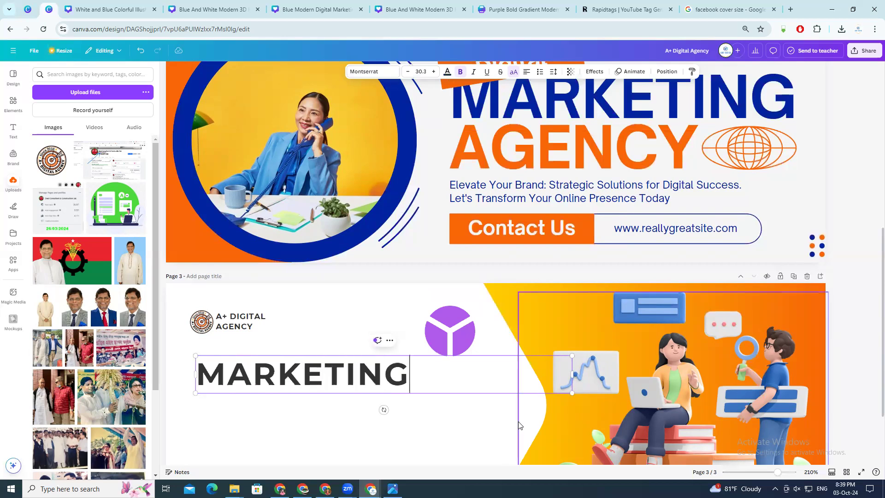
scroll(519, 419, "down", 1)
scroll(548, 233, "up", 1)
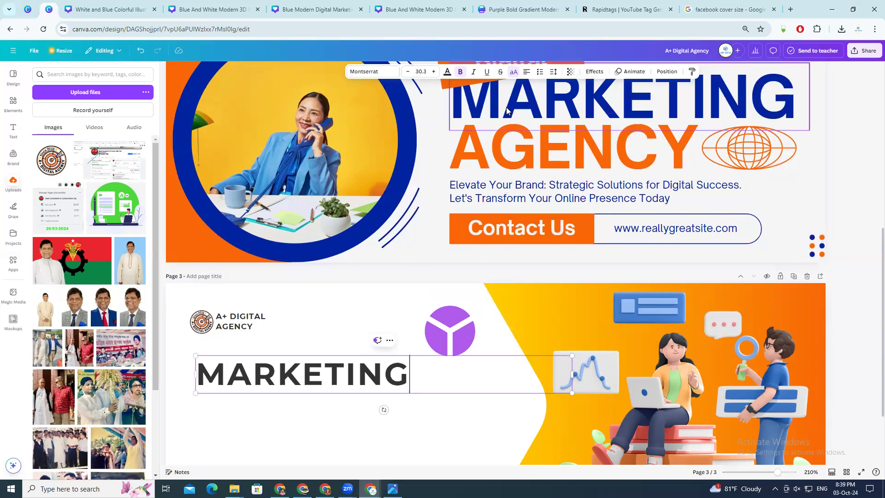
left_click(423, 74)
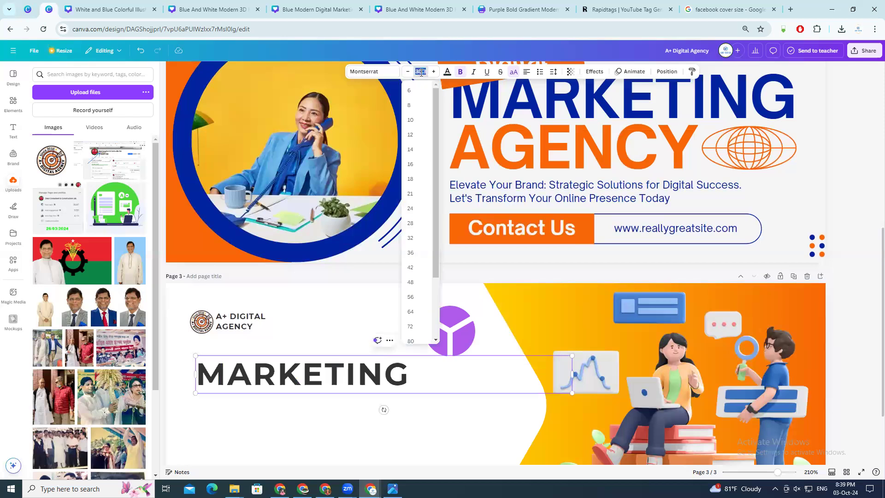
key("BackSpace")
key("Return")
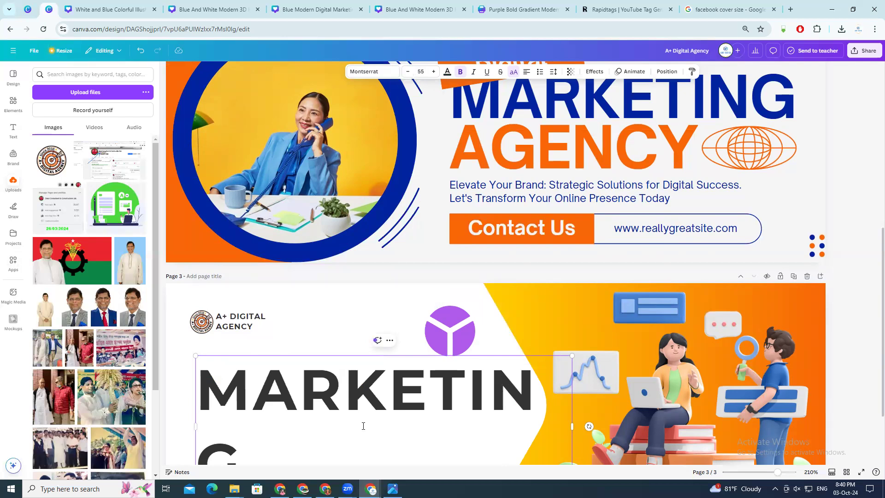
scroll(363, 426, "down", 2)
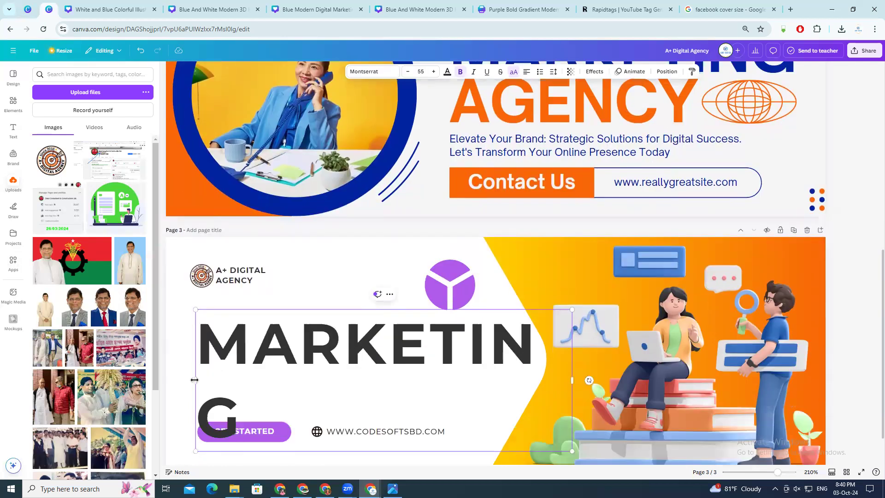
Step: Widen the MARKETING box, align it to the left edge, and shrink its font to 51
left_click_drag(194, 380, 172, 379)
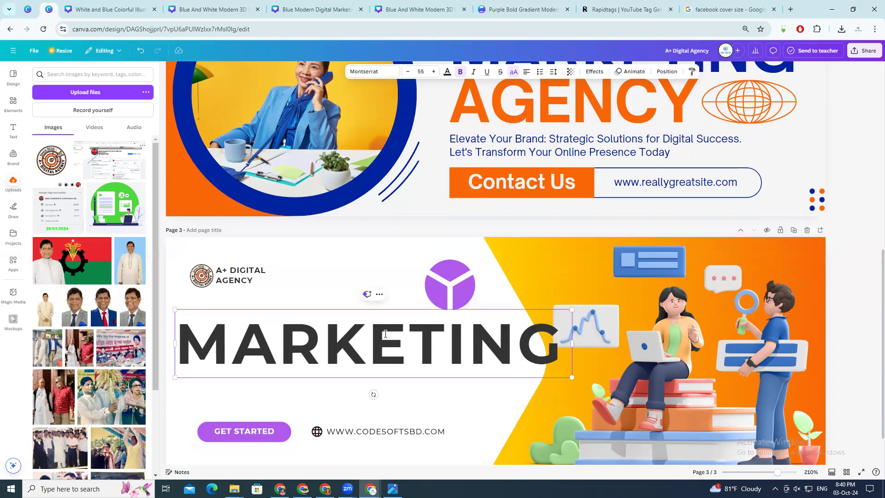
left_click_drag(373, 332, 369, 324)
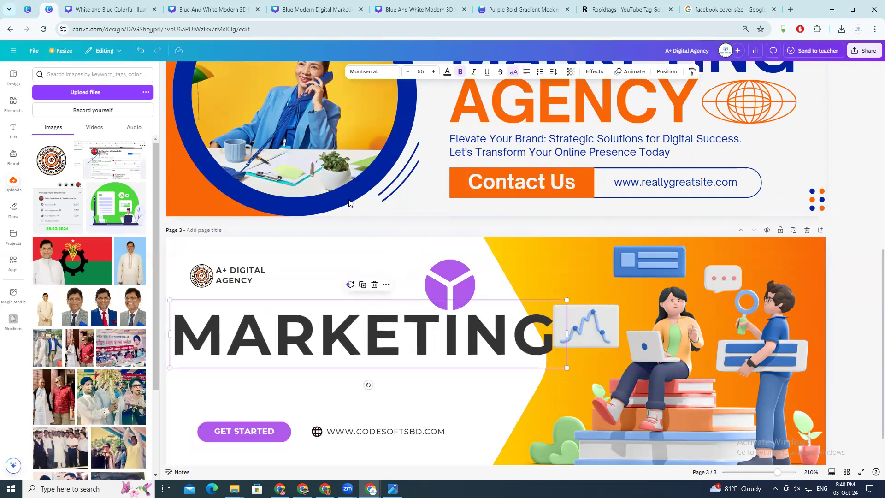
left_click(408, 71)
left_click(408, 71)
left_click(408, 71)
left_click(408, 71)
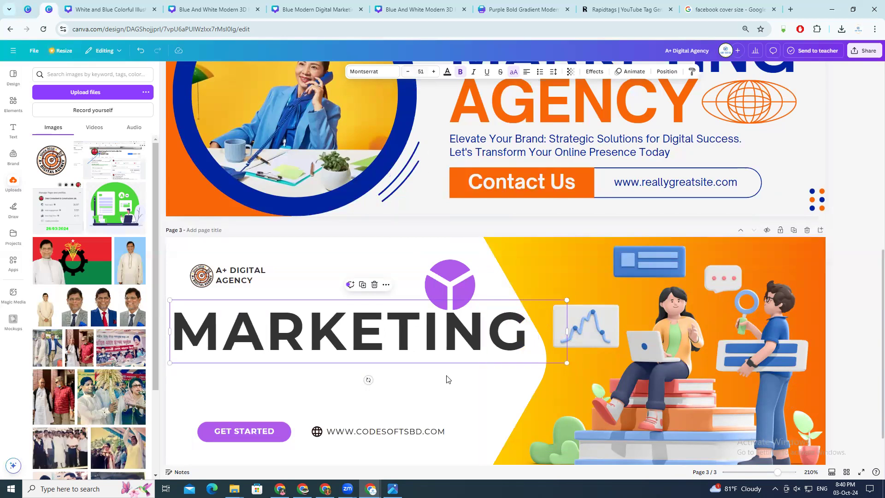
scroll(447, 379, "down", 1)
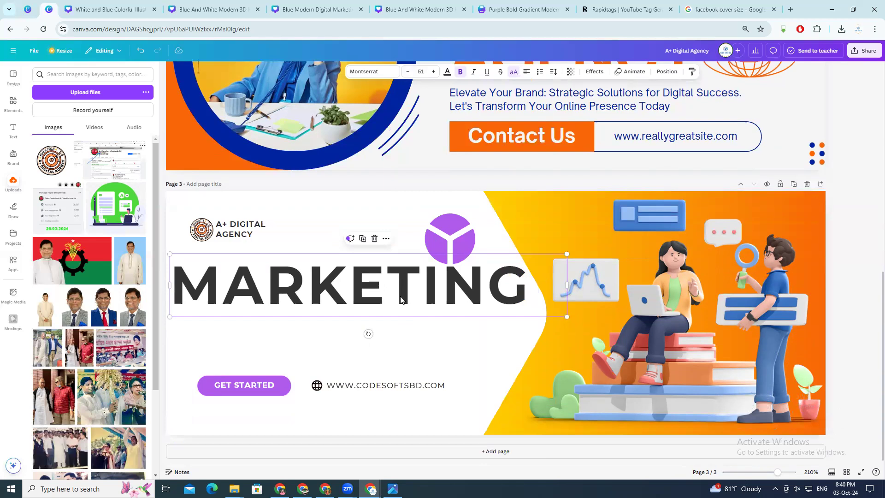
scroll(377, 347, "up", 1)
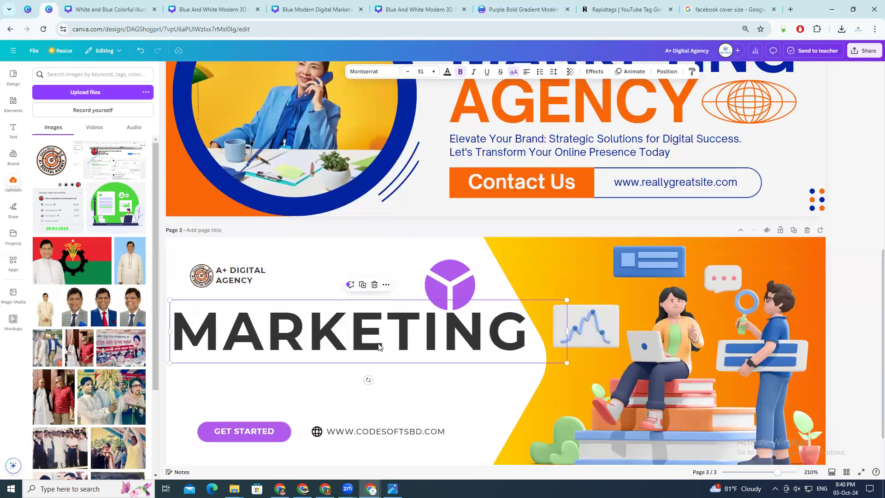
key("ctrl+d")
Step: Place the duplicated heading below MARKETING and retype its text as AGENCY
left_click_drag(379, 347, 368, 374)
scroll(433, 173, "up", 3)
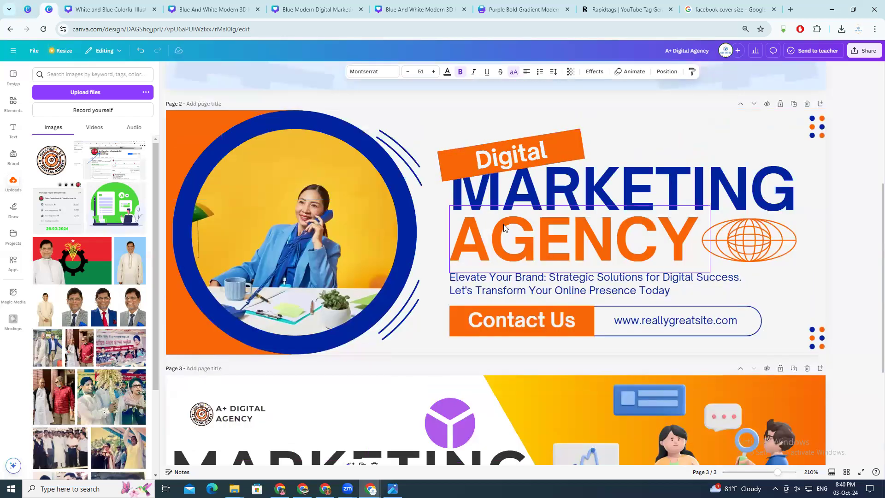
scroll(504, 224, "down", 1)
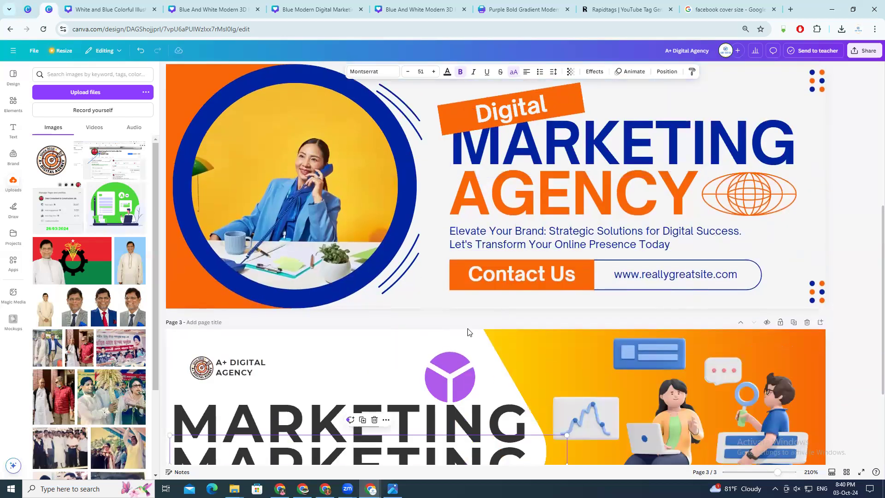
scroll(468, 332, "down", 2)
double_click(429, 378)
key("shift+Left")
key("shift+Left")
key("shift+Left")
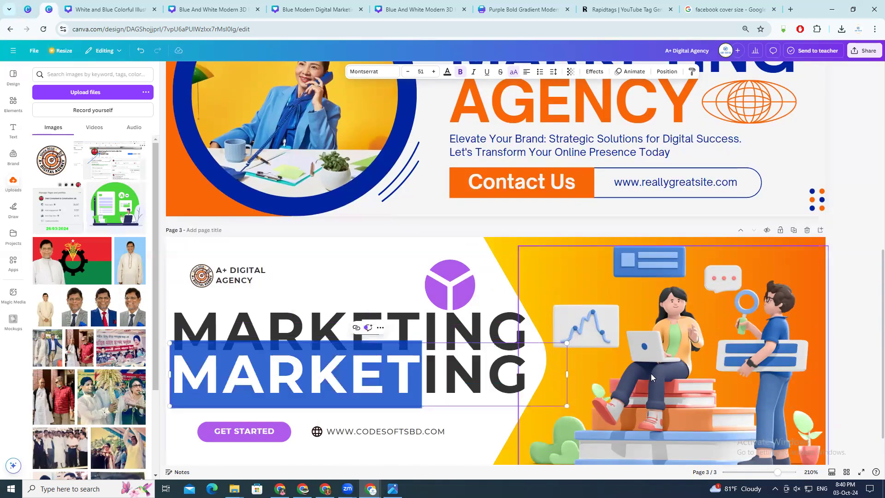
key("shift+Right")
key("shift+Right")
key("shift+Right")
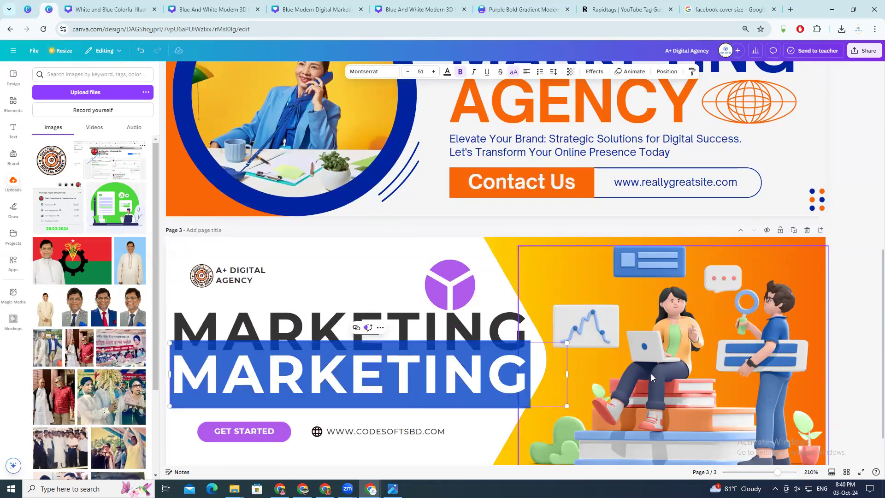
key("BackSpace")
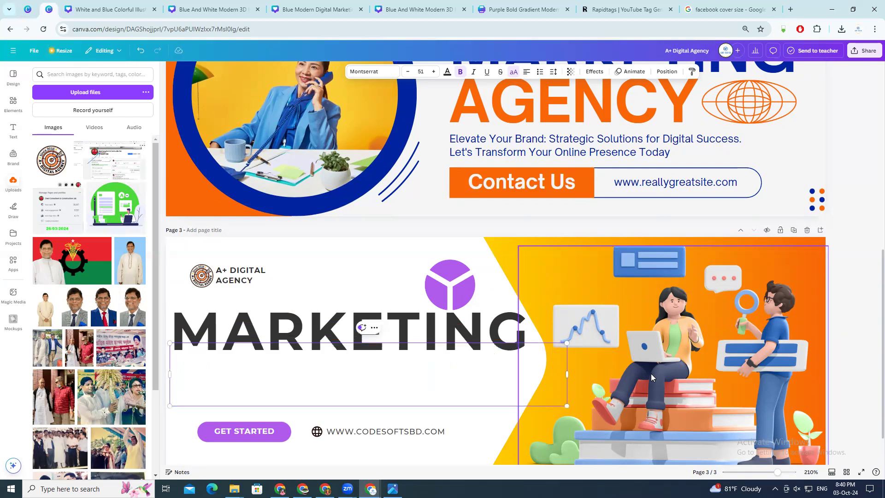
type("A")
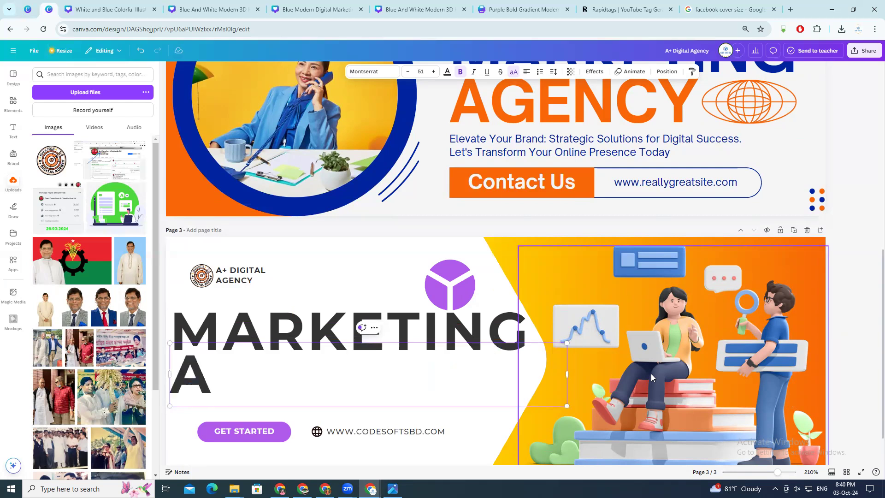
type("GEN")
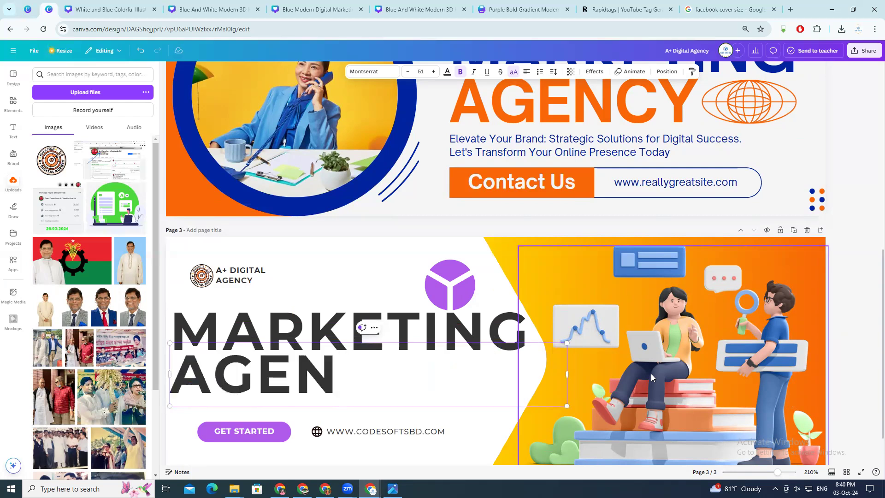
type("CY")
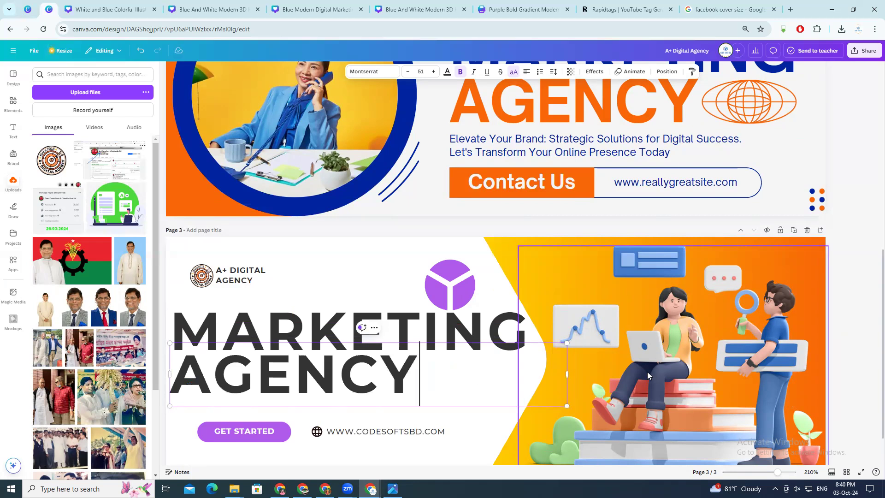
Step: Select AGENCY and toggle its case to lowercase, then back to uppercase
scroll(641, 303, "up", 1)
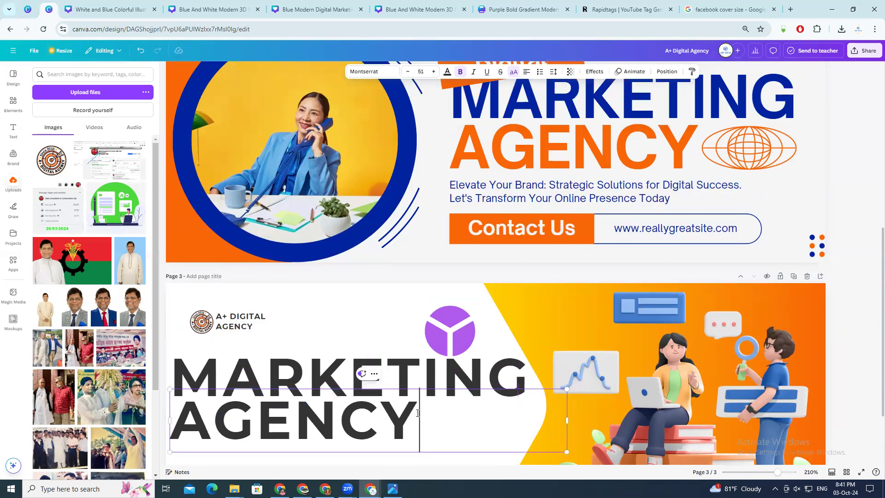
key("shift+Left")
key("shift+Left")
left_click(208, 434, "shift")
key("shift+Left")
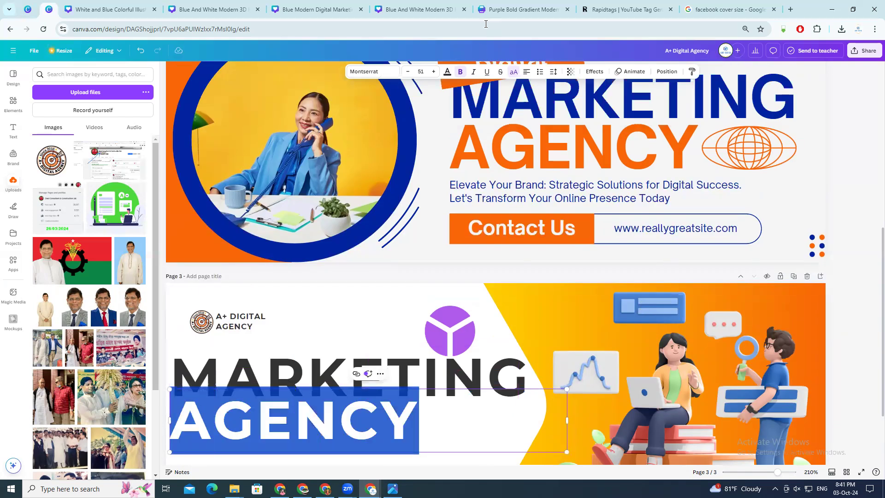
left_click(513, 74)
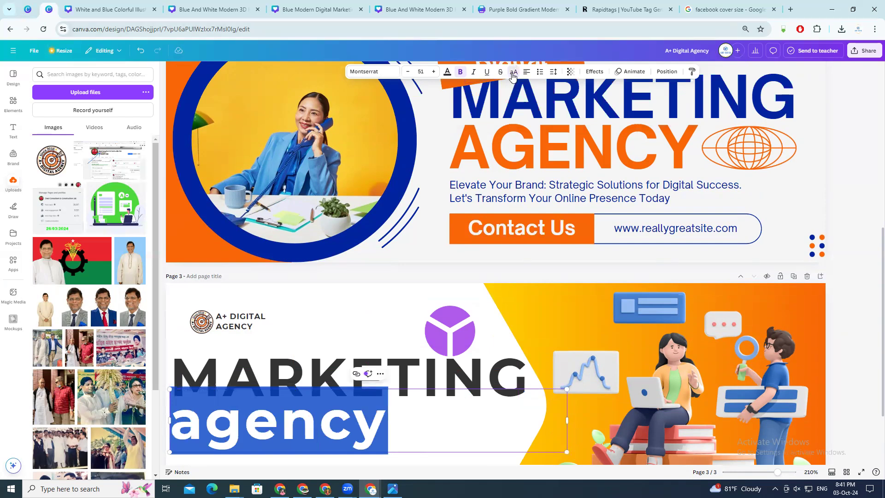
left_click(512, 74)
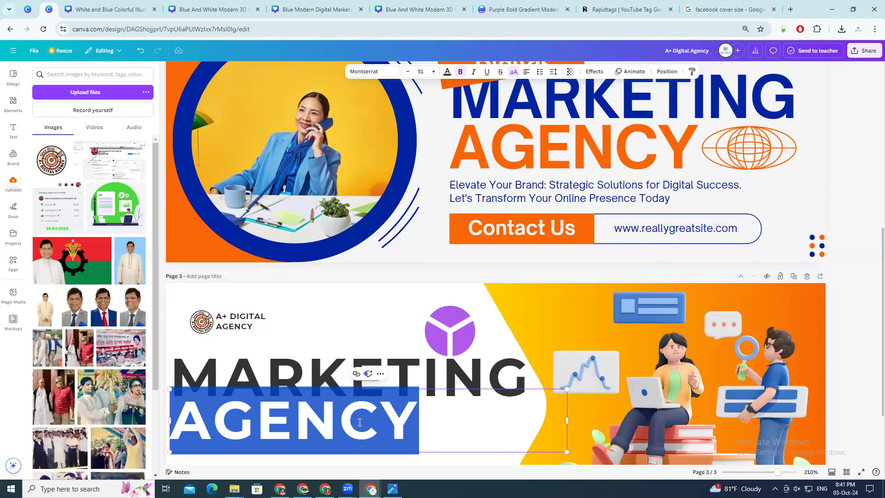
scroll(364, 422, "down", 2)
Step: Shift the AGENCY line about 70 px right so it sits under MARKETING
left_click(375, 417)
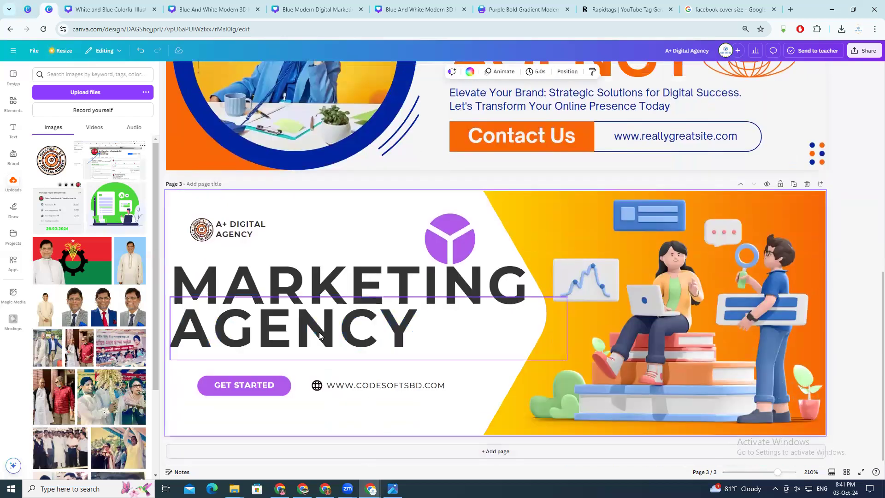
left_click_drag(324, 333, 360, 339)
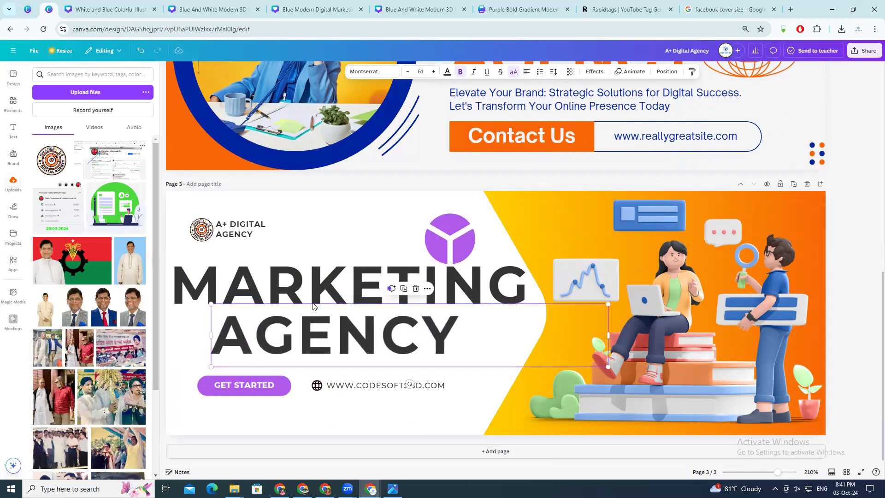
scroll(284, 283, "up", 2)
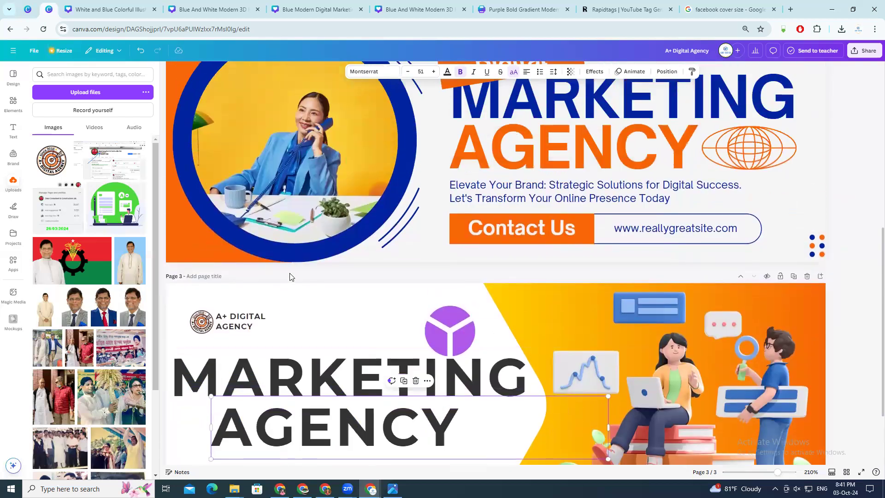
scroll(323, 268, "up", 5)
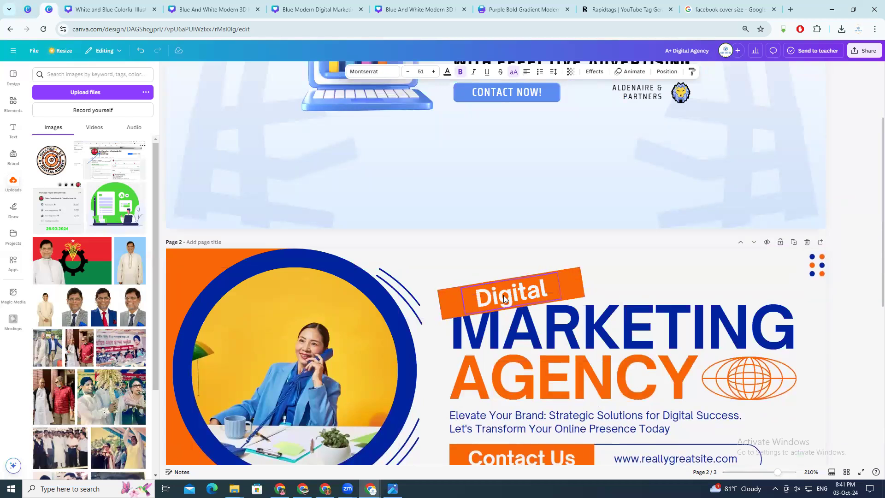
scroll(436, 319, "down", 3)
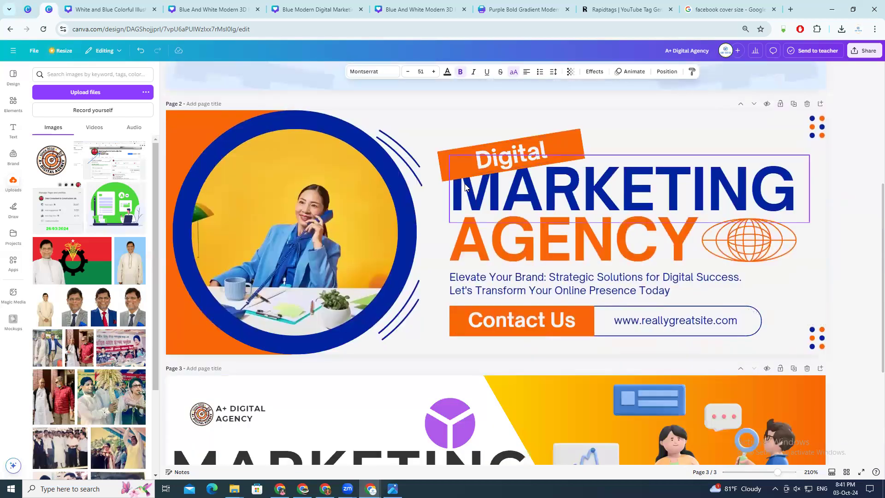
scroll(320, 324, "down", 3)
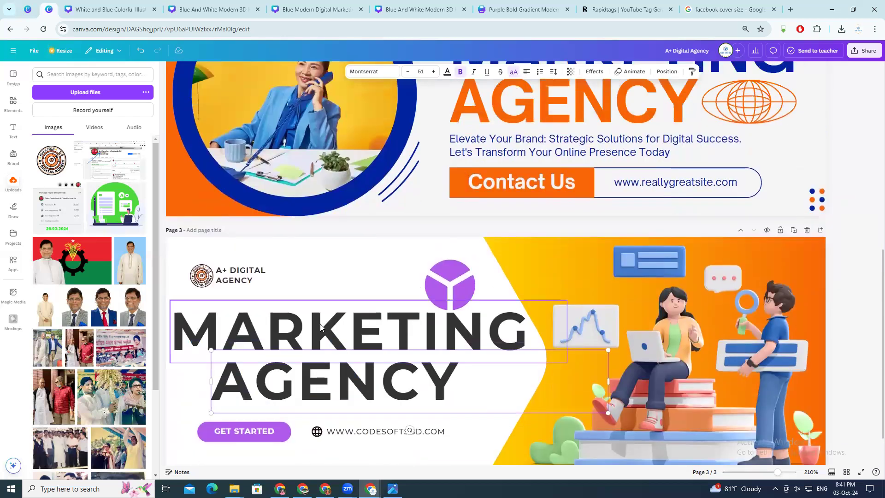
Step: Compare page 3's MARKETING heading with the font of page 2's AGENCY
left_click(341, 326)
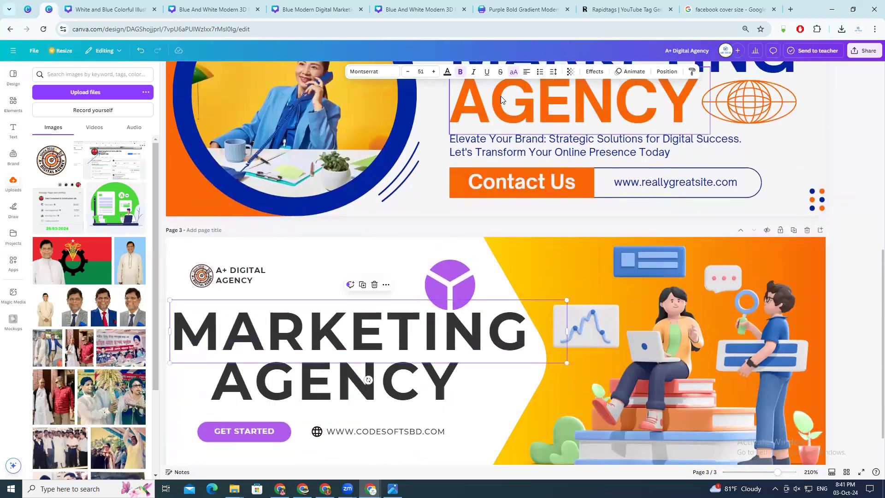
left_click(501, 95)
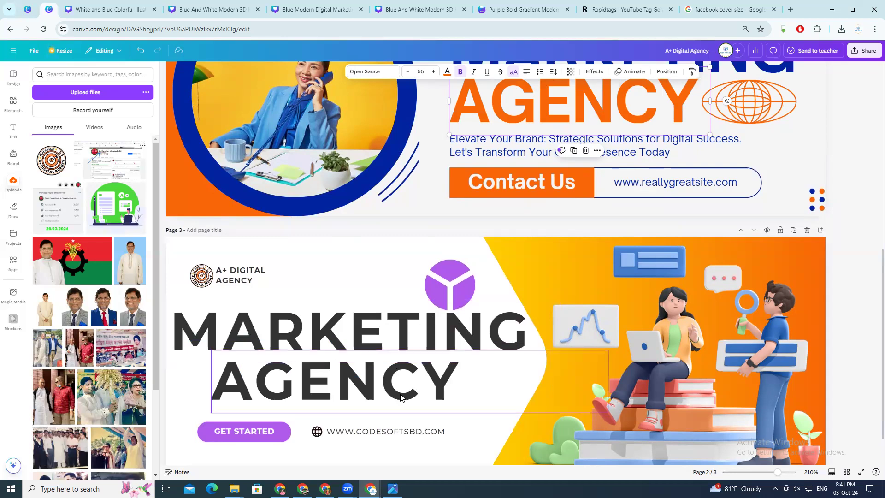
left_click(407, 344)
Step: Search fonts for 'open souch' and apply Open Sauce to the MARKETING heading
left_click(380, 72)
left_click(90, 109)
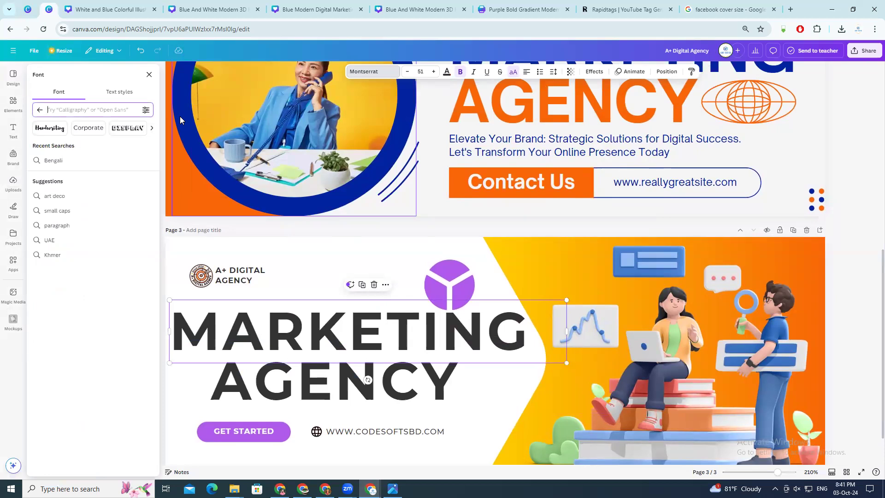
type("open souc")
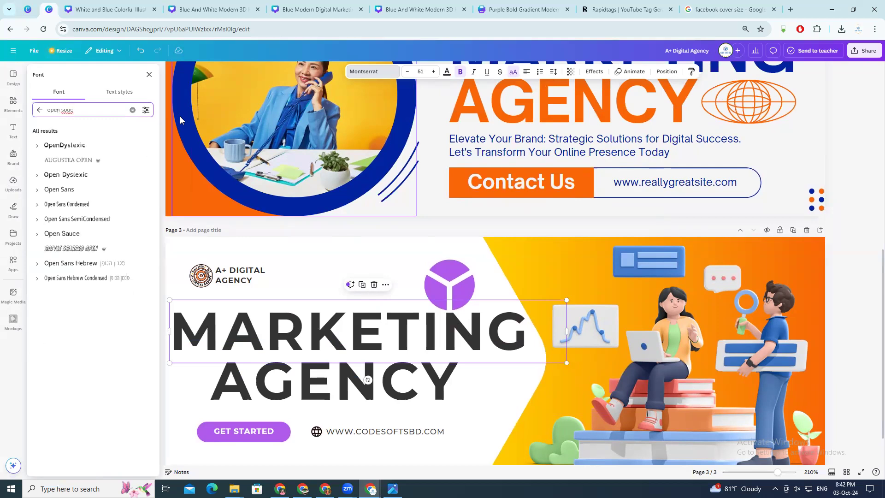
type("h")
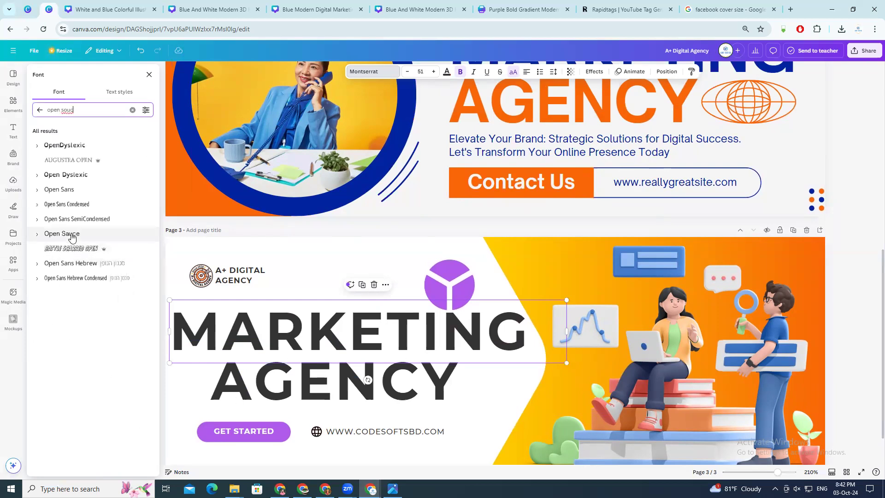
left_click(72, 237)
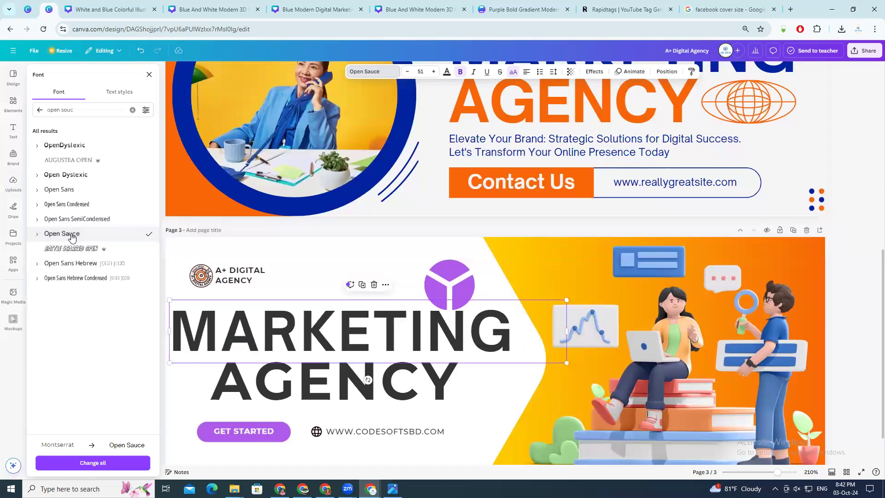
scroll(465, 230, "up", 1)
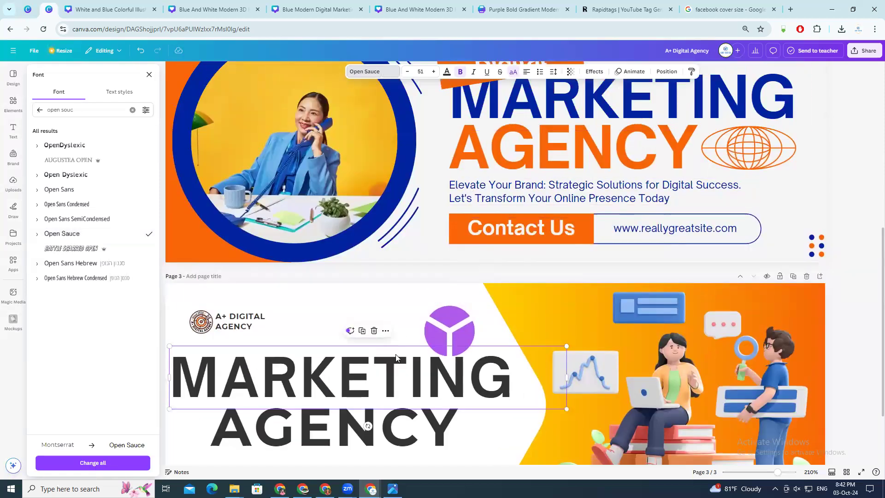
Step: Make MARKETING dark blue from the document colours after briefly trying purple
left_click(447, 73)
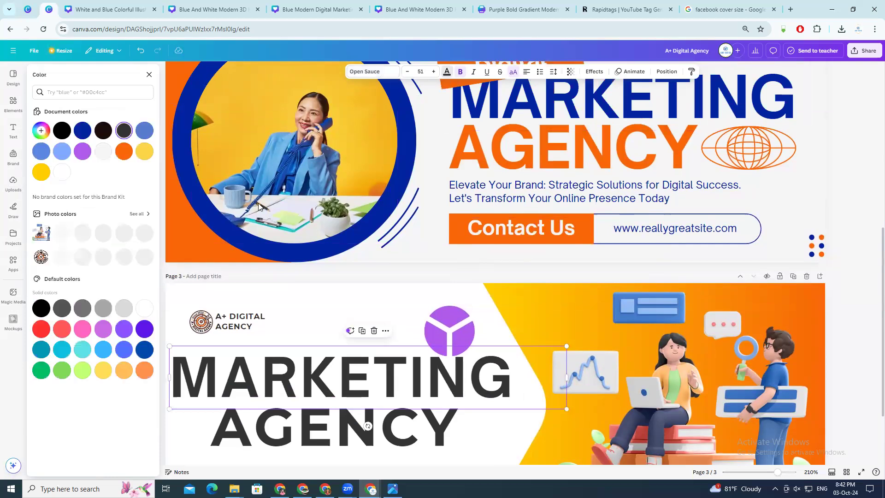
left_click(139, 327)
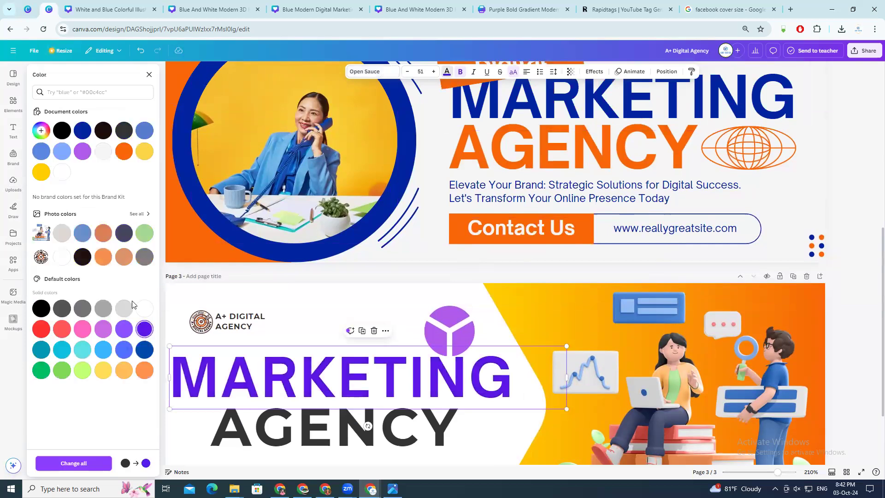
left_click(84, 132)
scroll(521, 131, "up", 3)
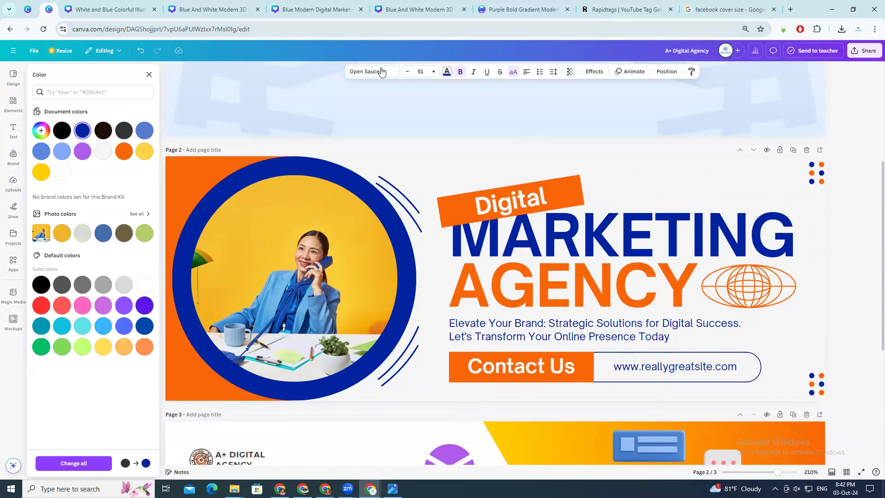
scroll(399, 206, "down", 1)
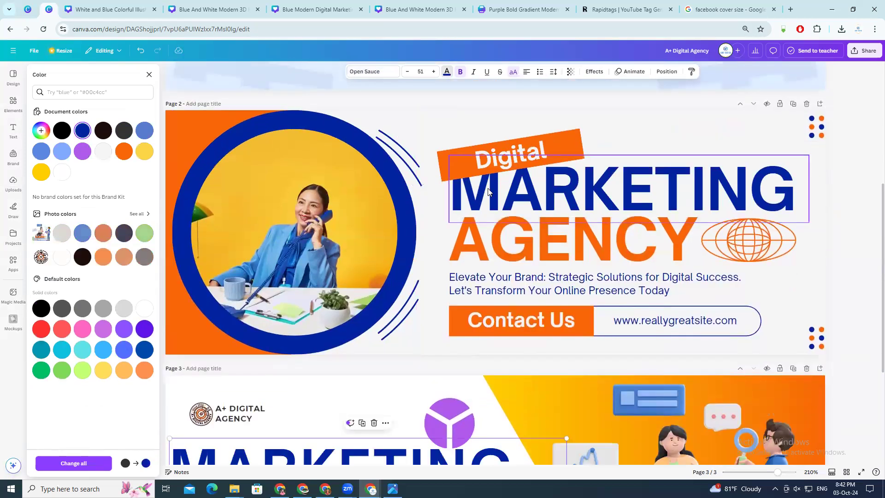
scroll(361, 274, "down", 1)
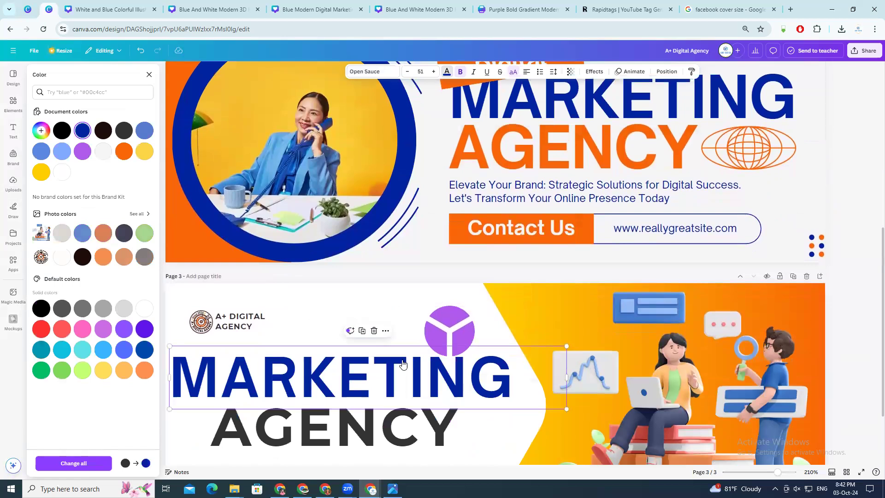
left_click(371, 72)
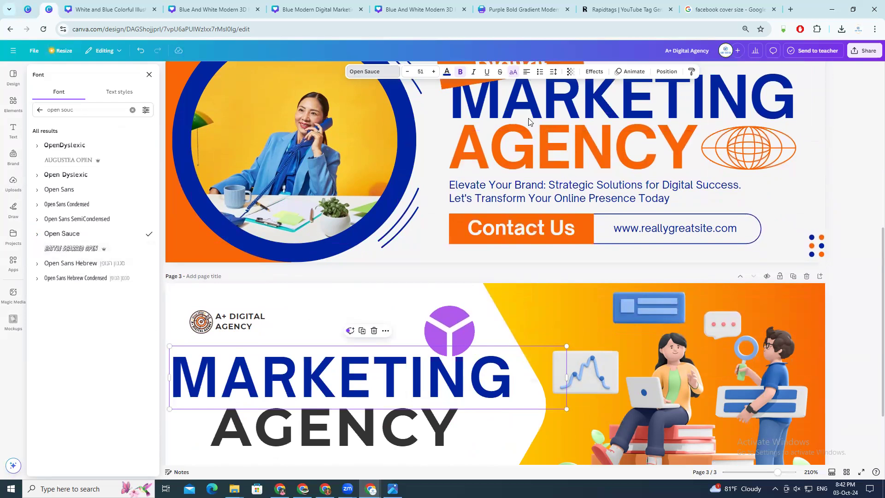
Step: Apply Battle Scarred Open to MARKETING and select the font search text
left_click(73, 252)
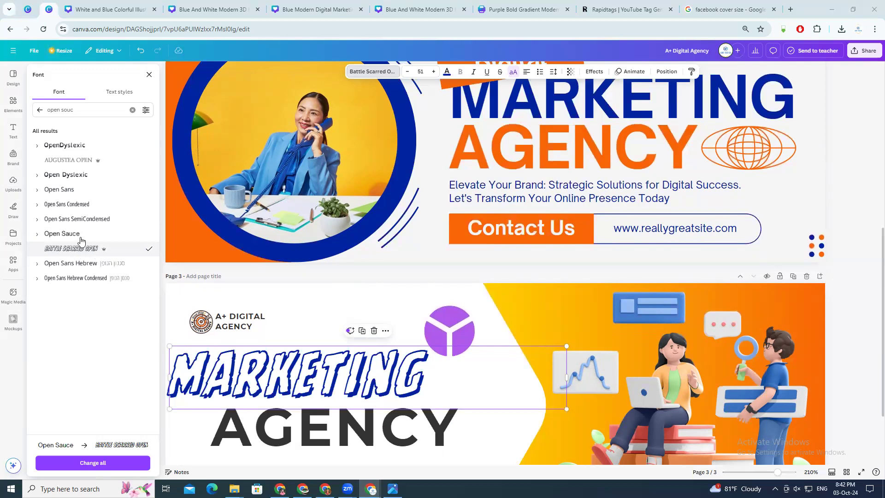
left_click(82, 108)
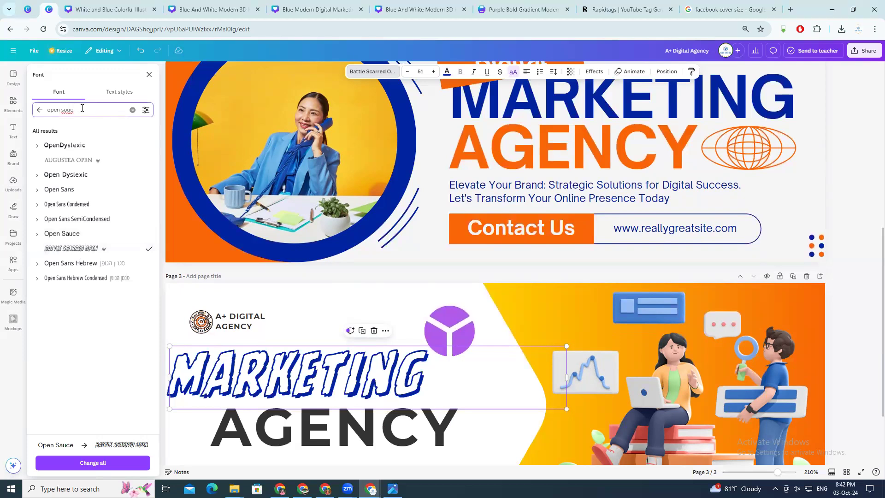
left_click_drag(82, 111, 23, 118)
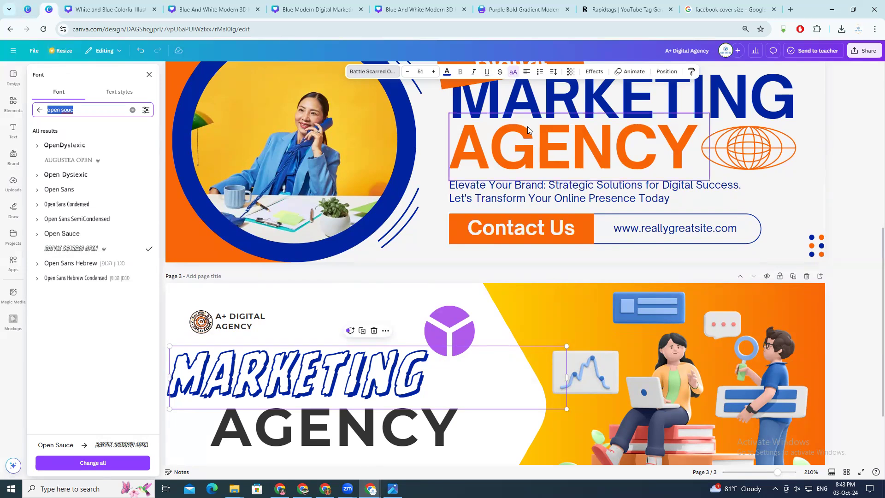
scroll(523, 130, "up", 2)
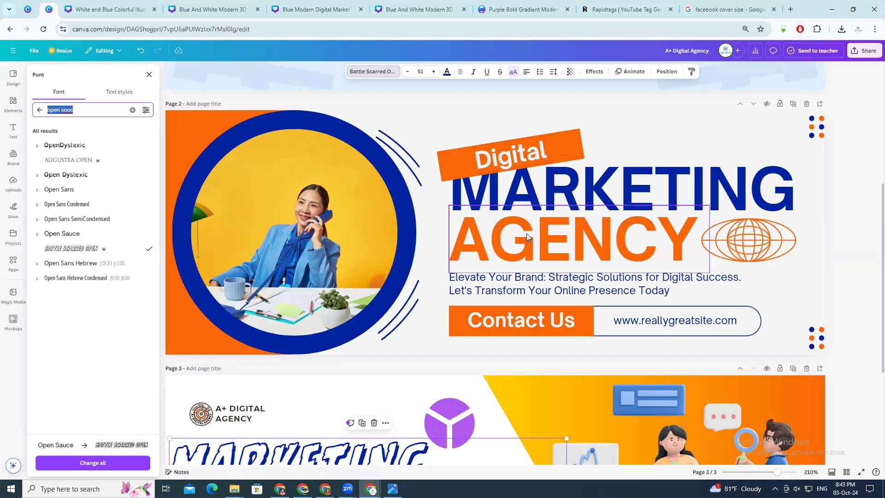
Step: Check page 2's heading font, then try Open Dyslexic and Open Sans on page 3's MARKETING
left_click(546, 187)
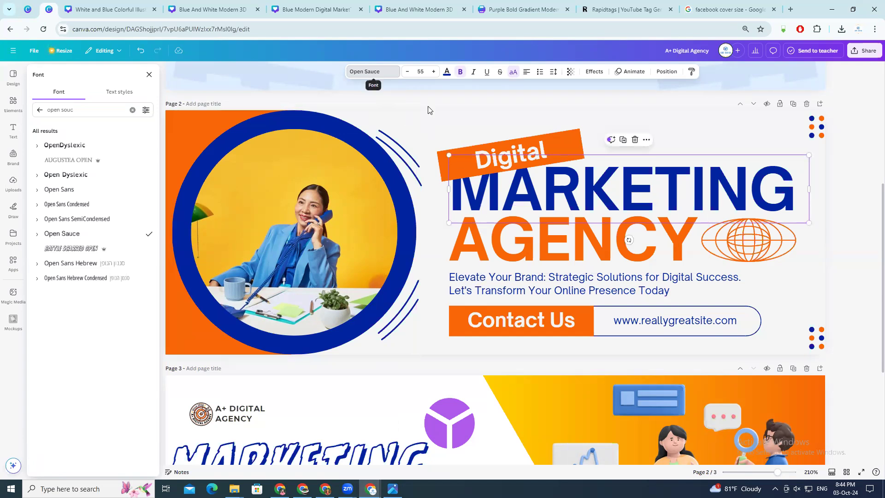
scroll(468, 221, "down", 1)
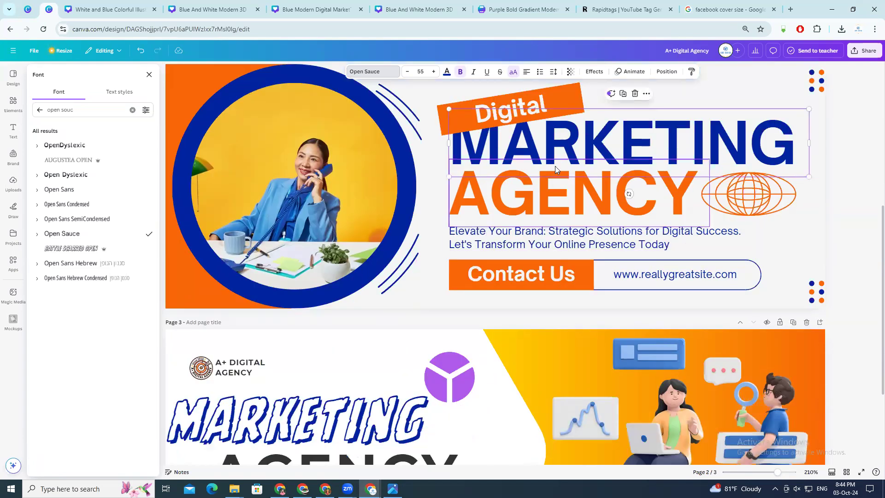
scroll(552, 165, "down", 1)
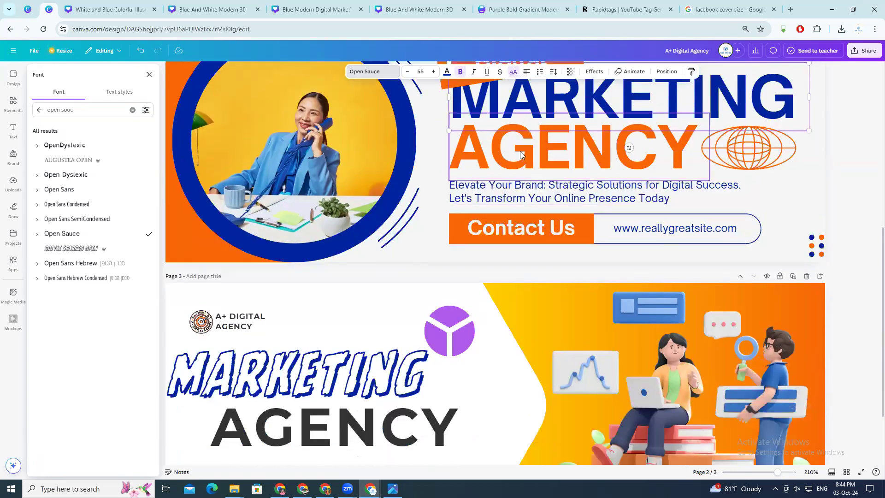
left_click(310, 385)
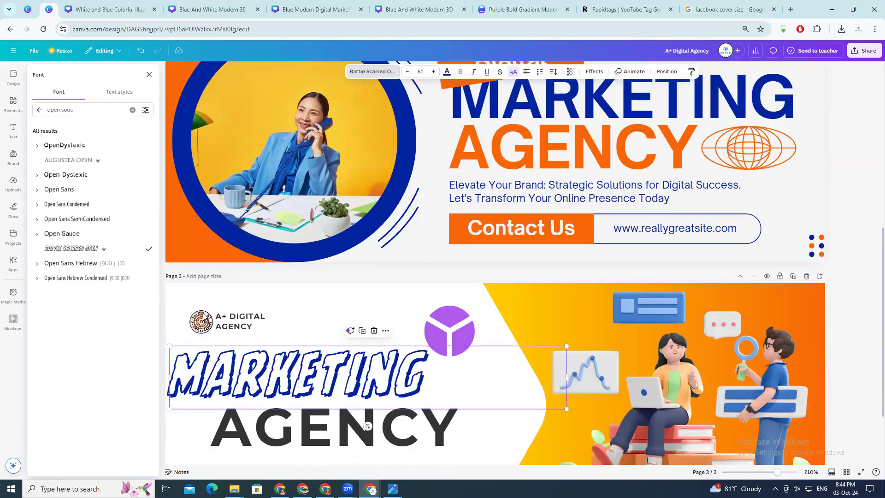
left_click(69, 177)
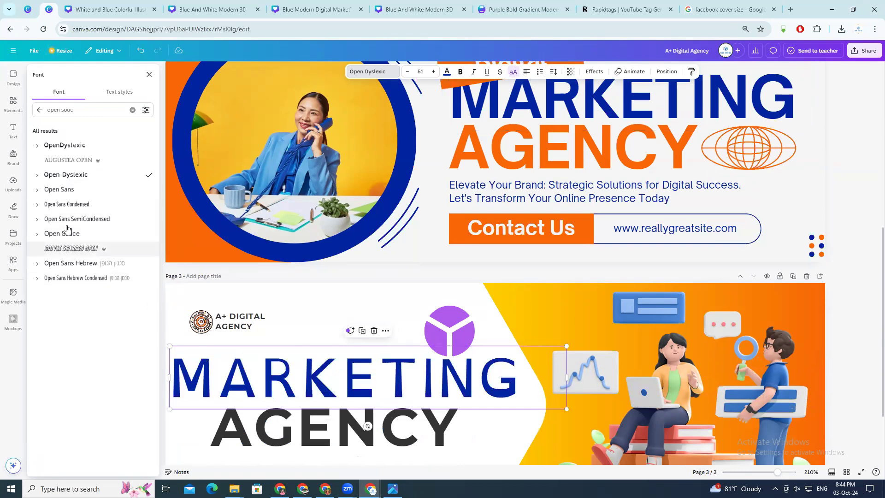
left_click(67, 193)
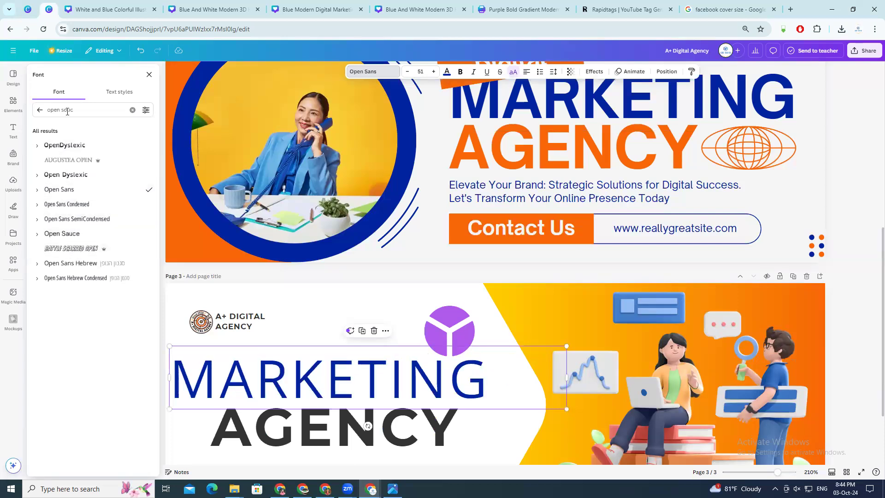
Step: Set MARKETING back to Open Sauce and compare it against page 2's AGENCY and MARKETING
left_click(48, 116)
left_click(50, 144)
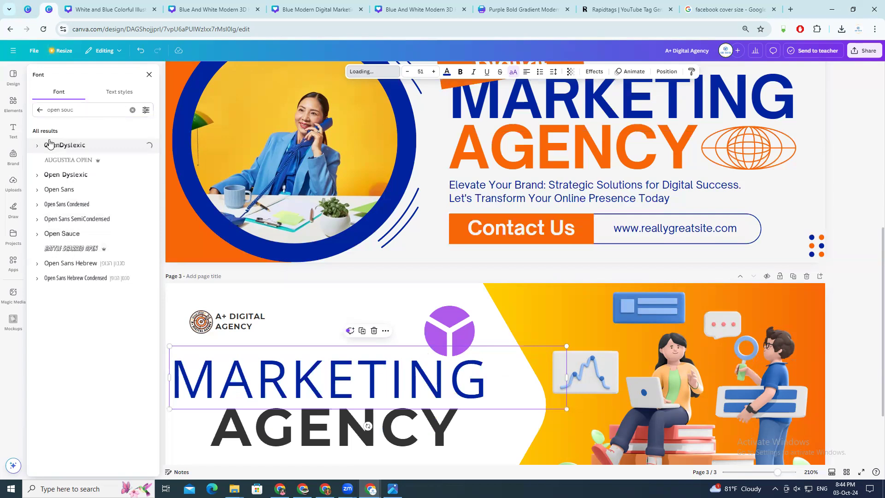
left_click(59, 234)
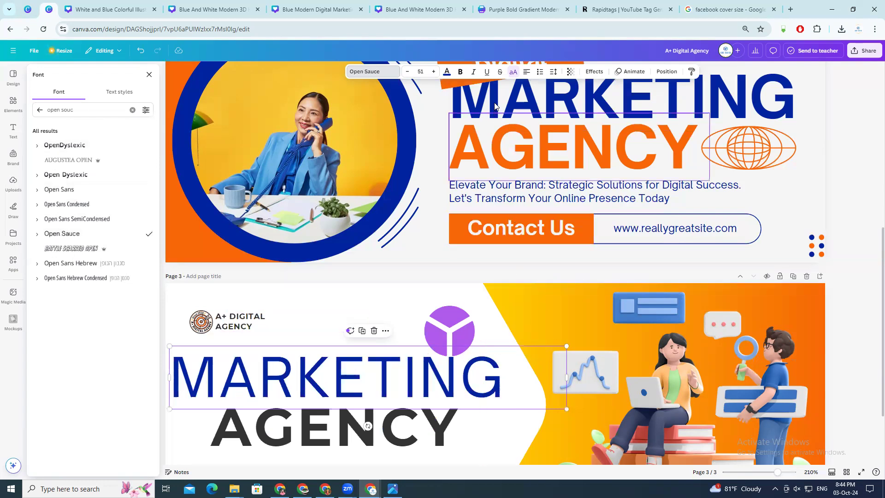
left_click(489, 146)
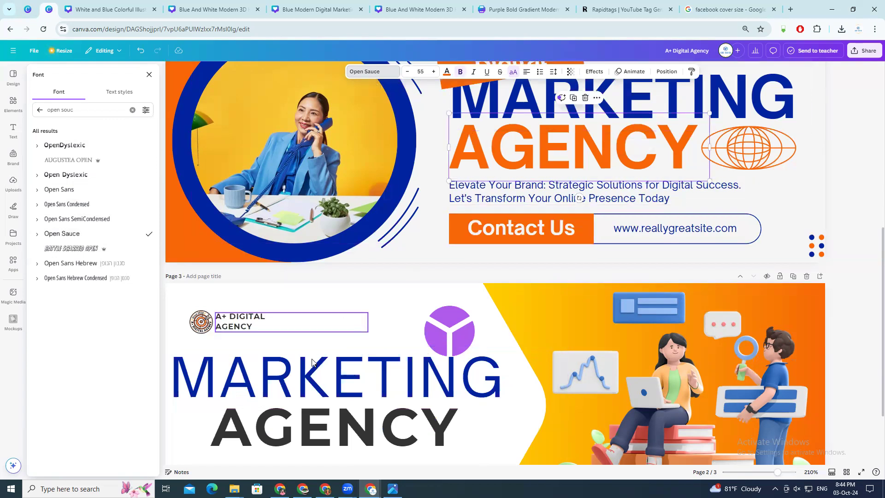
left_click(311, 377)
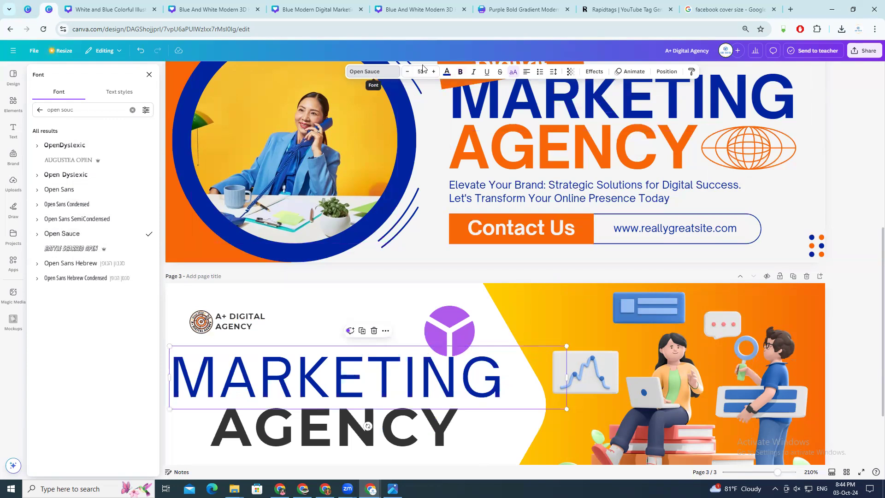
left_click(471, 90)
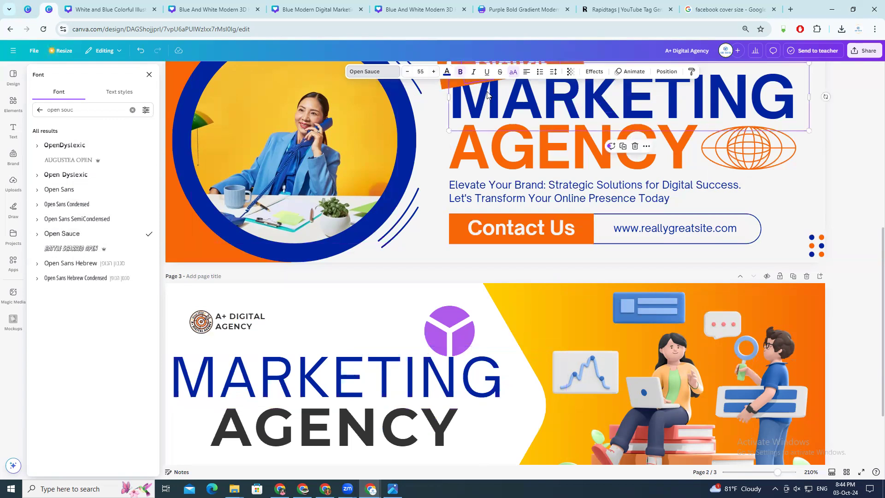
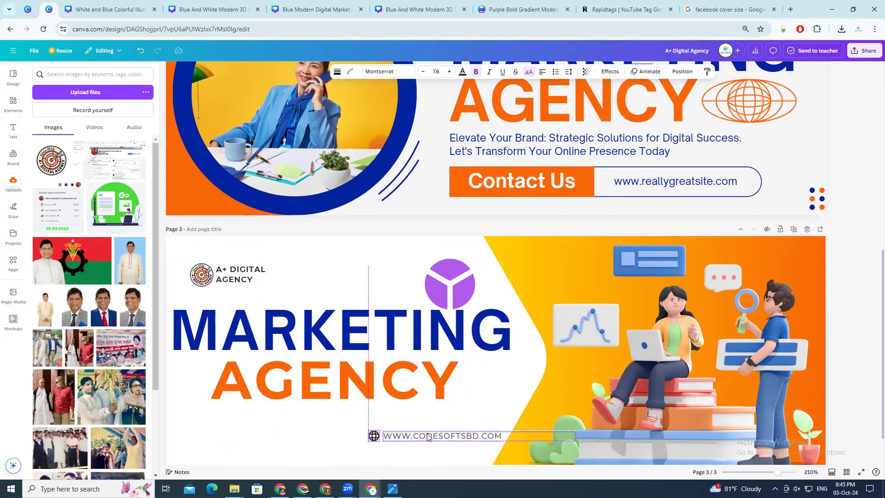
left_click(454, 415)
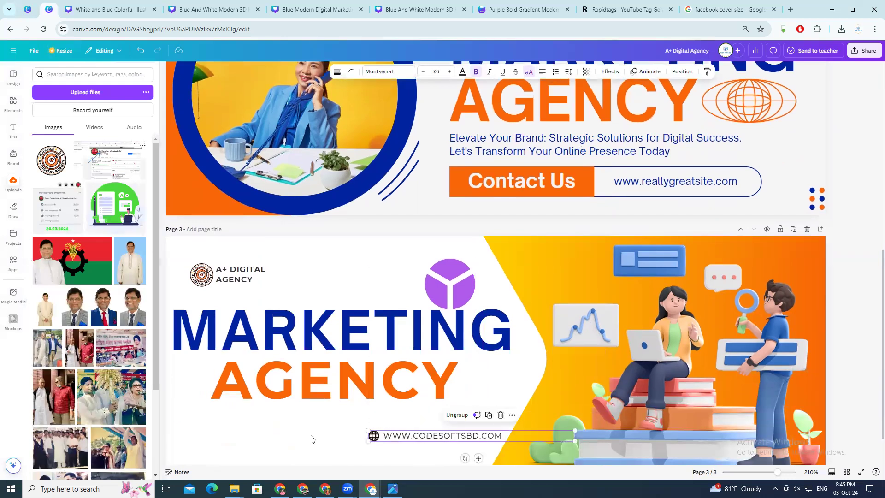
left_click_drag(414, 424, 411, 428)
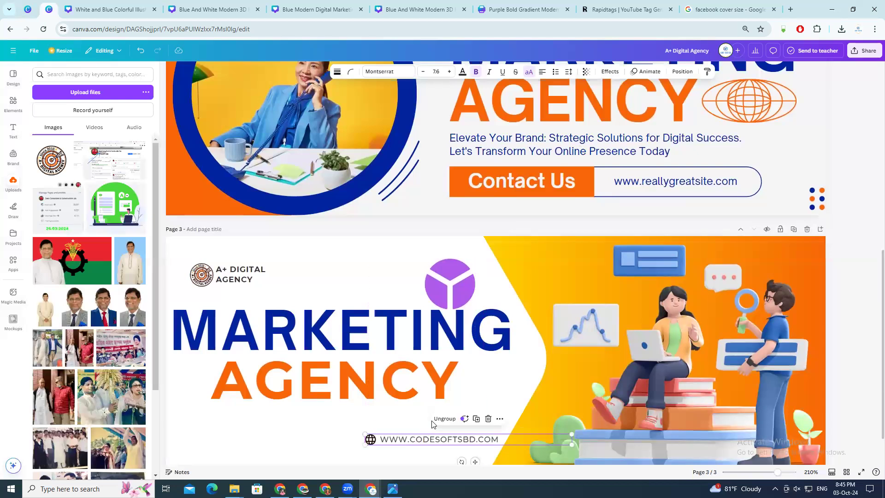
left_click(407, 432)
left_click(405, 441)
left_click(372, 440)
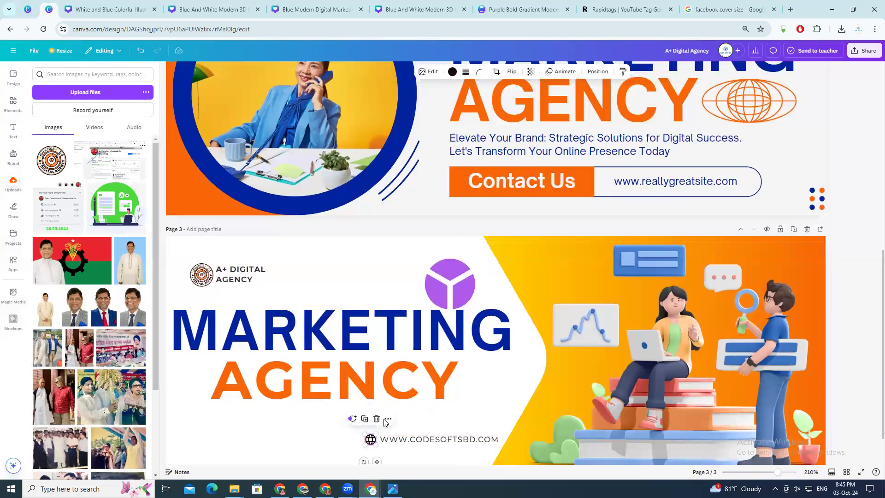
left_click(421, 426)
left_click(424, 440)
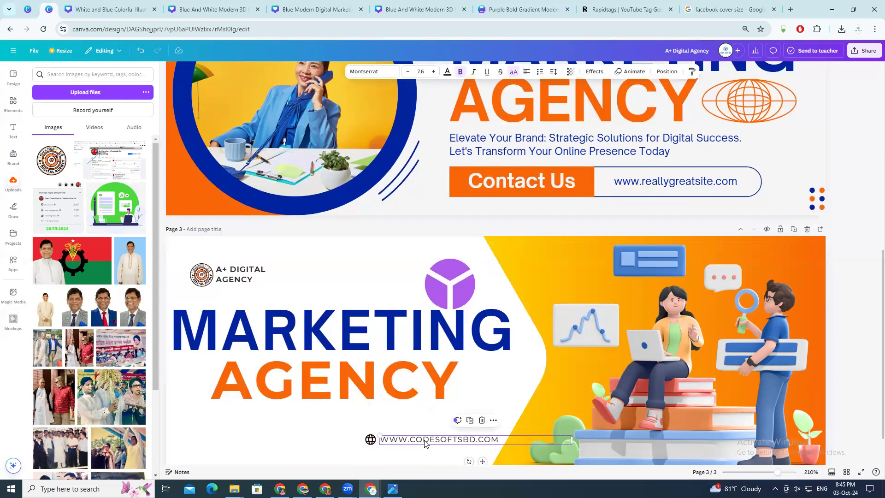
left_click(370, 441, "shift")
left_click(451, 418)
Step: Reselect the globe-and-website group and duplicate it with Ctrl+D
left_click(376, 425)
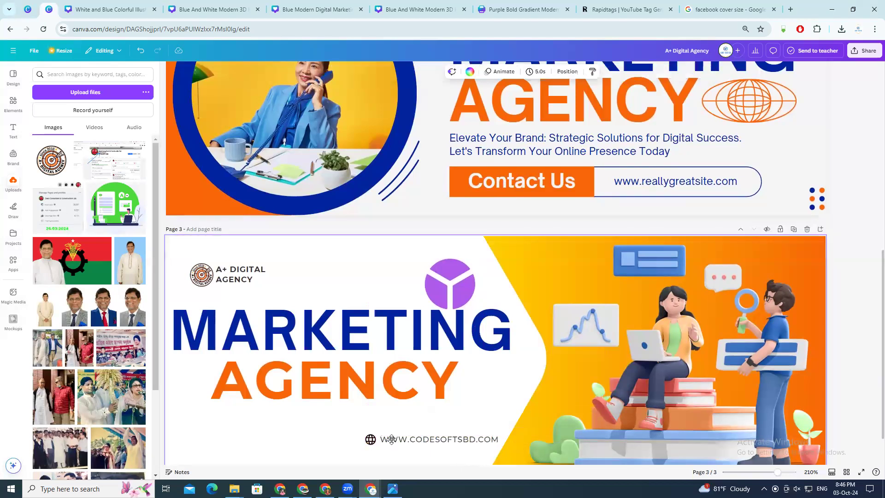
left_click(392, 440)
left_click(391, 439)
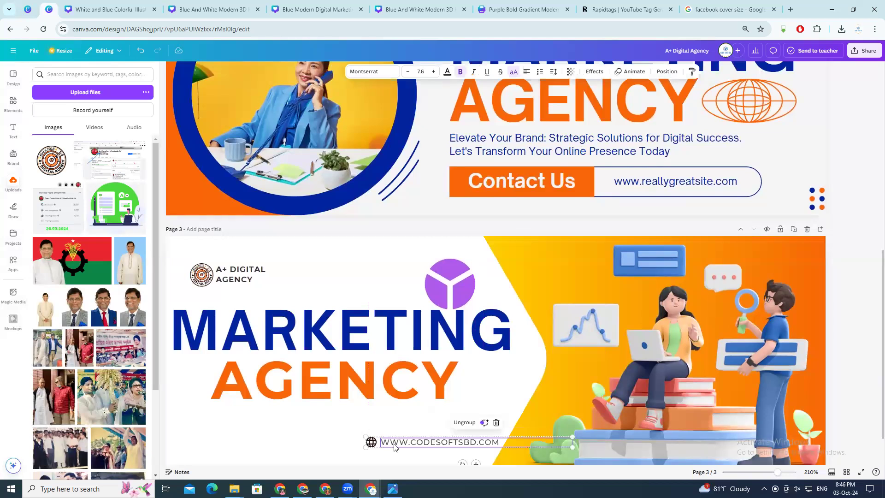
key("Escape")
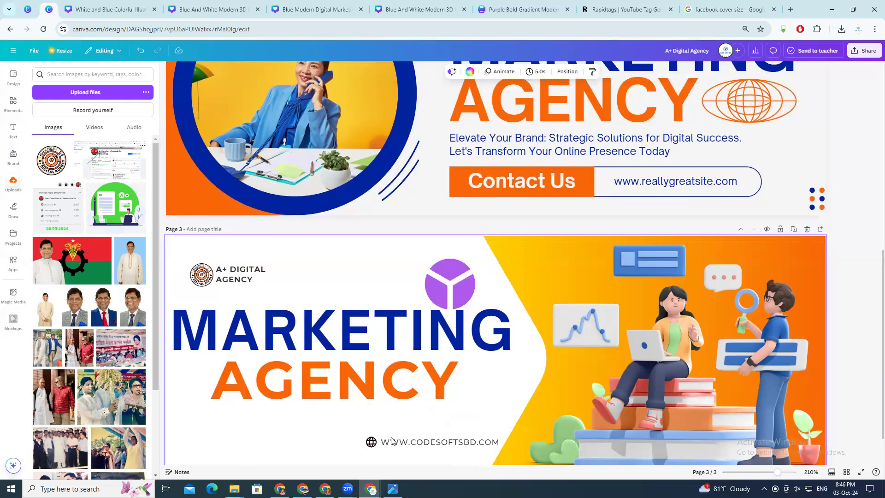
left_click(392, 441)
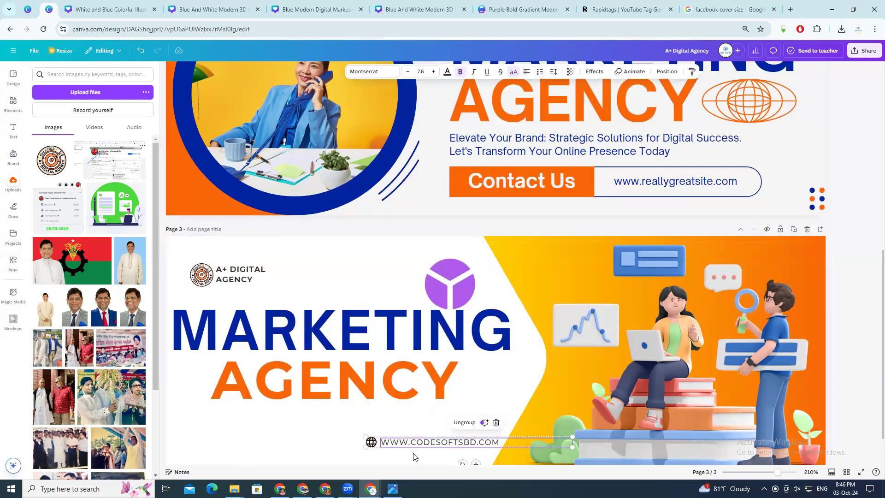
key("ctrl+d")
Step: Move the duplicate to the left of the original website line and ungroup it
left_click_drag(418, 458, 238, 444)
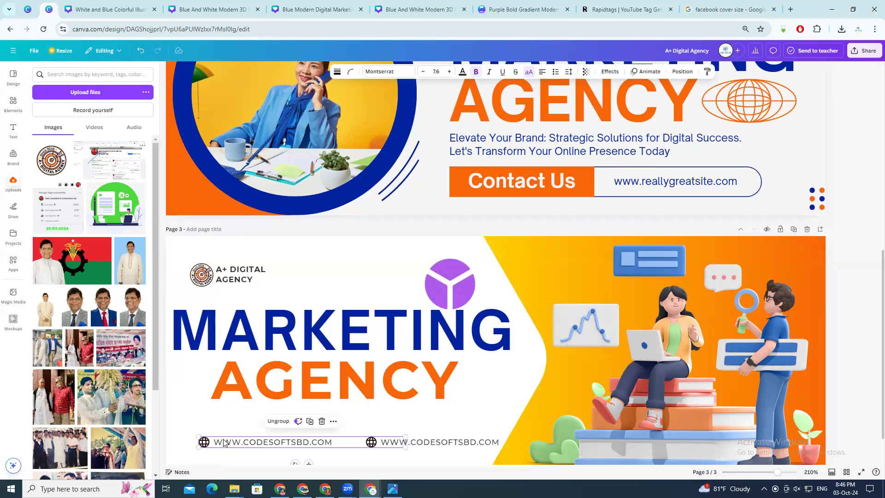
left_click(279, 422)
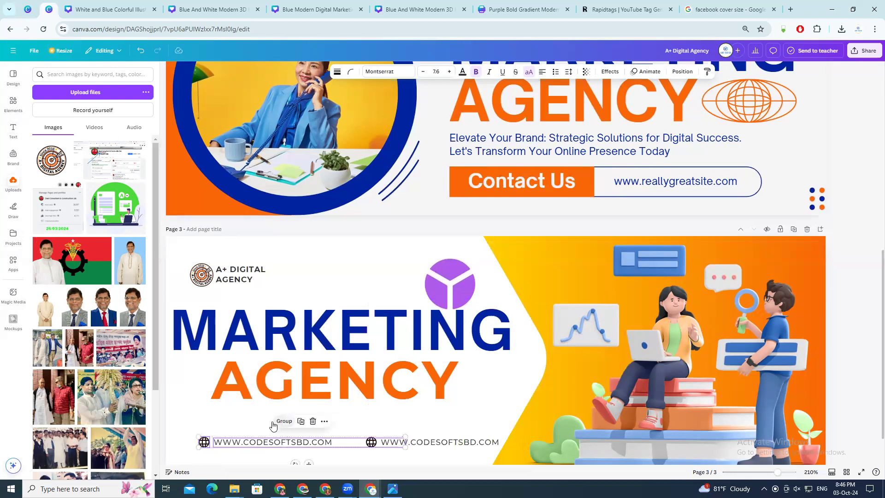
left_click(203, 441)
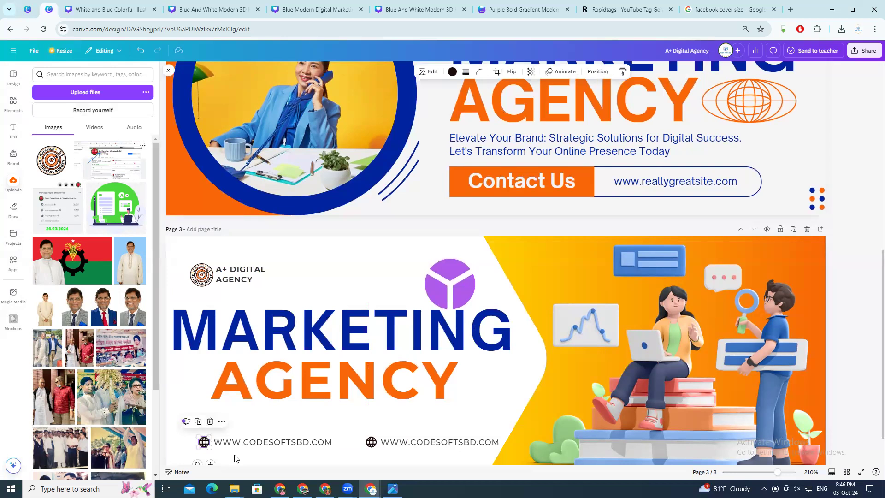
left_click(92, 75)
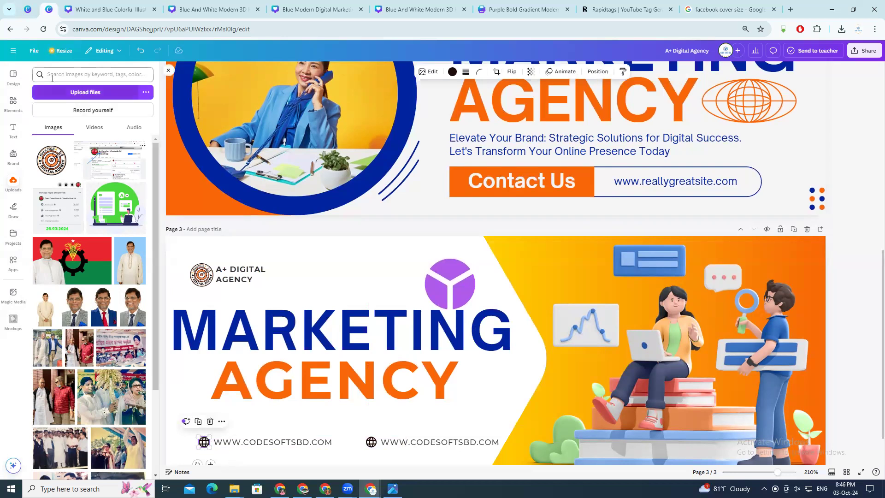
Step: Search Elements for 'phn icon' and add the black phone icon graphic to page 3
type("ph")
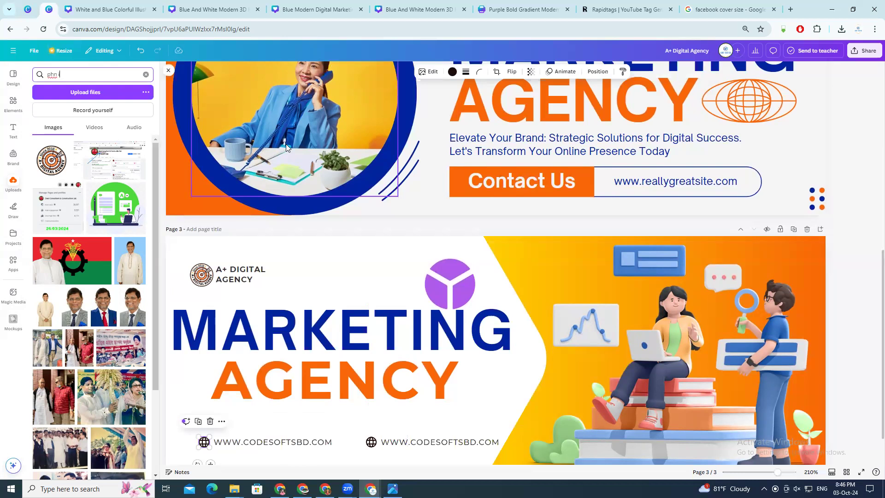
type("n icco")
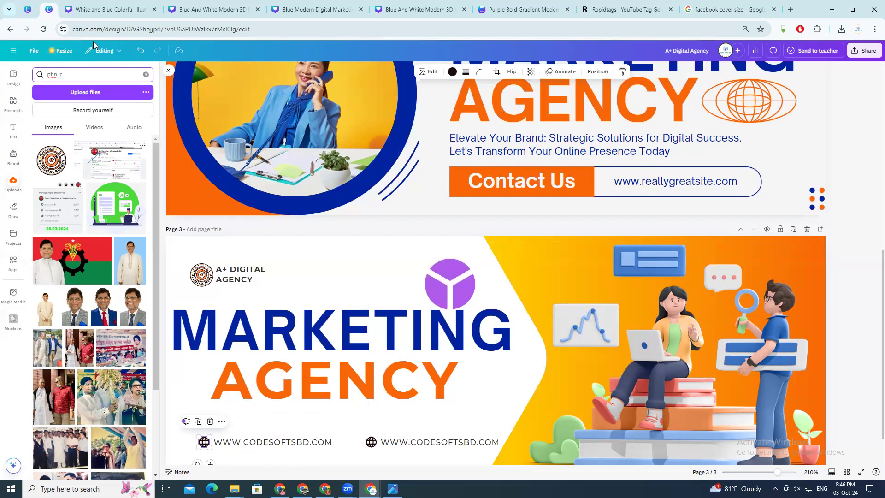
type("nn")
left_click(13, 102)
left_click(85, 74)
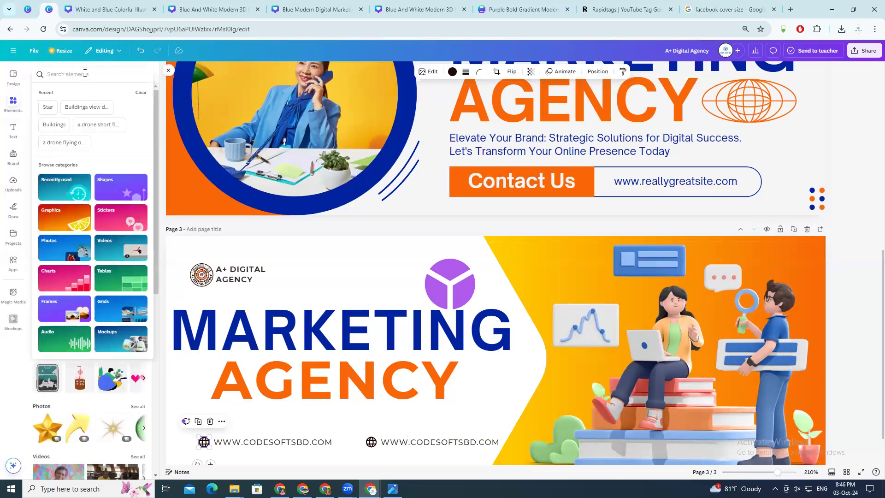
type("phn i")
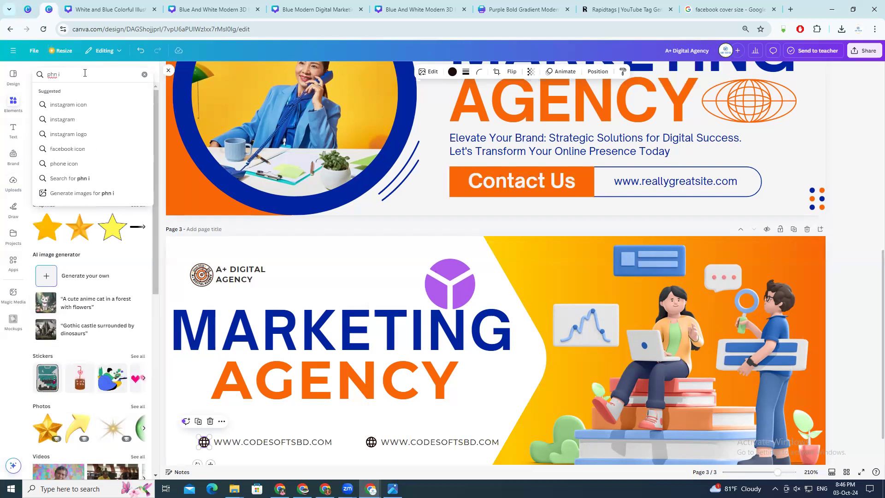
type("con")
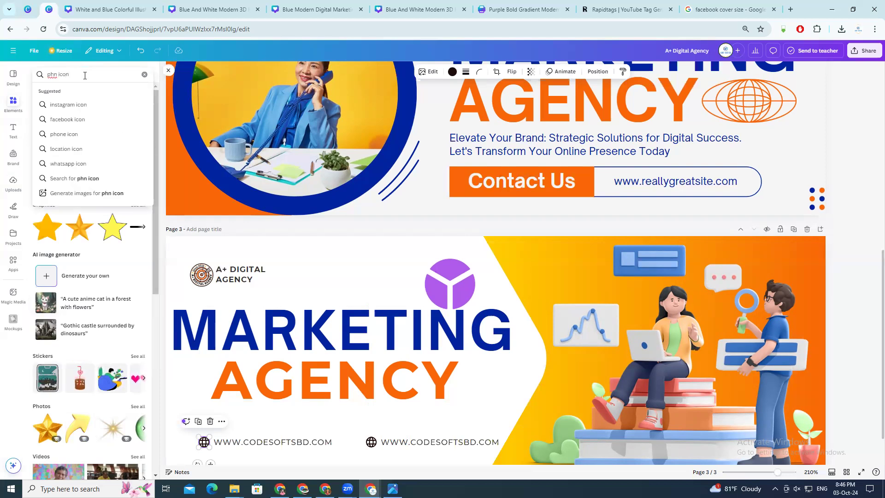
key("Return")
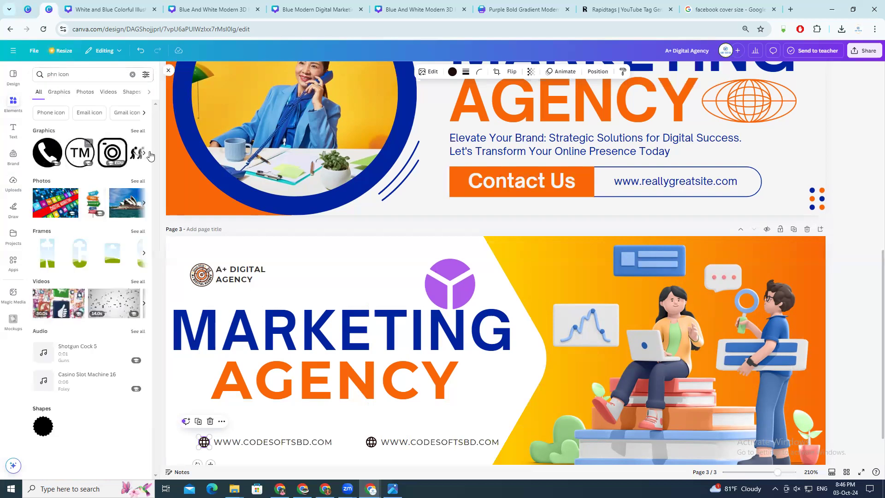
left_click(138, 131)
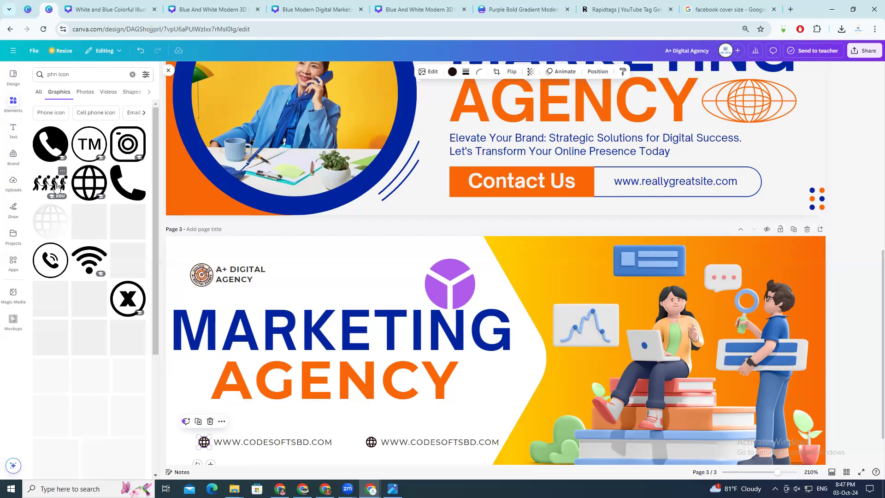
left_click(129, 192)
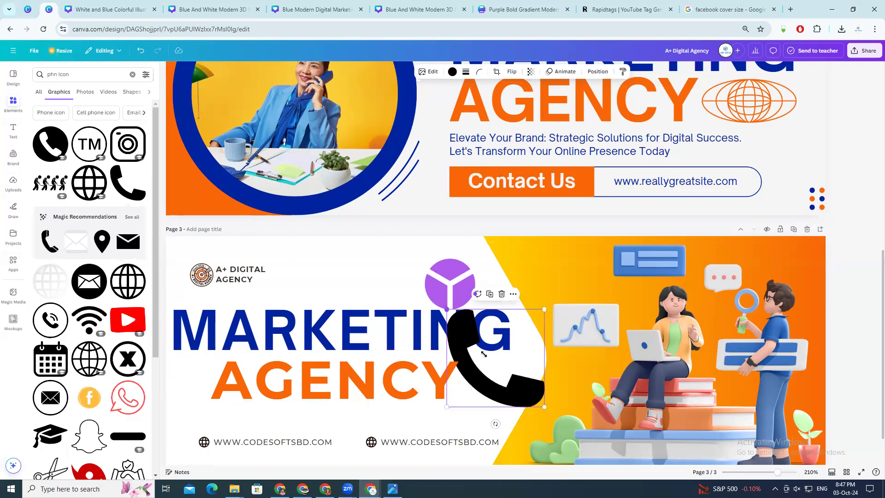
Step: Shrink the phone icon to a small size and bring up the AGENCY headline's options
left_click_drag(484, 353, 521, 384)
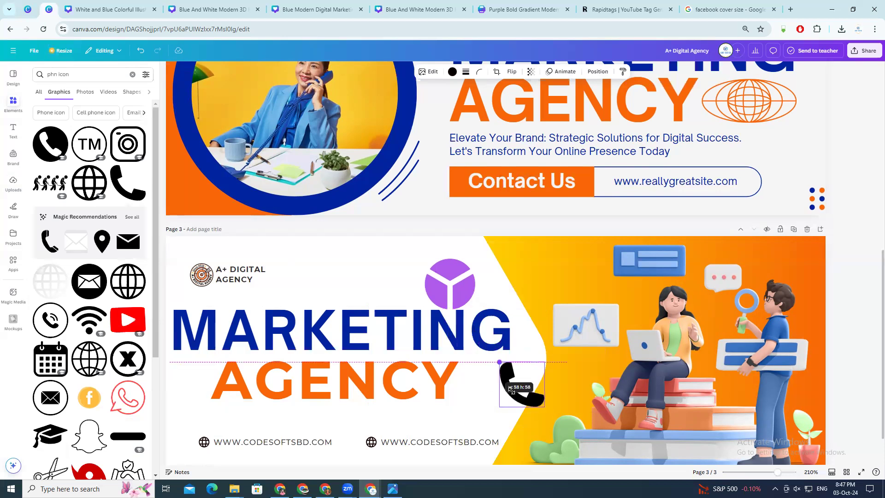
left_click(374, 446)
left_click(534, 405)
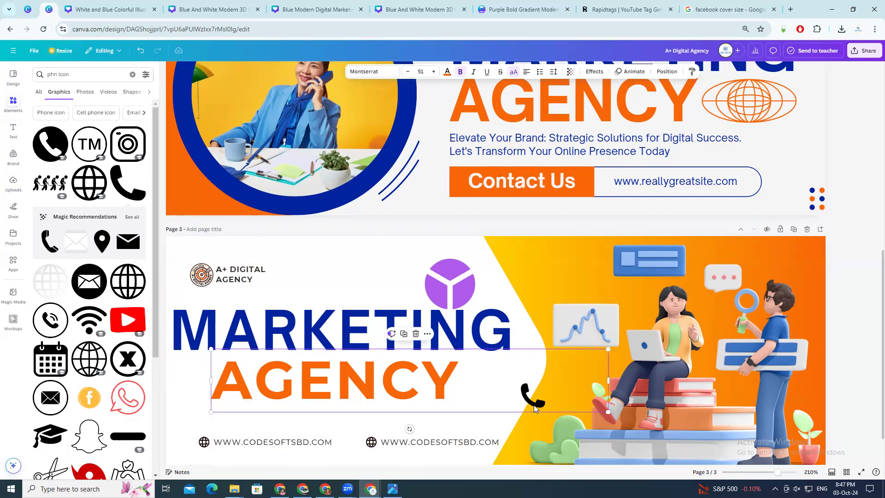
left_click(482, 445)
left_click(528, 393)
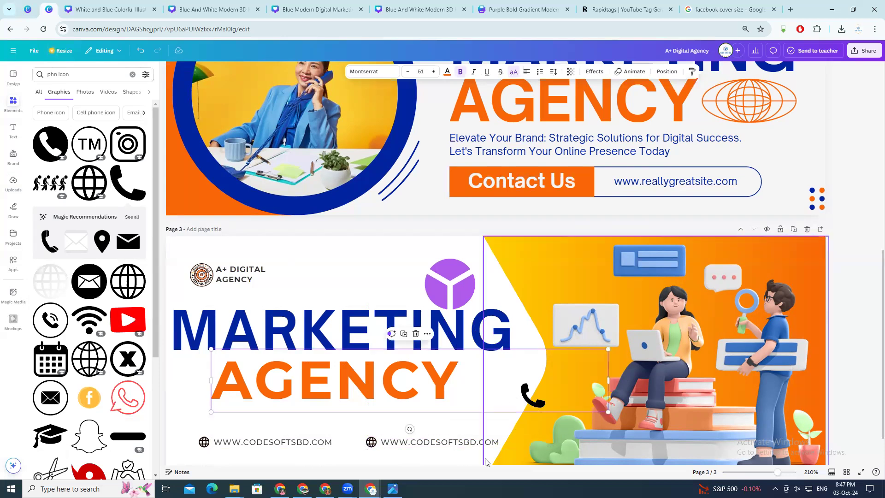
left_click(428, 333)
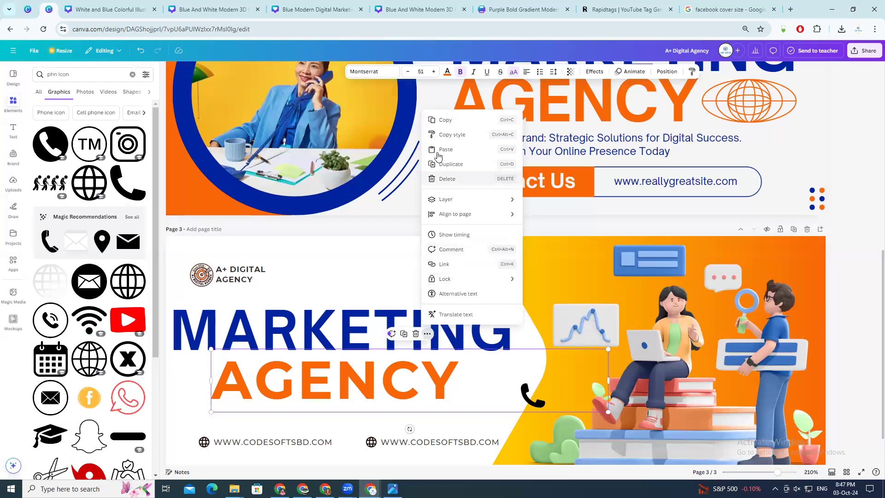
Step: Lock the AGENCY and MARKETING headline texts in place
mouse_move(446, 278)
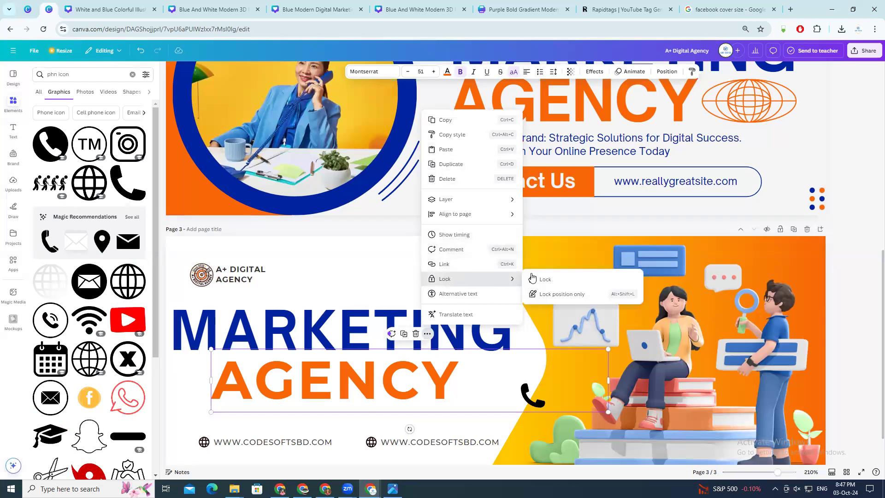
left_click(537, 278)
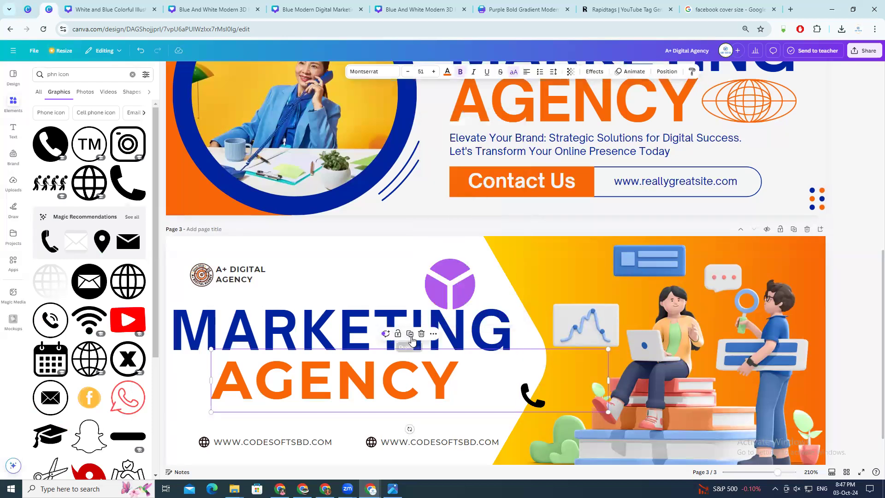
left_click(361, 333)
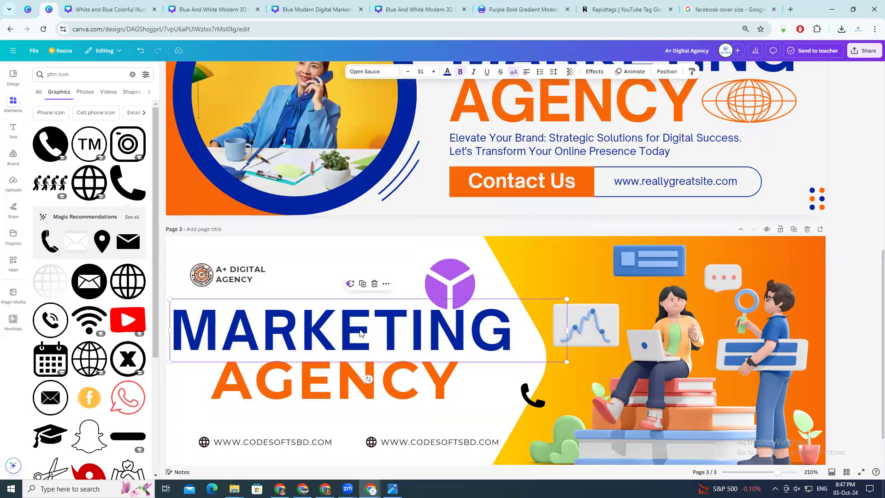
left_click(386, 284)
mouse_move(407, 229)
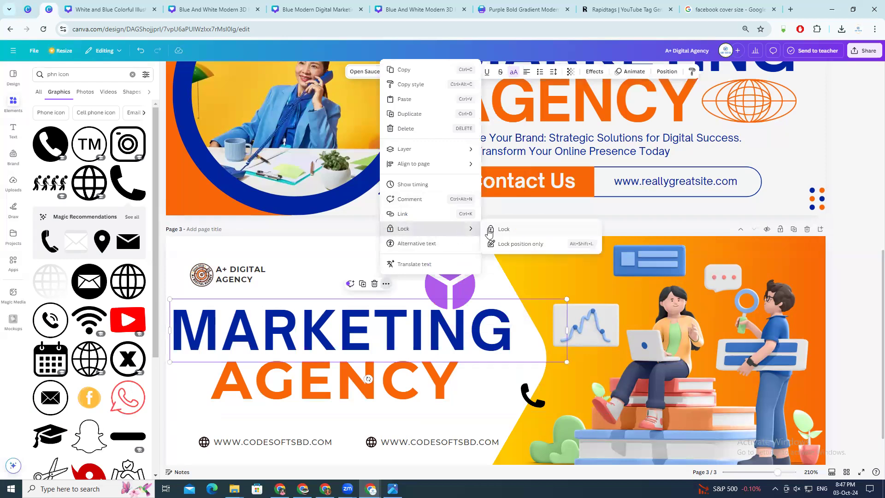
left_click(507, 229)
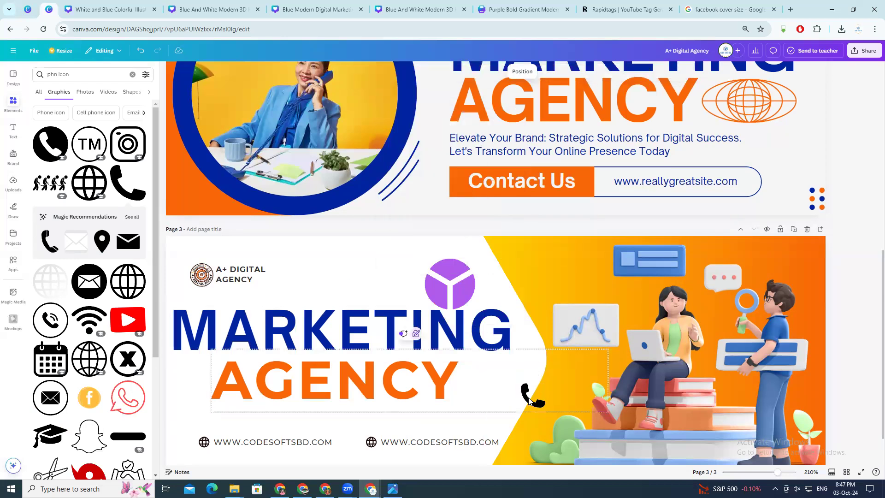
Step: Check the AGENCY text by double-clicking it, then click away to finish
double_click(530, 399)
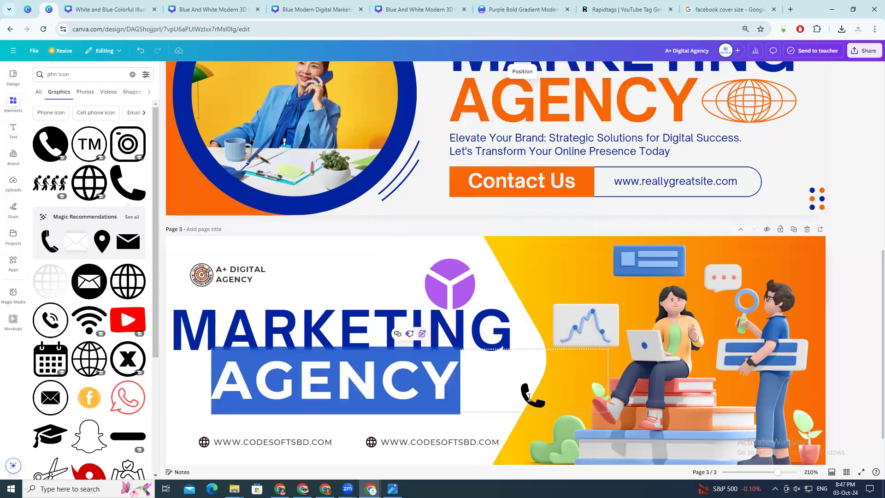
left_click(505, 393)
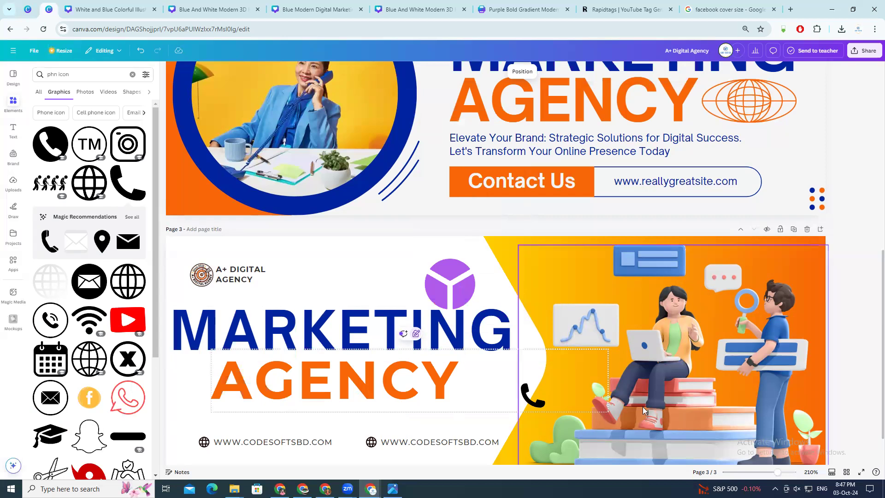
left_click(309, 236)
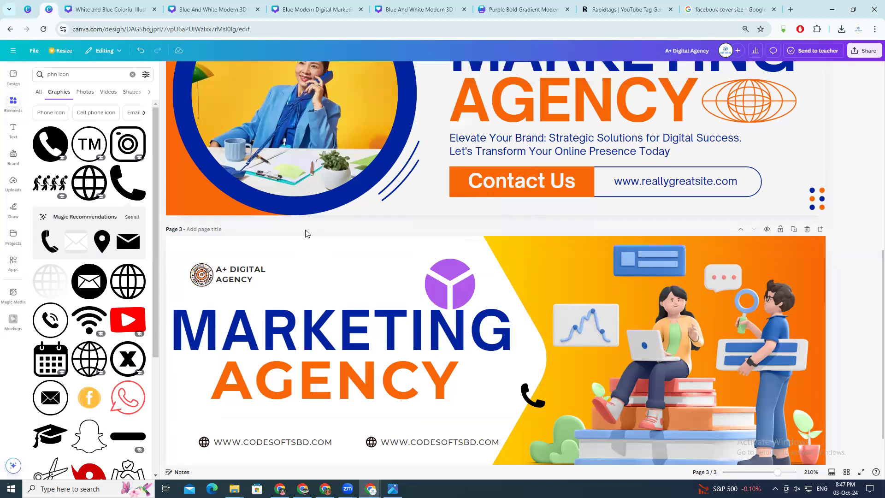
Step: Return the side panel to the Facebook cover template search results
scroll(385, 345, "down", 1)
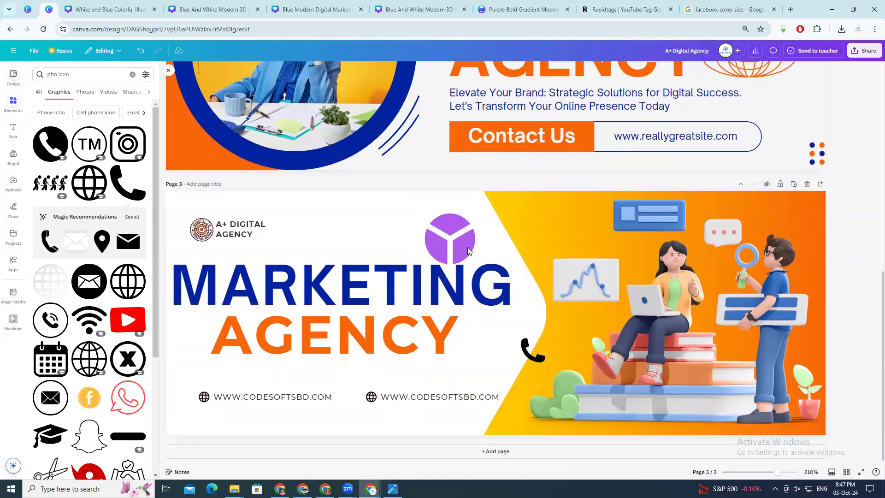
left_click(13, 78)
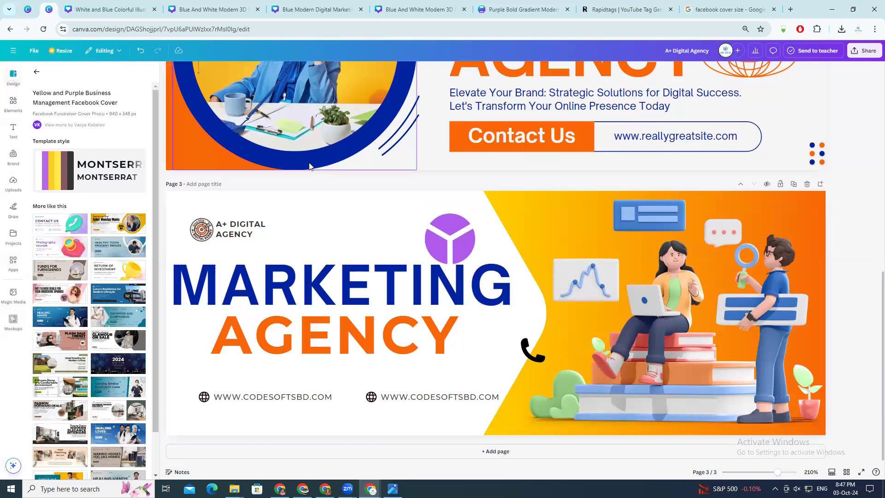
left_click(37, 71)
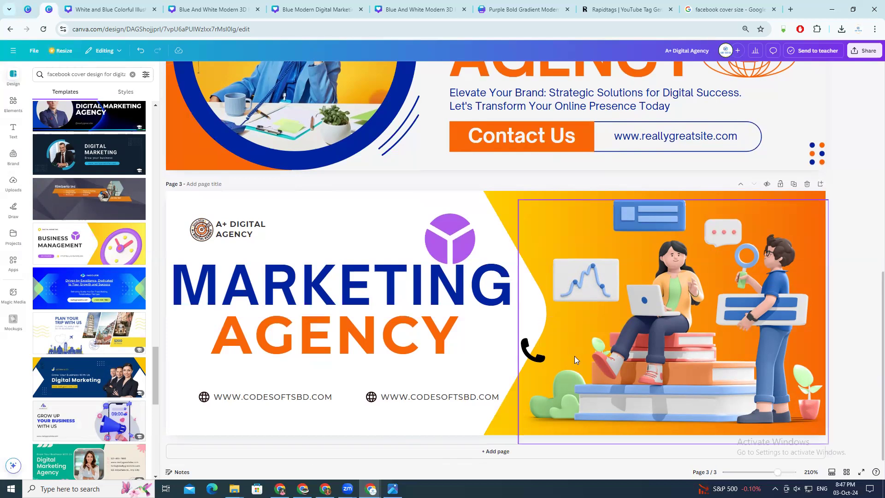
Step: Check the lock state of MARKETING, AGENCY and the second website line
right_click(364, 289)
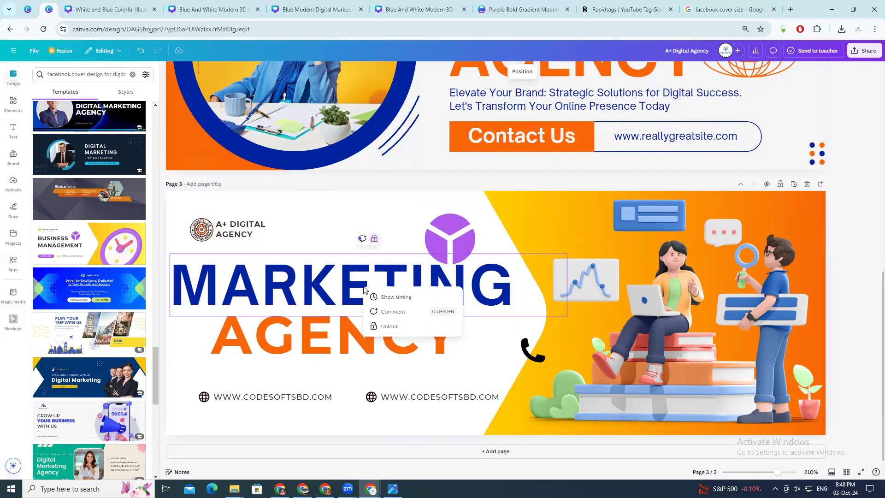
left_click(373, 363)
right_click(370, 362)
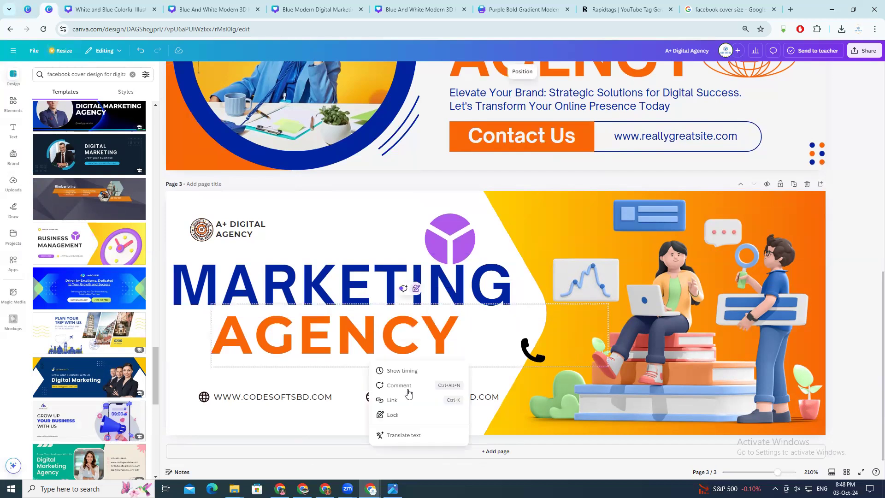
left_click(349, 395)
right_click(407, 397)
key("Escape")
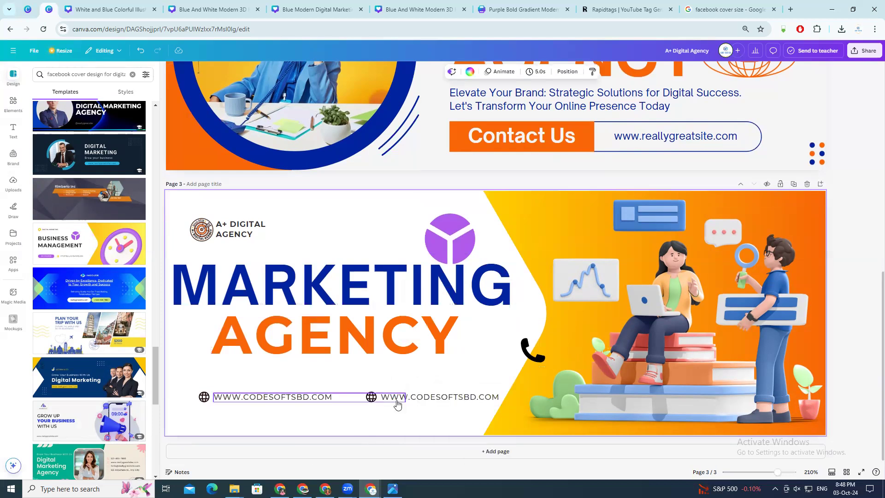
Step: Open the page's layers list and select the phone icon there
right_click(397, 404)
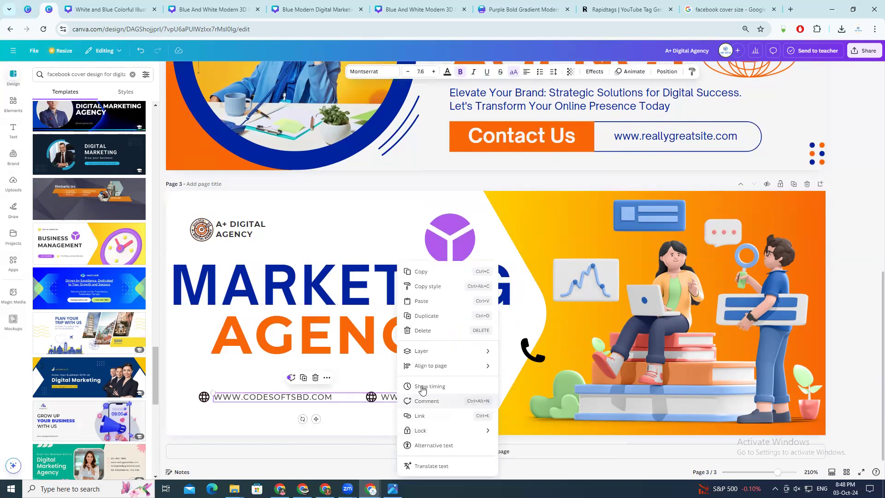
mouse_move(422, 350)
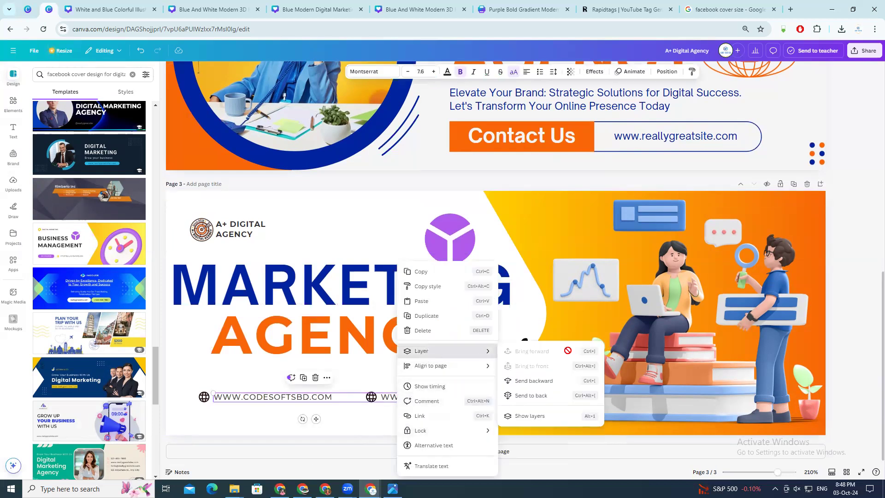
left_click(539, 418)
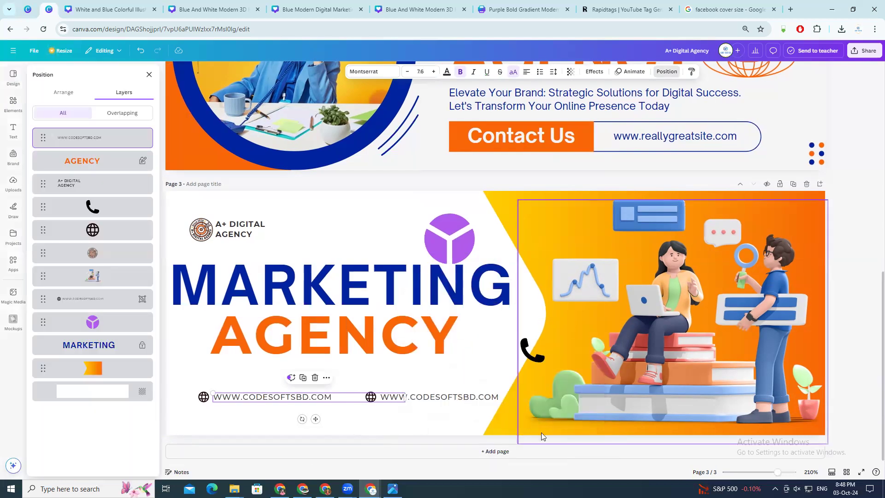
key("alt+1")
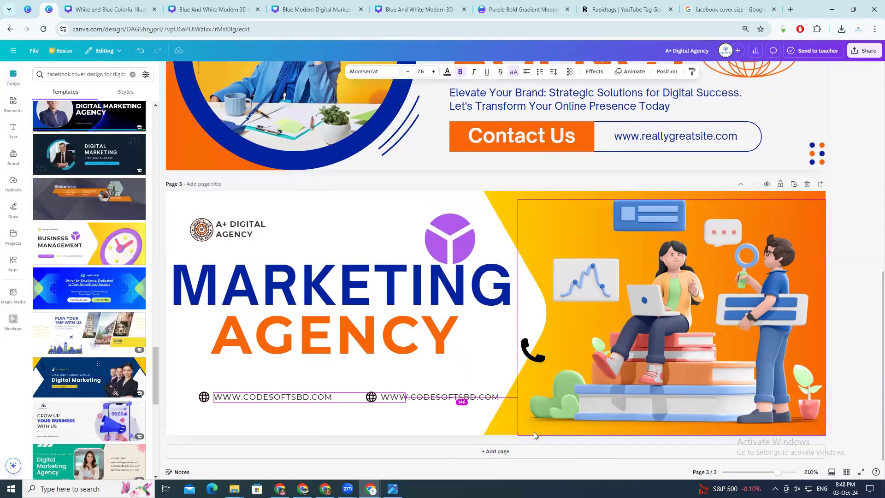
key("alt+1")
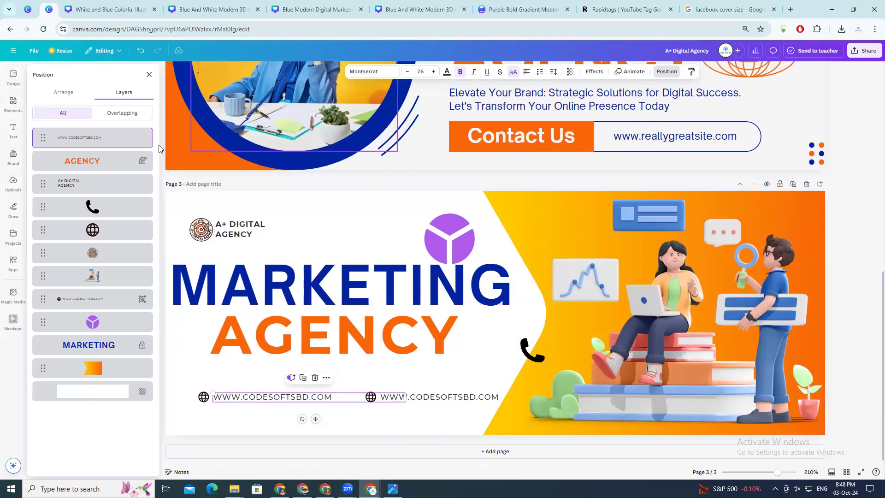
left_click(109, 209)
Step: Move the phone icon to the first website line, delete that line's globe, and align it
left_click_drag(530, 351, 203, 401)
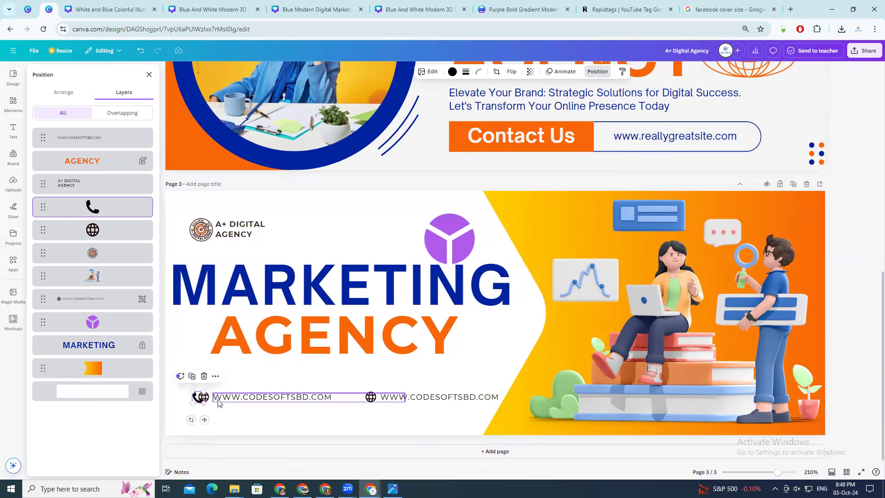
left_click(207, 399)
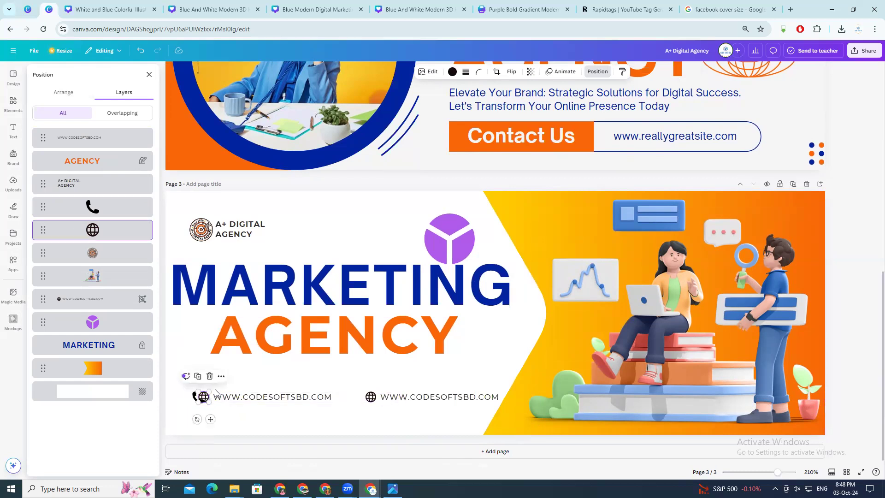
key("Delete")
left_click_drag(206, 397, 203, 397)
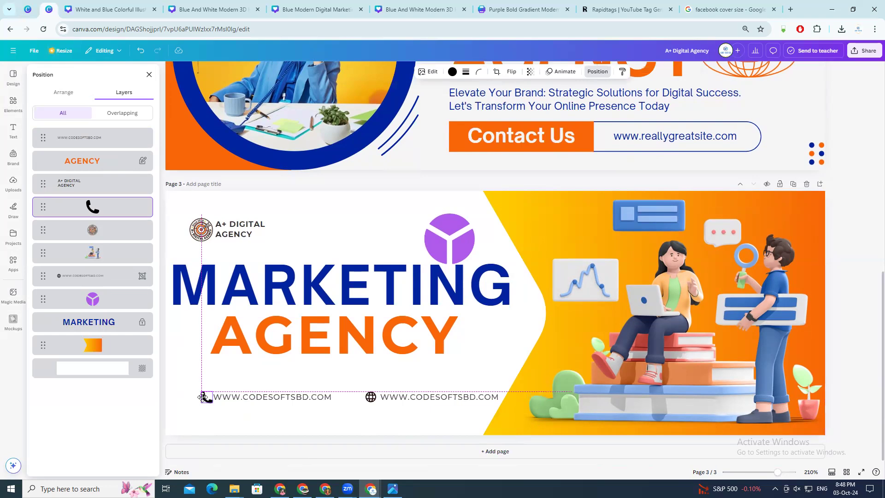
left_click_drag(203, 397, 203, 396)
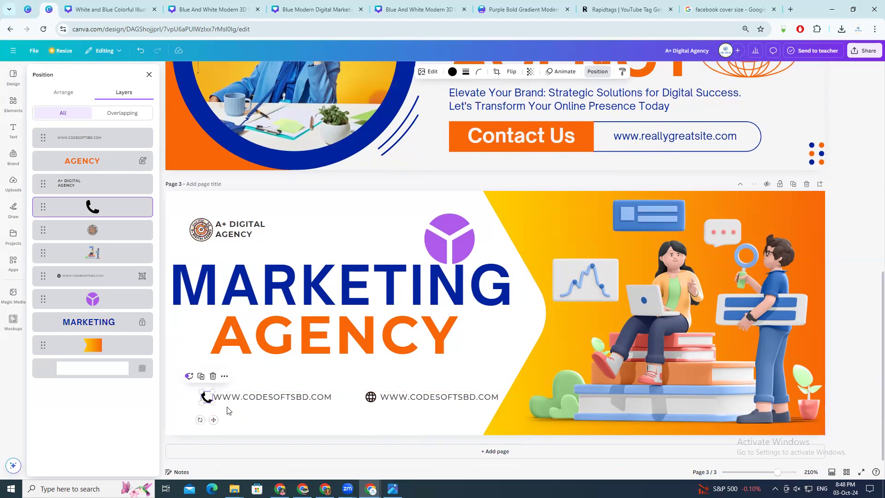
left_click(234, 411)
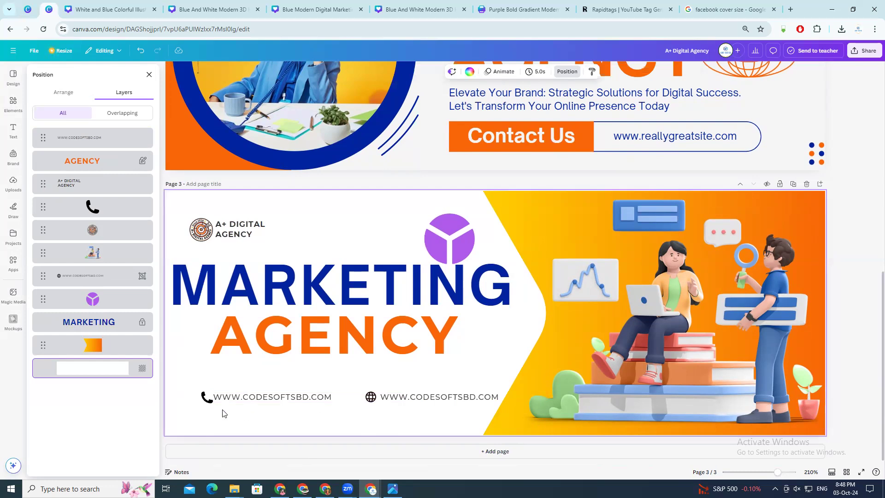
left_click(258, 397)
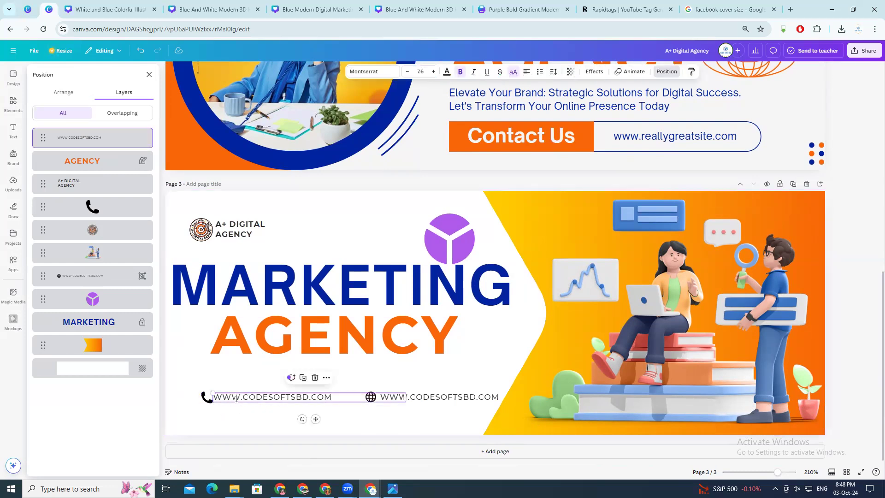
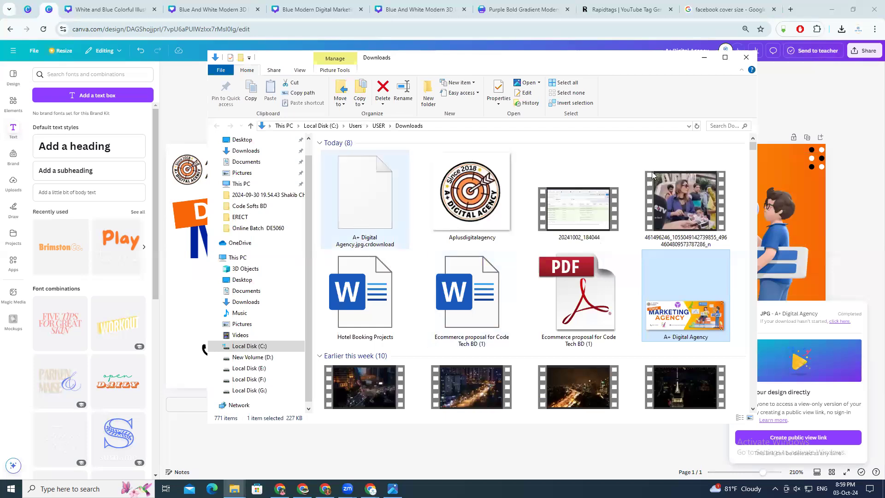
Step: Show the browser's recent downloads to find the exported A+ Digital Agency JPG
left_click(841, 29)
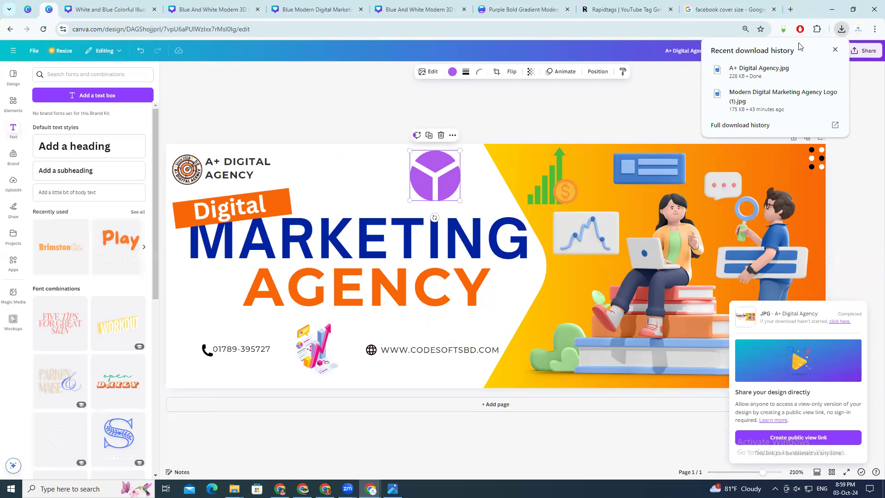
Step: Reveal A+ Digital Agency.jpg in the Downloads folder, then close the Explorer window
left_click(816, 72)
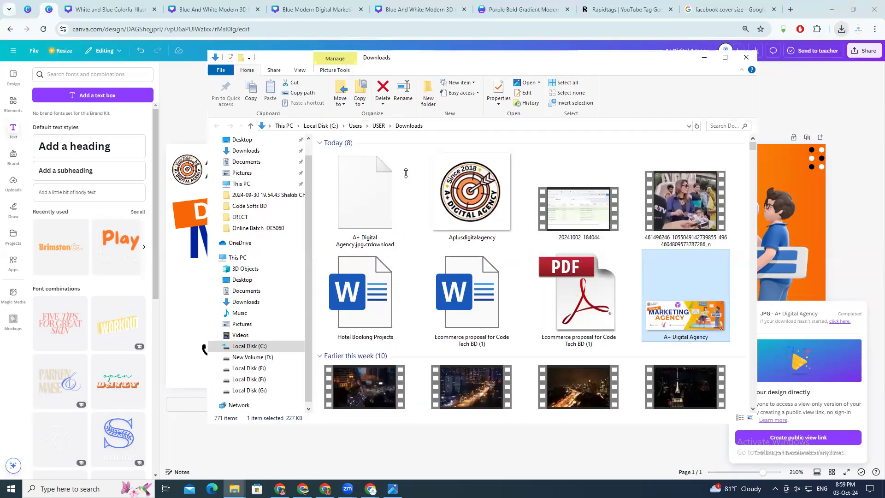
left_click(369, 228)
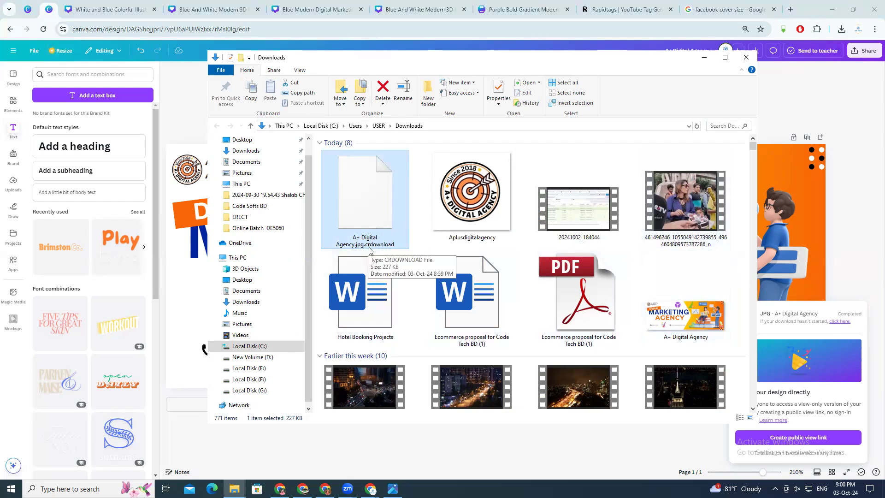
left_click(746, 59)
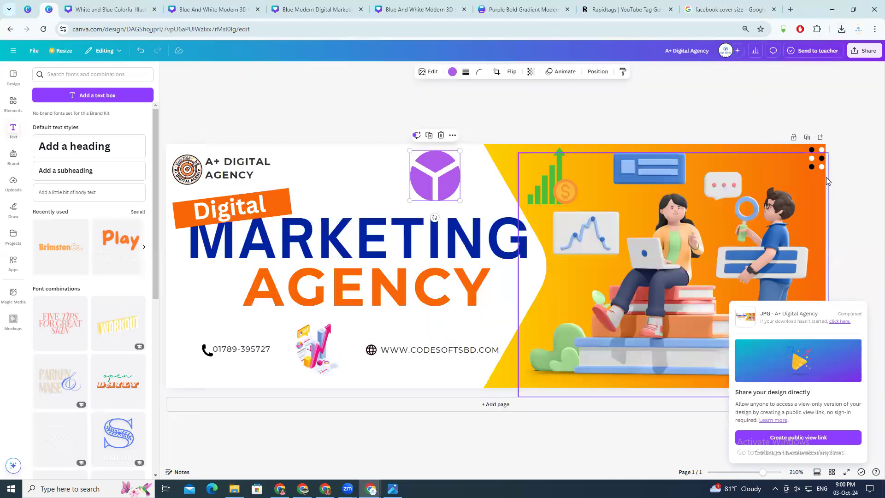
left_click(852, 51)
Step: Re-export the cover as a JPG at quality 100 and show it in Downloads
left_click(750, 202)
left_click(752, 107)
left_click(753, 121)
left_click_drag(823, 166, 853, 163)
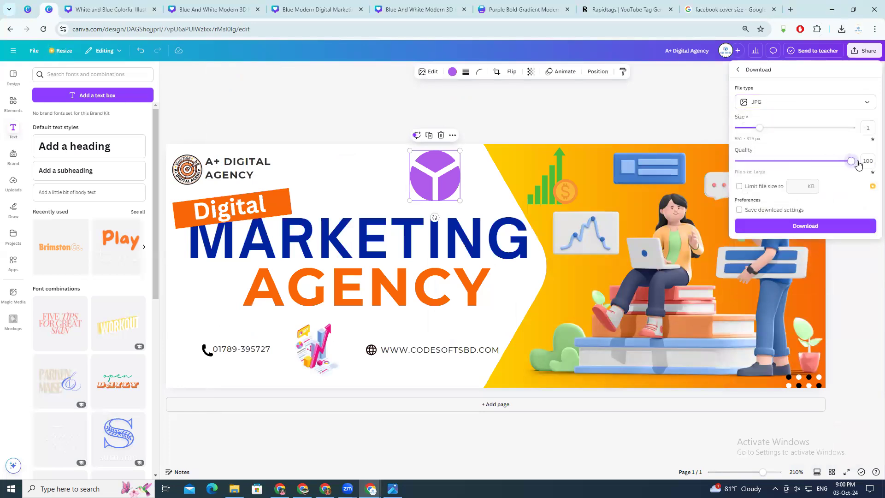
left_click(826, 234)
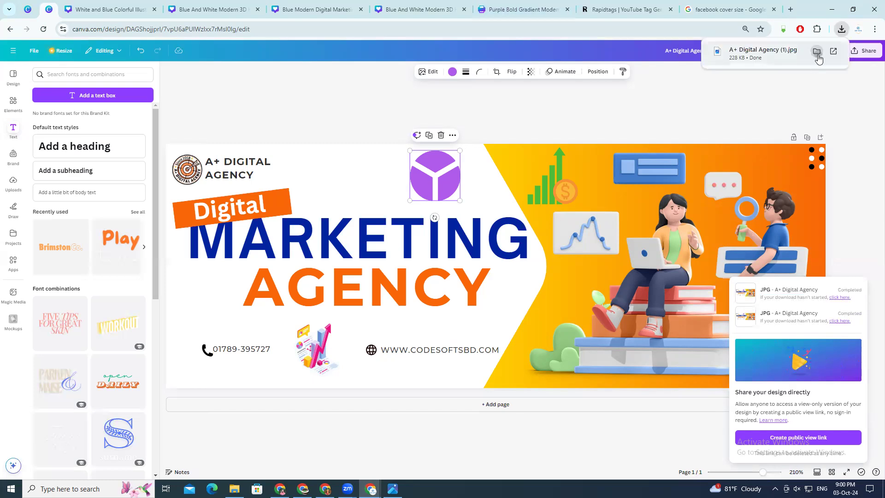
left_click(817, 51)
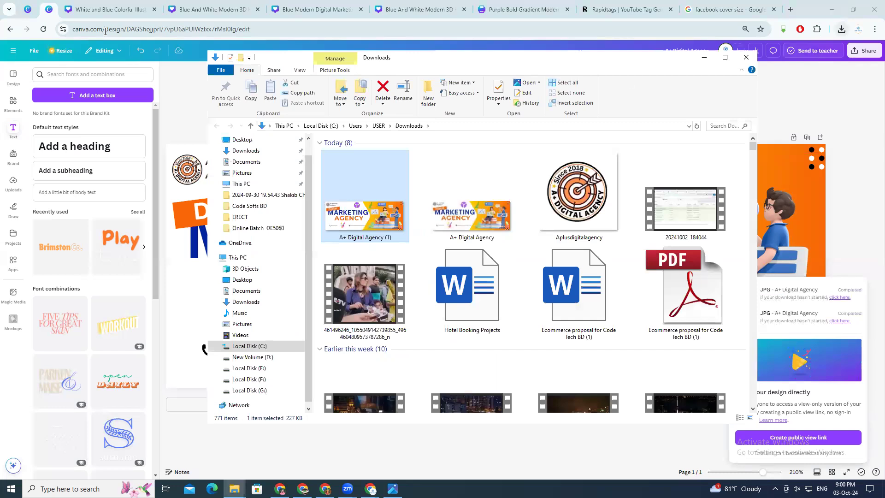
Step: Delete the duplicate A+ Digital Agency (1) download
left_click(470, 205)
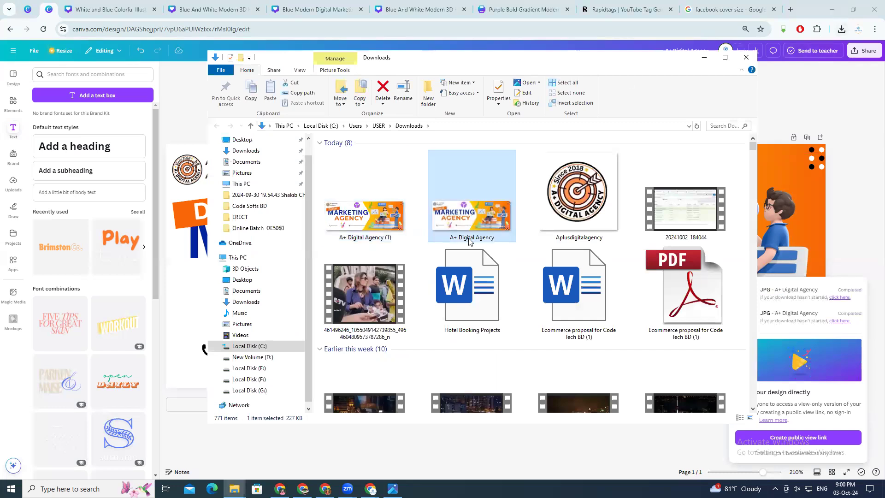
left_click(384, 229)
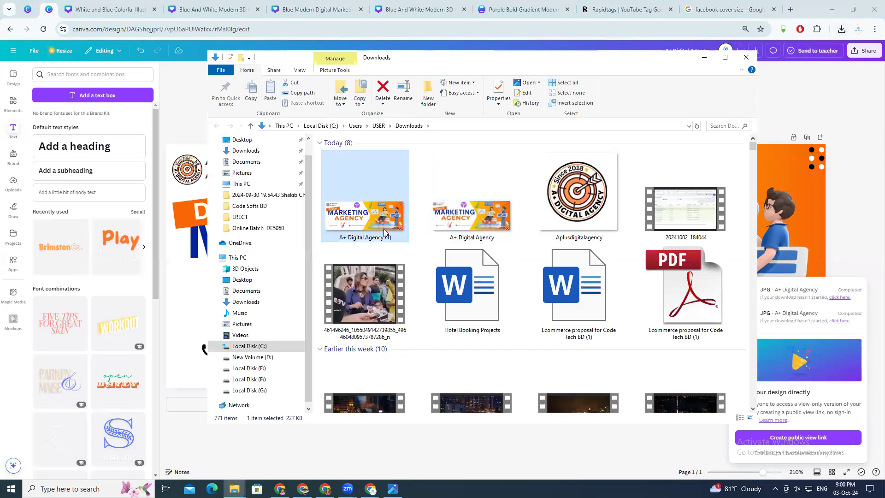
key("Delete")
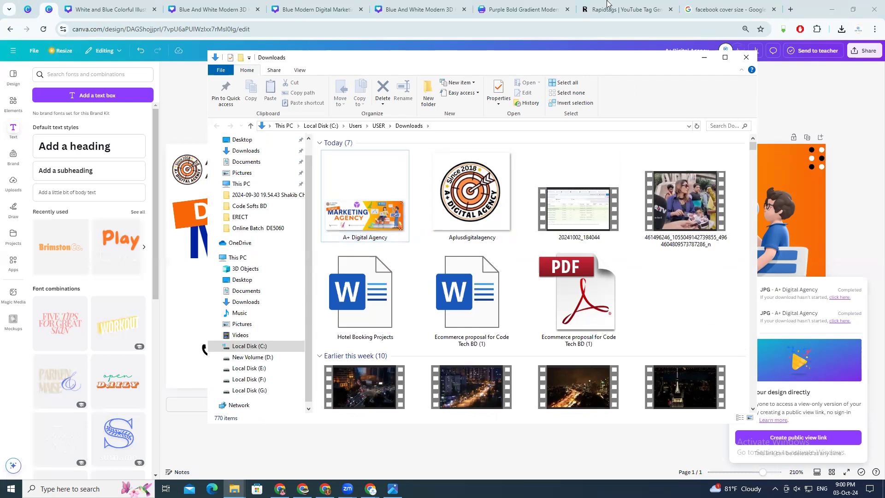
Step: Open the Details tab in A+ Digital Agency.jpg's Properties, keeping its original name
left_click(382, 213)
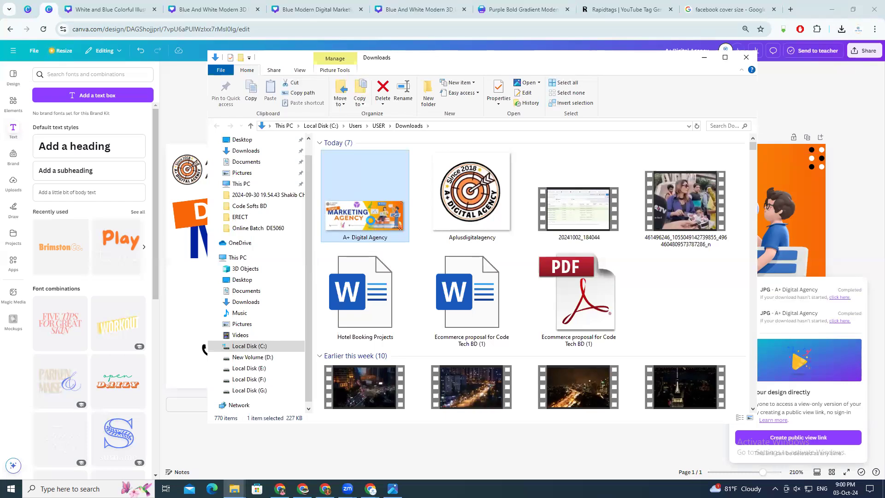
right_click(370, 221)
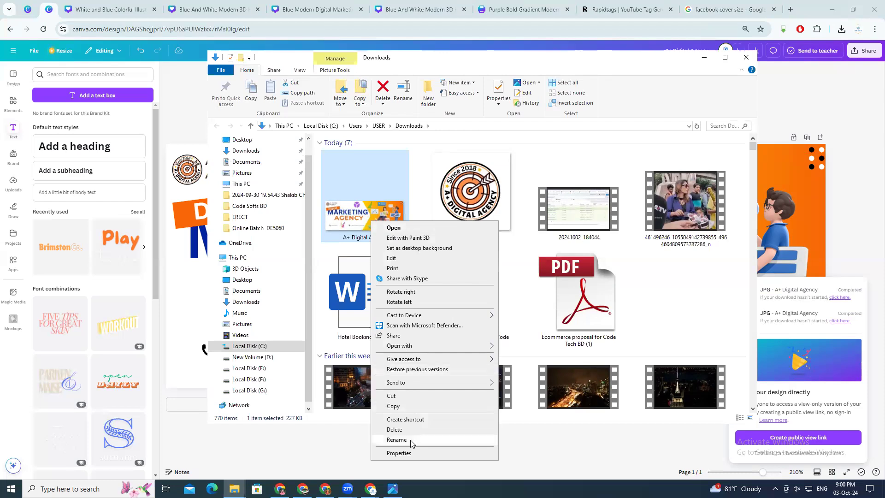
left_click(358, 215)
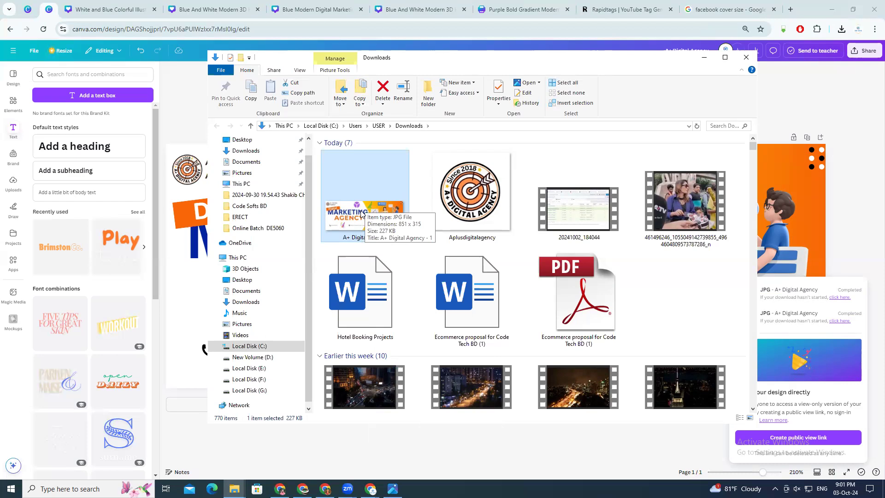
key("F2")
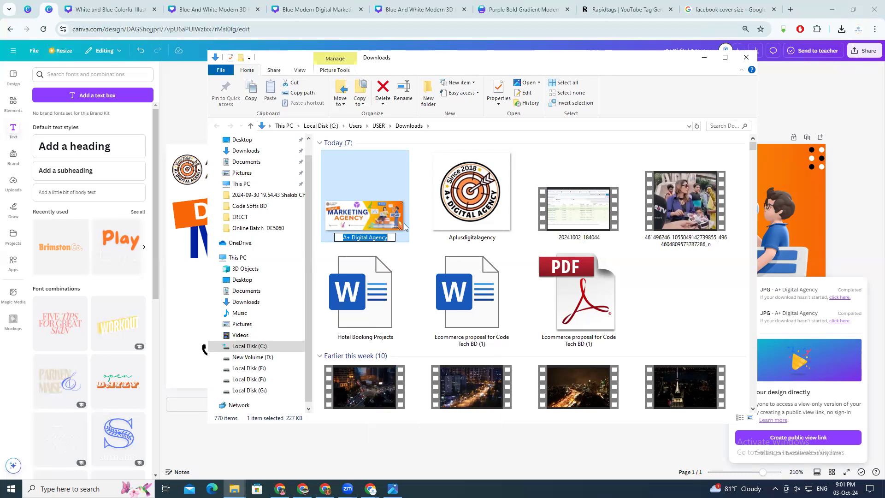
left_click(379, 243)
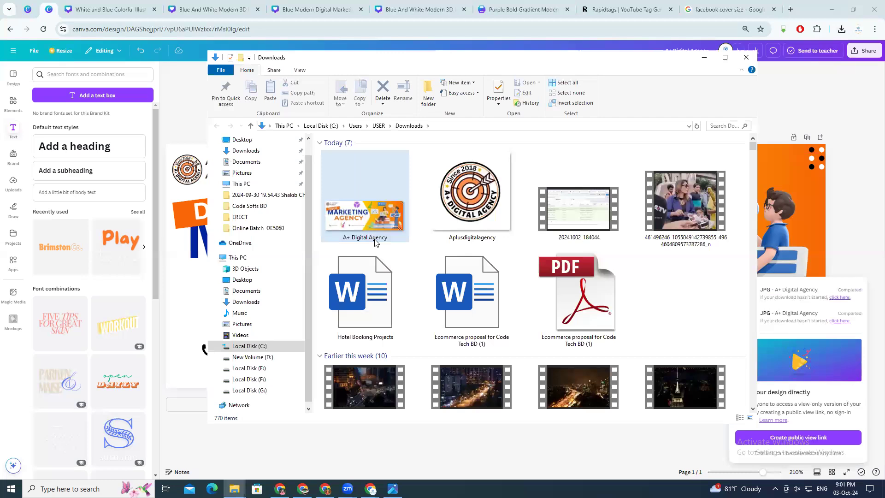
left_click(371, 213)
right_click(371, 213)
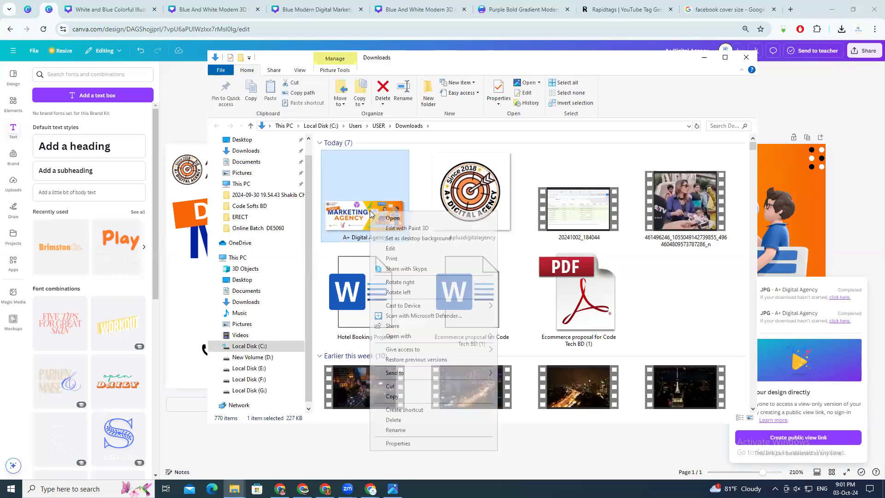
left_click(398, 443)
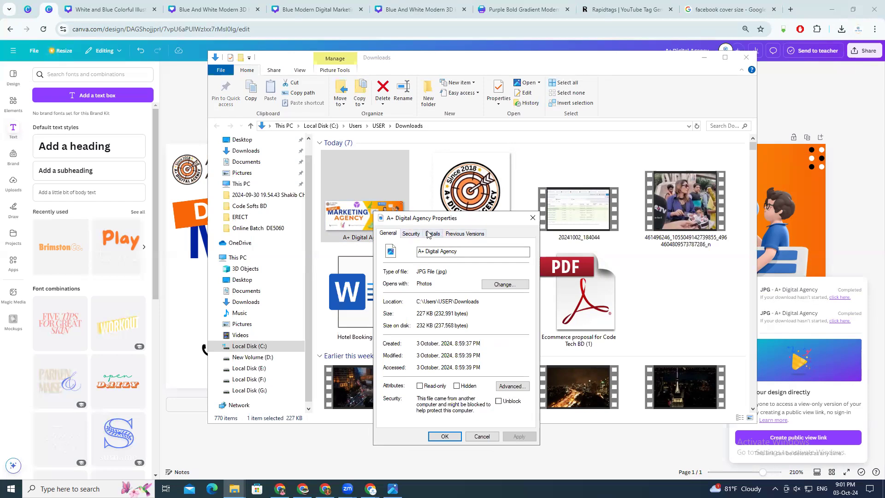
left_click(431, 235)
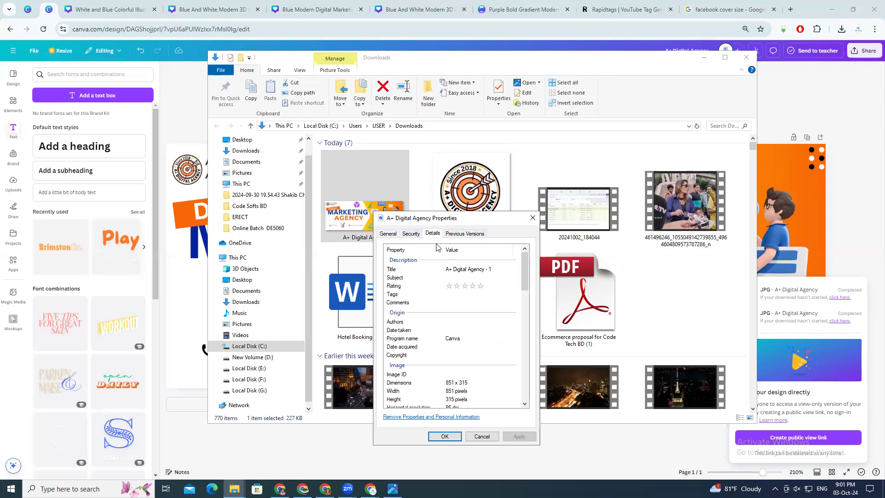
Step: Rate the image five stars, title it A plus digital Agency, and set subject 'Cover photo design'
left_click(481, 286)
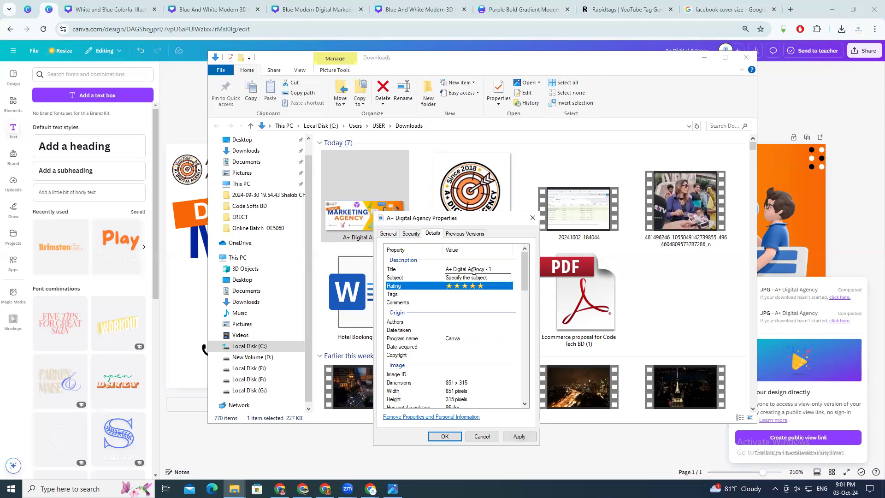
left_click(475, 269)
key("BackSpace")
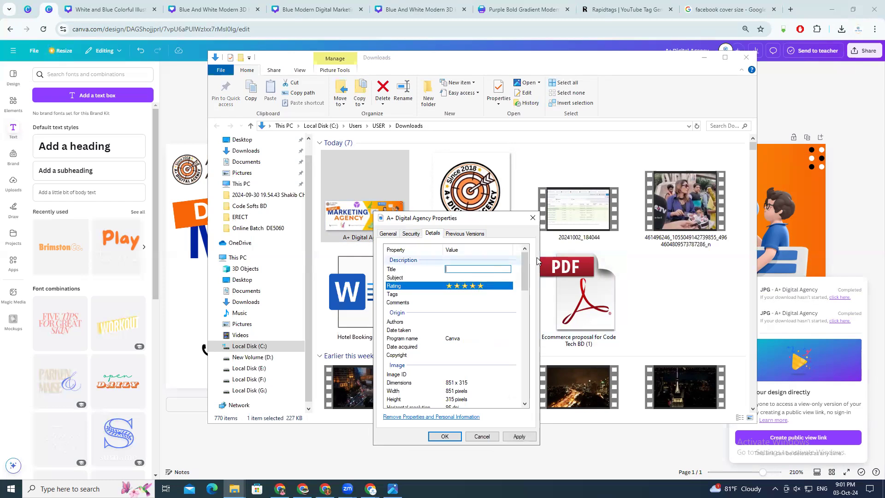
type("A plus di")
key("BackSpace")
key("BackSpace")
type("tal Agency")
left_click(479, 278)
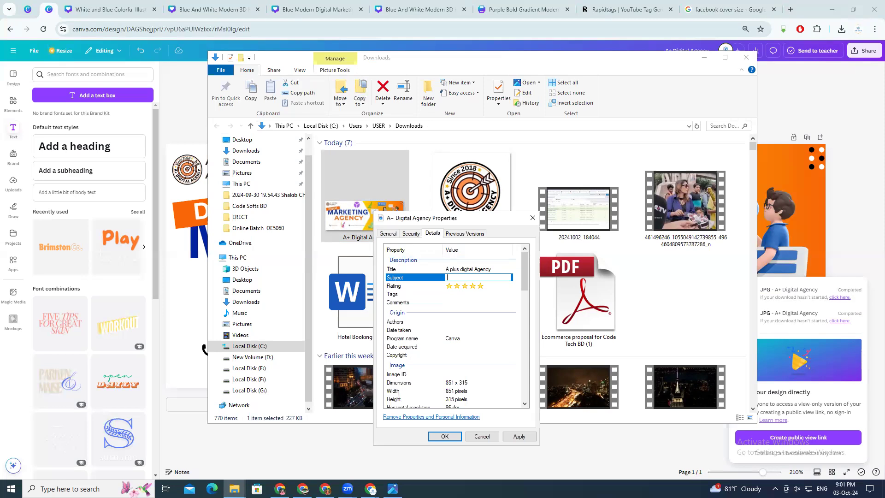
type("Cover photo design")
Step: Tag the image dm, digitalmarketing and FacebookBusinessPage
left_click(466, 294)
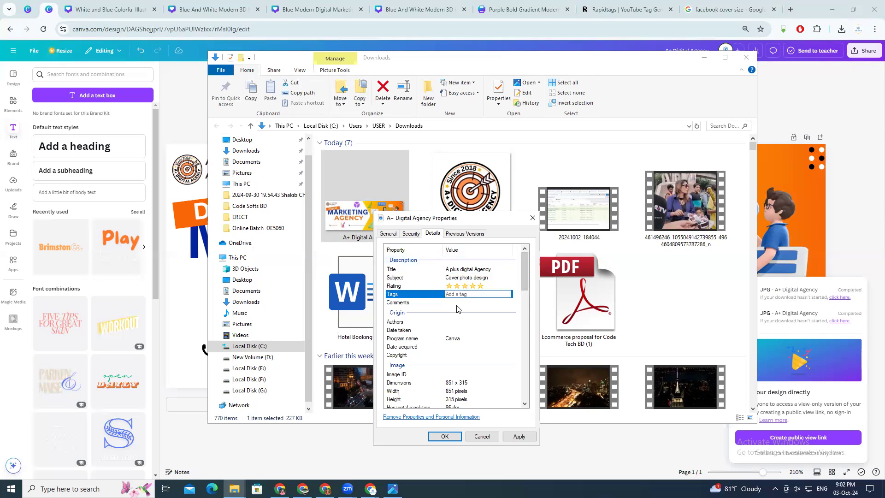
type("dm;")
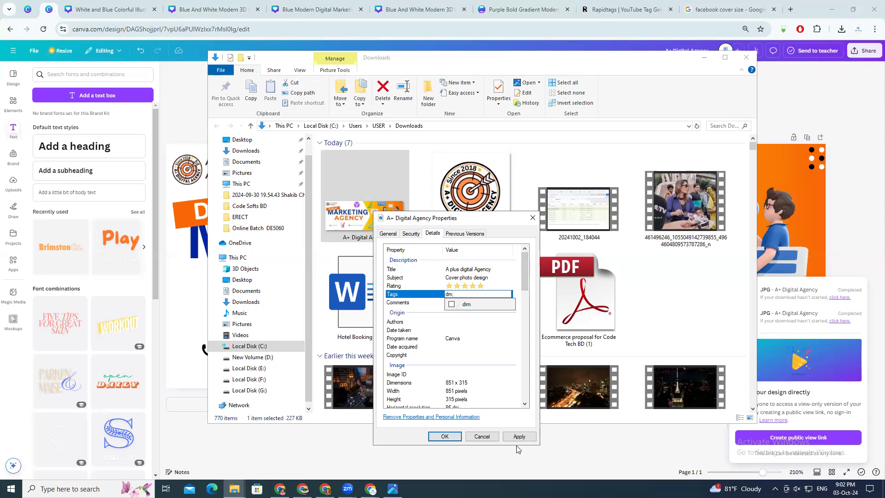
left_click(452, 304)
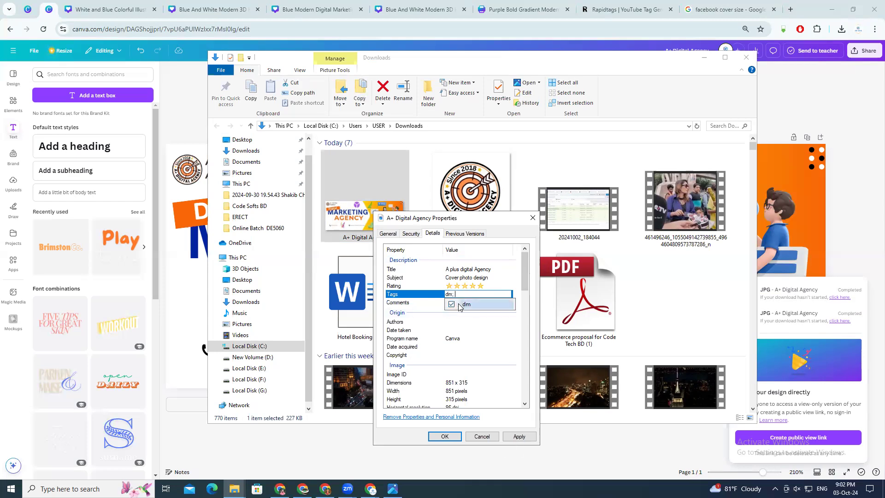
type("digi")
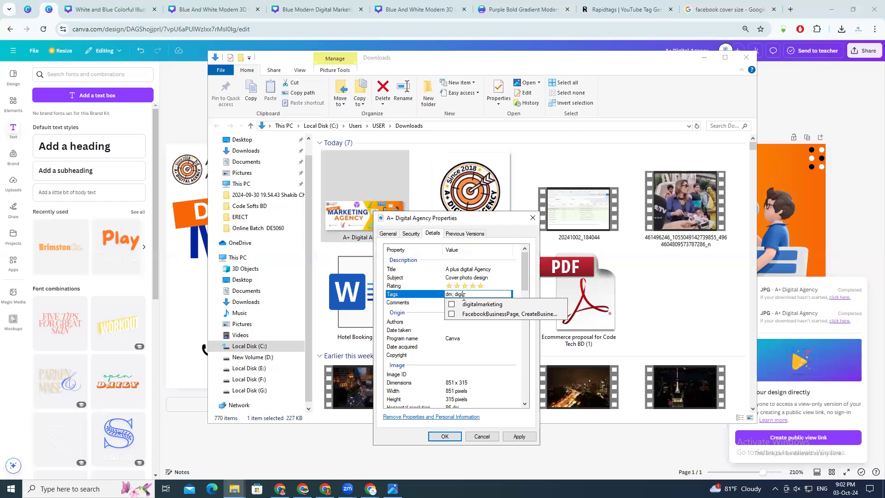
left_click(451, 304)
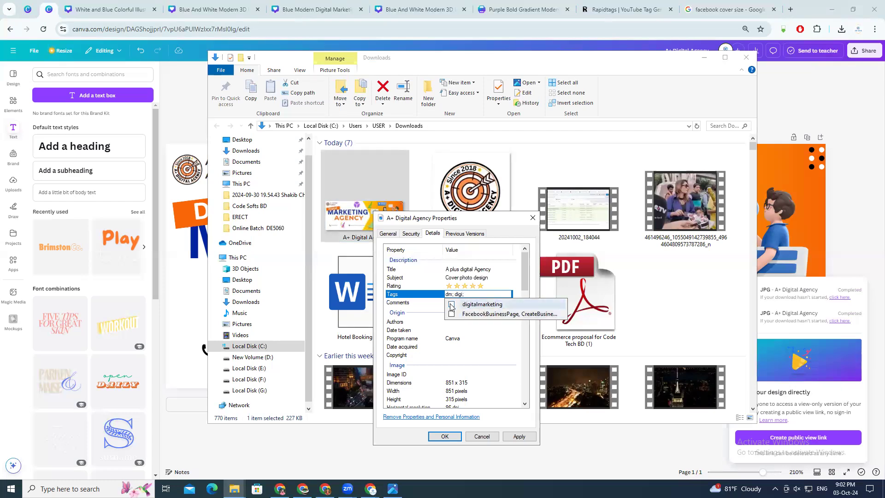
left_click(451, 314)
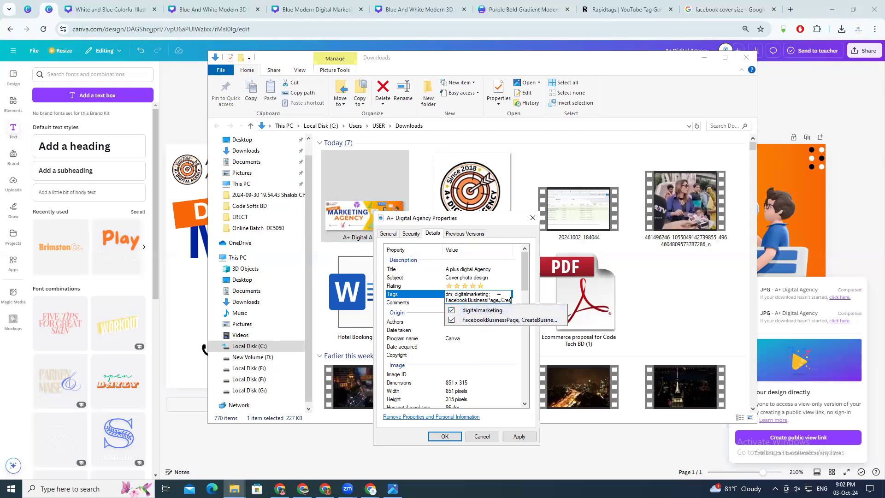
left_click(499, 298)
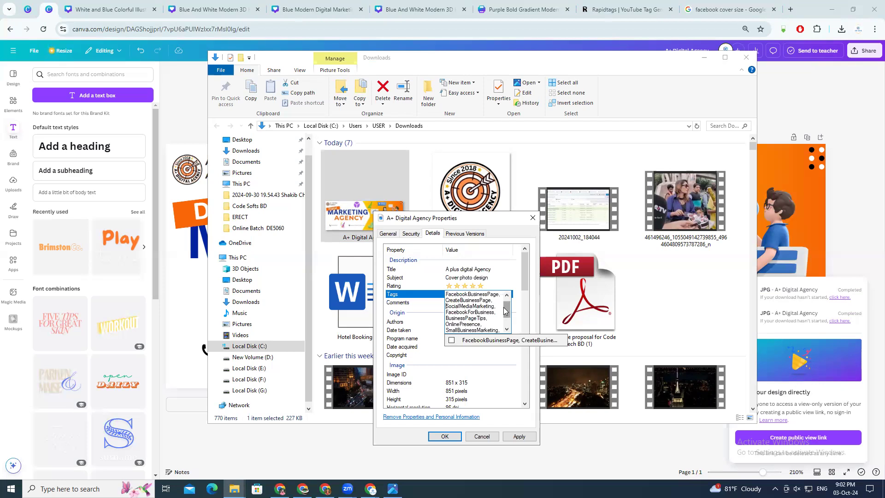
scroll(503, 326, "down", 1)
scroll(506, 304, "up", 3)
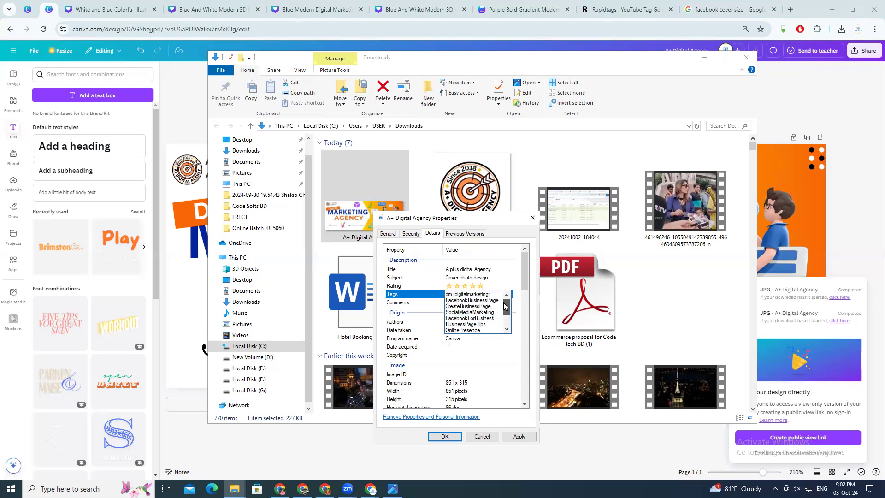
left_click_drag(483, 330, 439, 299)
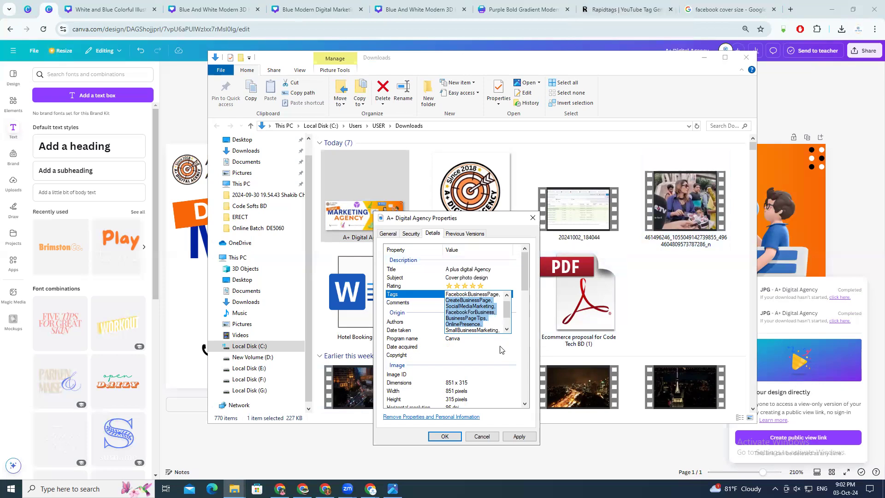
left_click(468, 347)
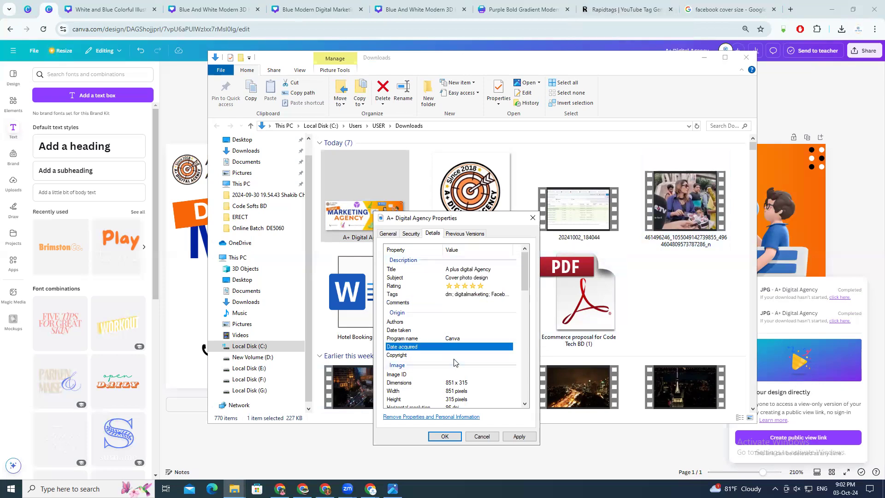
Step: Fill in the author name and the copyright '@A plus digital Ag'
left_click(444, 322)
left_click(450, 322)
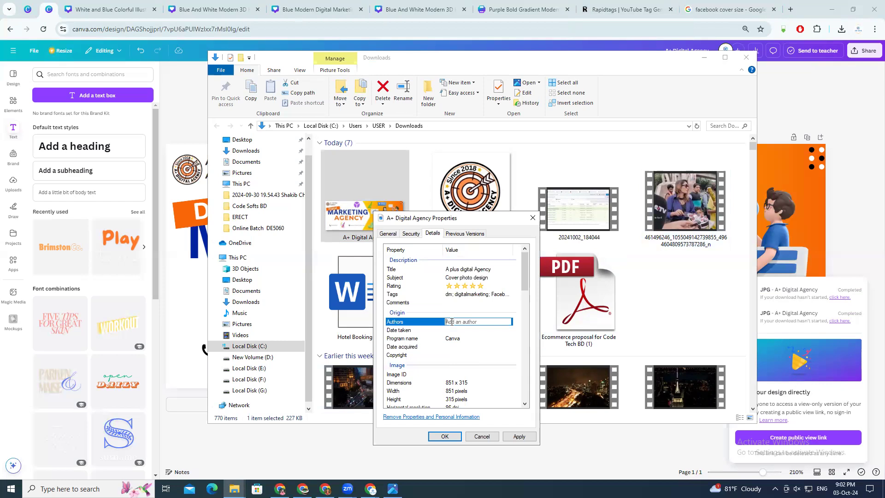
left_click(453, 355)
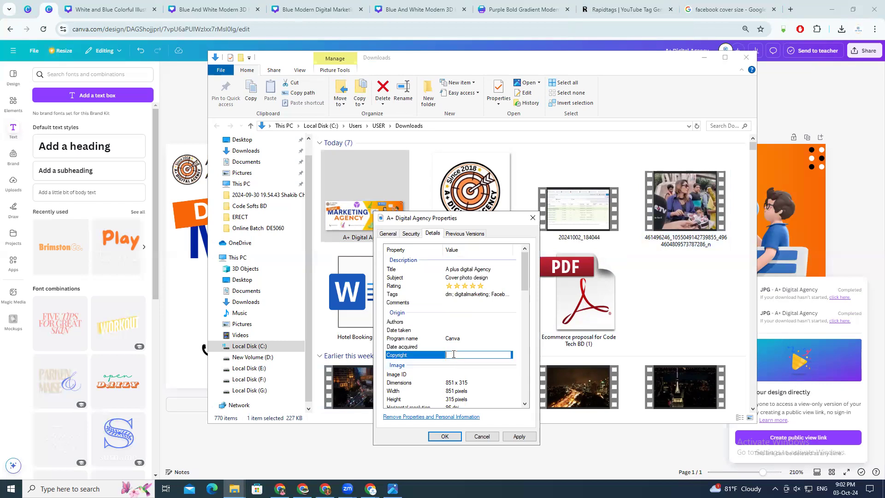
left_click(455, 322)
left_click(456, 320)
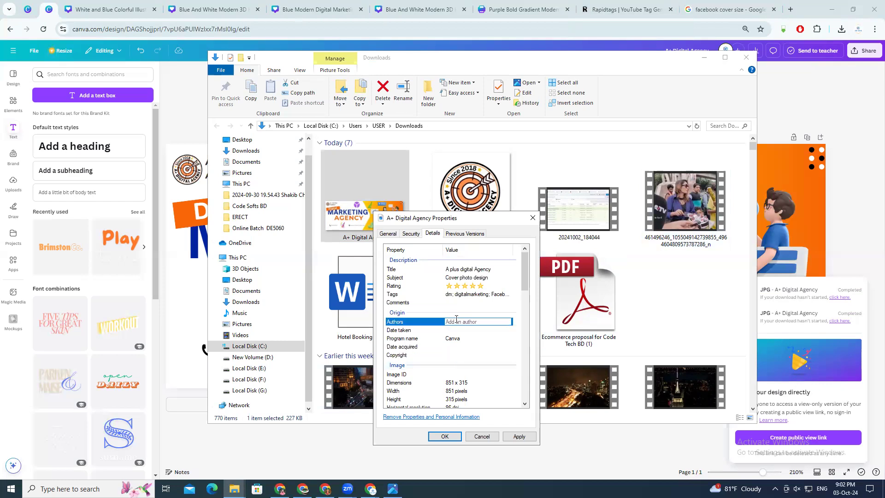
type("Shakib;")
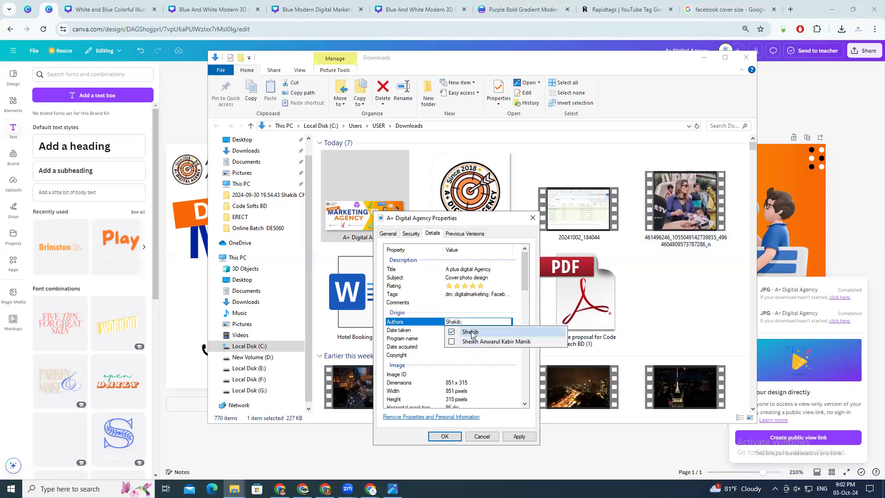
left_click(467, 355)
type("@")
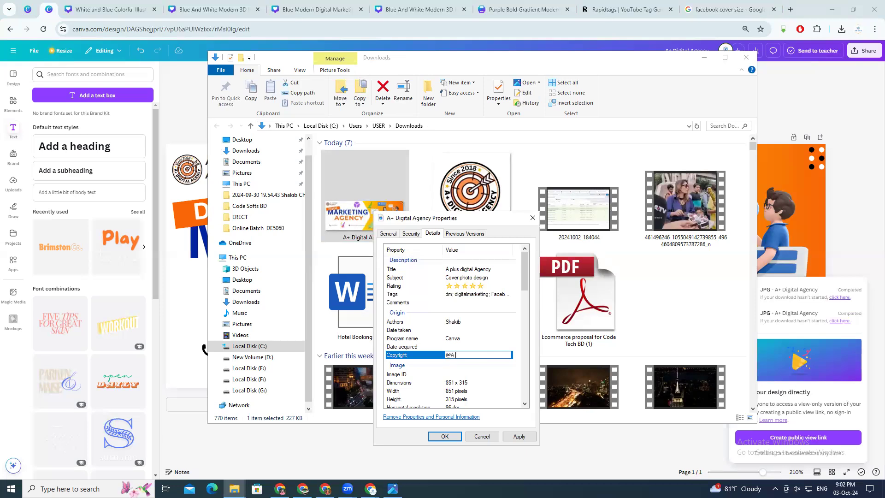
type("A plus digital Agency")
Step: Apply and save the new properties, then minimize the Downloads window back to Canva
left_click(520, 436)
left_click(445, 436)
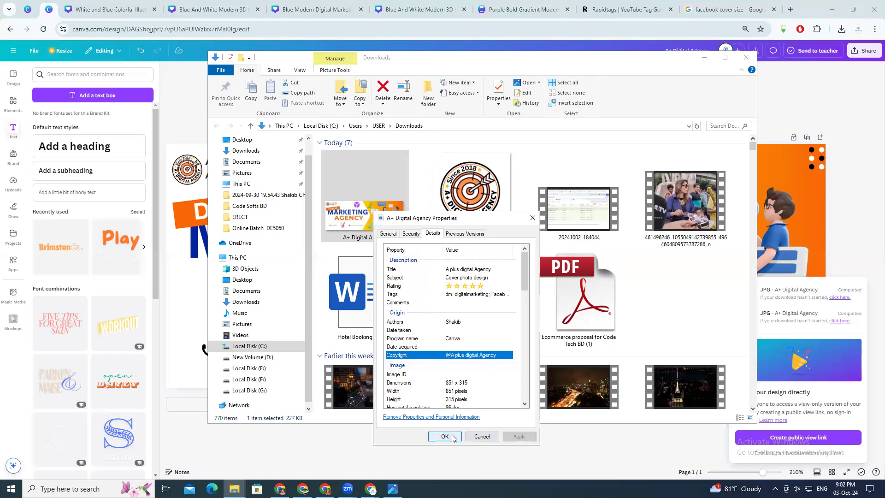
left_click(704, 60)
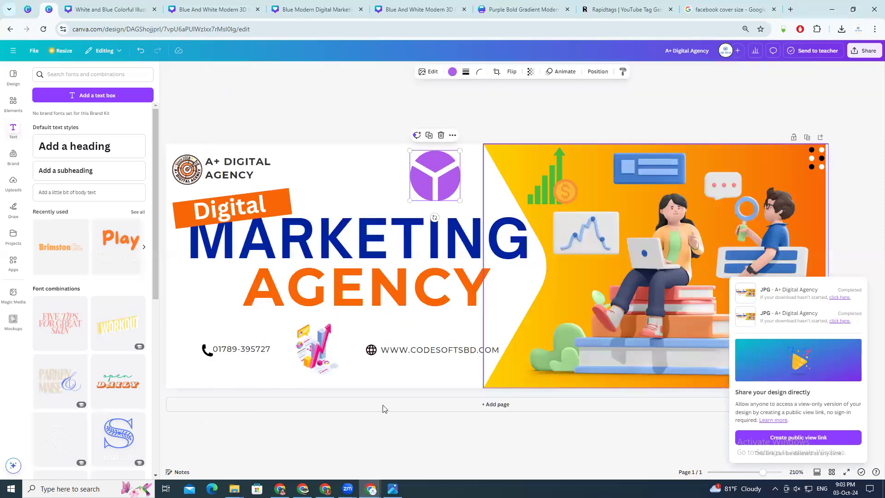
left_click(374, 434)
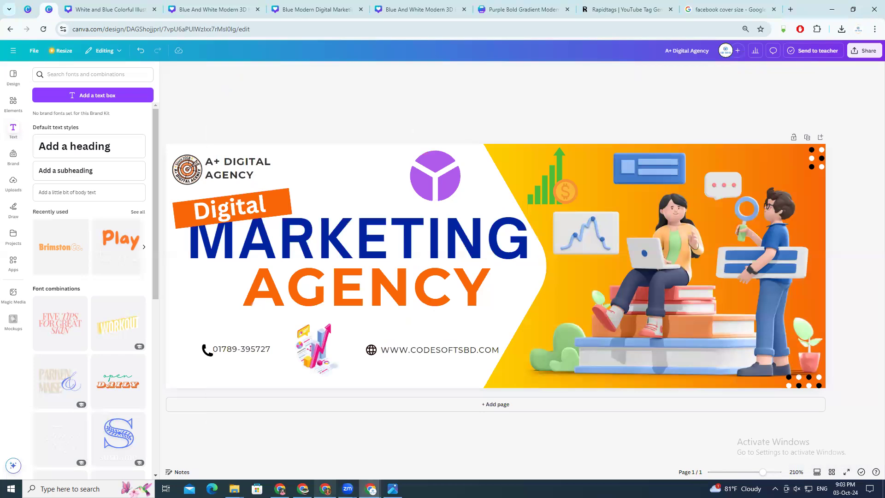
Step: Switch to Facebook and open the A+ Digital Agency page from the home feed
left_click(325, 489)
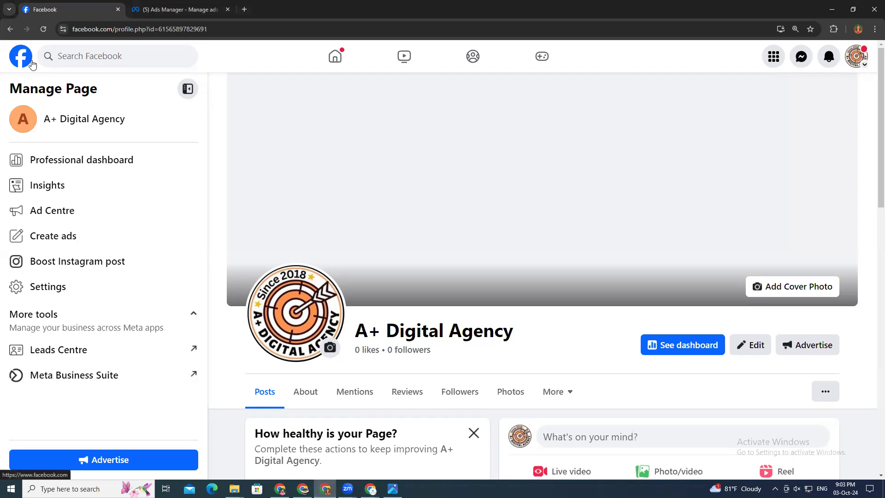
left_click(25, 61)
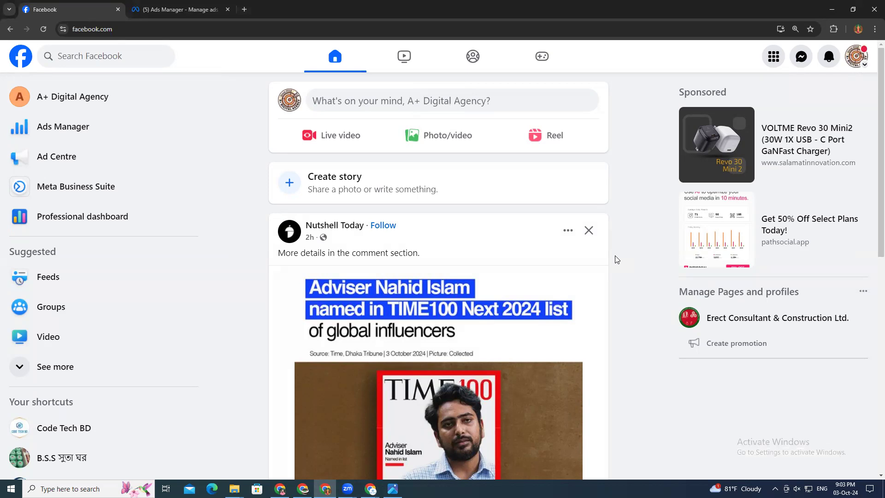
scroll(617, 259, "down", 3)
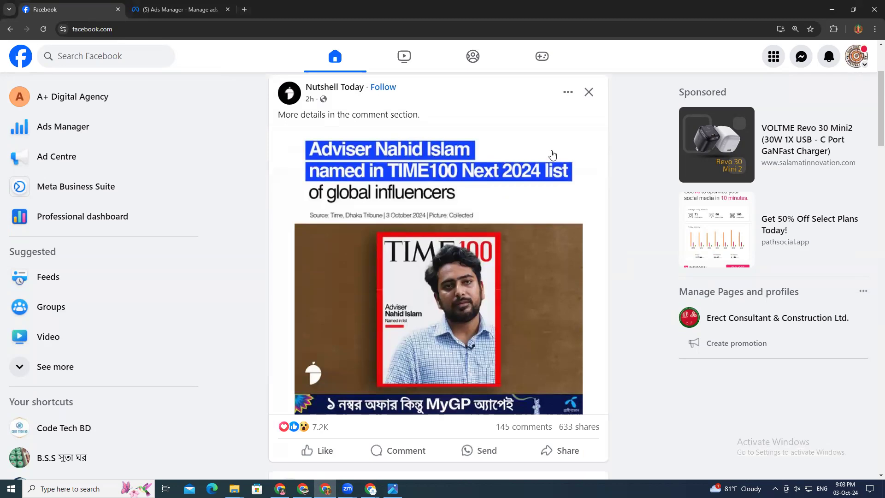
left_click(69, 103)
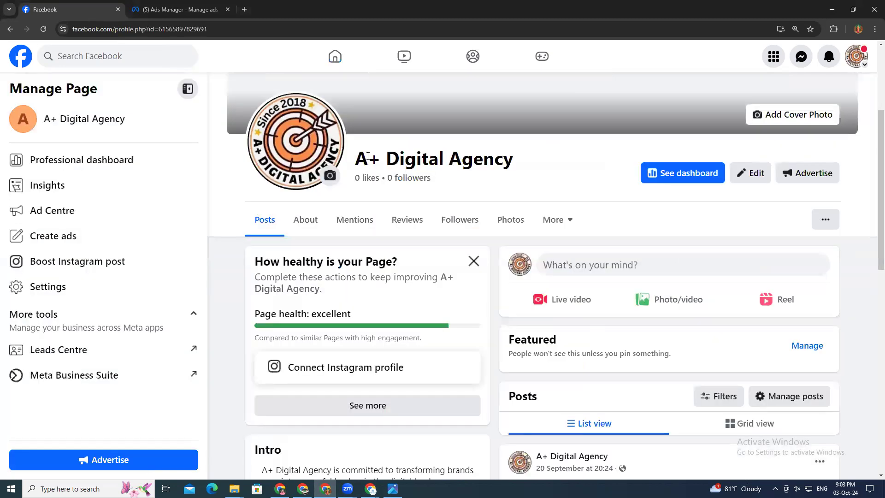
scroll(370, 126, "up", 3)
scroll(600, 233, "down", 1)
scroll(602, 242, "up", 1)
scroll(600, 242, "up", 1)
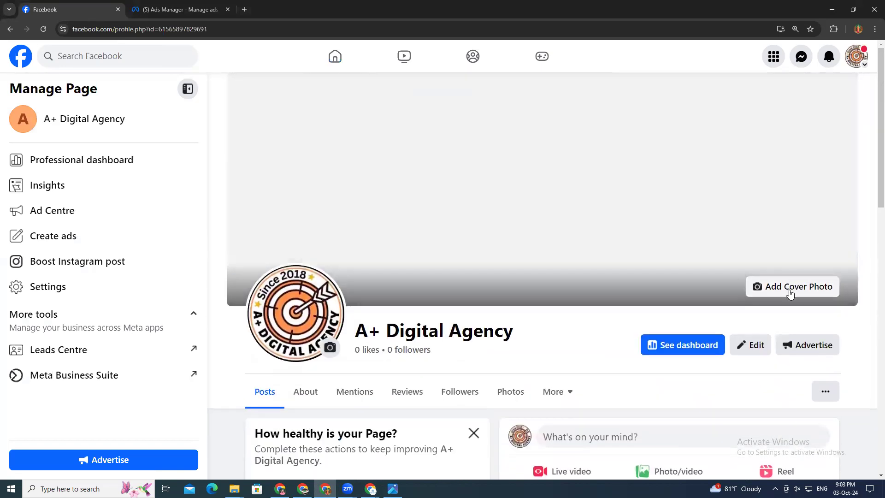
Step: Upload A+ Digital Agency.jpg from Downloads as the page's cover photo and save it
left_click(790, 292)
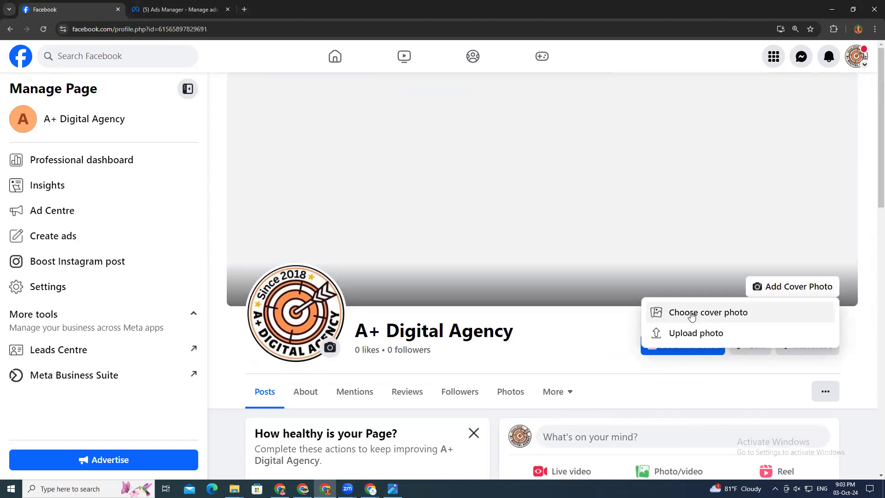
left_click(710, 339)
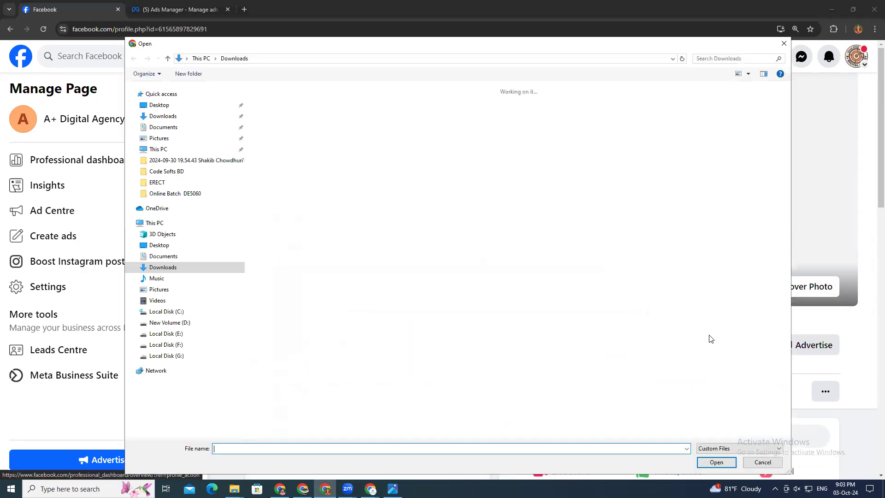
left_click(294, 138)
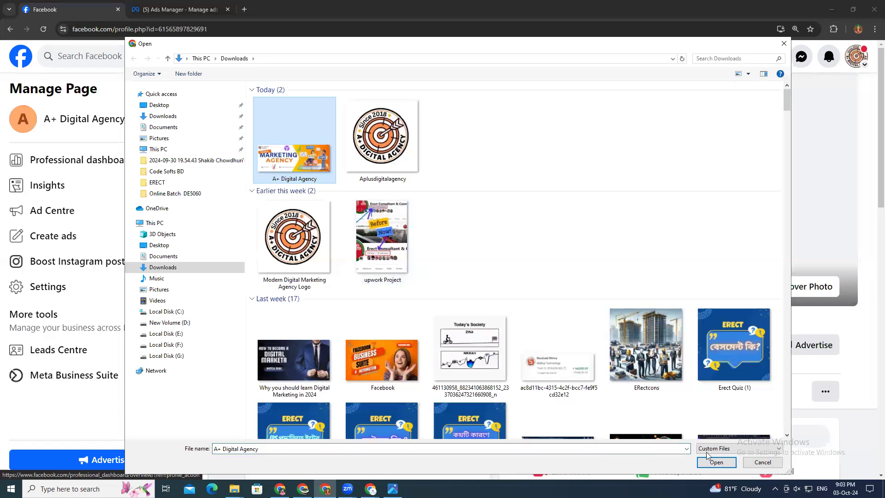
left_click(734, 466)
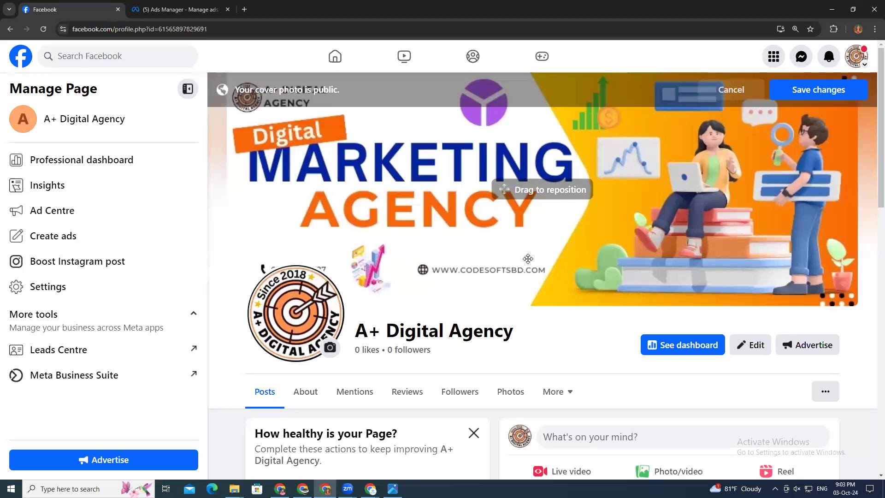
left_click(825, 90)
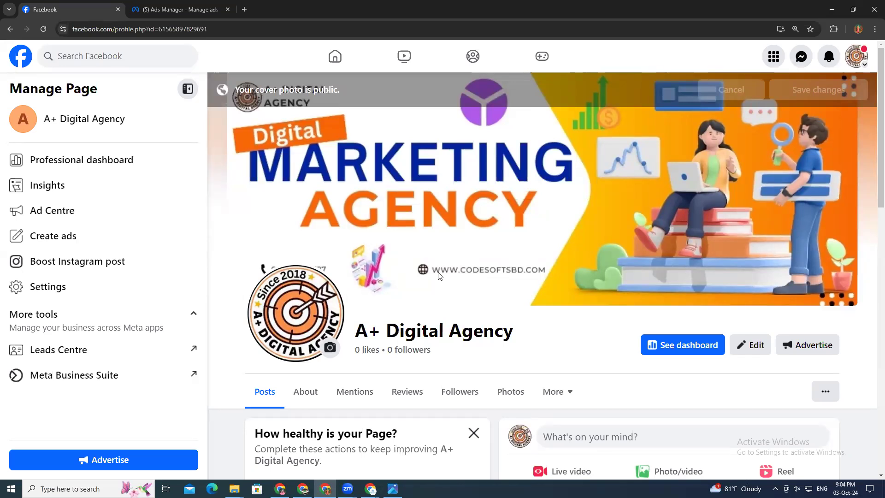
left_click_drag(481, 210, 668, 366)
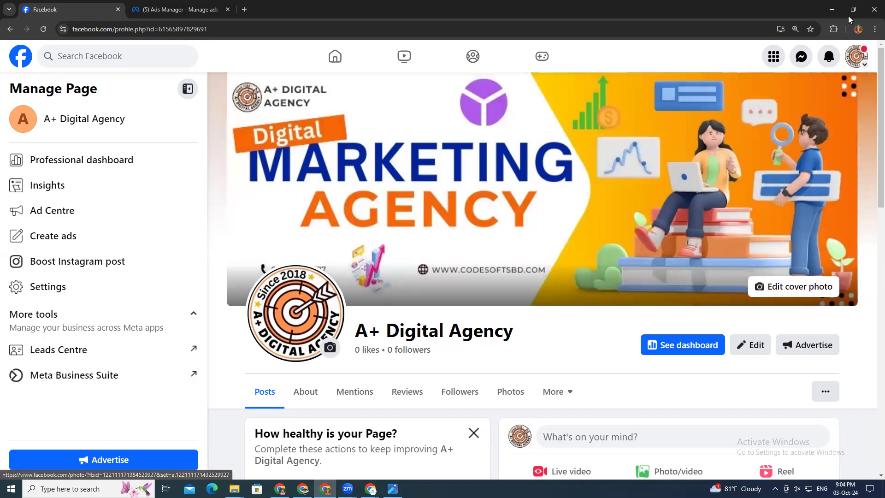
Step: Inspect the cover photo to open Chrome DevTools beside the page
left_click(853, 10)
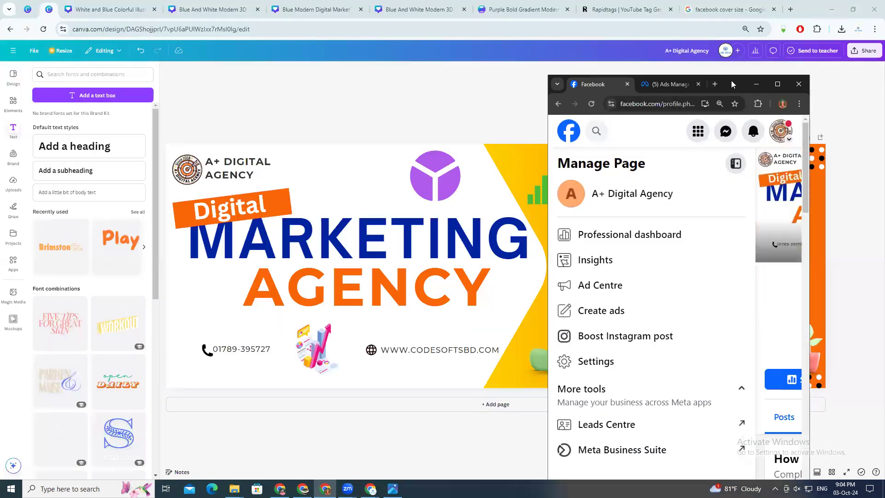
left_click(778, 84)
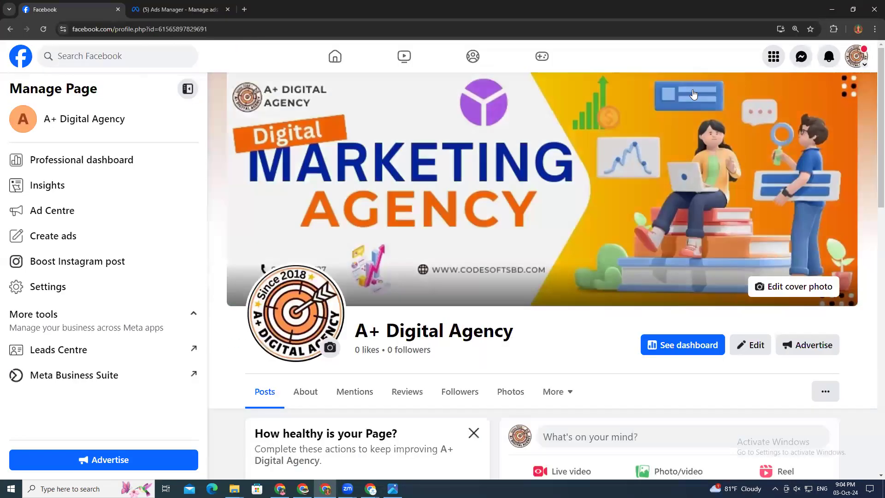
right_click(694, 94)
left_click(170, 240)
key("ctrl+shift+i")
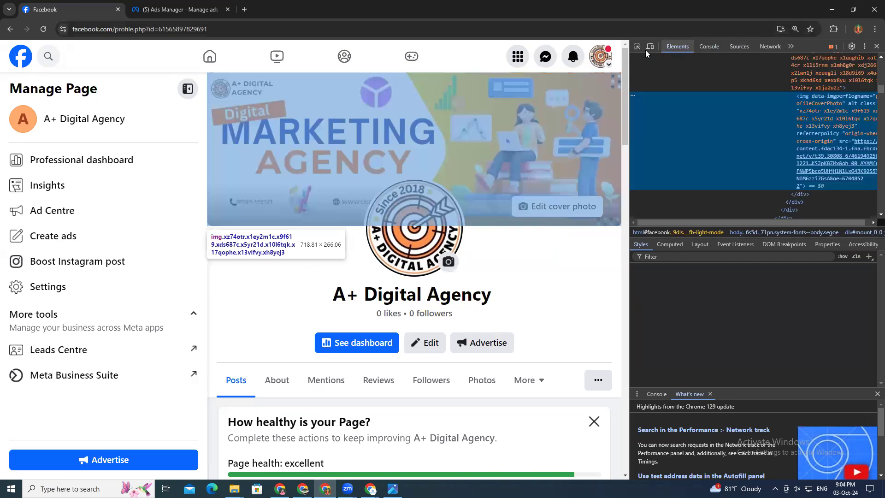
Step: Turn on the responsive device preview and narrow it to about 403 px
left_click(650, 47)
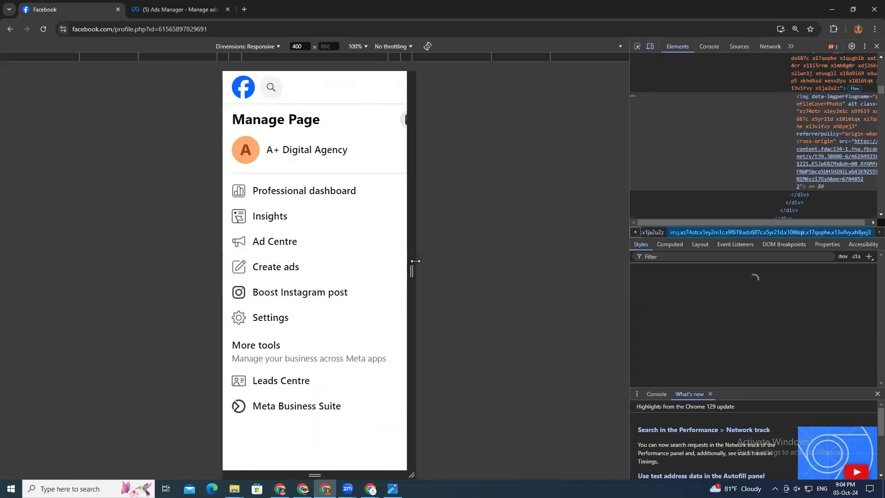
left_click_drag(465, 260, 474, 260)
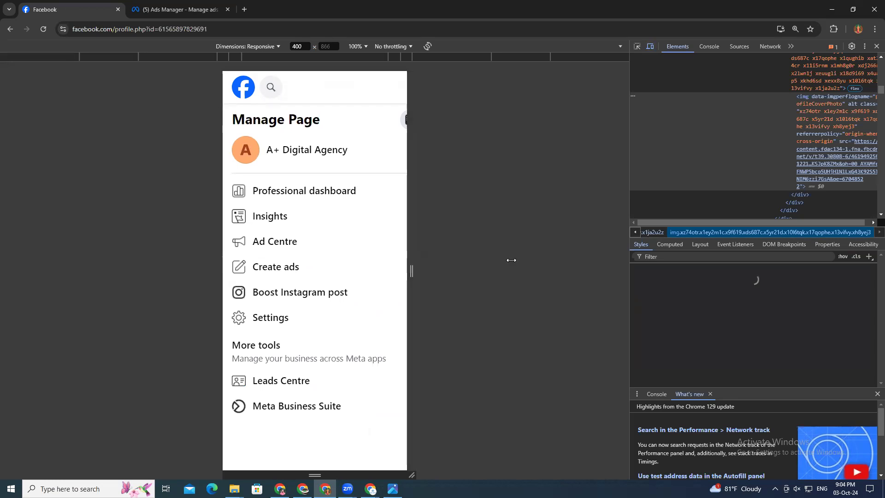
left_click_drag(536, 276, 552, 272)
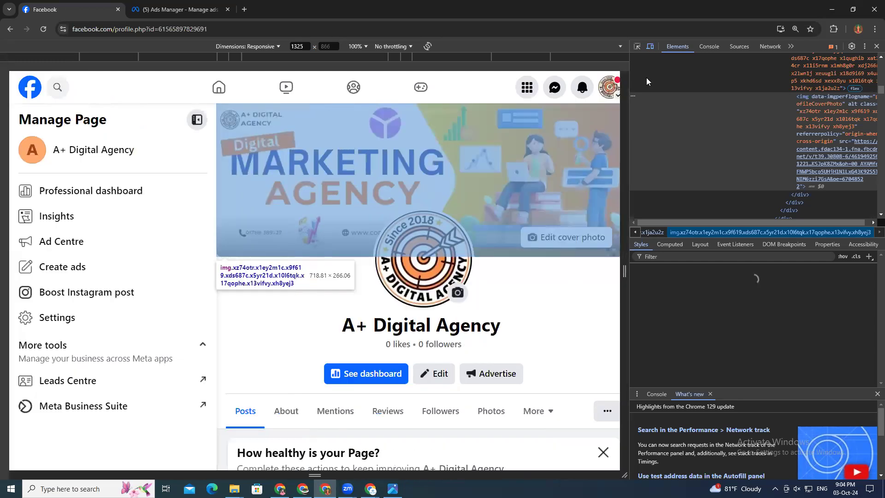
left_click(651, 46)
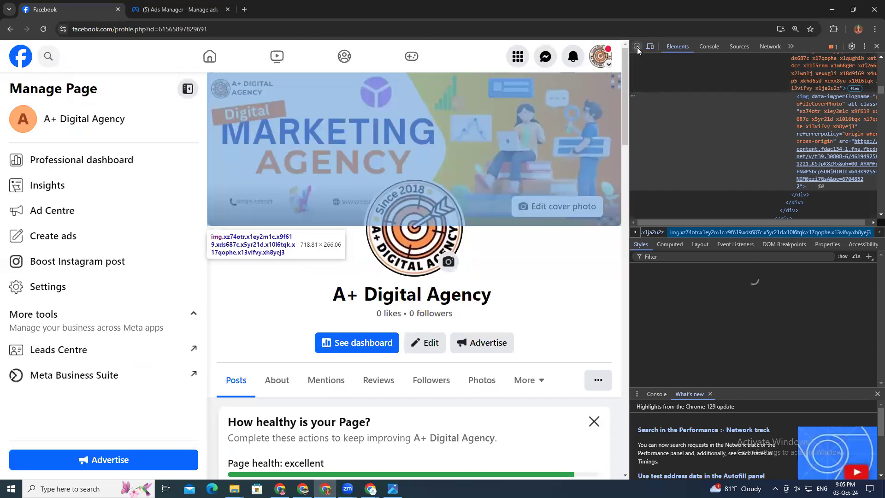
left_click(650, 47)
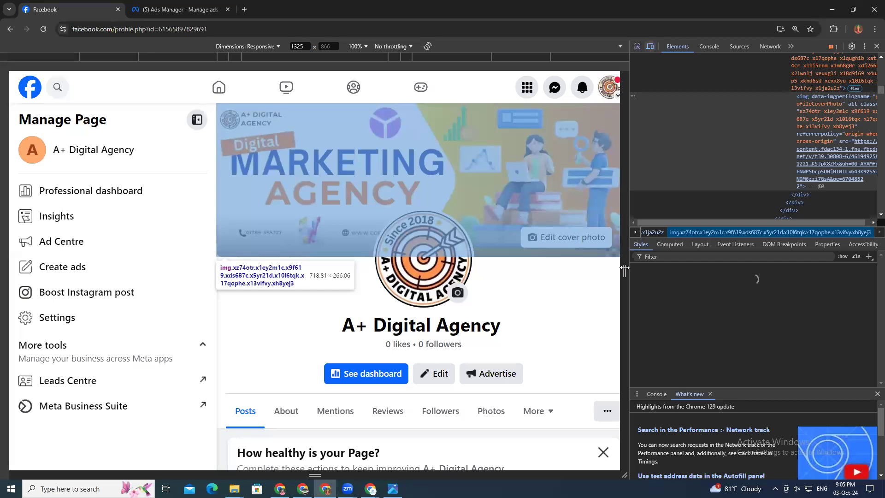
left_click_drag(625, 268, 414, 290)
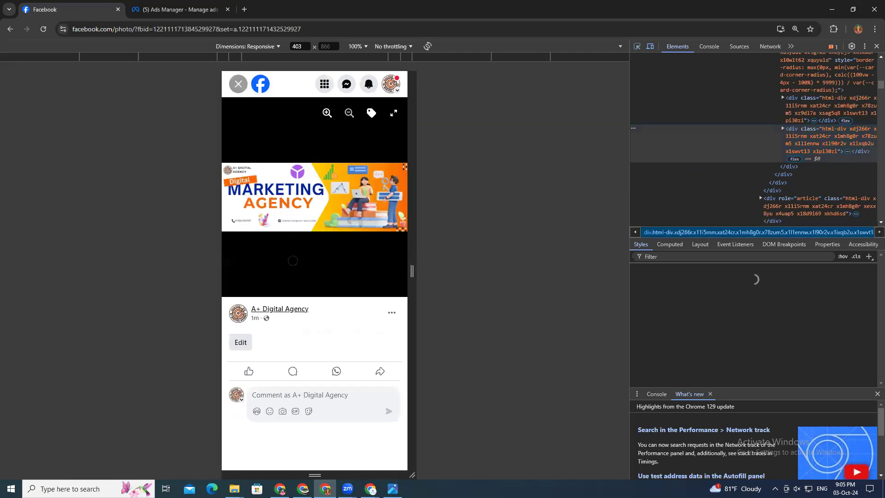
Step: Sign in to mobile Facebook using the saved account password
key("alt+Left")
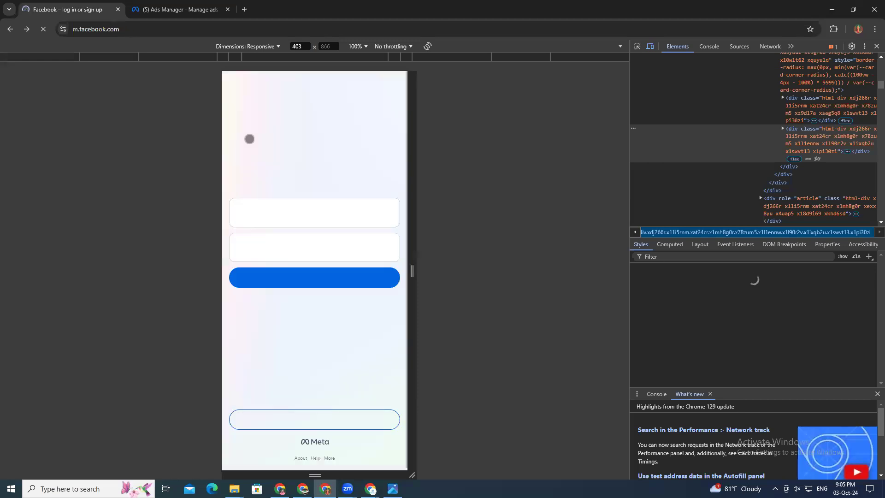
left_click(267, 265)
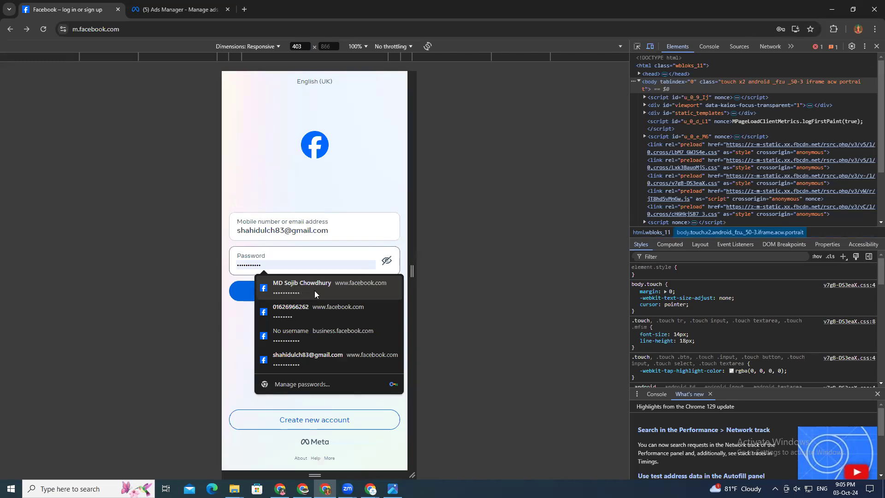
left_click(359, 361)
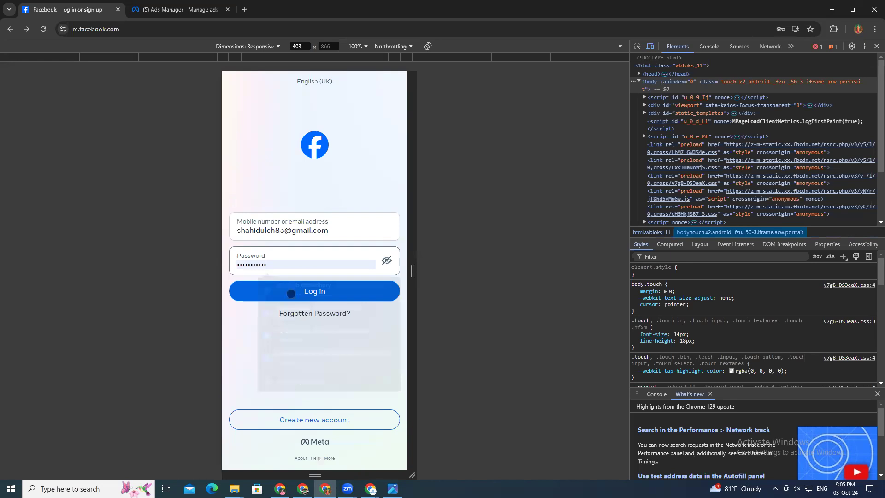
left_click(291, 293)
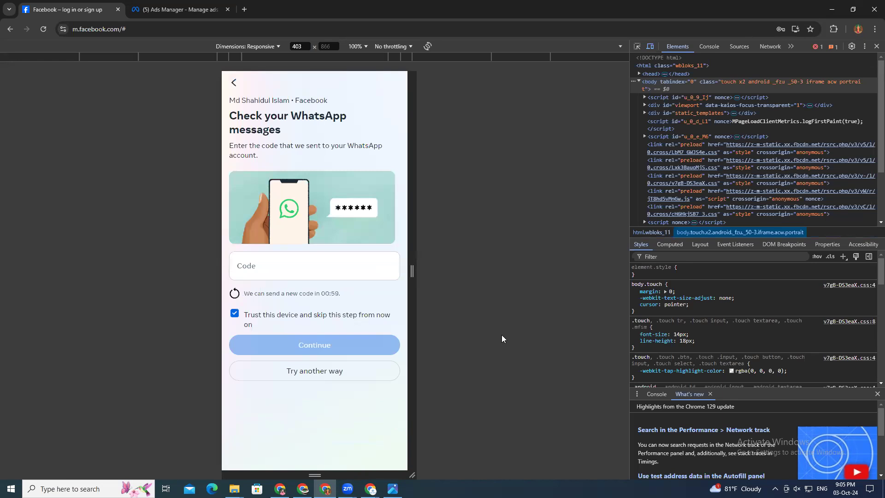
Step: Abandon the WhatsApp verification code and return to the filled-in login page
left_click(259, 267)
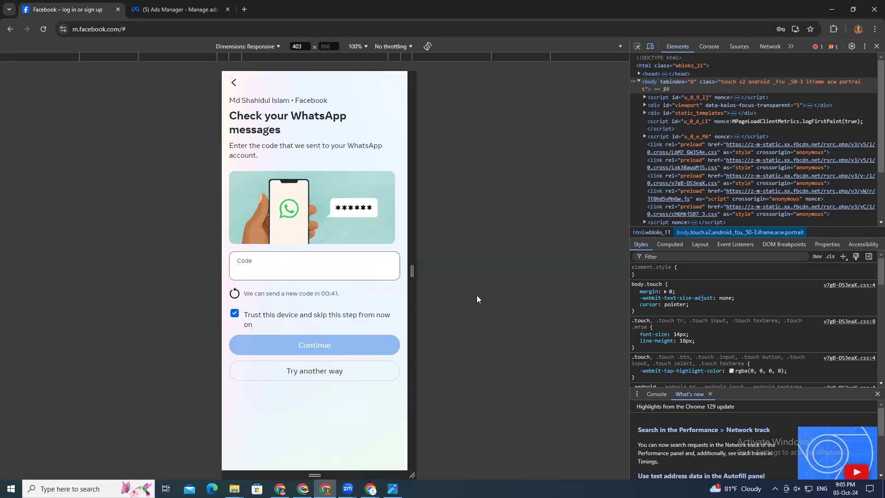
left_click(362, 295)
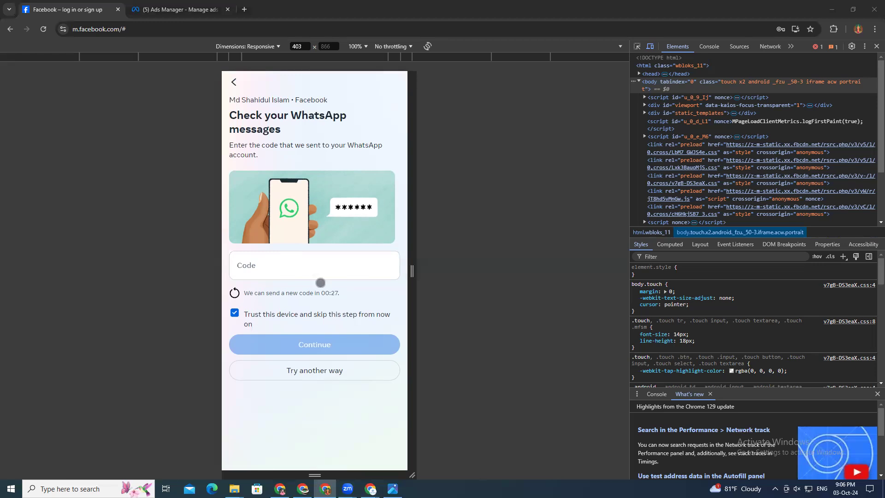
left_click(317, 266)
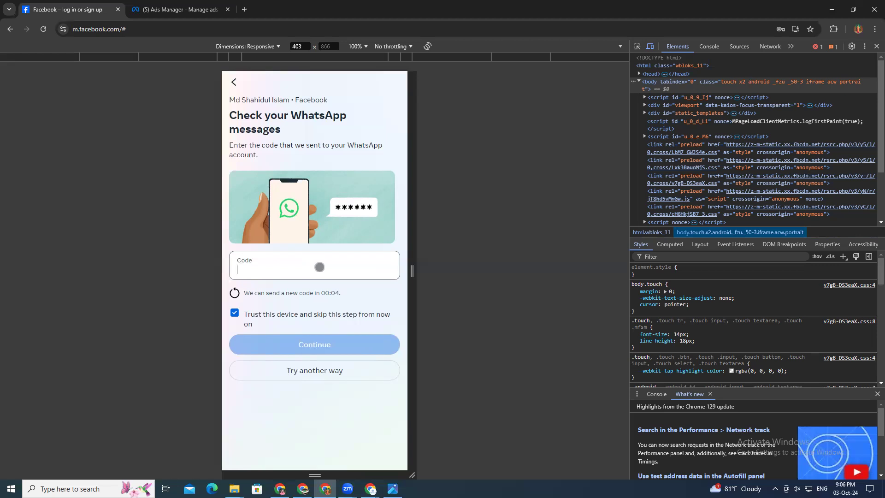
left_click(252, 271)
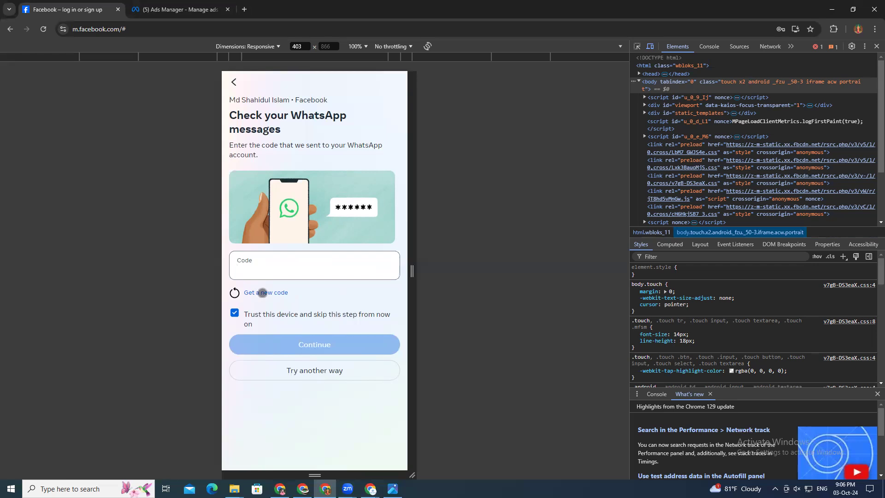
left_click(236, 84)
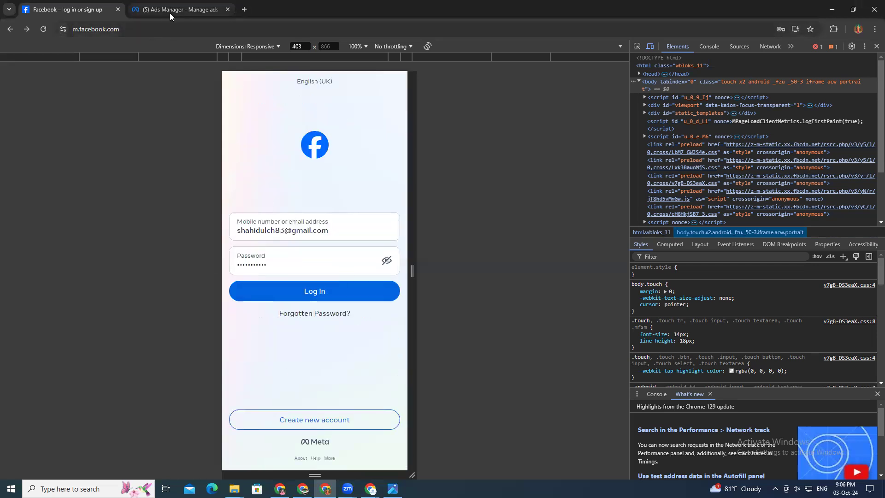
Step: Search Facebook for 'a + digital agency' from the Passifly window and browse the results
key("alt+Tab")
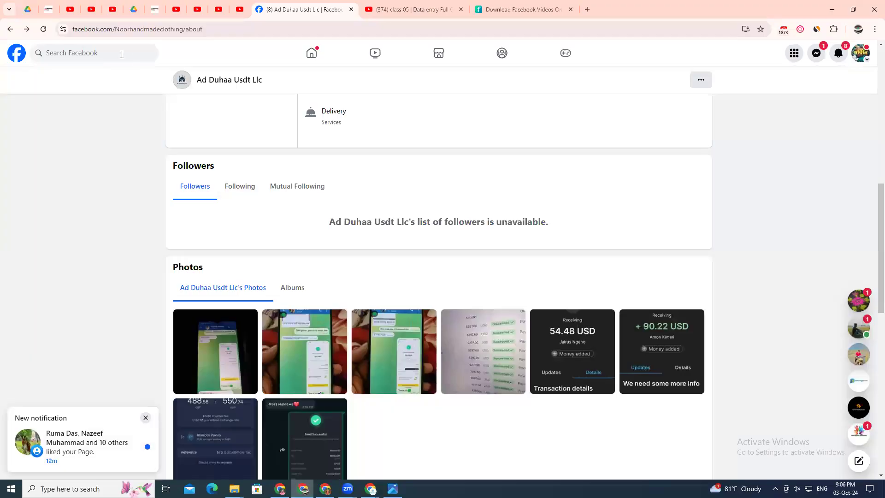
left_click(97, 54)
type("a")
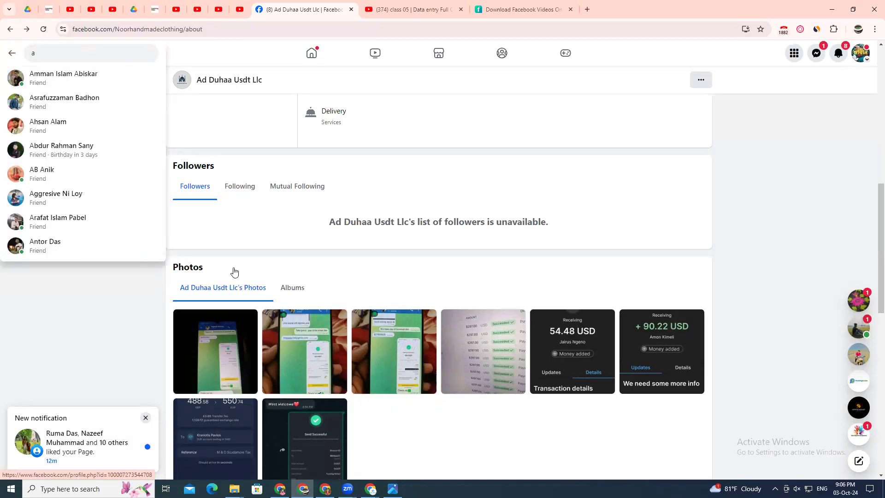
key("alt+Tab")
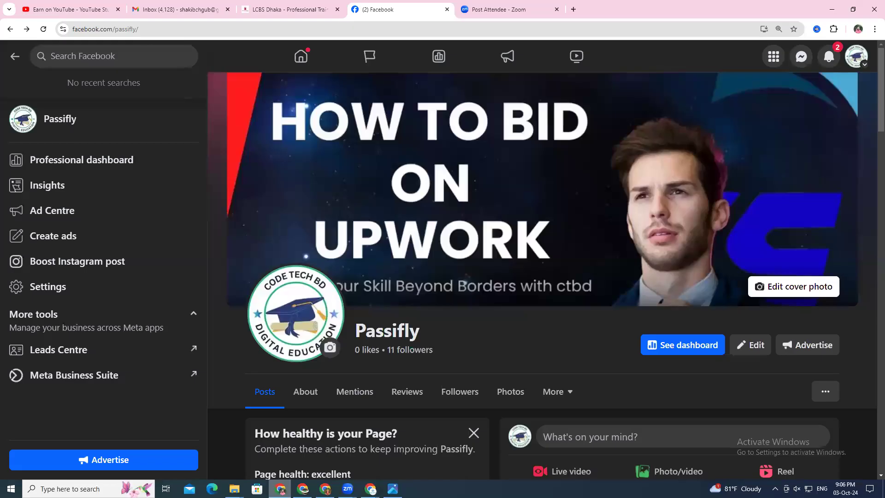
type("a")
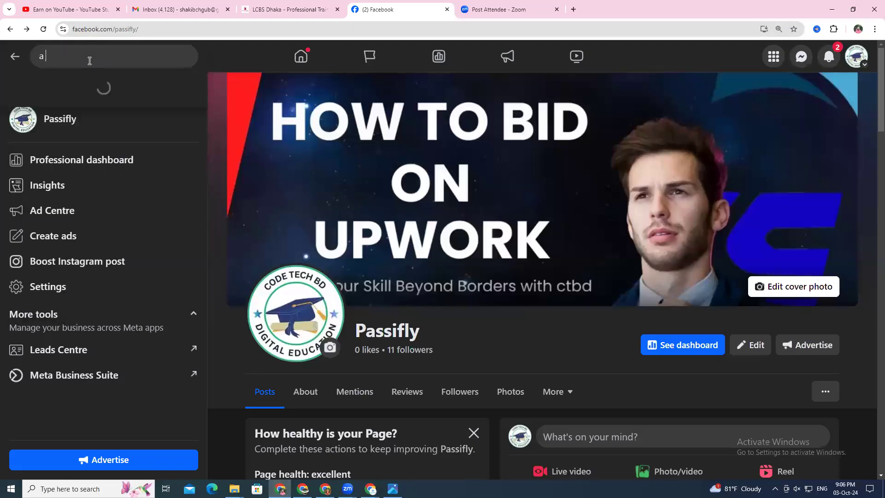
type(" + digital agency")
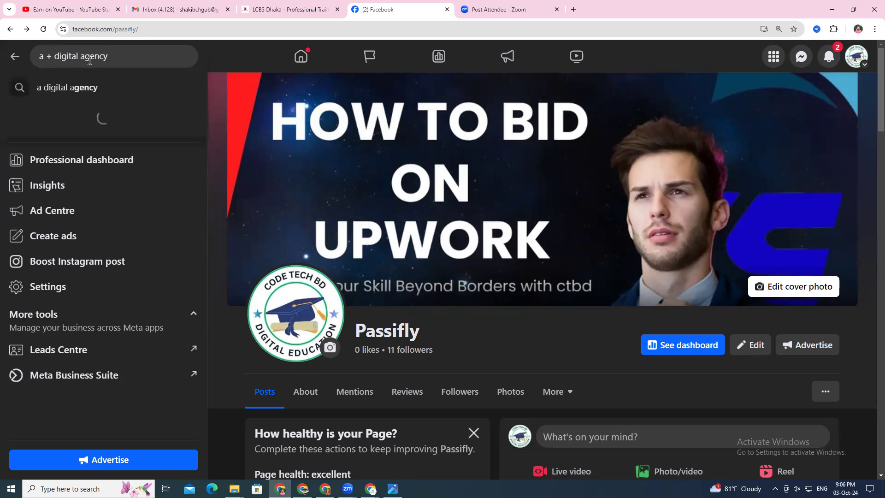
key("Return")
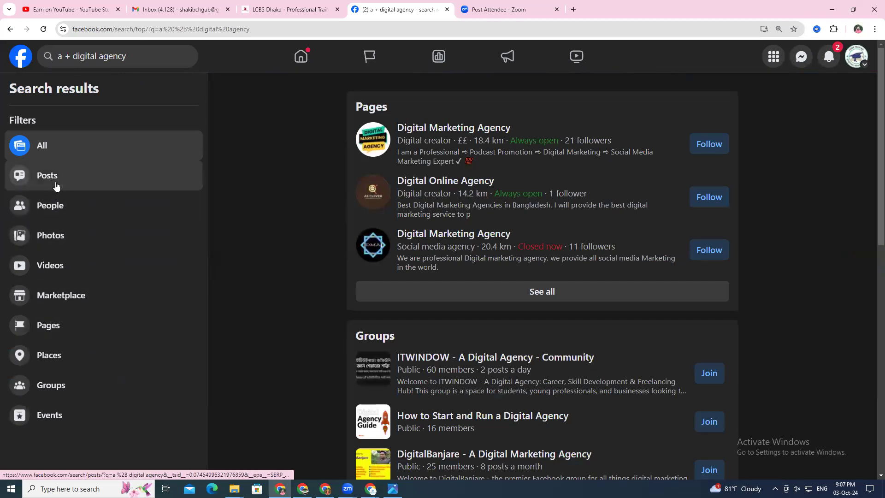
mouse_move(428, 138)
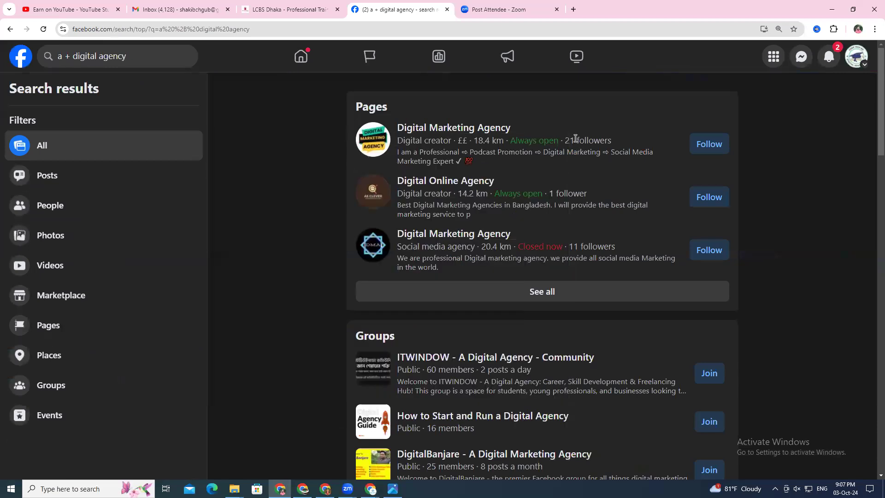
scroll(282, 232, "down", 7)
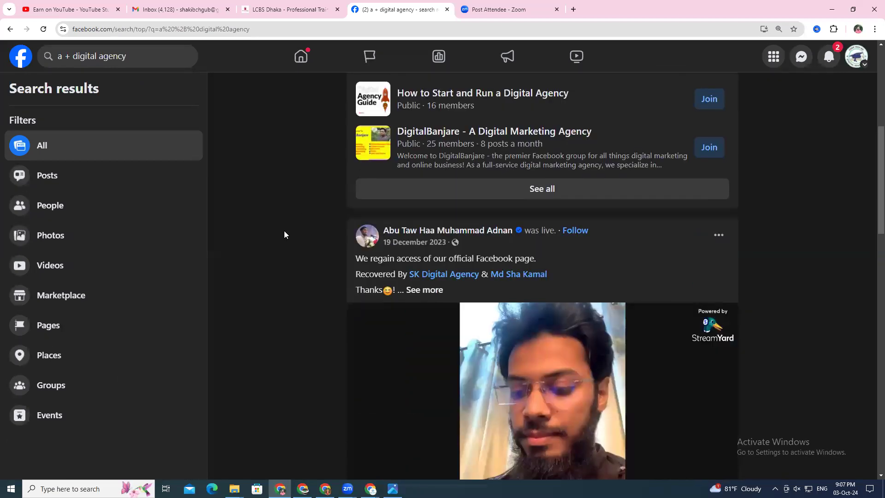
scroll(285, 229, "down", 8)
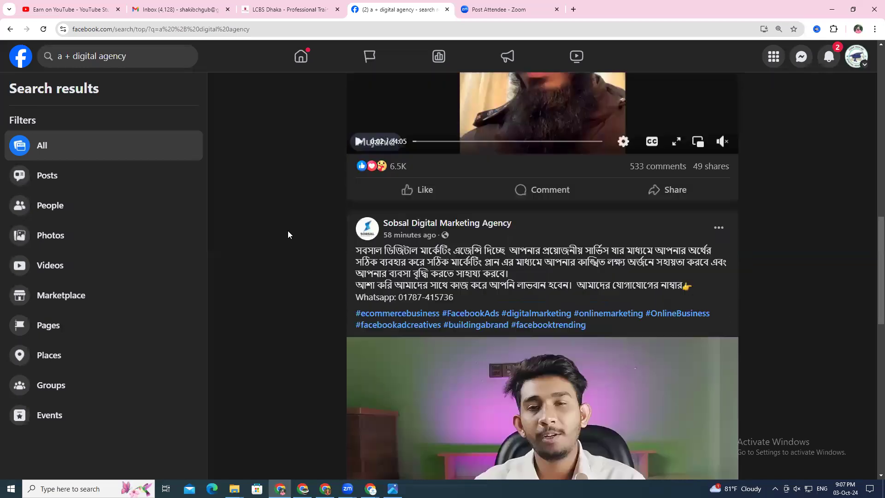
scroll(288, 232, "down", 5)
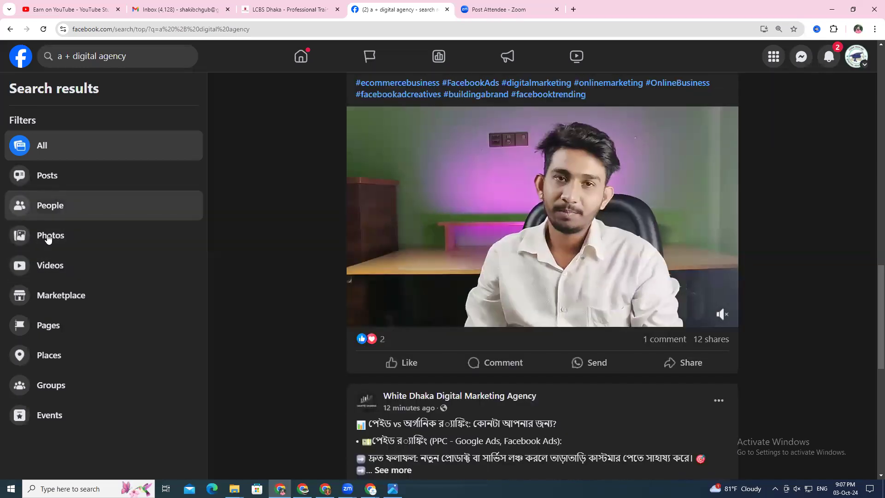
Step: Filter the 'a + digital agency' results to Pages and browse the listed agency Pages
left_click(59, 326)
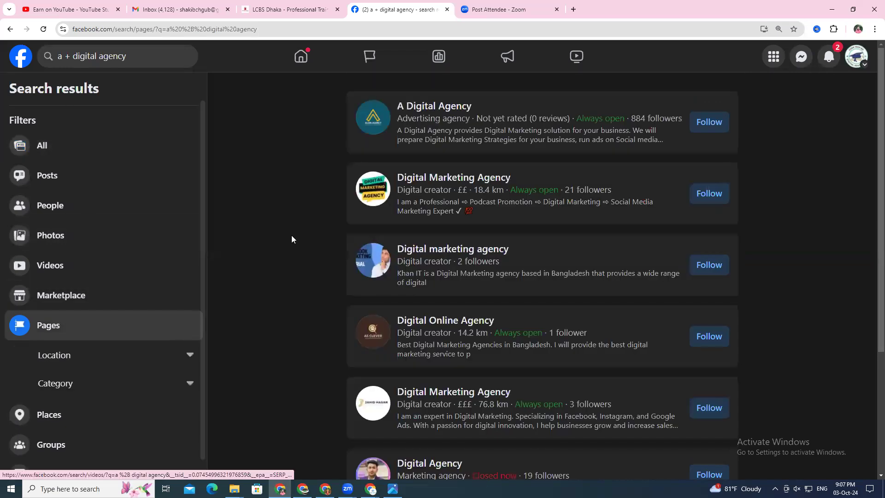
scroll(300, 238, "down", 1)
scroll(302, 252, "down", 7)
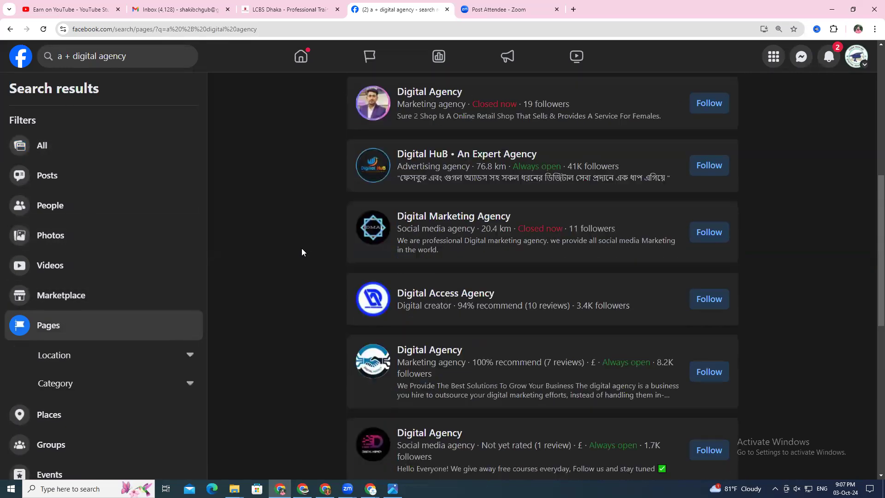
scroll(302, 251, "down", 7)
scroll(286, 250, "down", 3)
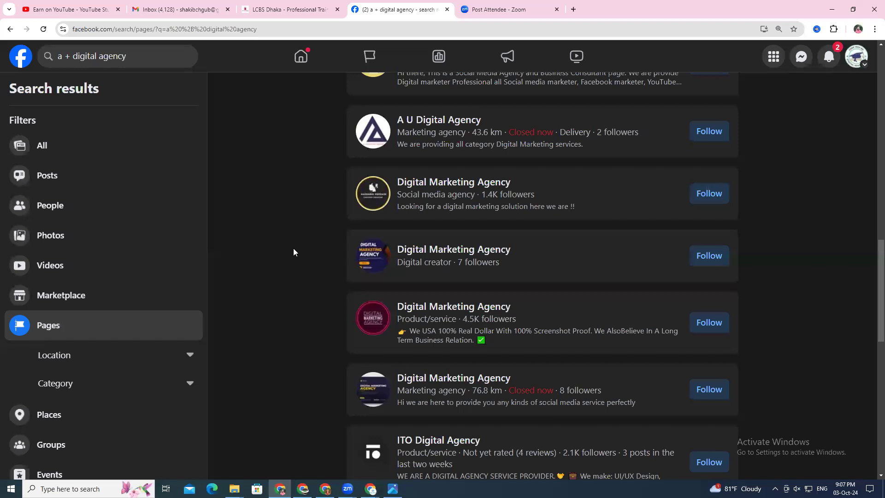
scroll(295, 251, "down", 5)
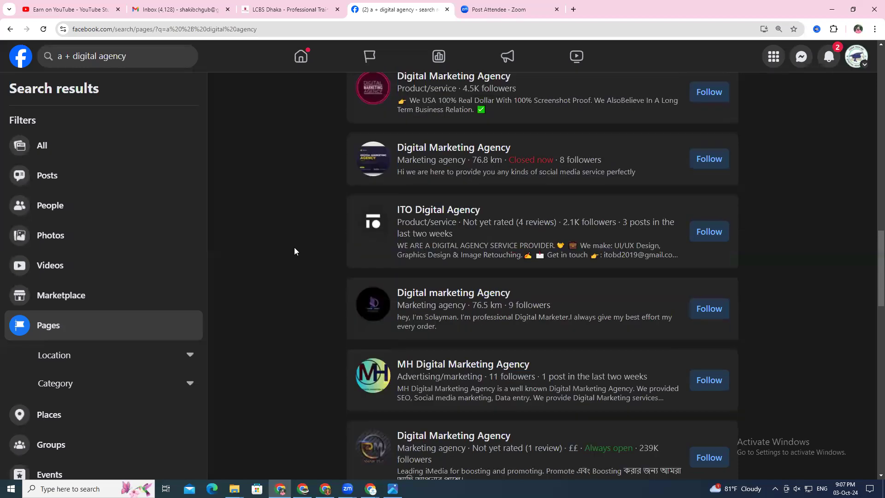
scroll(297, 249, "down", 4)
scroll(298, 249, "down", 10)
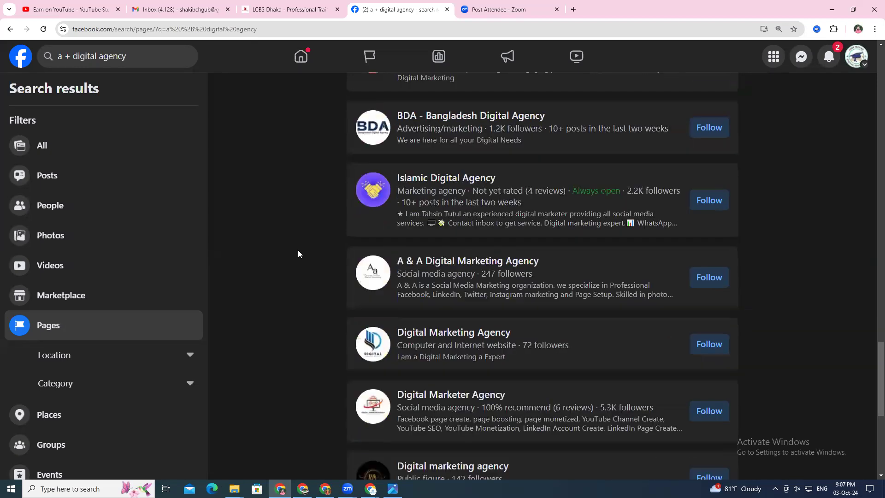
scroll(297, 261, "down", 6)
scroll(297, 263, "down", 4)
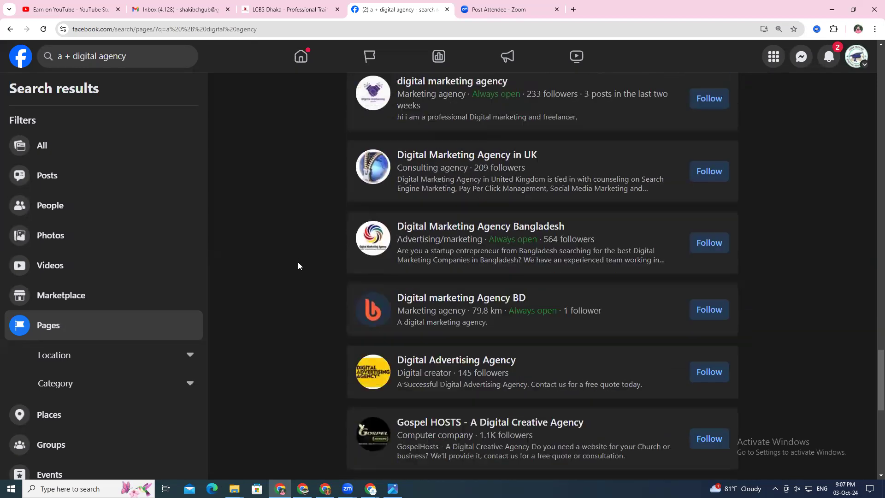
scroll(295, 270, "down", 11)
scroll(295, 282, "down", 14)
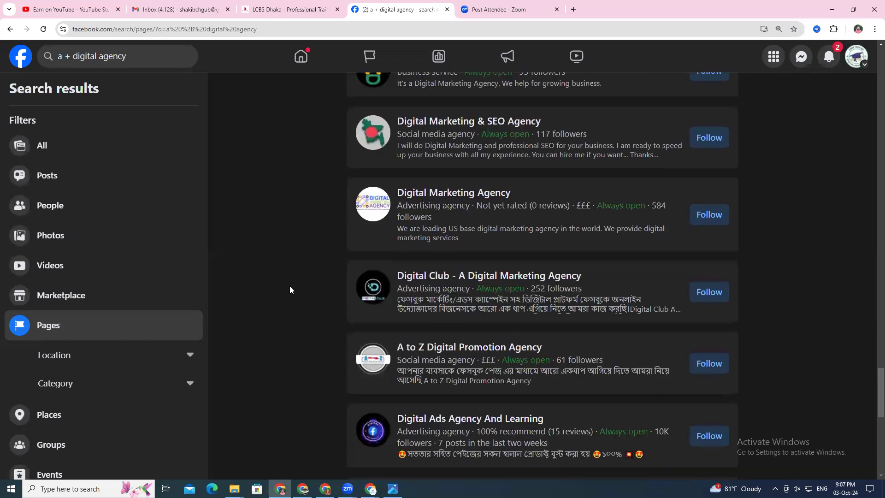
scroll(288, 299, "down", 9)
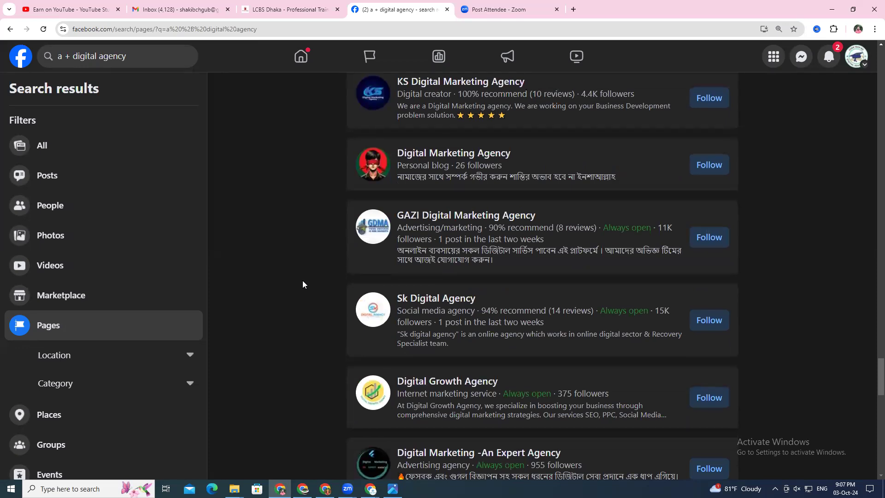
scroll(303, 281, "down", 7)
scroll(300, 282, "down", 5)
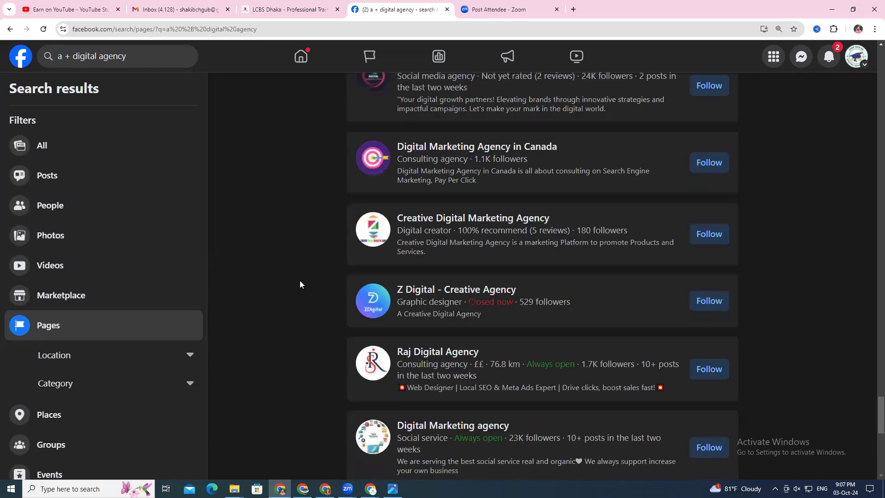
scroll(299, 284, "down", 8)
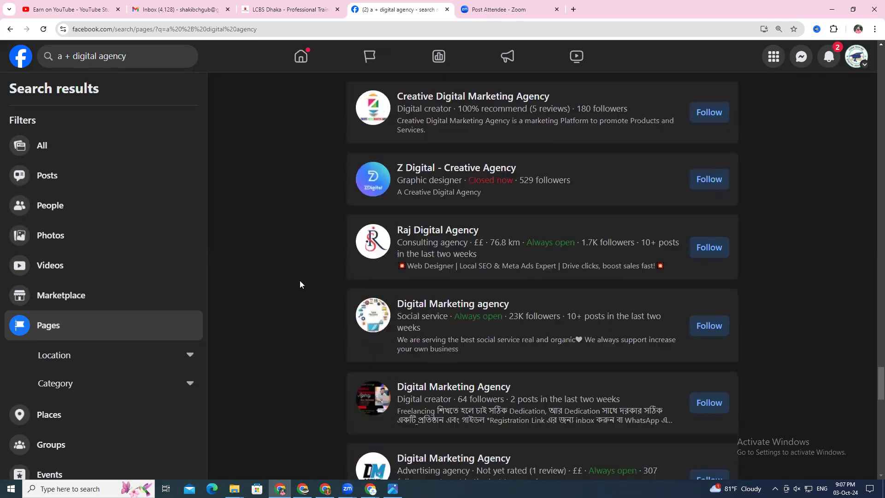
scroll(304, 282, "down", 9)
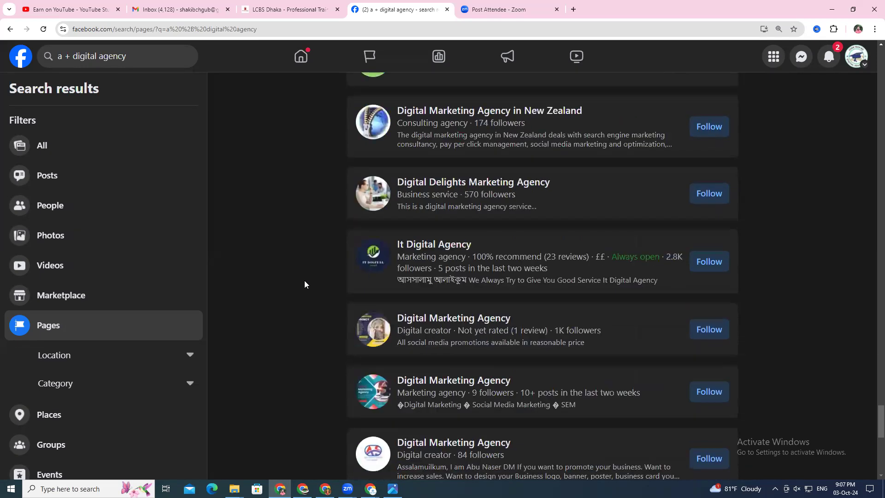
scroll(303, 289, "down", 8)
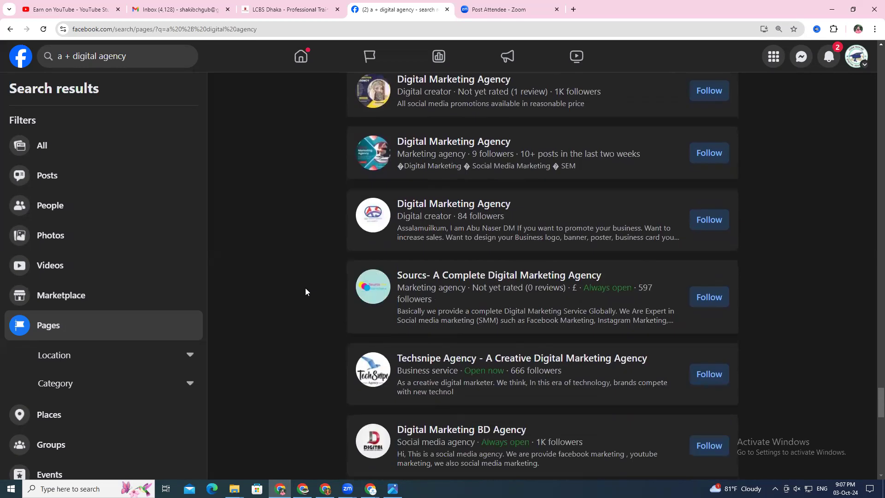
scroll(319, 300, "down", 9)
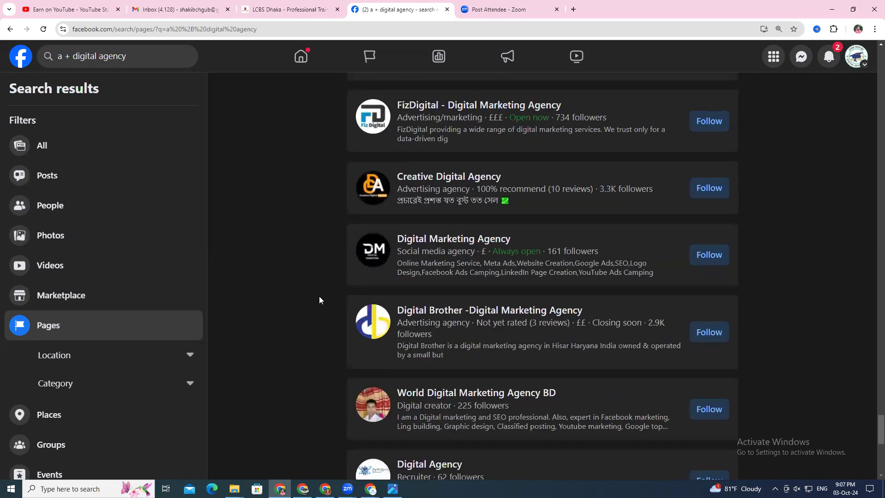
left_click_drag(880, 405, 880, 17)
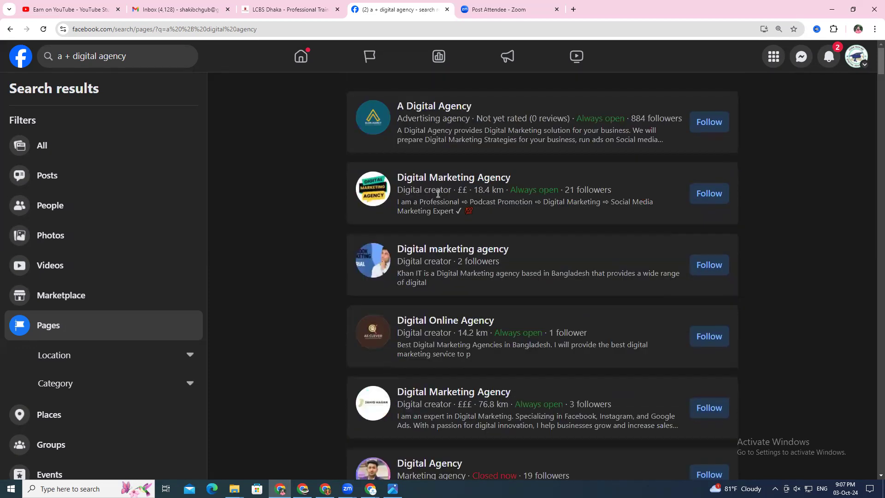
left_click(64, 325)
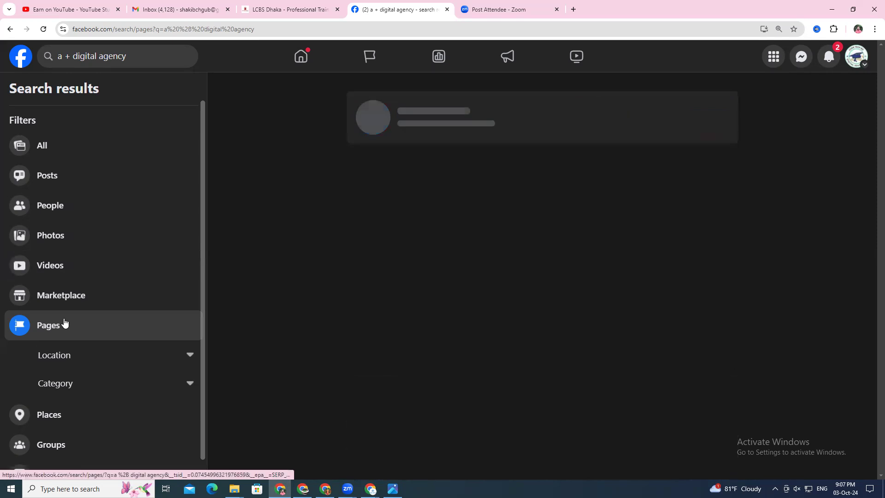
scroll(325, 328, "down", 10)
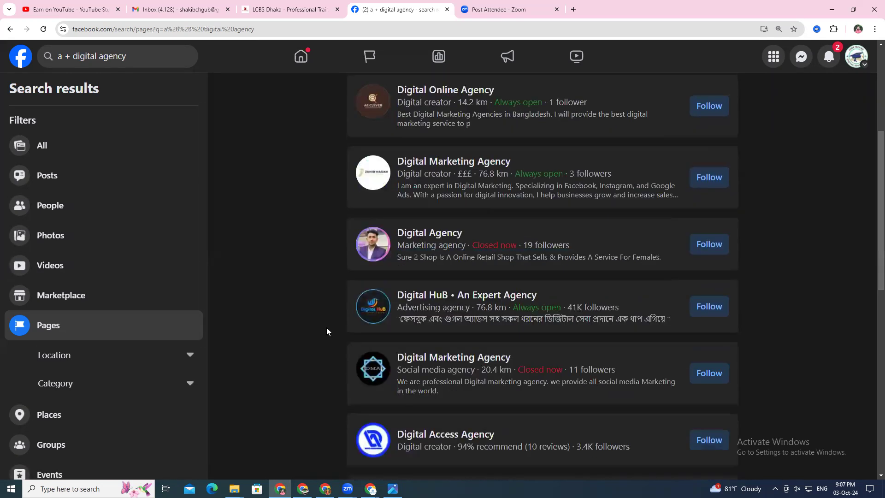
scroll(328, 331, "down", 14)
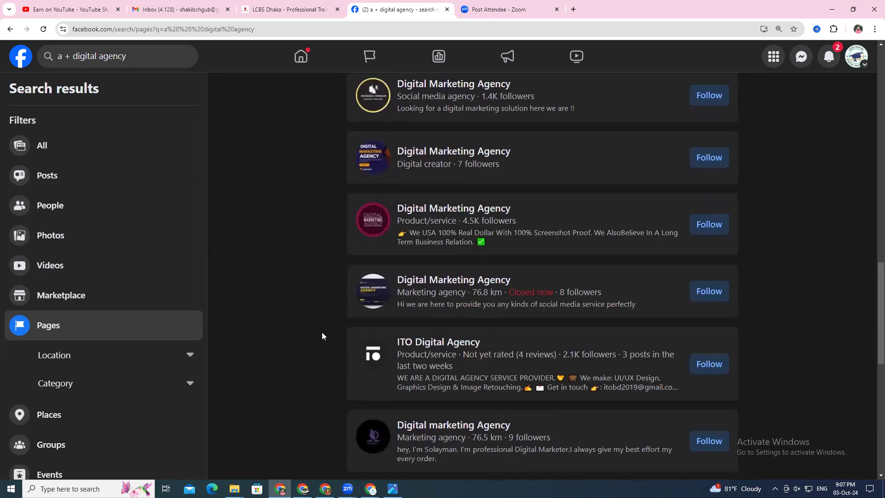
scroll(321, 340, "down", 15)
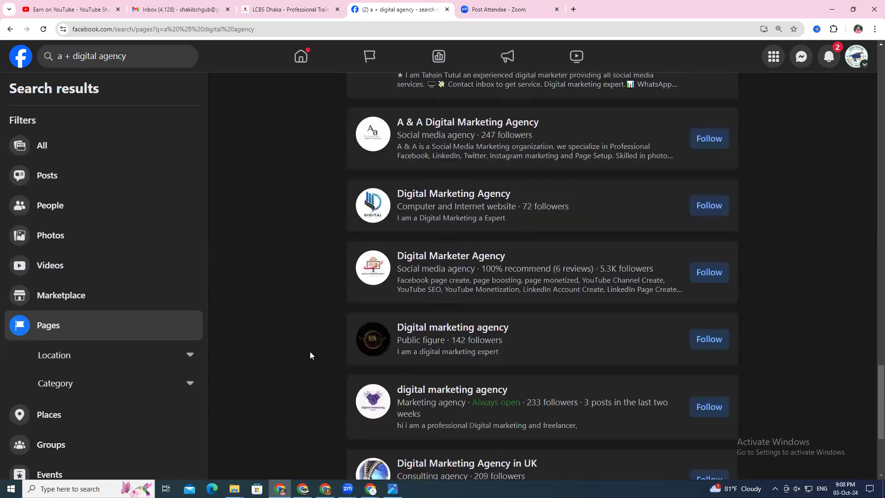
scroll(309, 354, "down", 8)
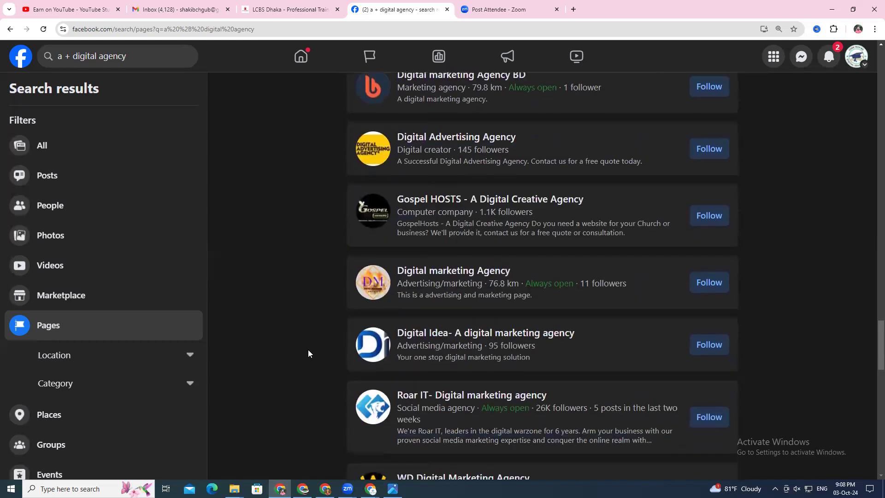
scroll(308, 349, "down", 20)
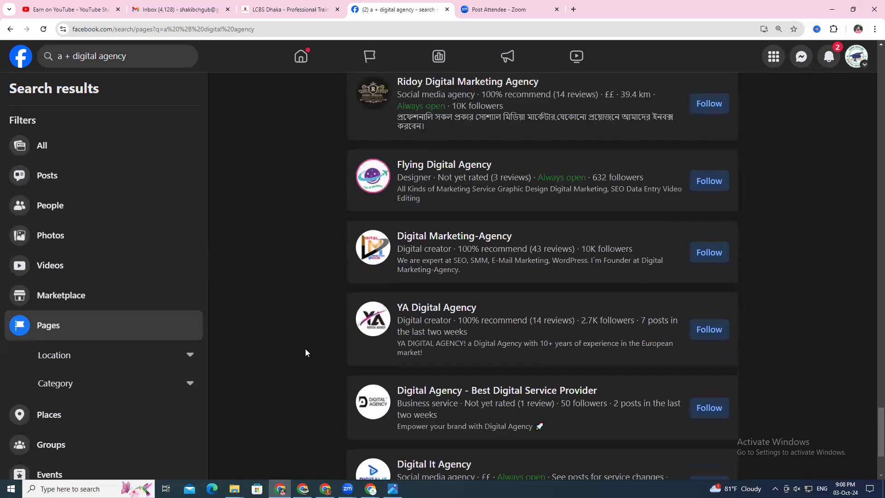
scroll(306, 351, "down", 6)
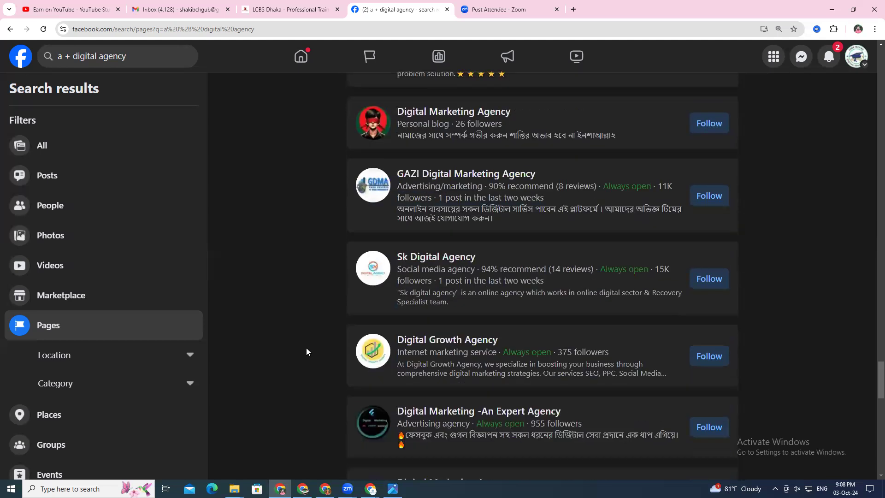
scroll(306, 352, "down", 6)
scroll(306, 351, "down", 16)
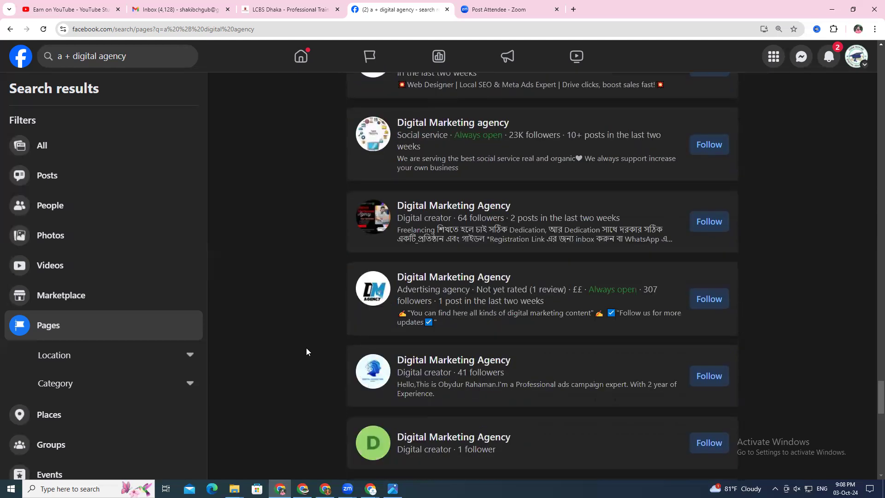
scroll(306, 351, "down", 18)
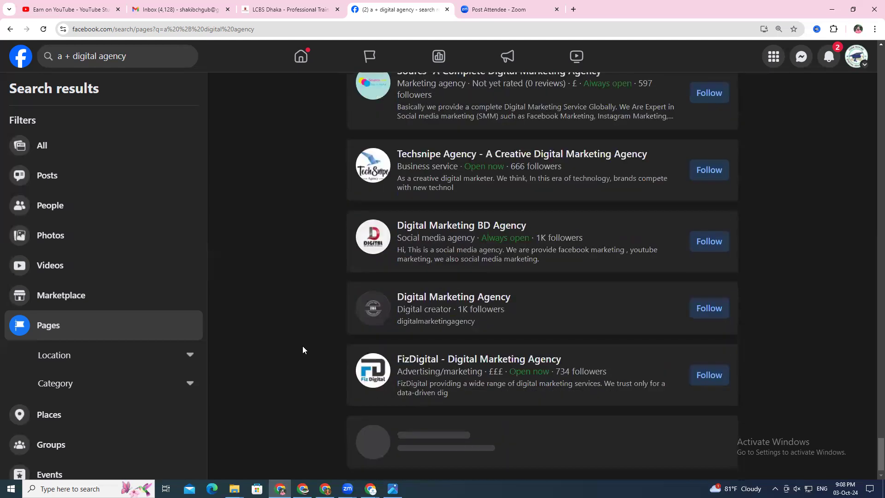
scroll(303, 350, "down", 1)
scroll(302, 350, "down", 5)
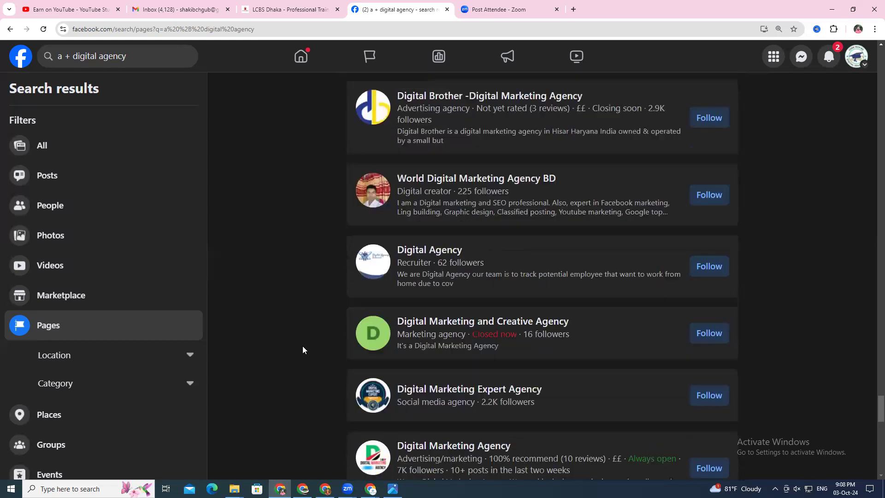
scroll(303, 351, "down", 9)
scroll(303, 349, "down", 5)
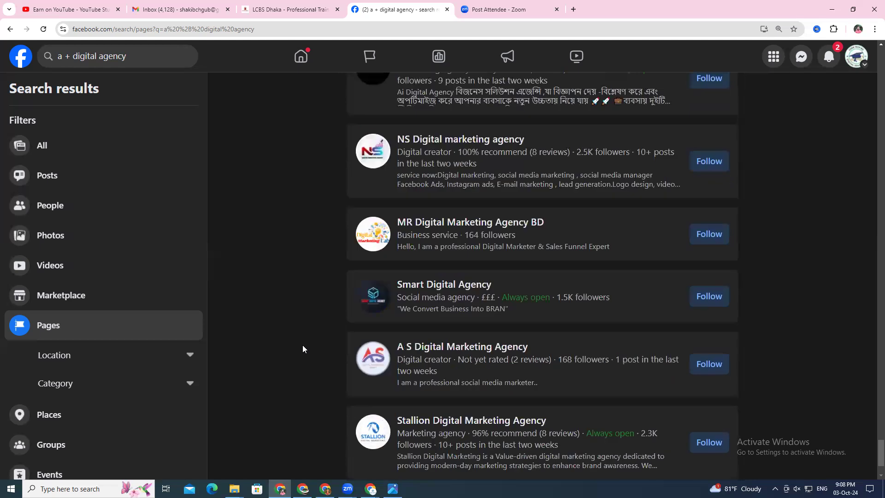
scroll(303, 351, "down", 6)
scroll(302, 352, "down", 4)
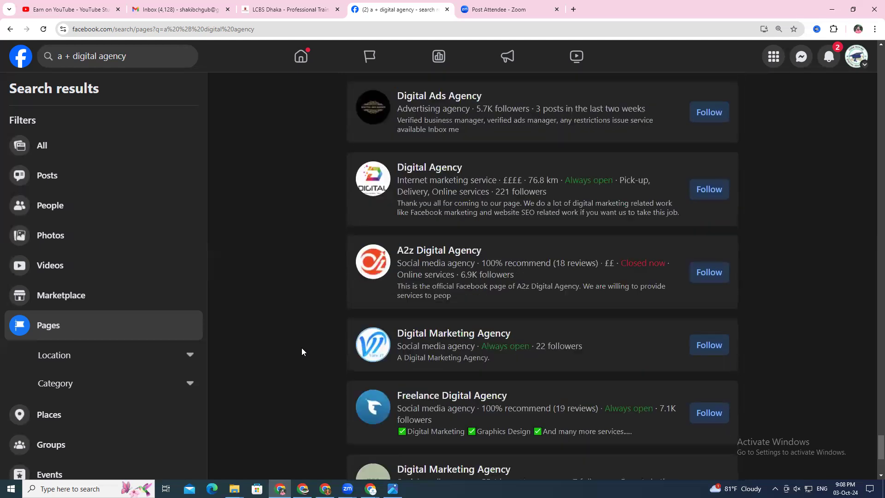
scroll(302, 351, "down", 7)
scroll(302, 355, "down", 7)
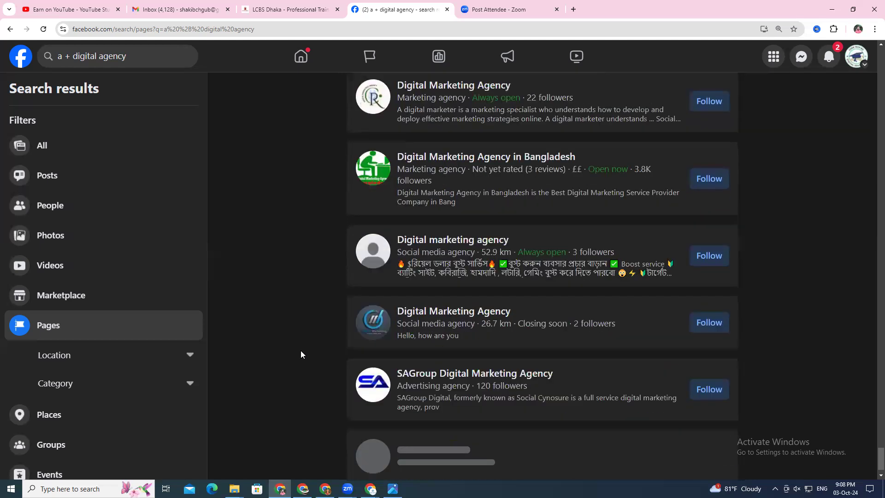
scroll(300, 355, "down", 2)
scroll(298, 355, "down", 7)
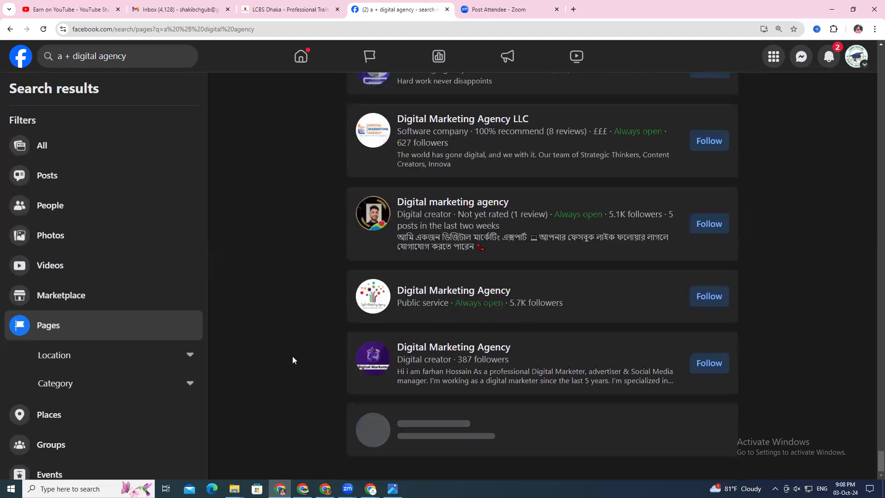
scroll(296, 364, "down", 2)
scroll(287, 369, "down", 5)
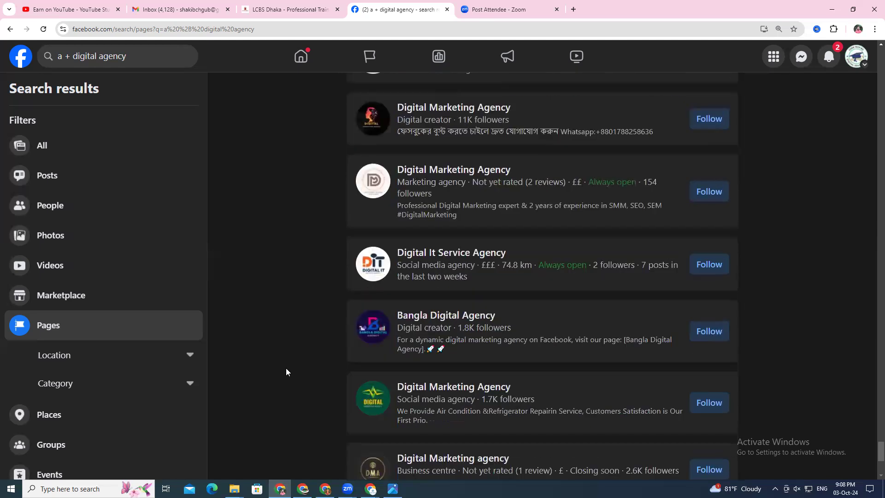
scroll(287, 370, "down", 5)
scroll(287, 370, "down", 7)
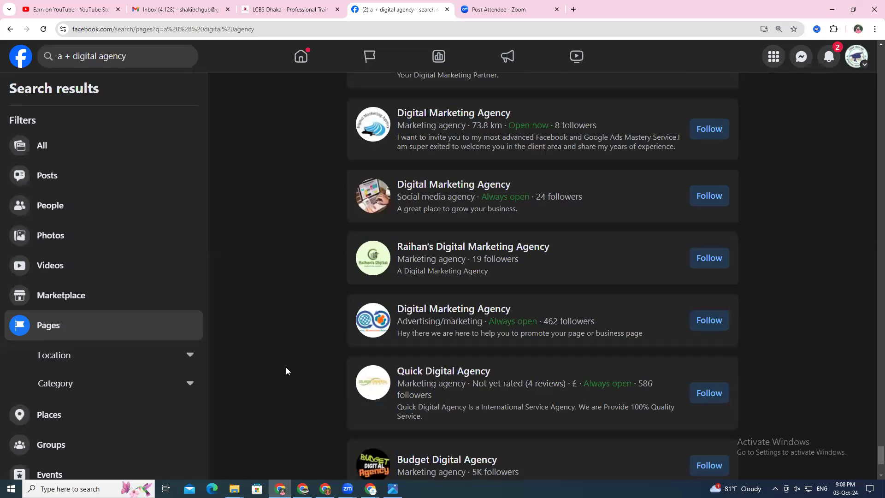
scroll(286, 370, "down", 12)
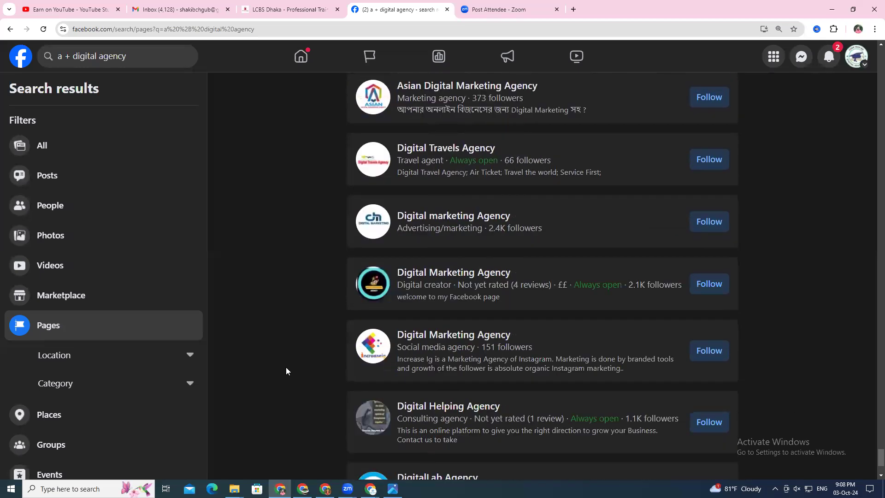
scroll(285, 406, "down", 6)
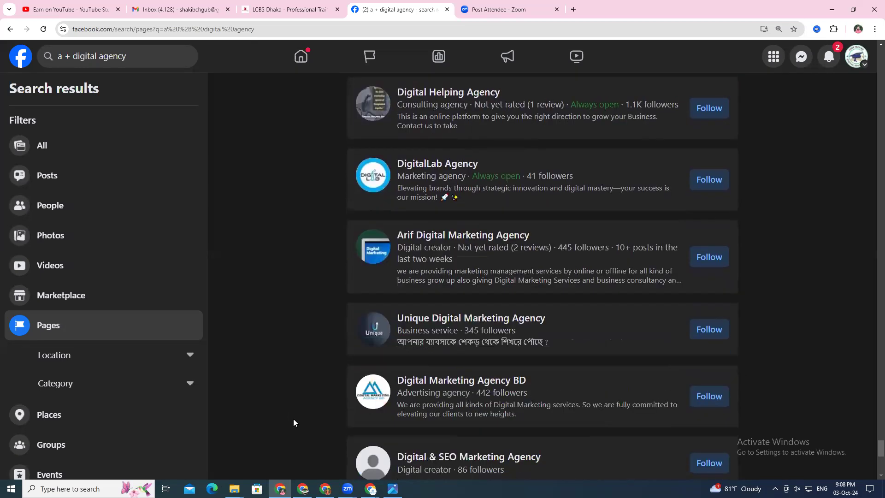
scroll(295, 425, "down", 15)
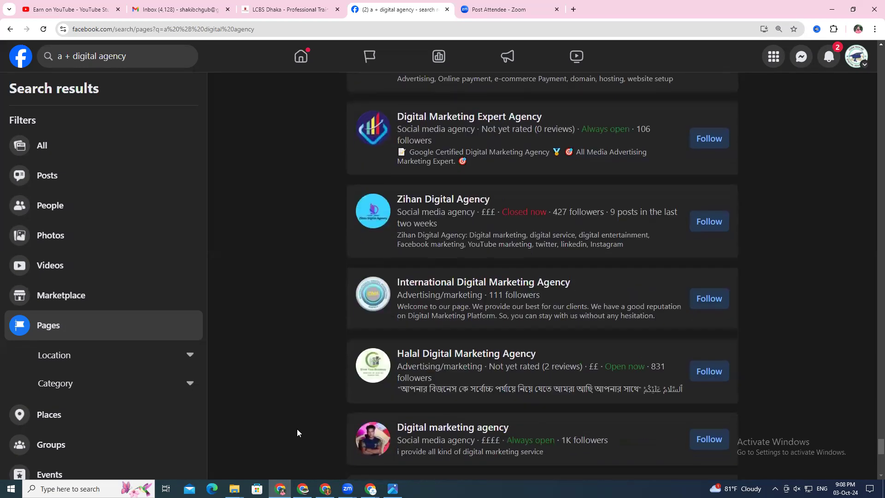
scroll(300, 429, "down", 5)
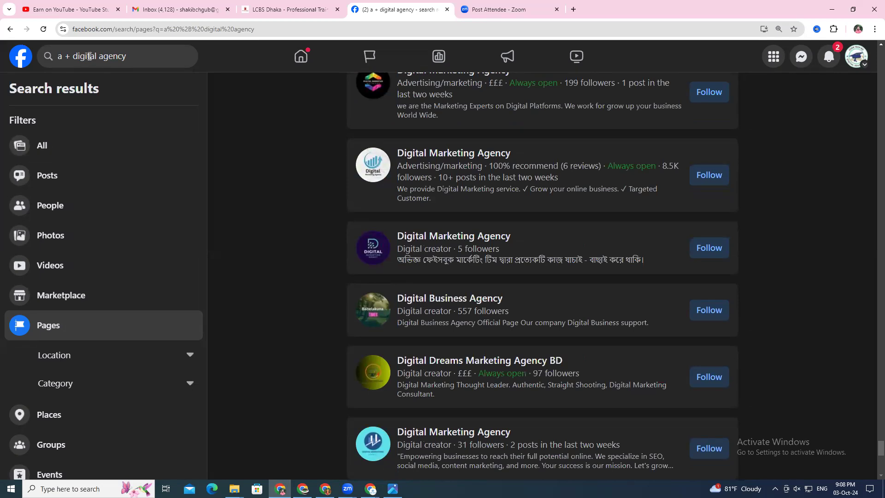
left_click(64, 56)
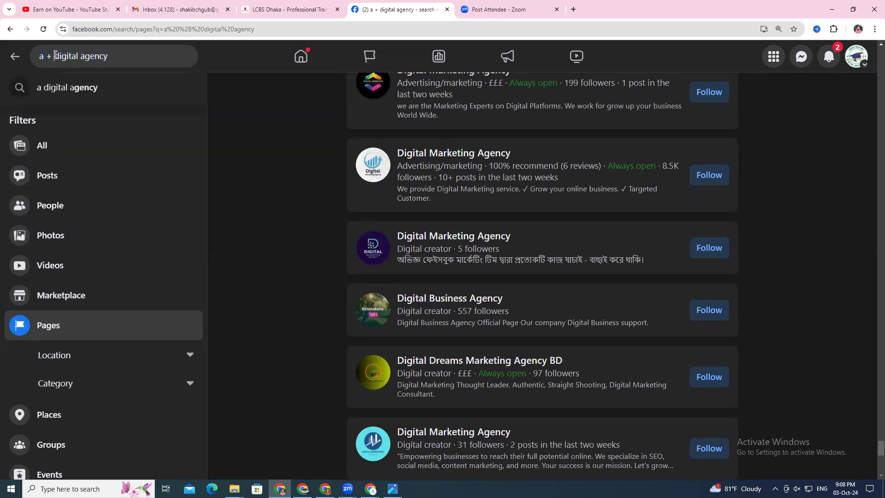
Step: Reword the search to 'a plus digital agency' and run it
key("BackSpace")
key("BackSpace")
type("plus")
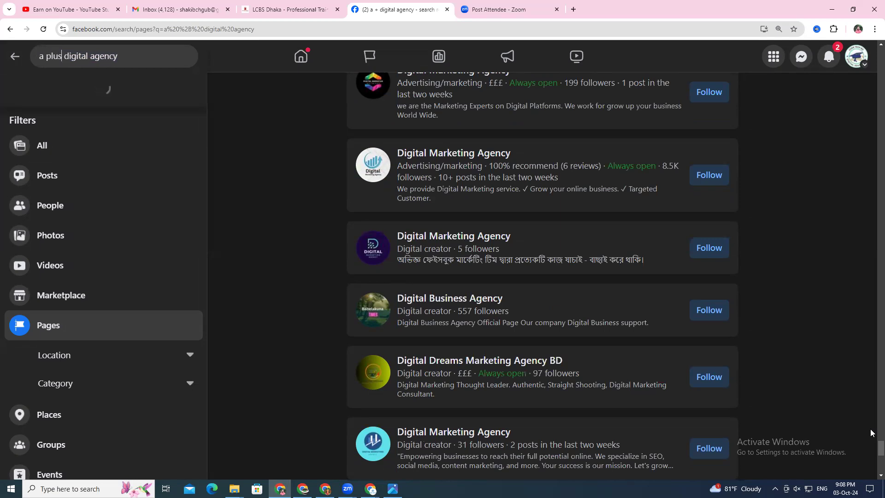
key("Return")
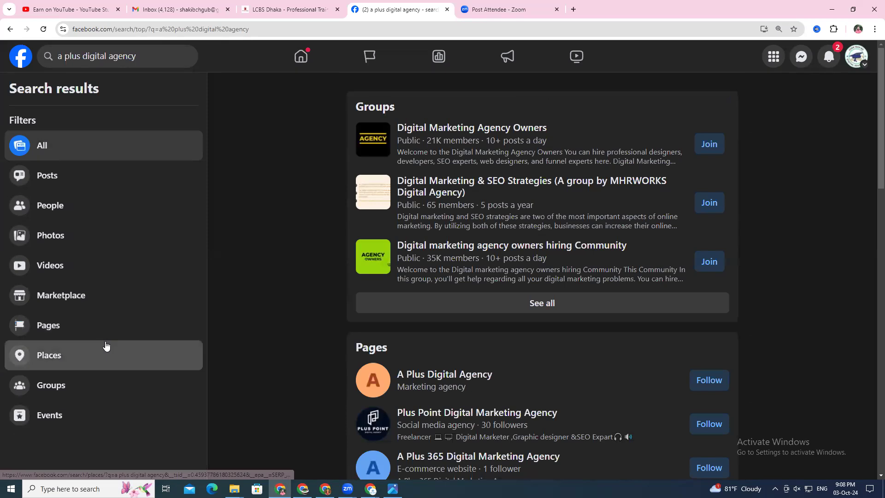
Step: Narrow the results to Pages, browse them, then bring up the mobile Facebook login window
left_click(106, 347)
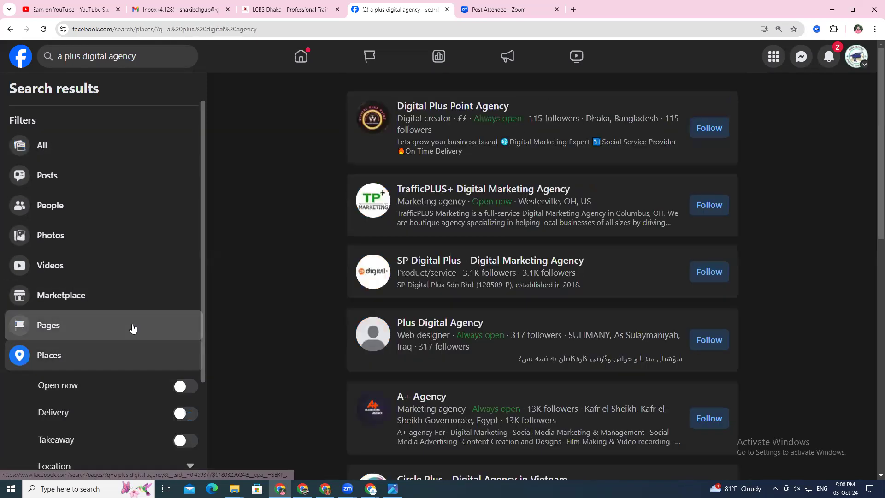
left_click(133, 329)
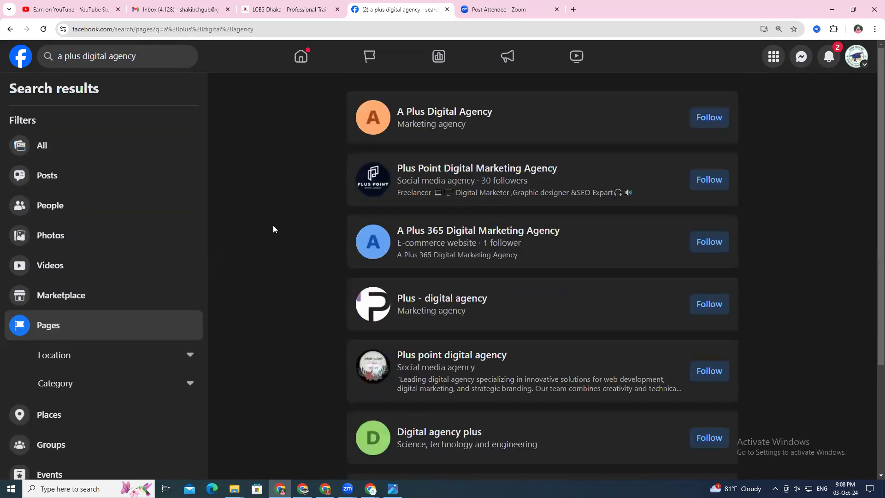
scroll(273, 229, "down", 3)
scroll(276, 228, "down", 8)
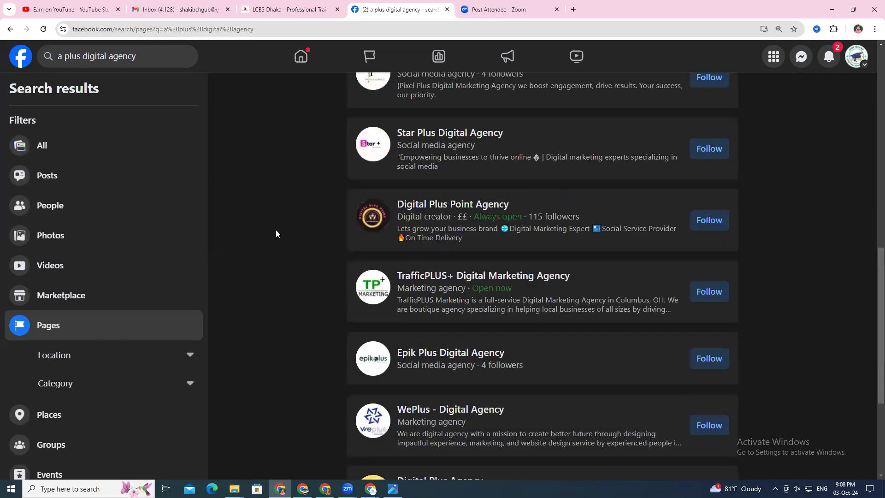
scroll(276, 230, "down", 12)
scroll(272, 306, "down", 15)
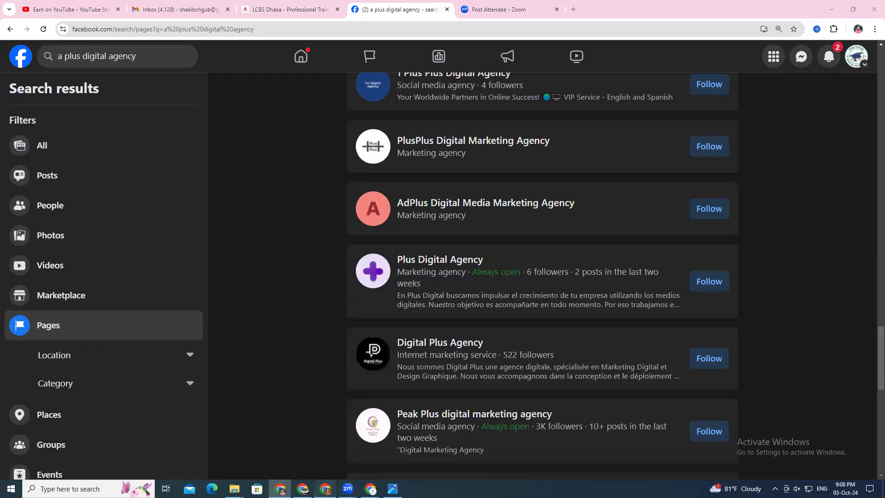
left_click(325, 489)
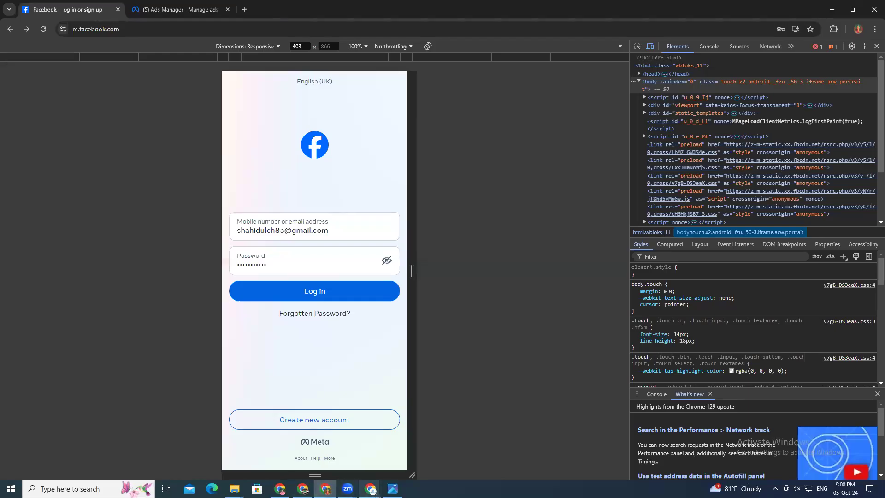
Step: Submit the filled-in login credentials in the mobile Facebook window
left_click(280, 489)
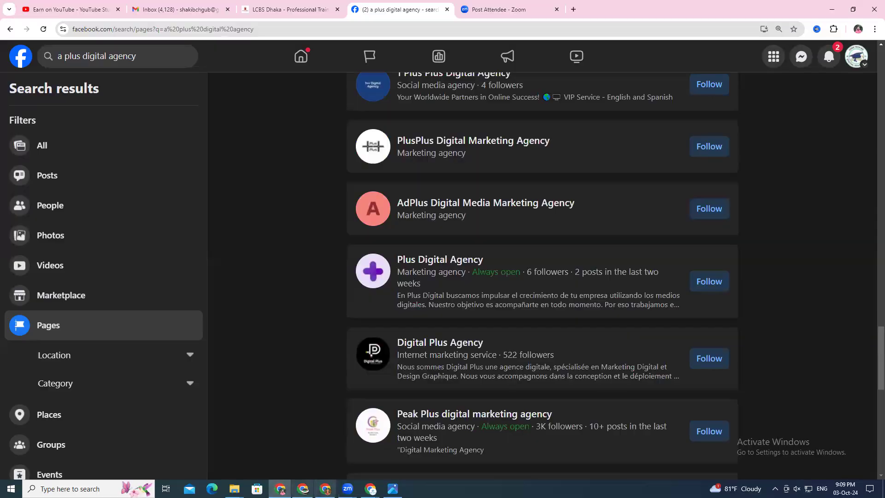
left_click(325, 489)
left_click(344, 292)
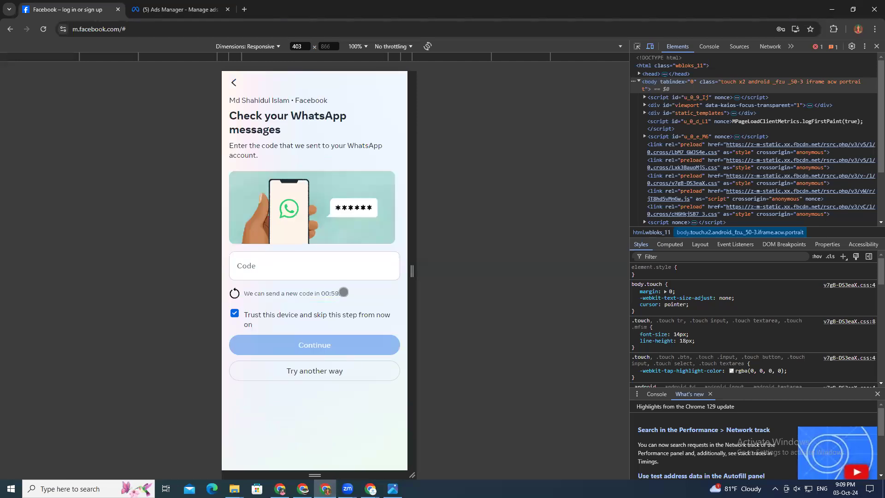
Step: Enter the WhatsApp verification code and save the login info on this device
left_click(287, 252)
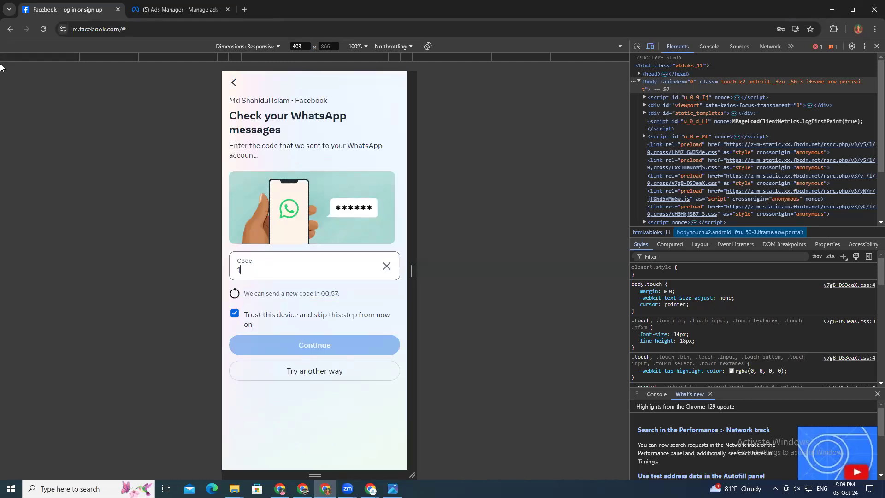
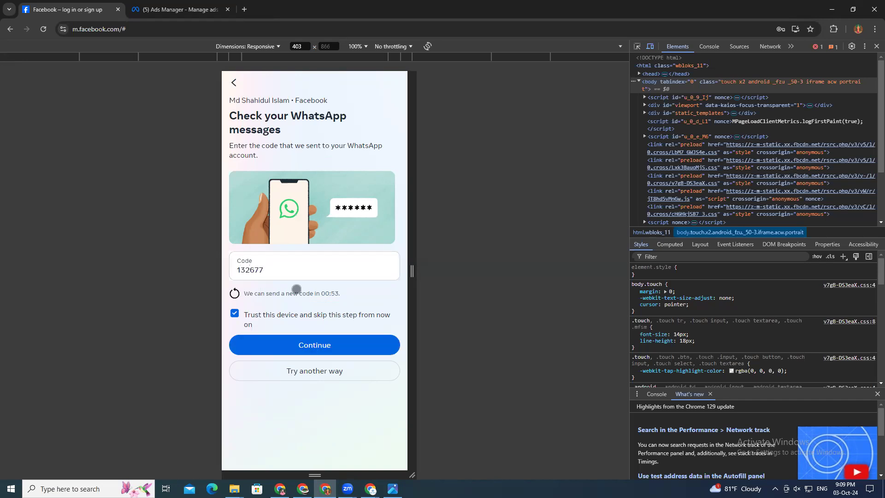
left_click(335, 342)
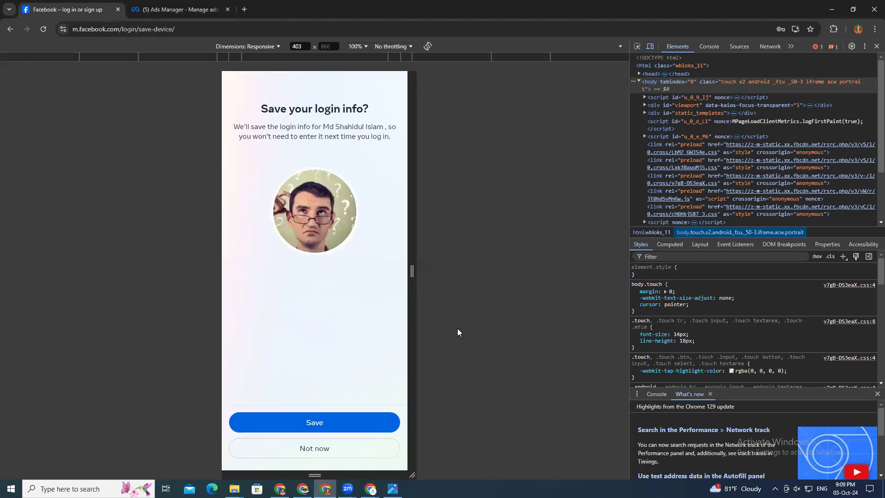
left_click(313, 422)
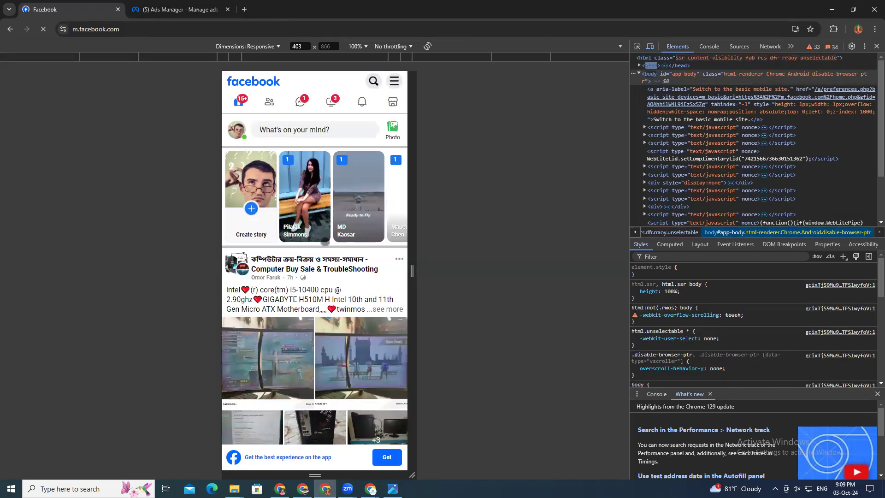
Step: Switch from the personal profile to the A+ Digital Agency page profile and open its Page
left_click(239, 128)
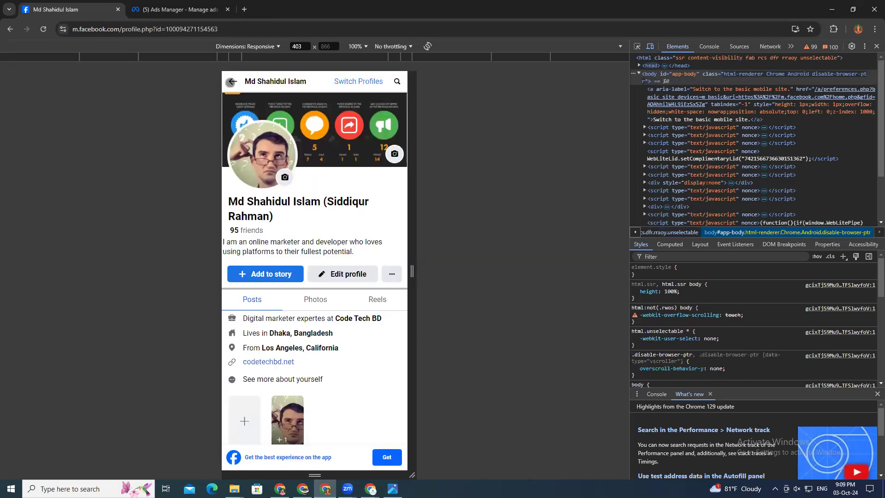
left_click(368, 83)
left_click(394, 81)
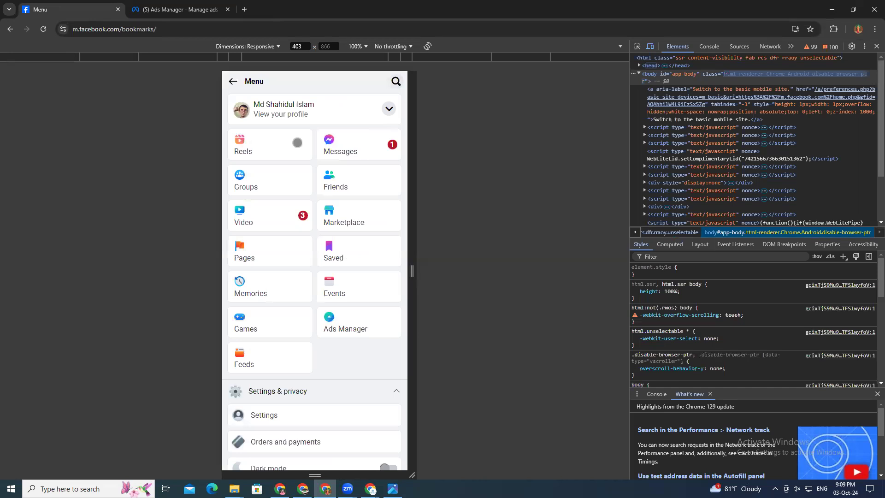
left_click(339, 154)
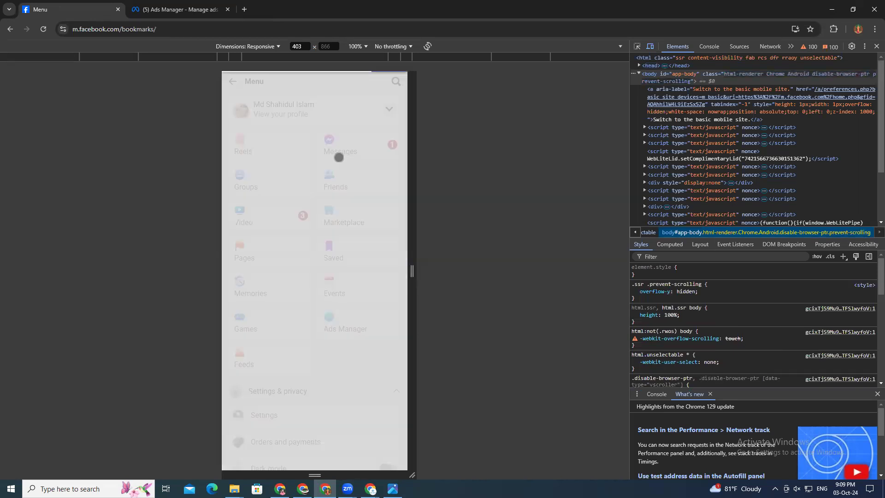
left_click(285, 142)
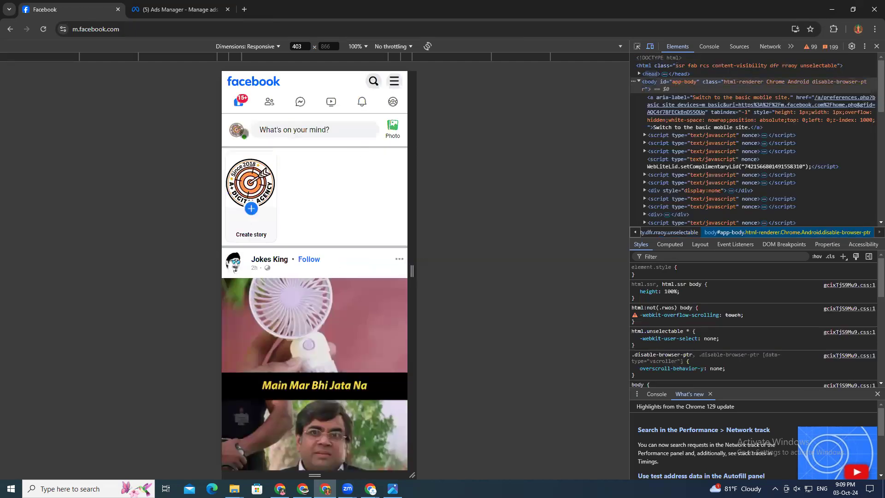
left_click(240, 133)
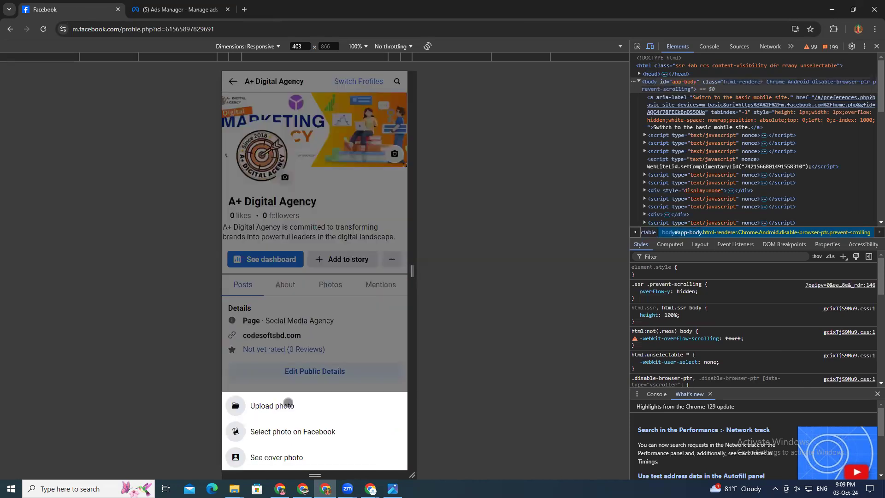
Step: View the A+ Digital Agency cover photo without controls, then move to the other browser window
left_click(266, 458)
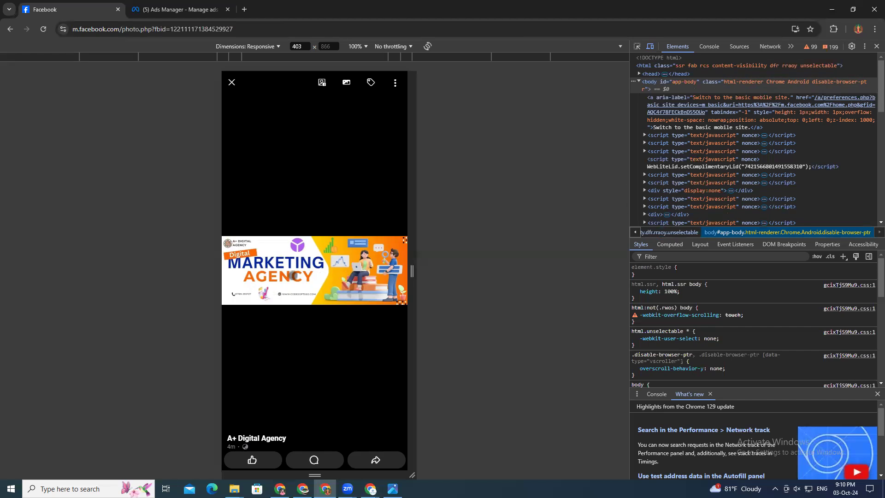
left_click(294, 274)
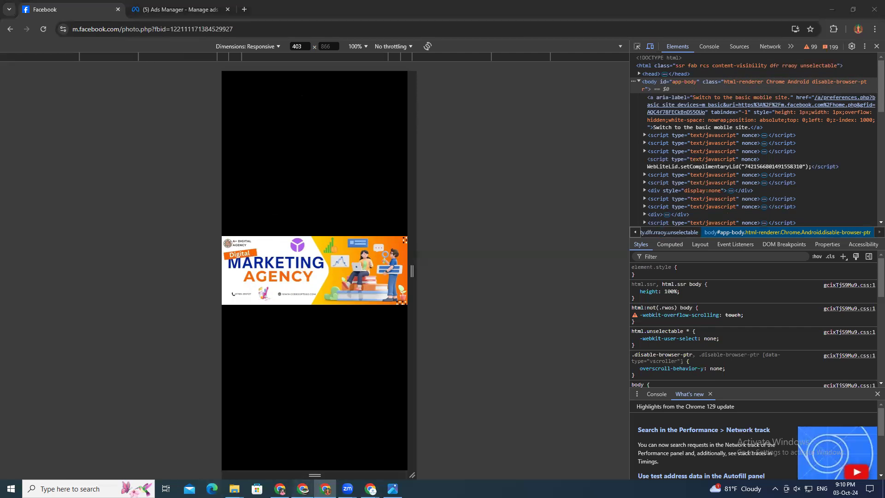
left_click(303, 488)
Step: Leave the A+ Digital Agency cover design in the Canva window for the Canva home page
mouse_move(370, 489)
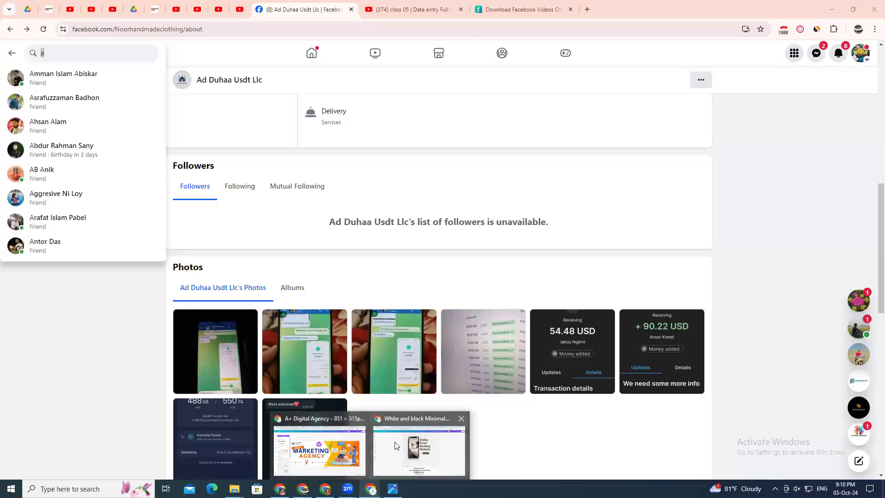
left_click(335, 449)
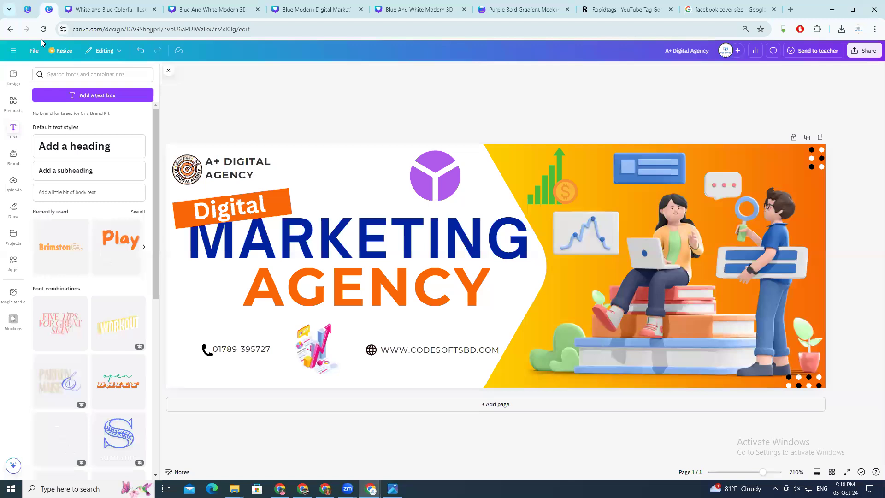
left_click(13, 50)
left_click(9, 58)
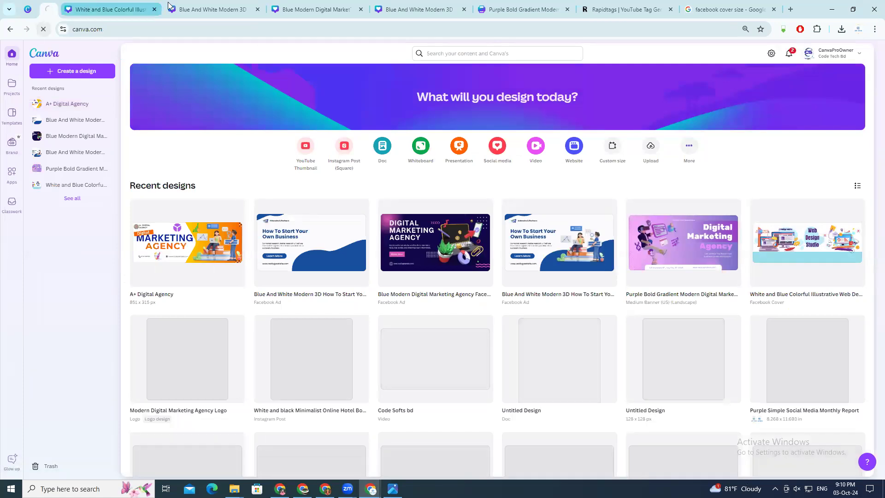
Step: Click the illustration in the open design, then return to Canva's home page for Create a design
left_click(147, 184)
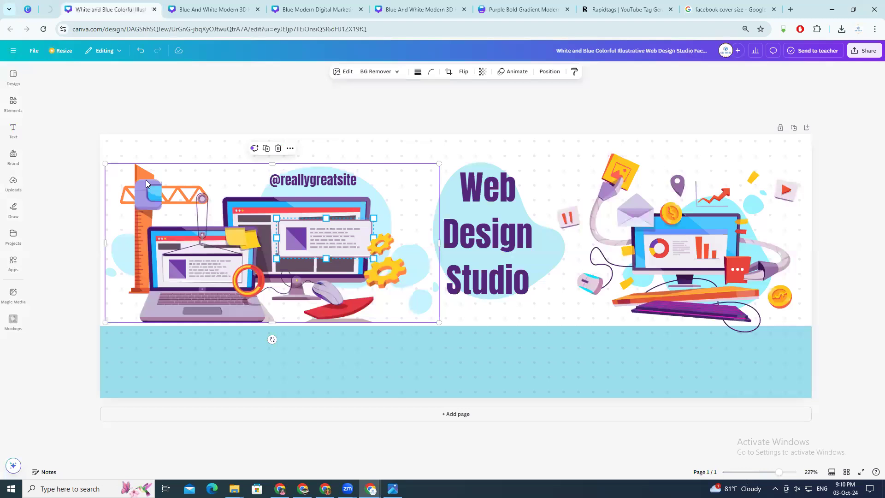
left_click(16, 74)
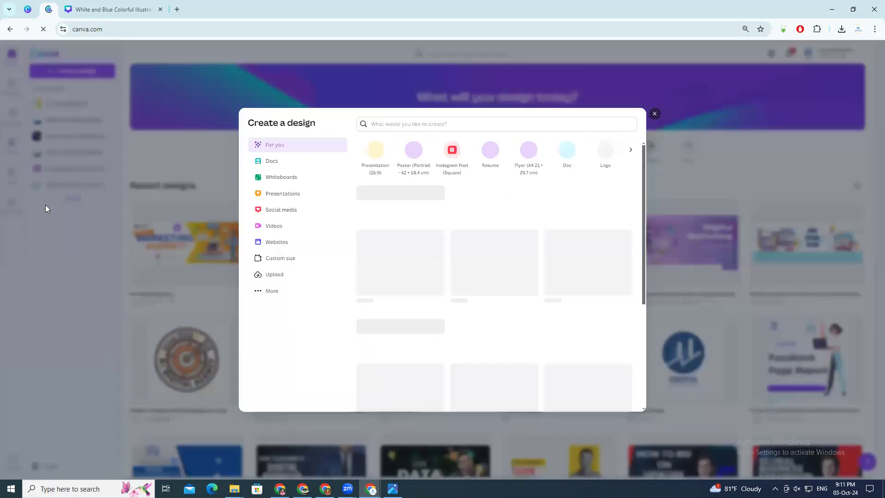
Step: Create a custom-size blank design of 851 × 315 px
left_click(280, 259)
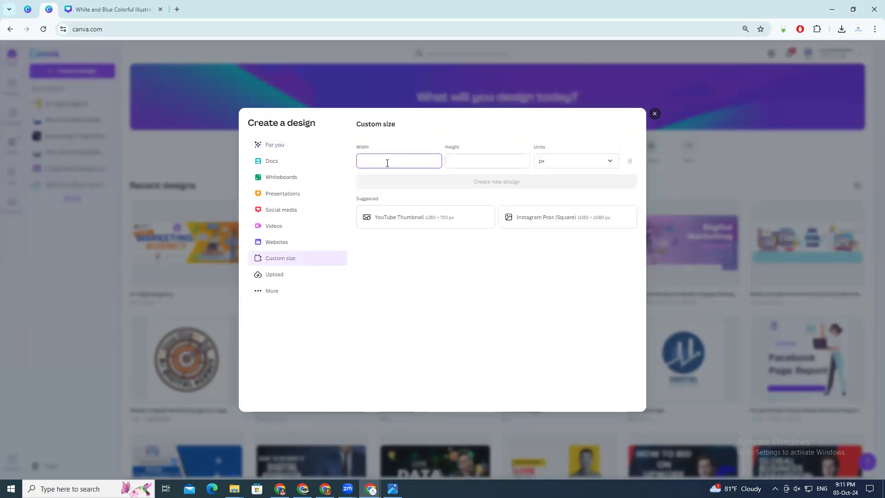
type("851")
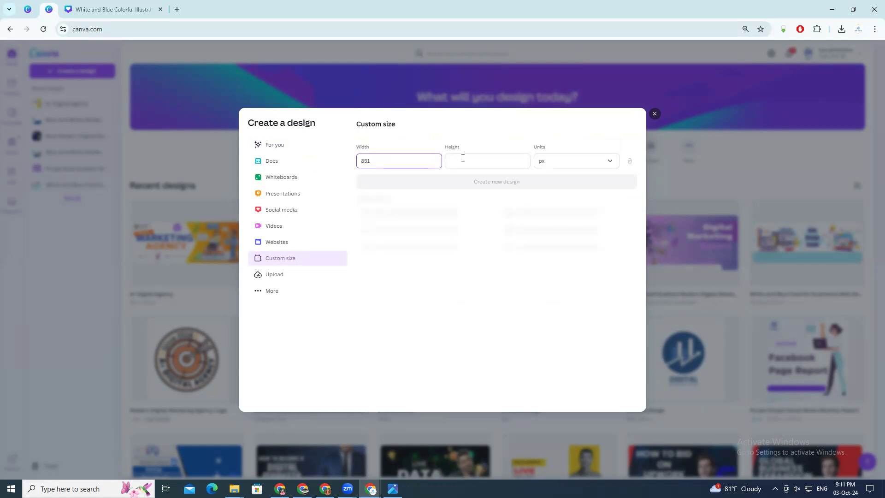
left_click(465, 160)
type("315")
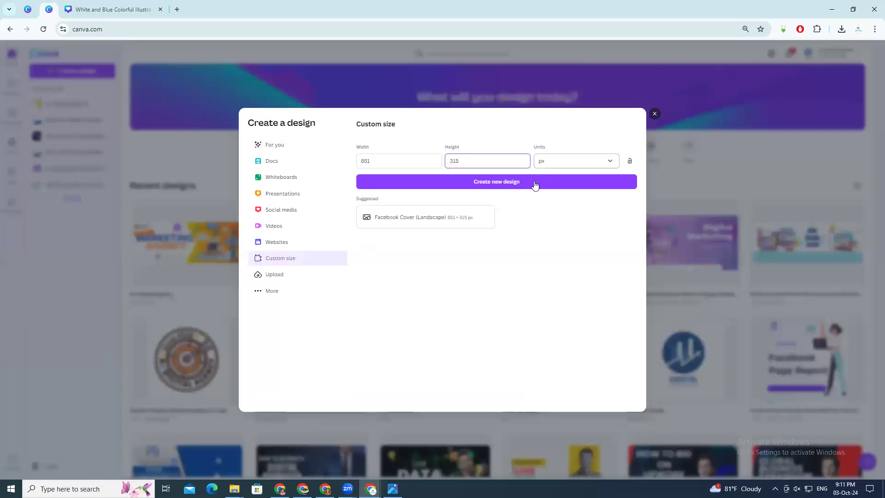
key("Return")
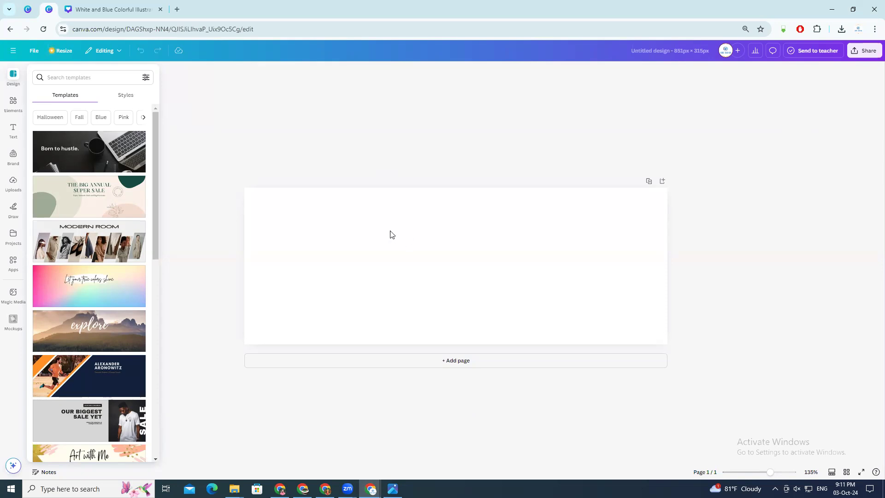
Step: Scroll the new blank canvas, then return to the Facebook browser window
scroll(351, 247, "down", 2)
scroll(352, 248, "up", 2)
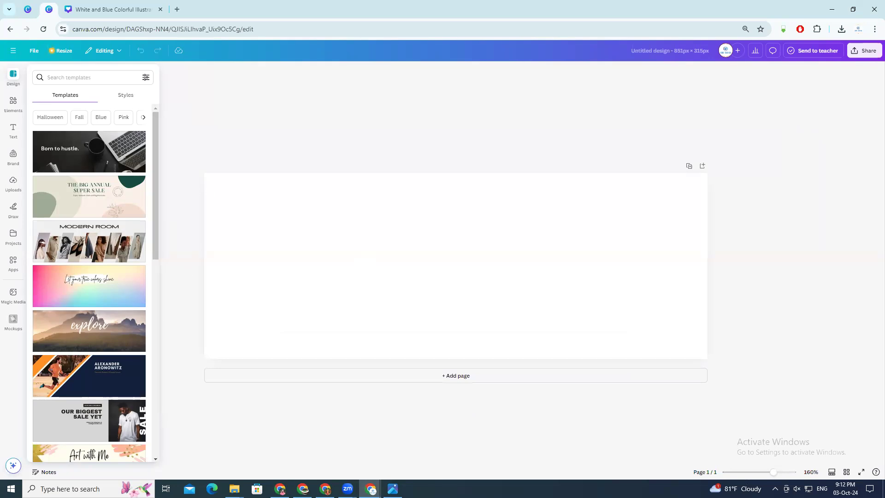
left_click(303, 489)
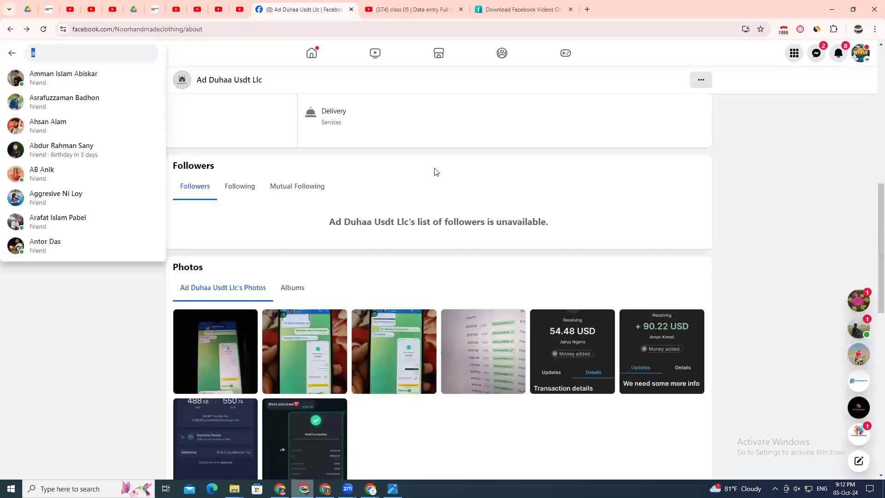
Step: Minimize the extra Facebook page search-results window
left_click(326, 488)
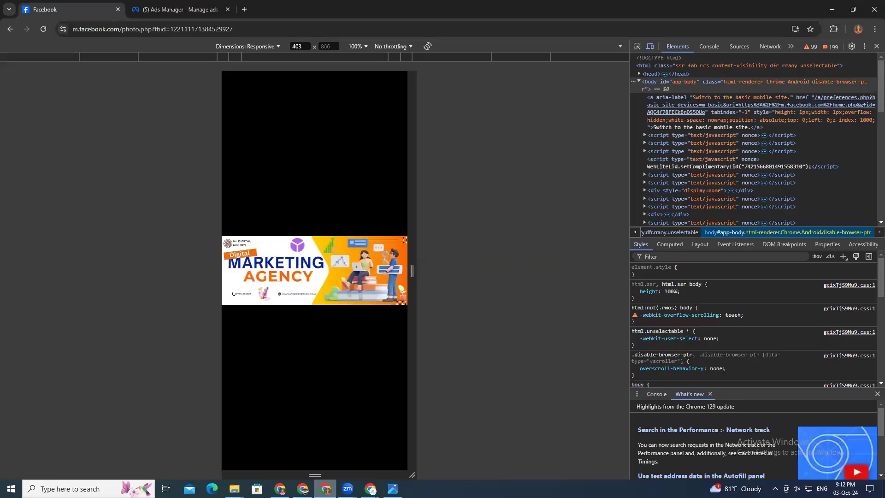
left_click(326, 489)
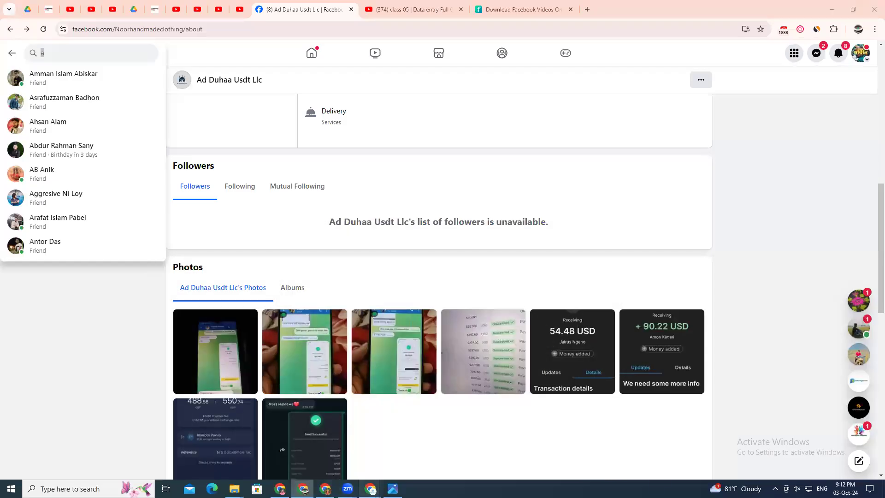
mouse_move(372, 490)
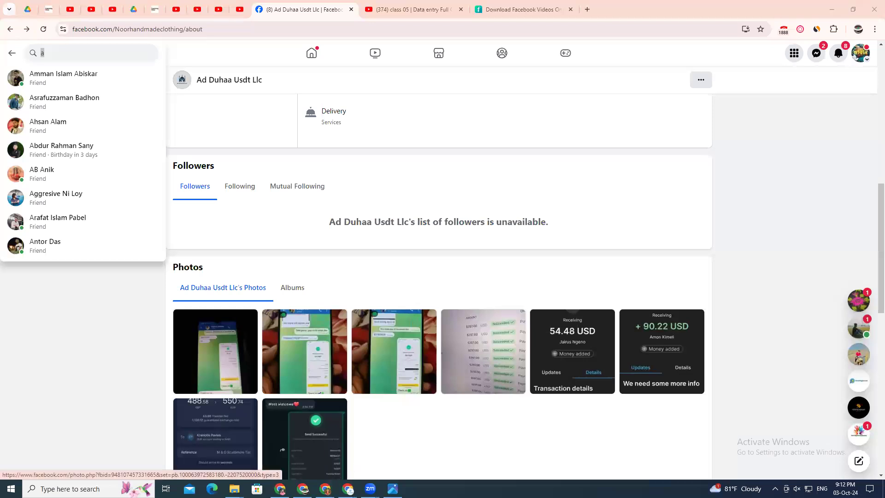
left_click(280, 489)
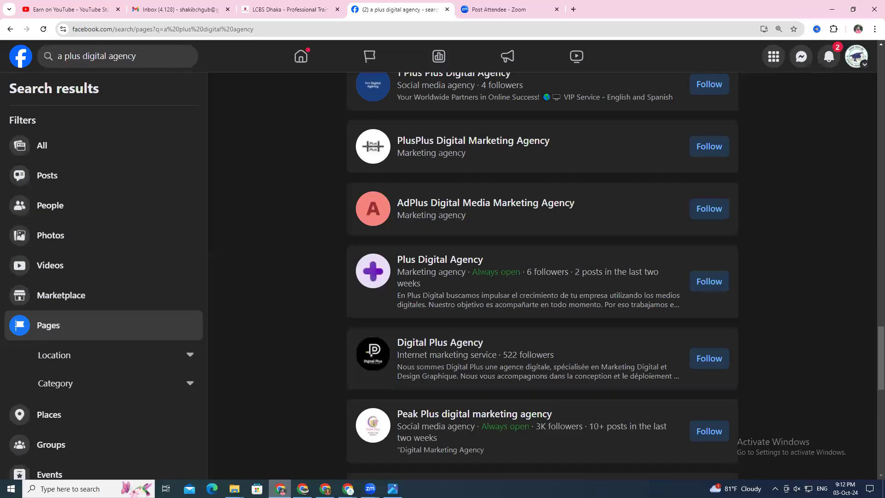
left_click(833, 9)
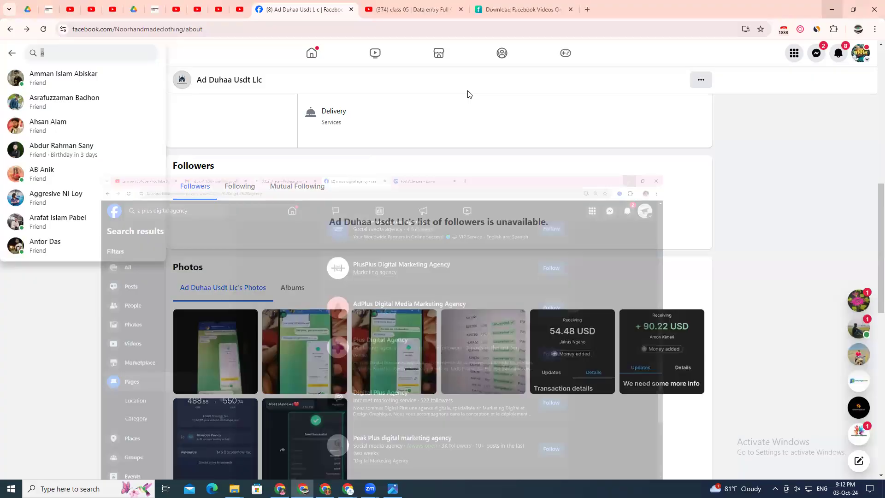
Step: Clear the 'a' query from the Facebook search box so recent searches appear
scroll(563, 224, "up", 10)
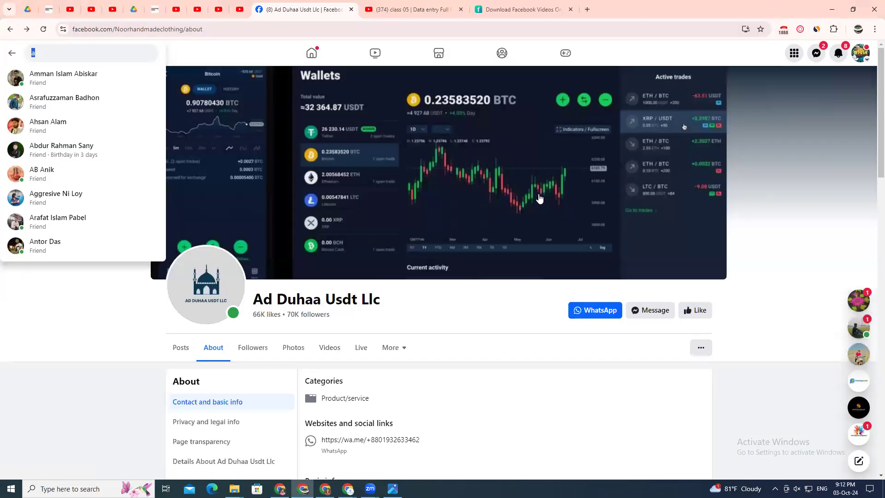
scroll(379, 109, "down", 1)
scroll(380, 109, "up", 1)
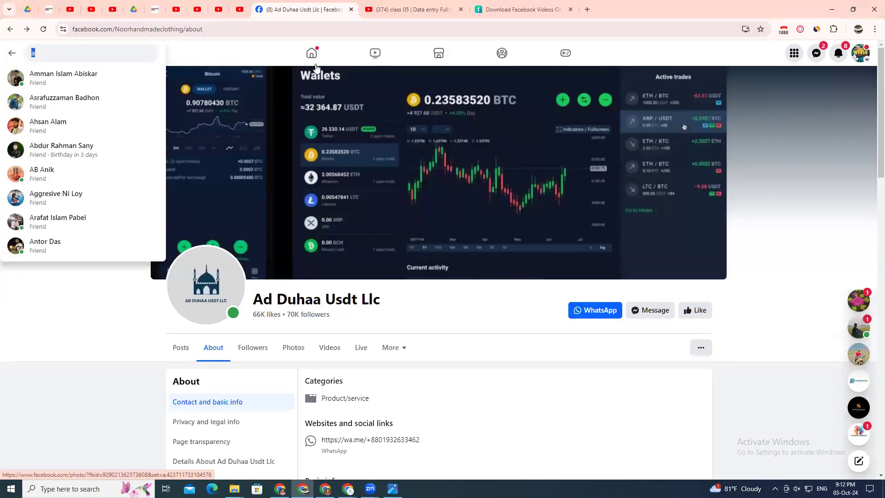
left_click(118, 288)
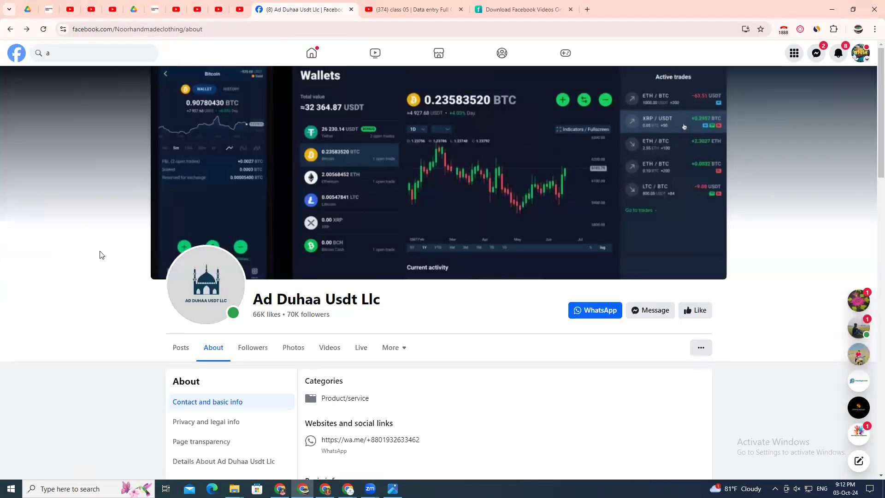
left_click(90, 51)
key("BackSpace")
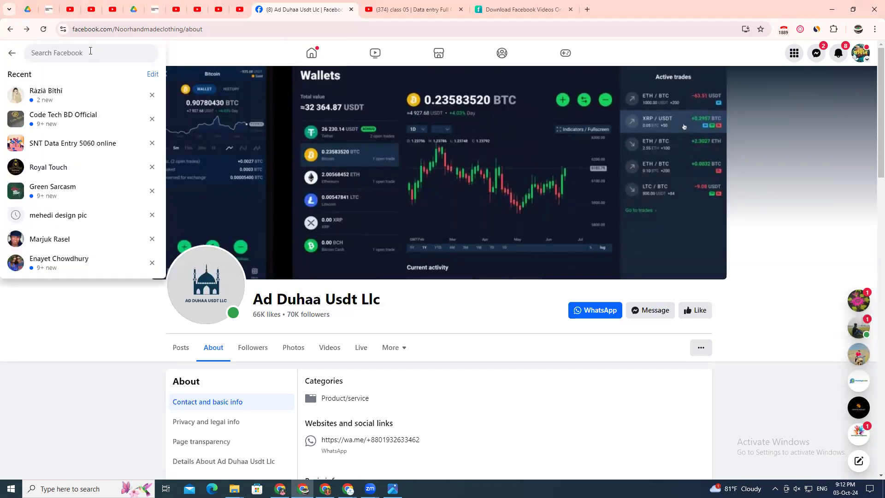